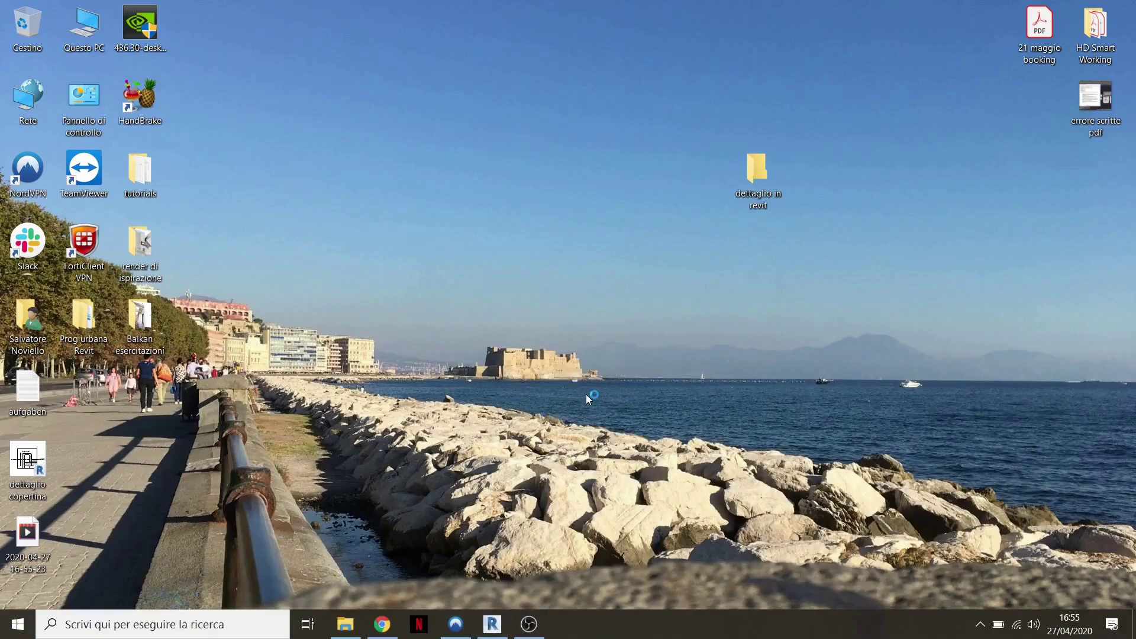
Close the Sezione 1 - Dettaglio 1 view, leaving the new project's empty 0 - Piano Terra plan
left_click(492, 625)
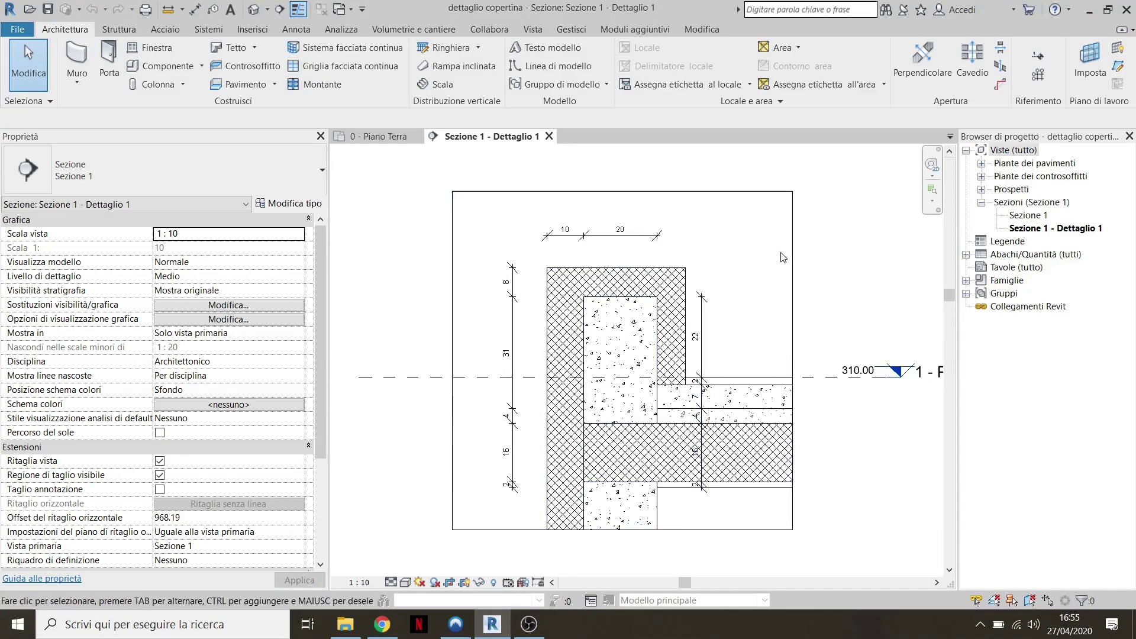
left_click(550, 136)
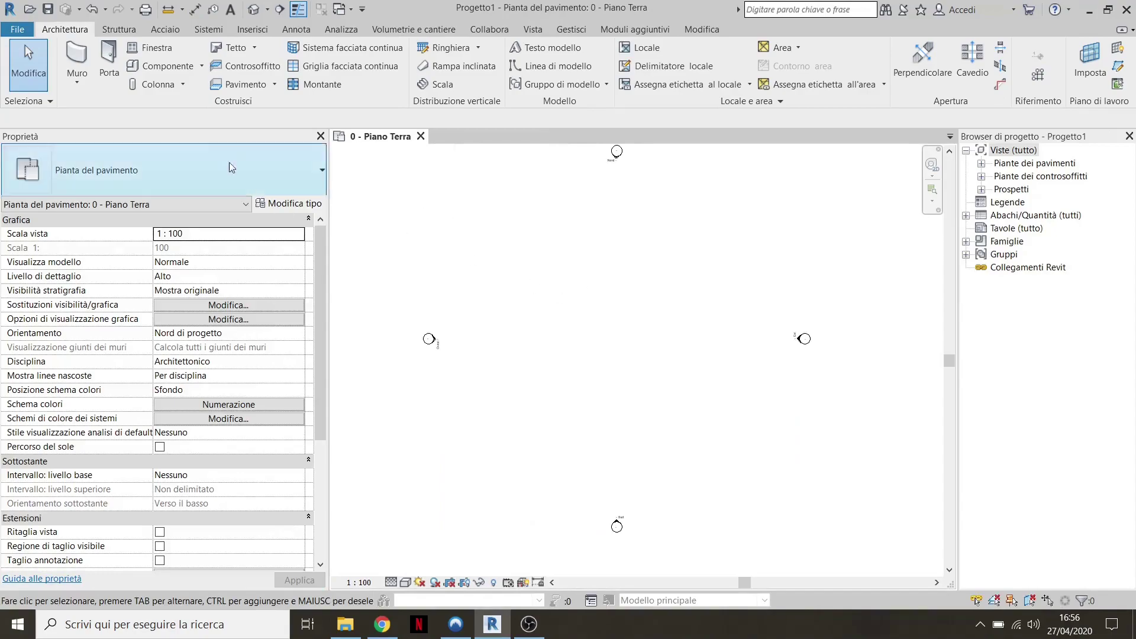
Draw four walls as an 8.20 × 5.30 rectangle on 0 - Piano Terra
left_click(77, 80)
left_click(113, 118)
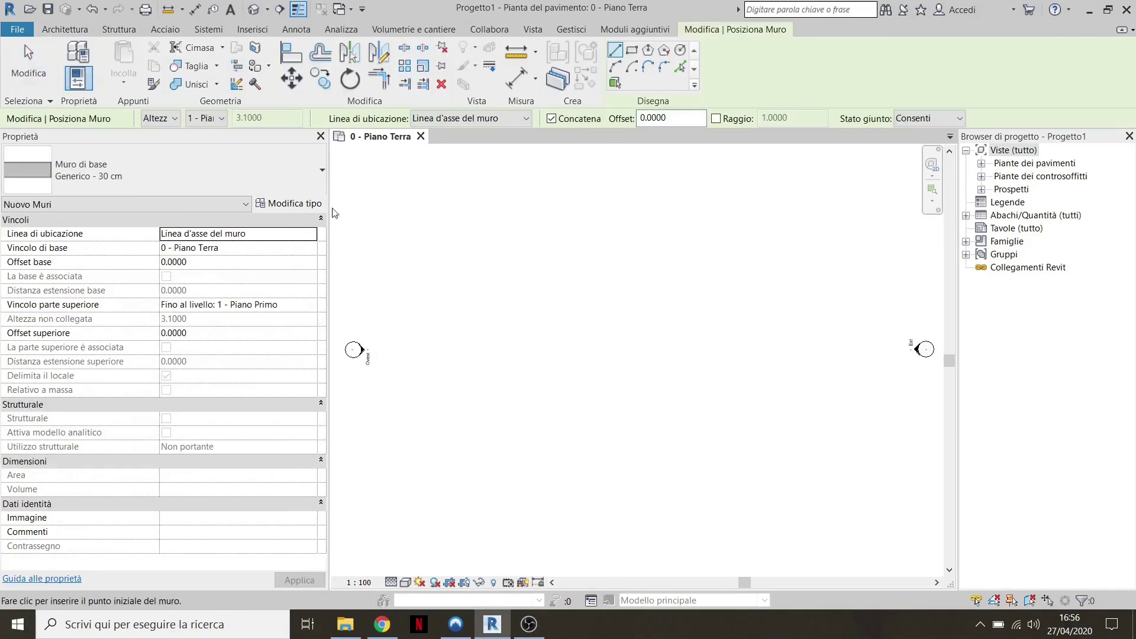
left_click(632, 50)
left_click(543, 316)
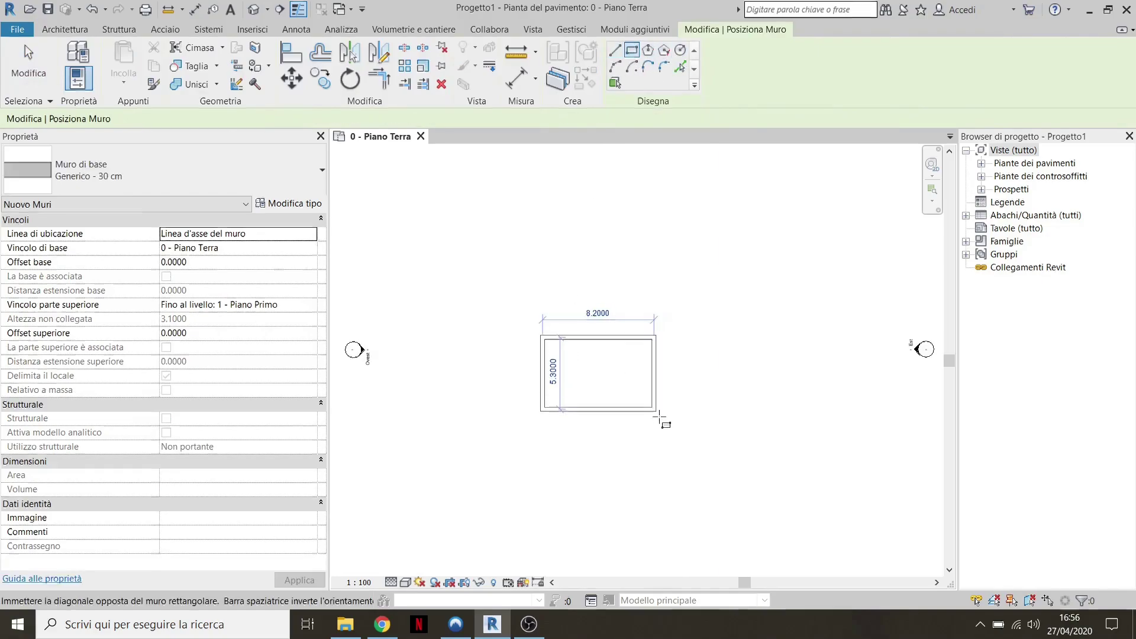
left_click(664, 432)
scroll(583, 335, "up", 2)
key("Escape")
key("Escape")
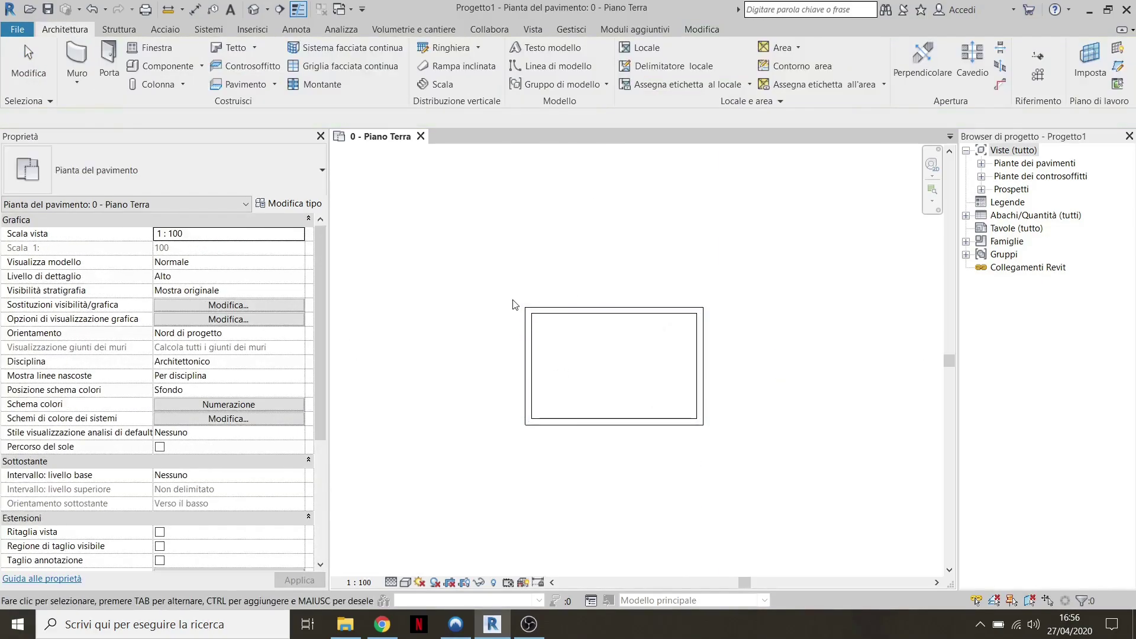
Change all four walls to the Tamponamento Esterno - 38 cm type
left_click_drag(496, 276, 760, 468)
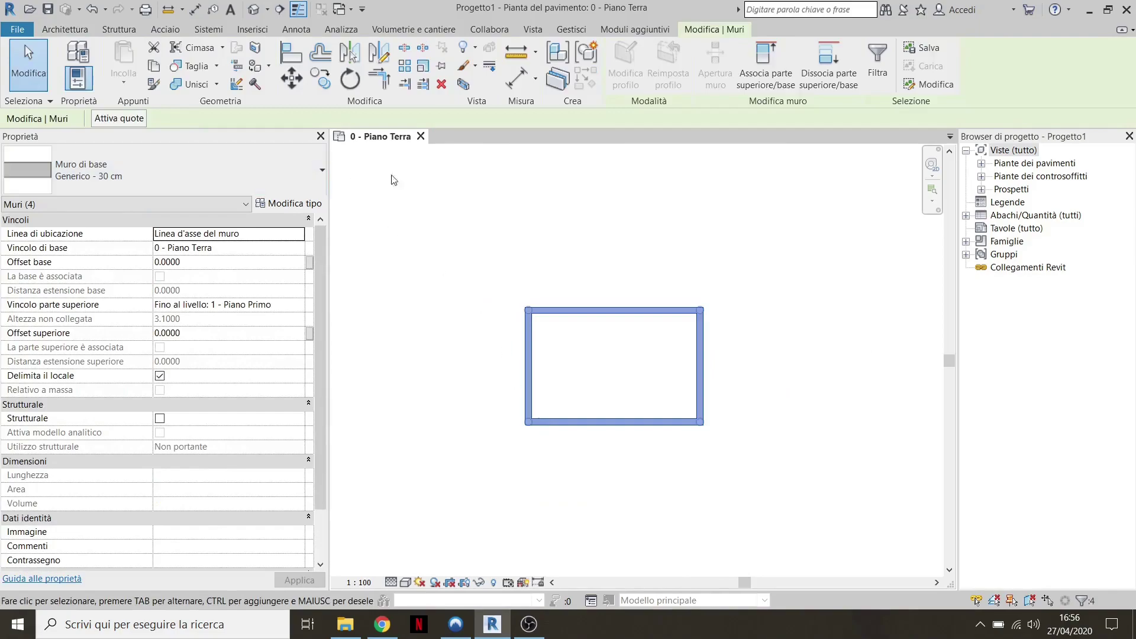
left_click(304, 170)
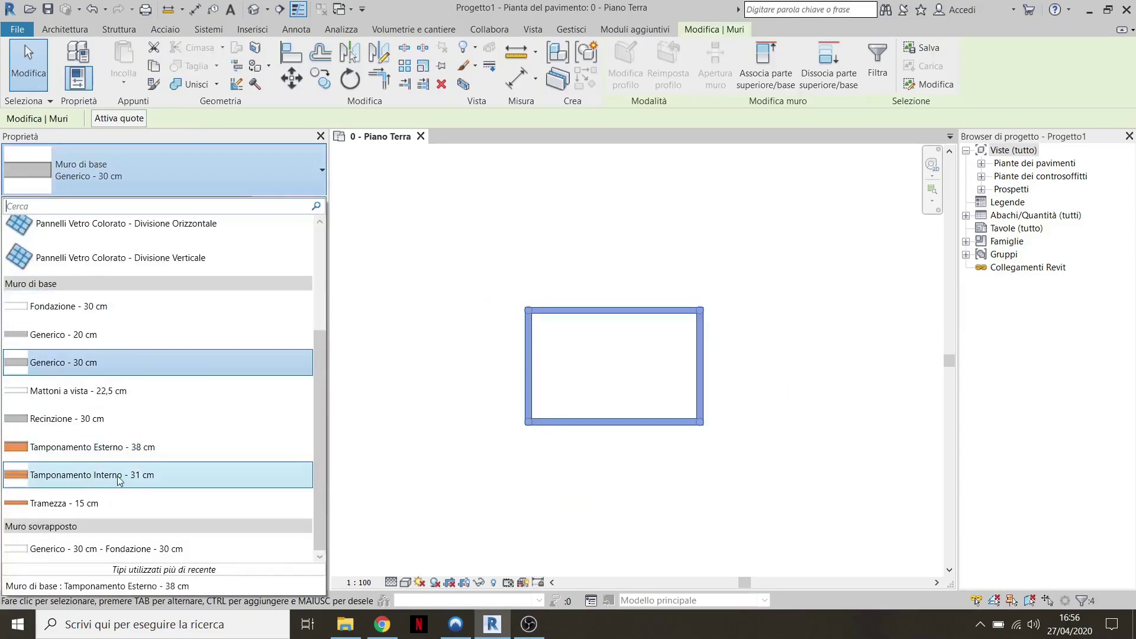
left_click(108, 453)
scroll(526, 356, "up", 2)
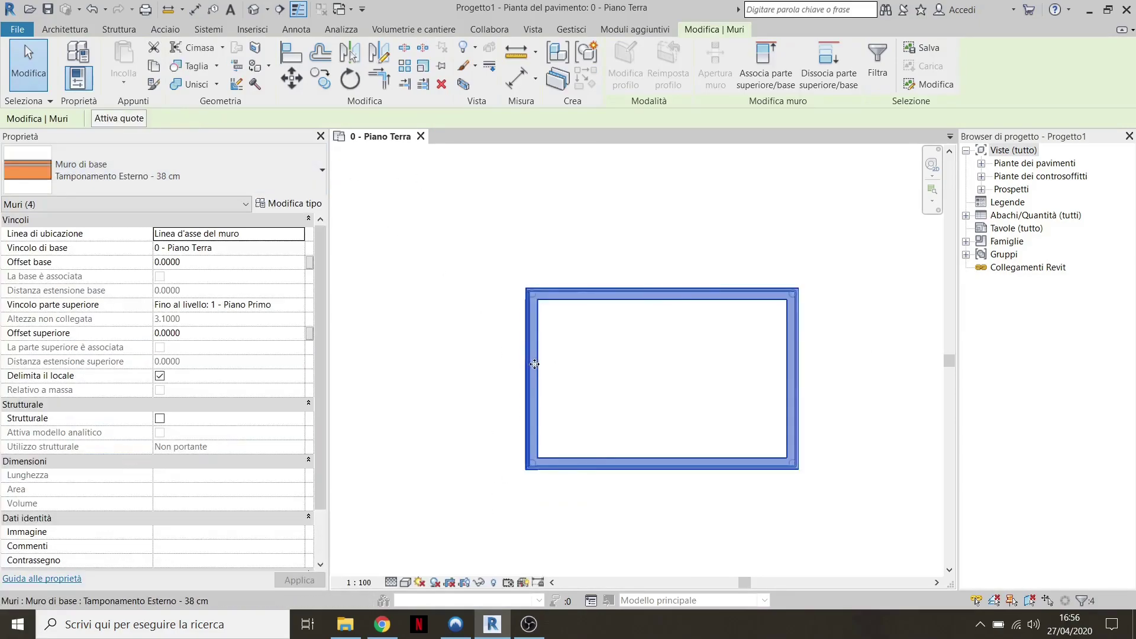
left_click(627, 322)
scroll(616, 327, "up", 1)
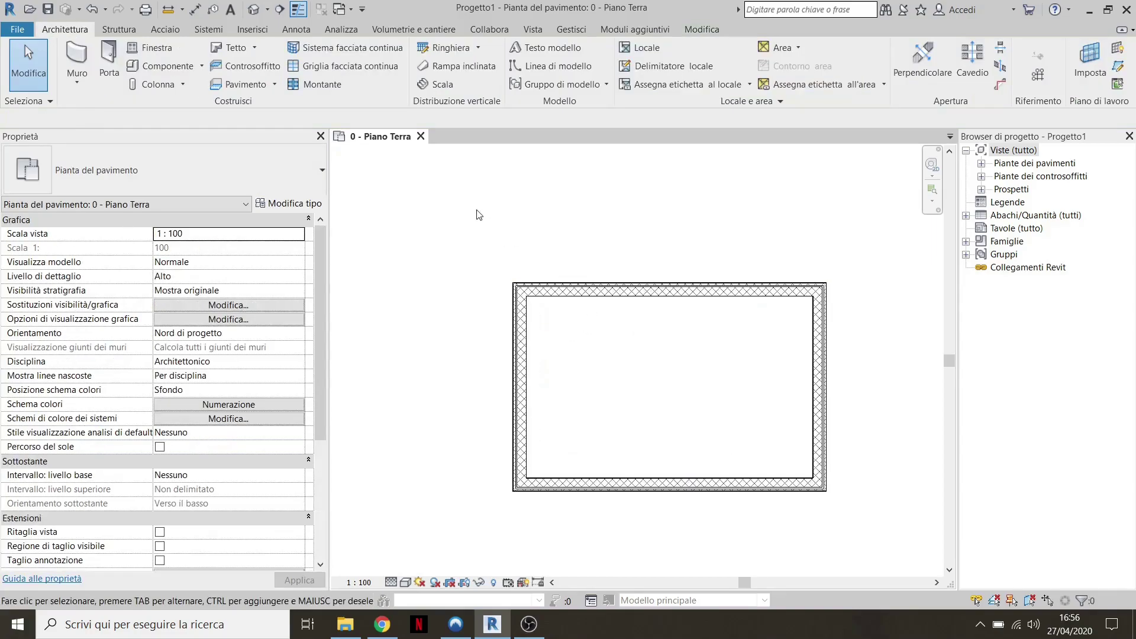
left_click(275, 84)
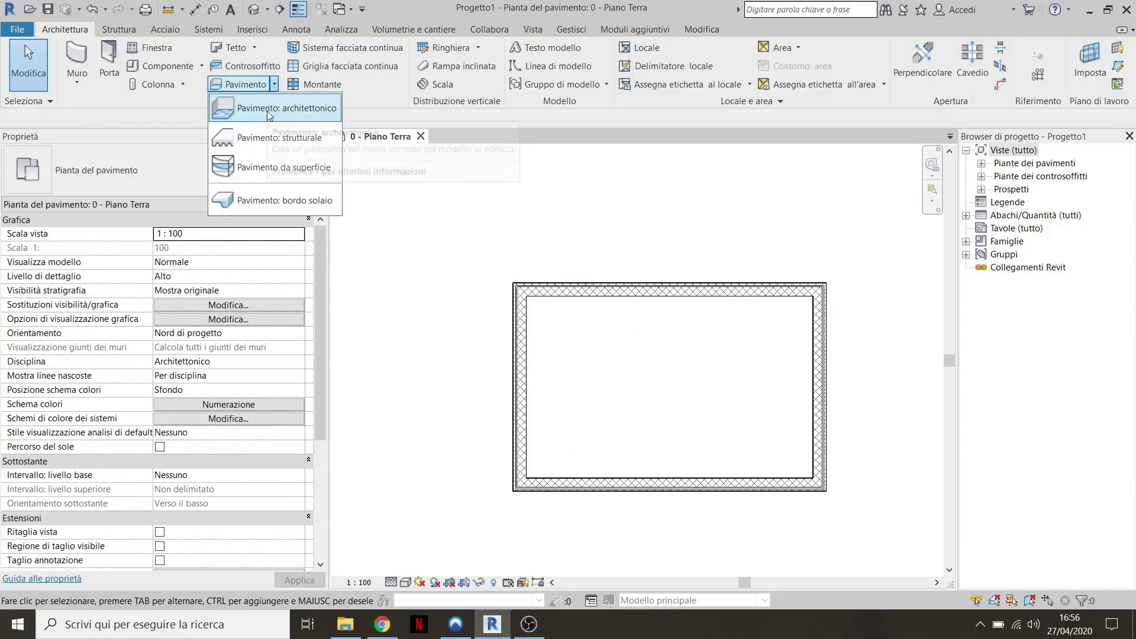
Sketch a Latero Cementizio - 30 cm floor using the top, left, bottom and right walls as boundaries
left_click(268, 110)
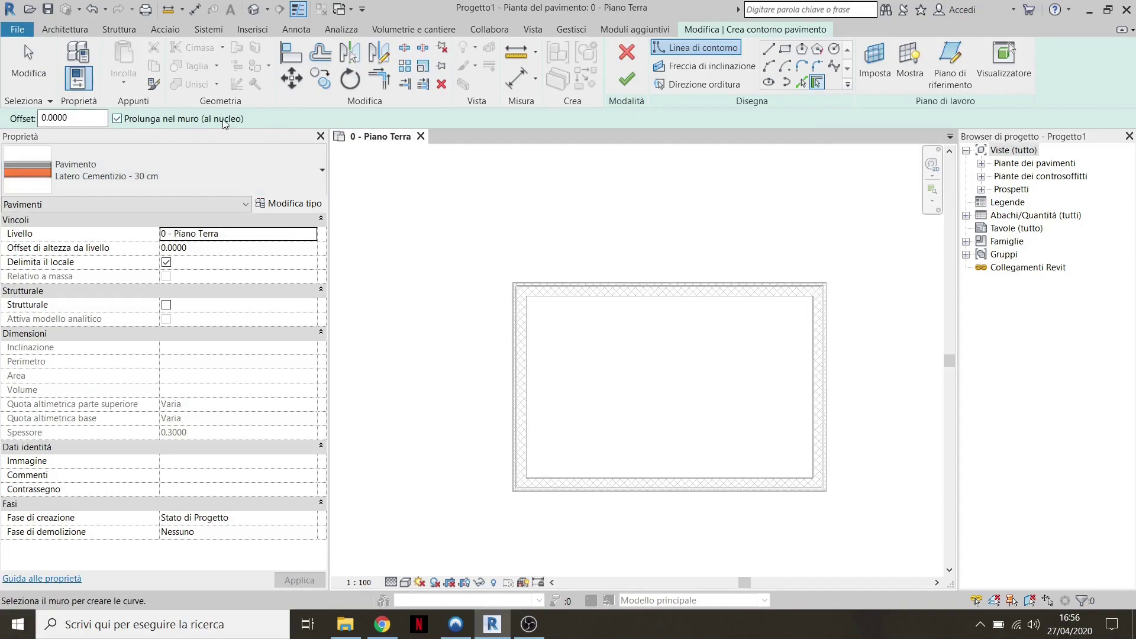
middle_click_drag(653, 296, 595, 239)
left_click(595, 237)
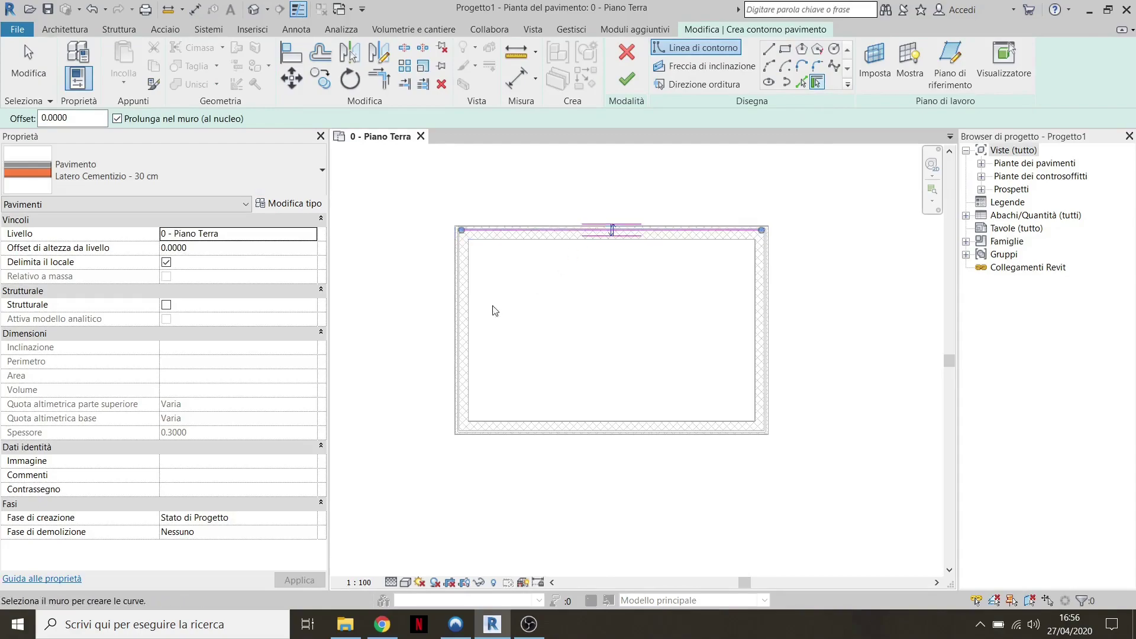
left_click(460, 323)
left_click(609, 429)
left_click(761, 368)
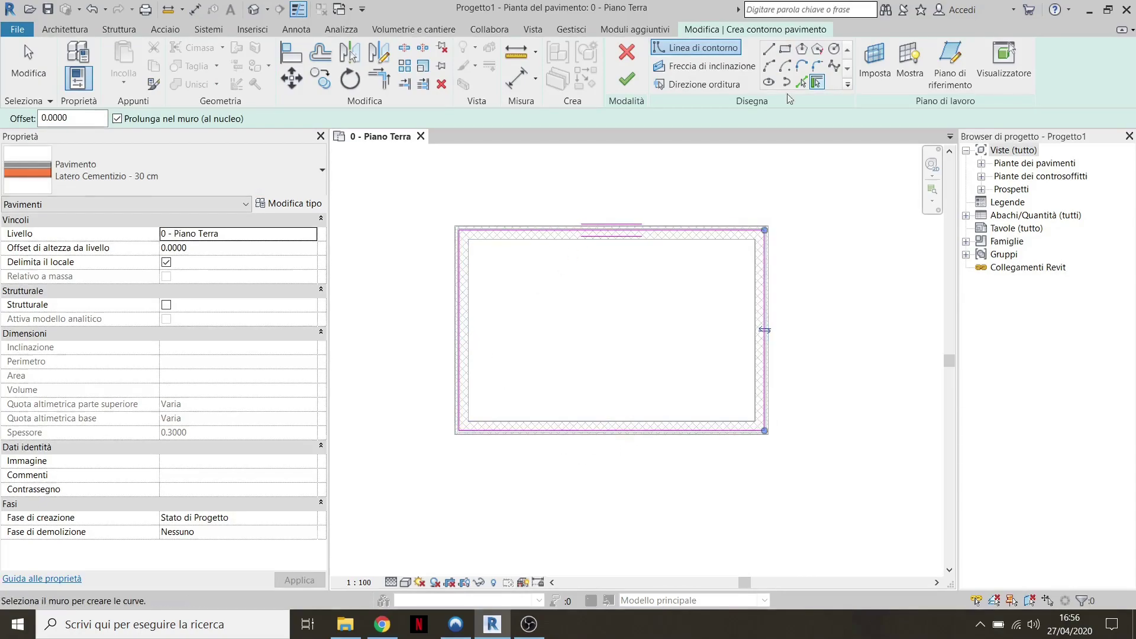
left_click(626, 79)
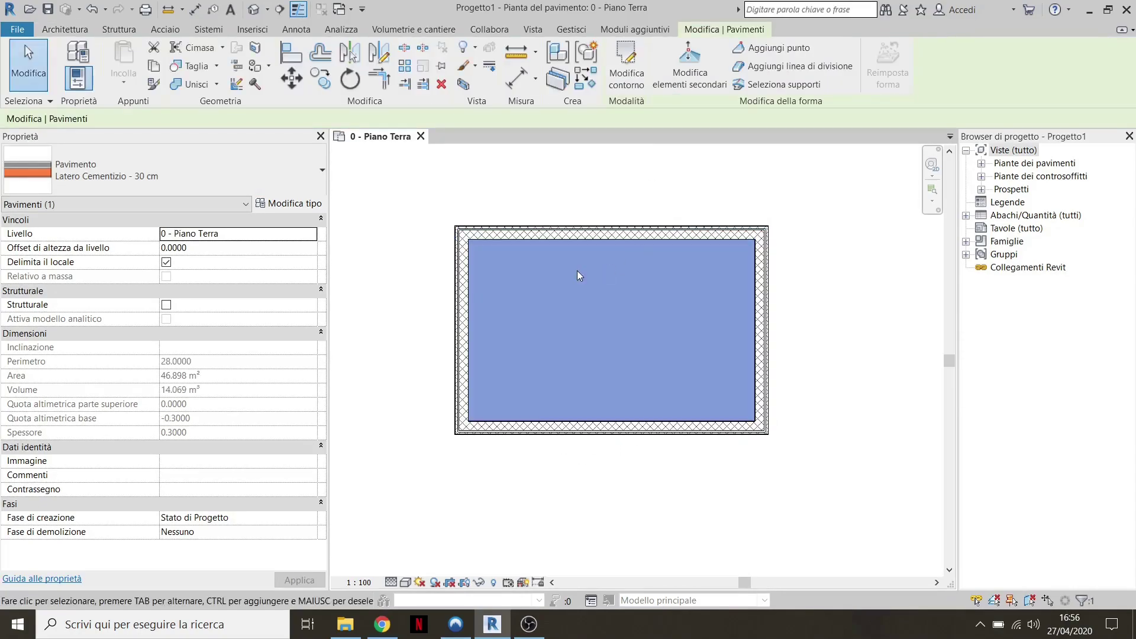
left_click(482, 195)
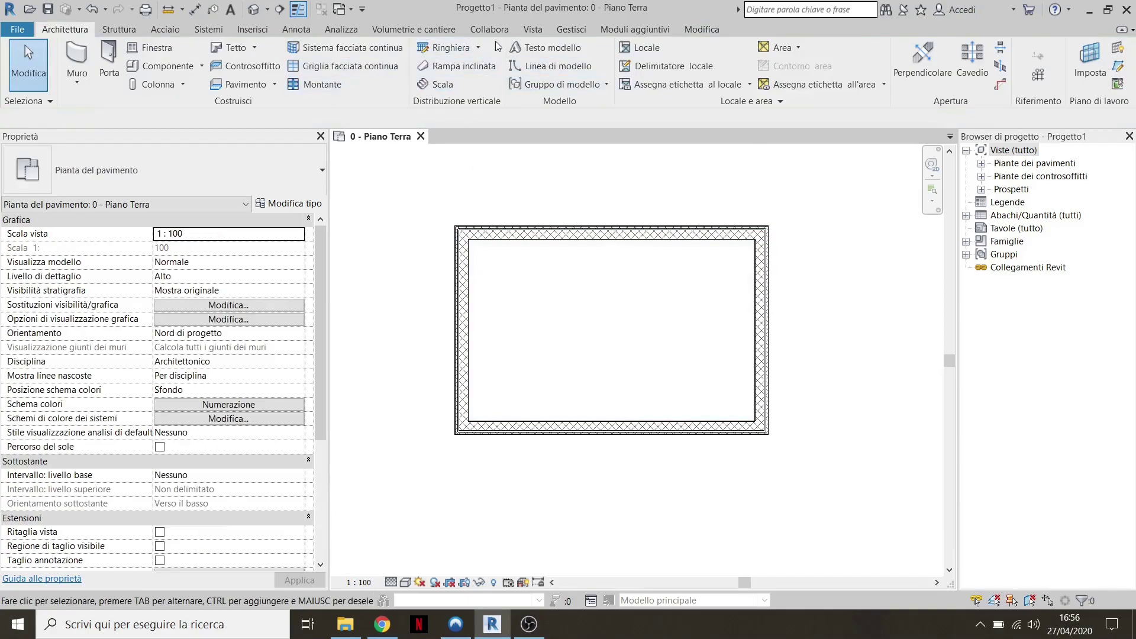
left_click(532, 29)
Draw a vertical section line across the room and go to the Sezione 1 view
left_click(530, 59)
left_click(511, 188)
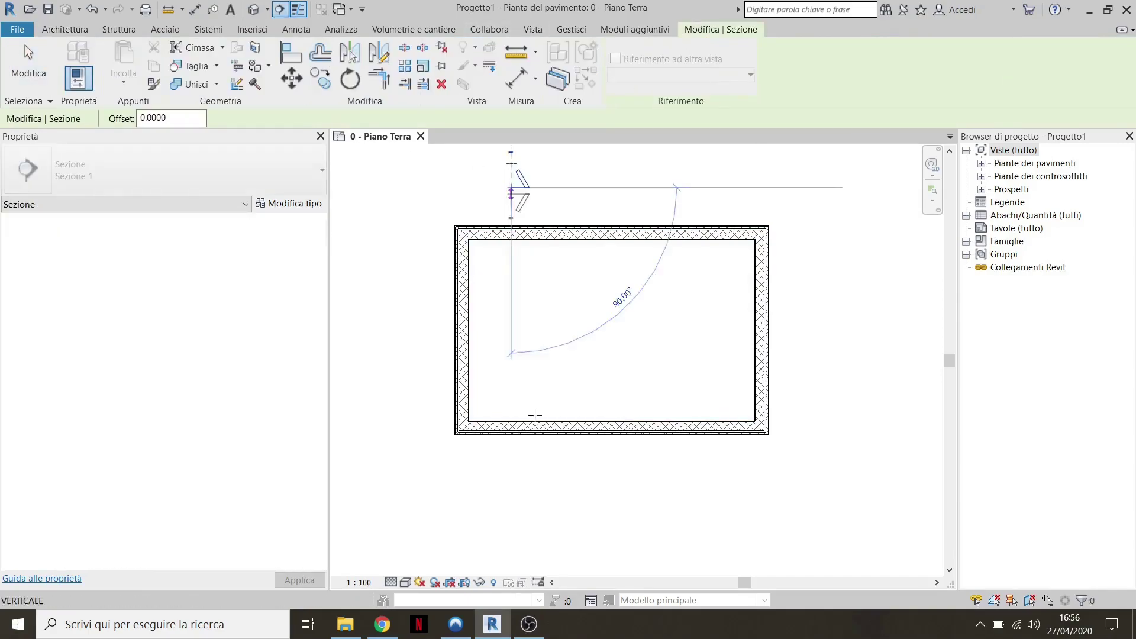
left_click(511, 467)
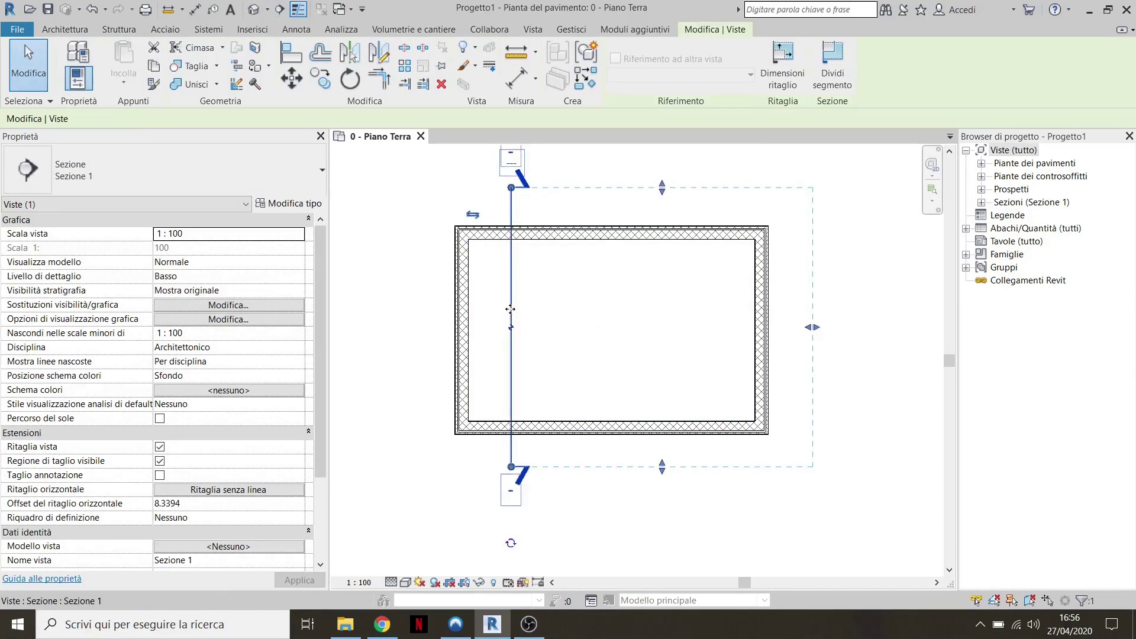
right_click(508, 367)
left_click(571, 351)
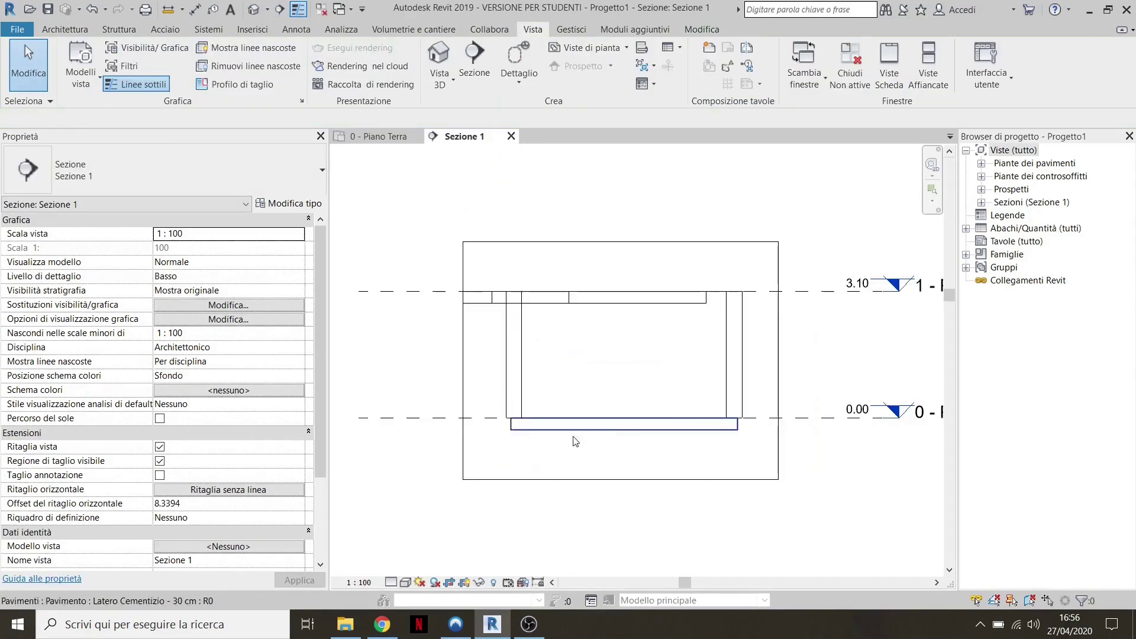
Move the ground-floor slab to level 1 - Piano Primo
left_click(507, 335)
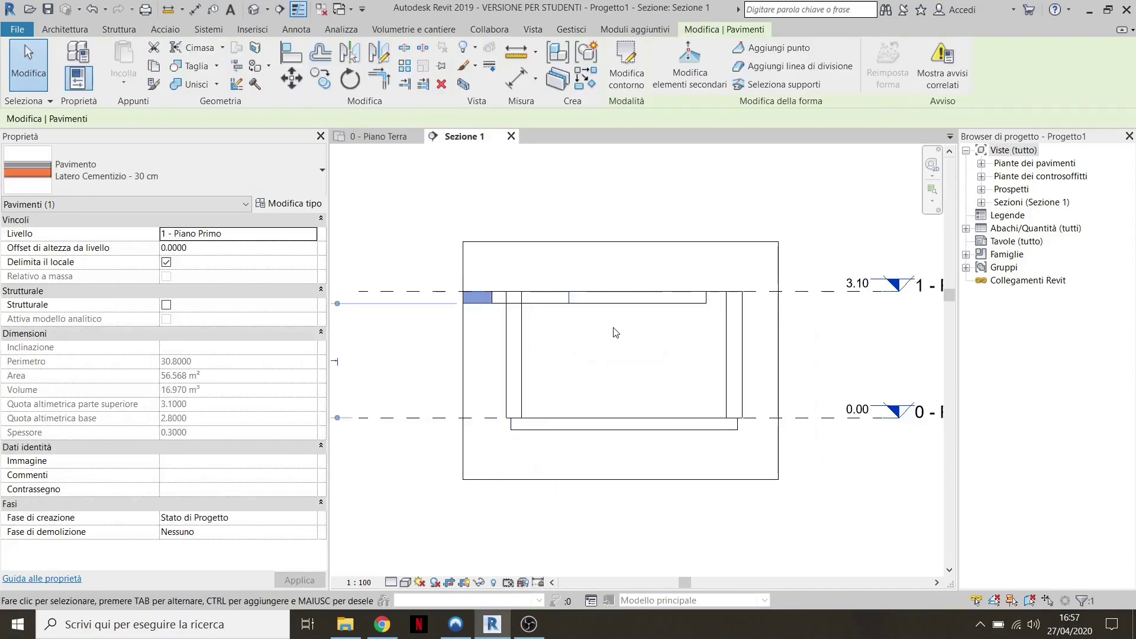
left_click(613, 301, "ctrl")
left_click(634, 351)
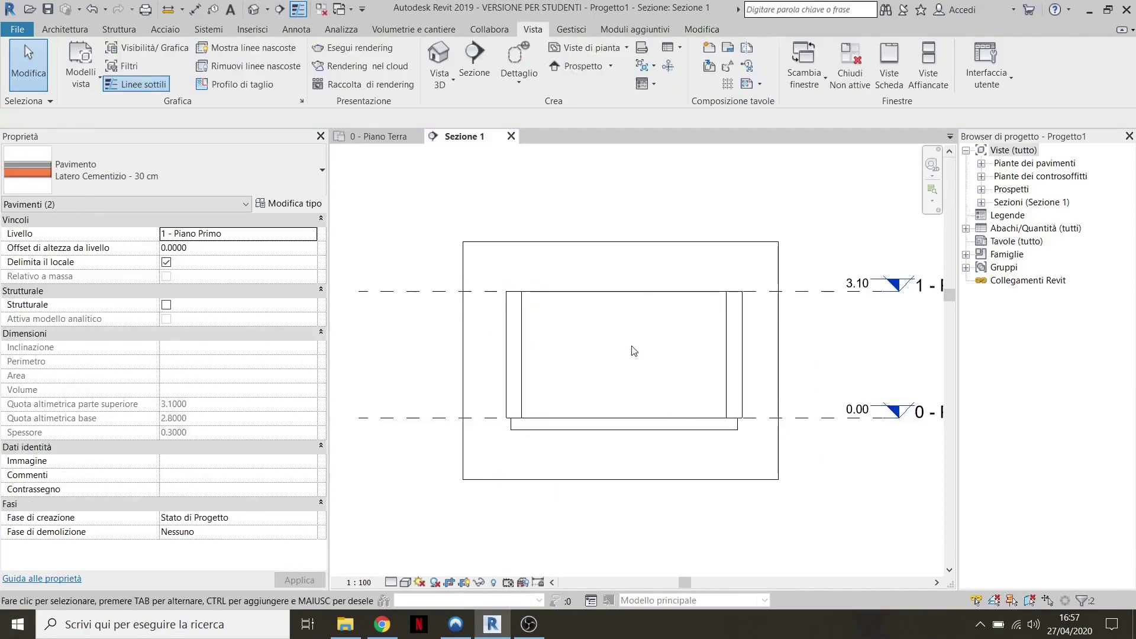
left_click(624, 428)
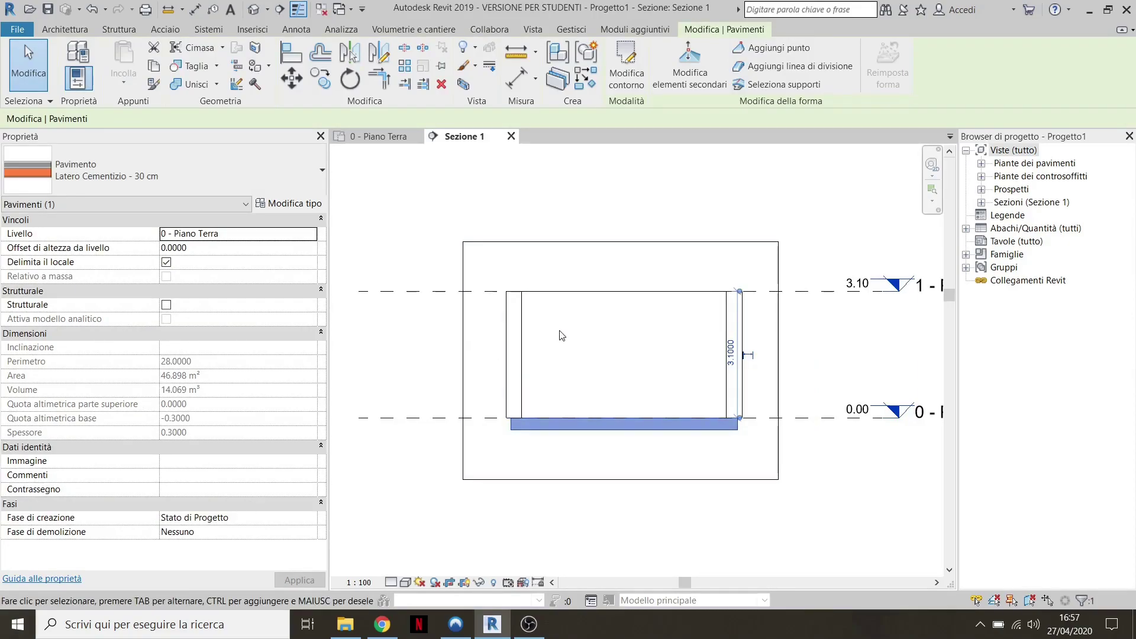
left_click(315, 240)
left_click(206, 268)
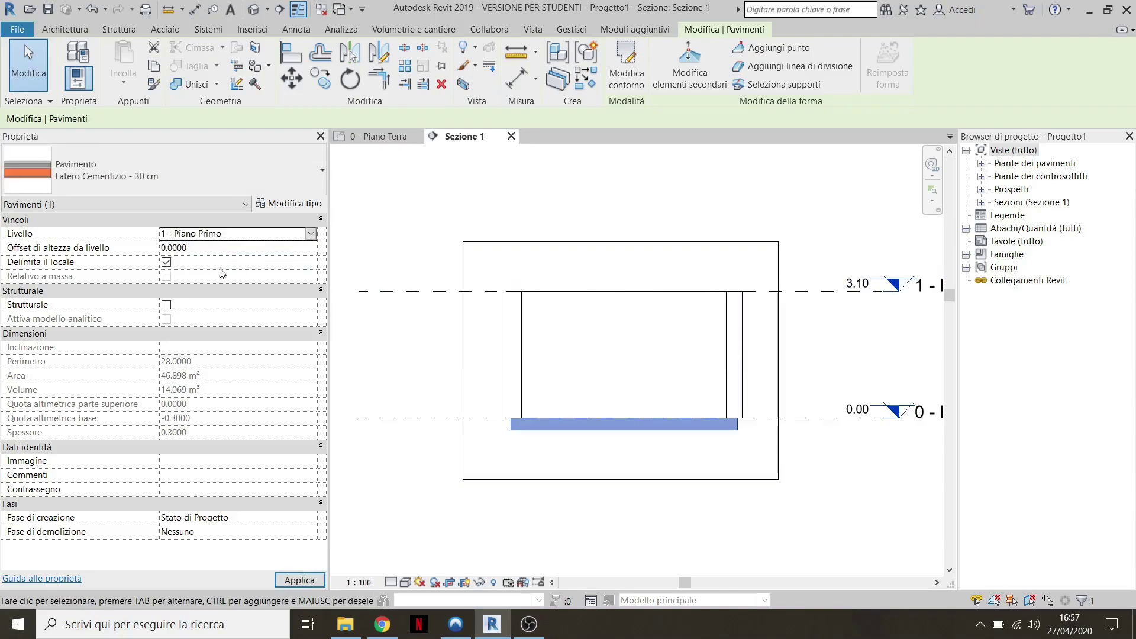
left_click(639, 181)
scroll(572, 302, "up", 1)
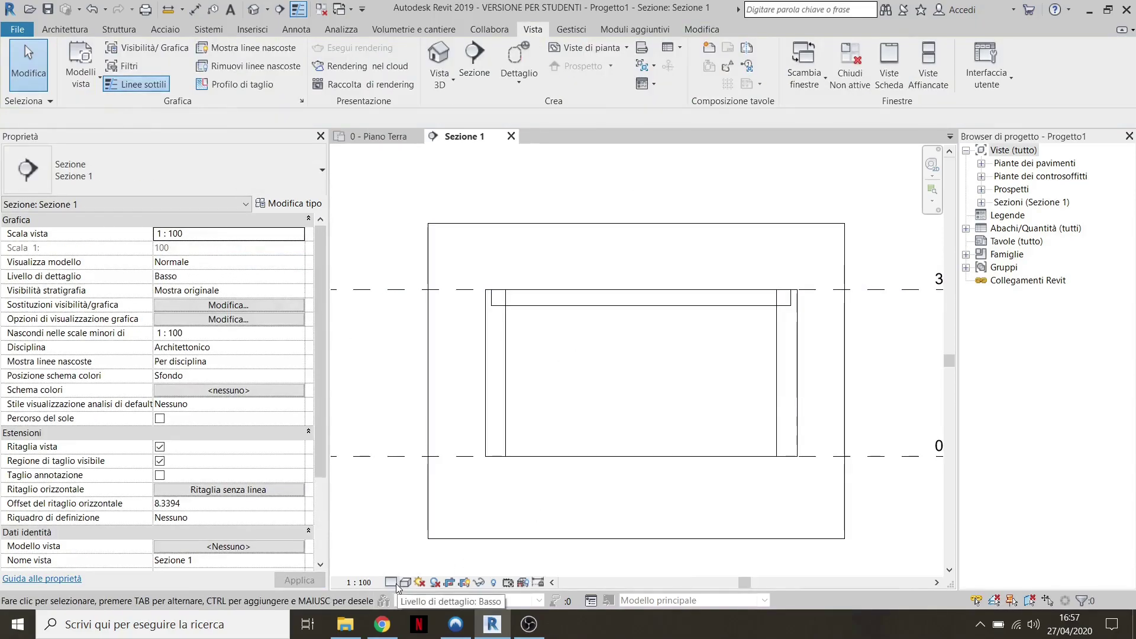
Set the section's detail level to high so hatching shows
left_click(396, 582)
left_click(402, 563)
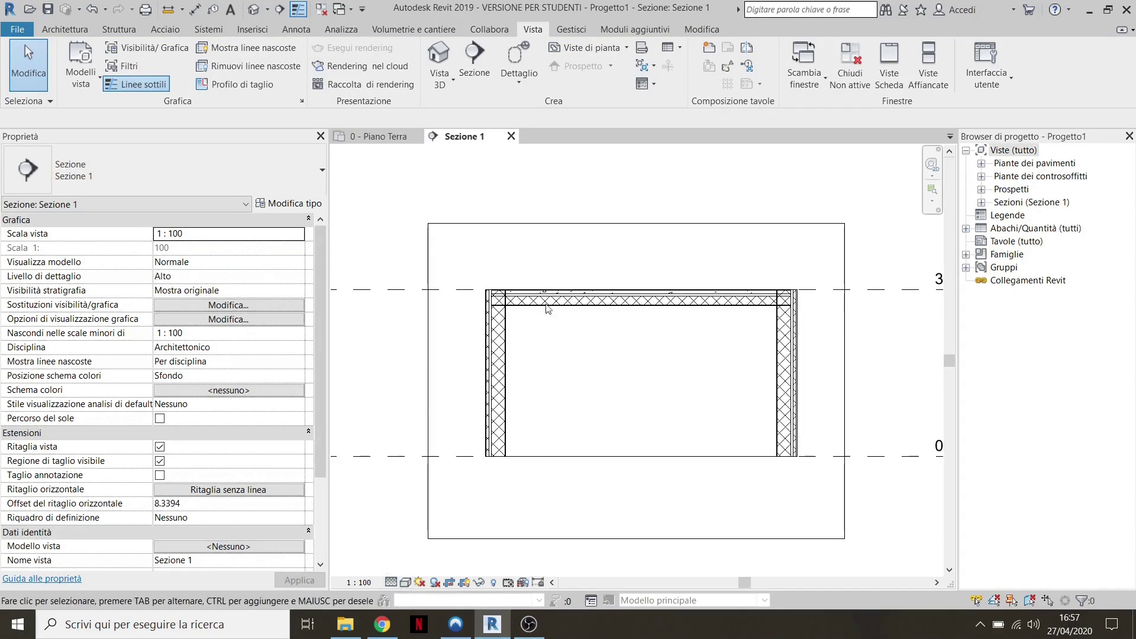
scroll(503, 285, "up", 2)
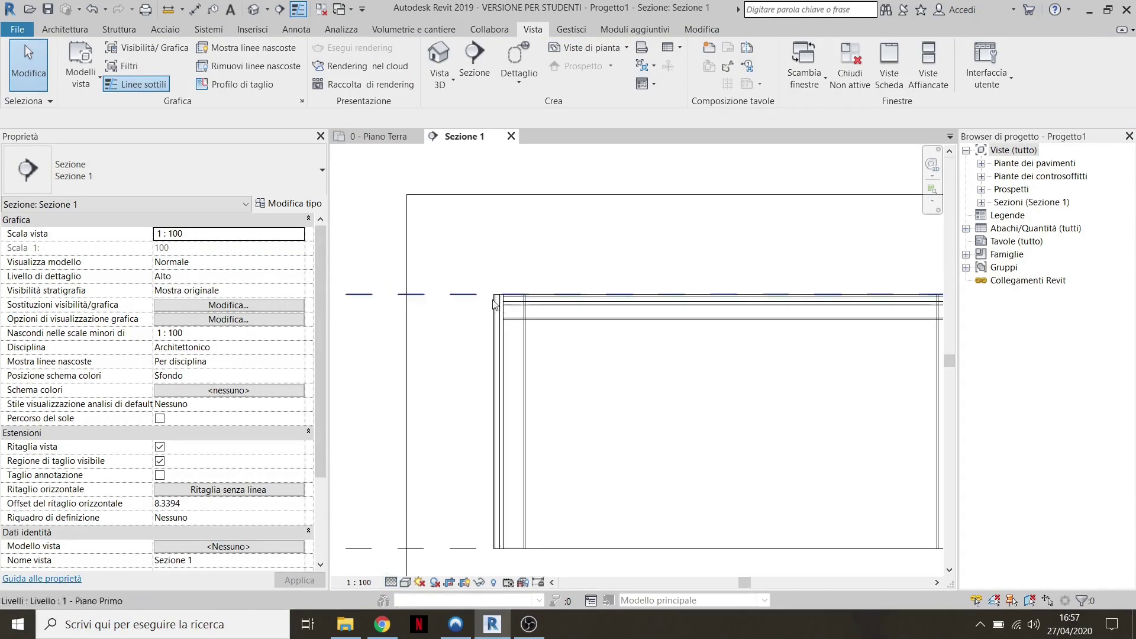
scroll(505, 285, "down", 1)
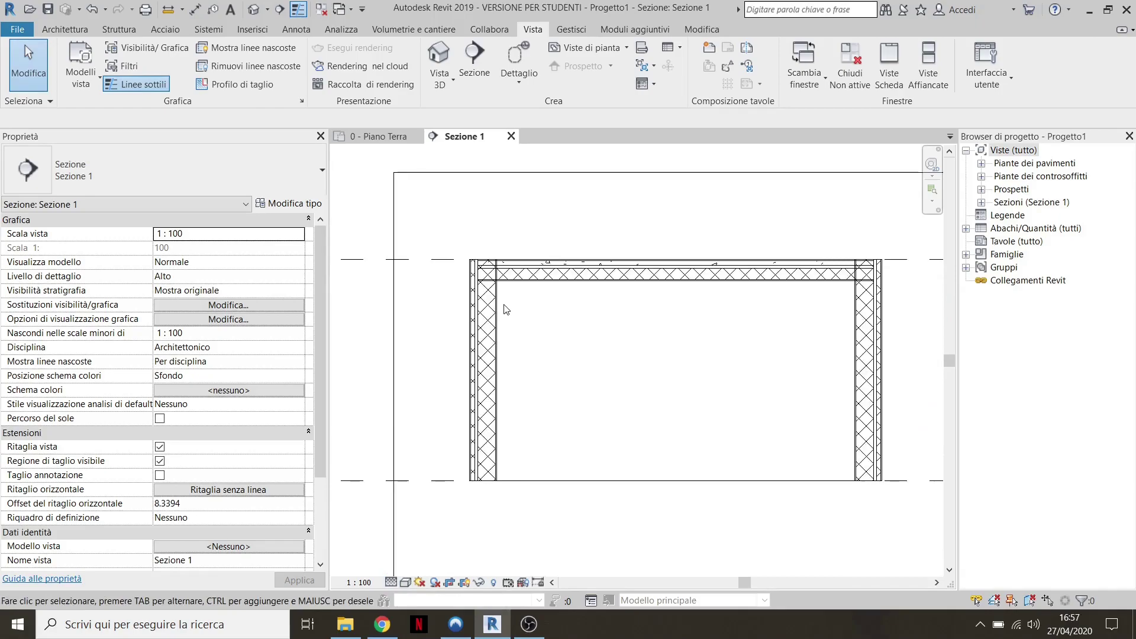
scroll(485, 299, "up", 1)
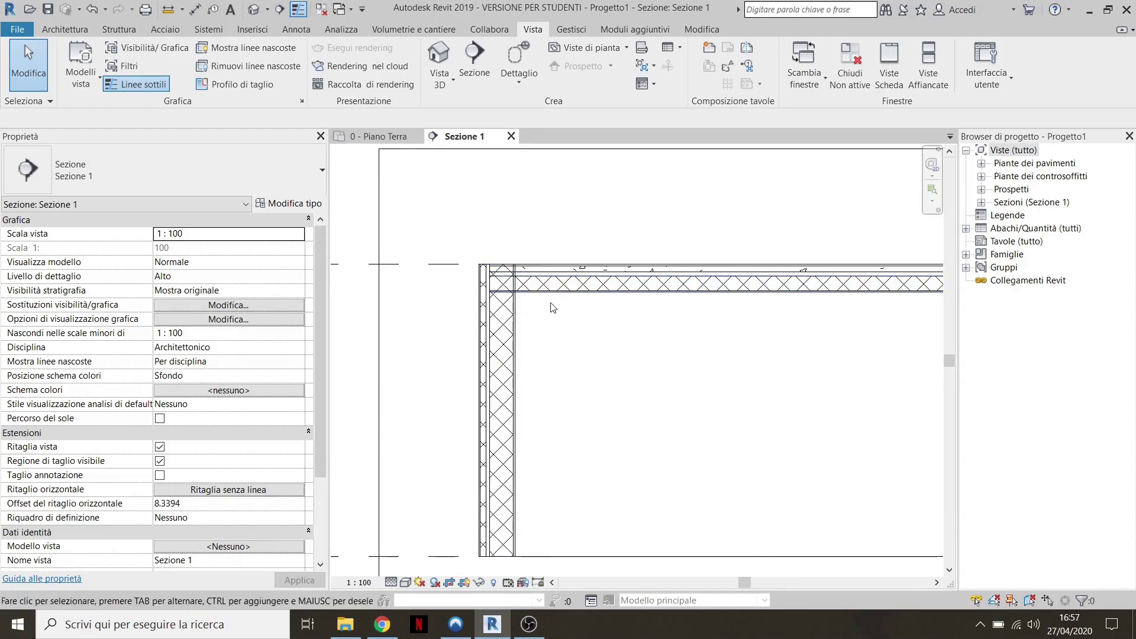
Set the exterior wall's top constraint to Non collegata with unconnected height 3.5
left_click(517, 340)
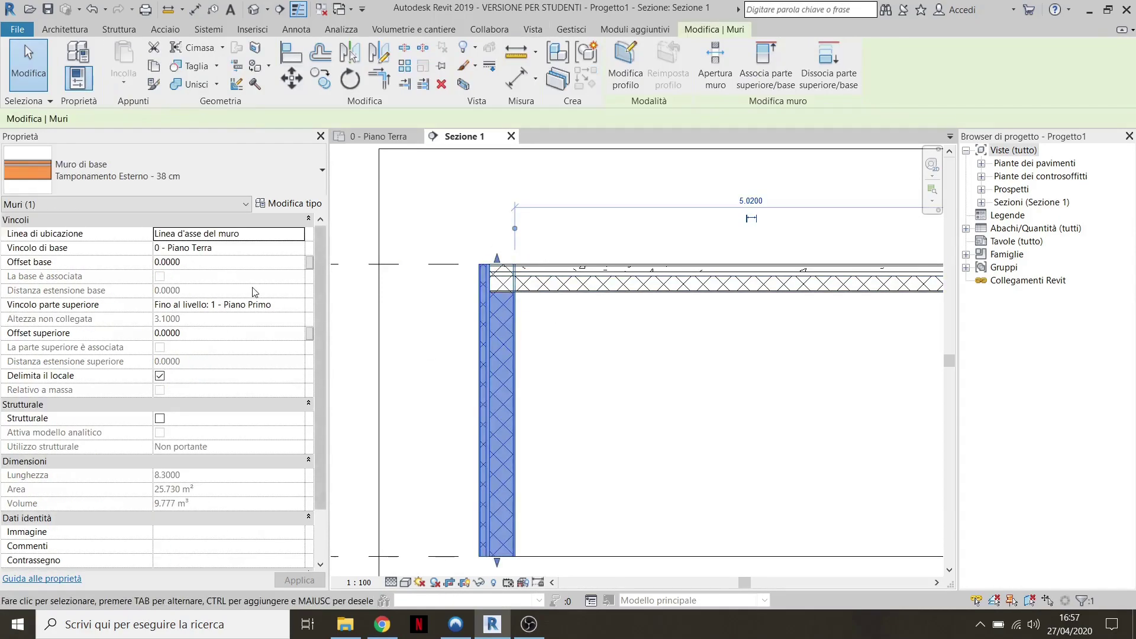
left_click(294, 307)
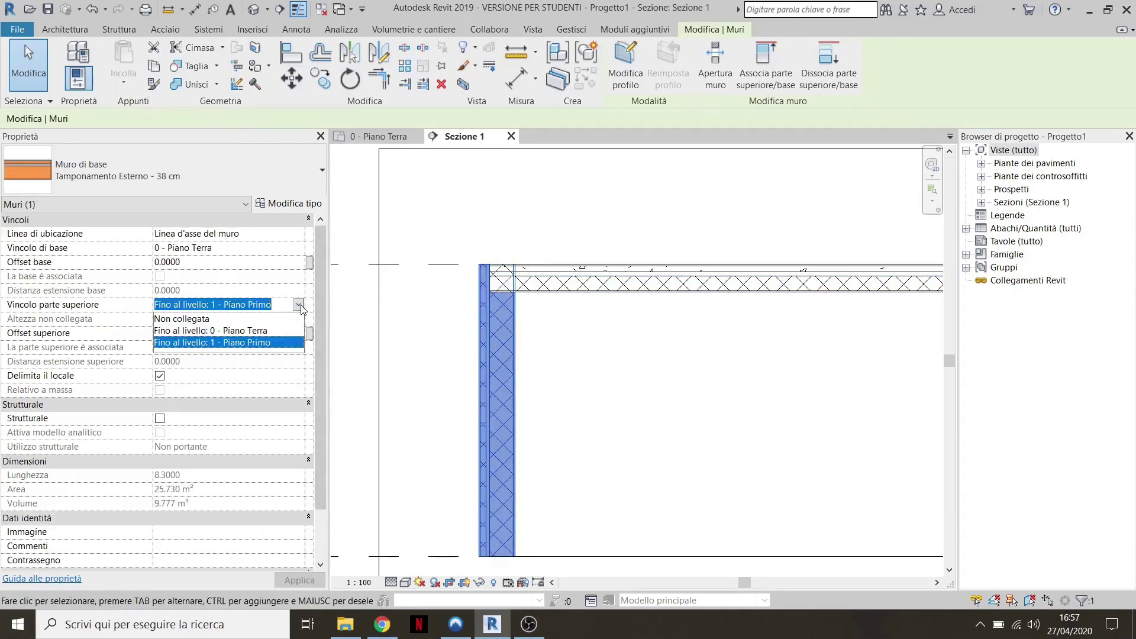
left_click(201, 320)
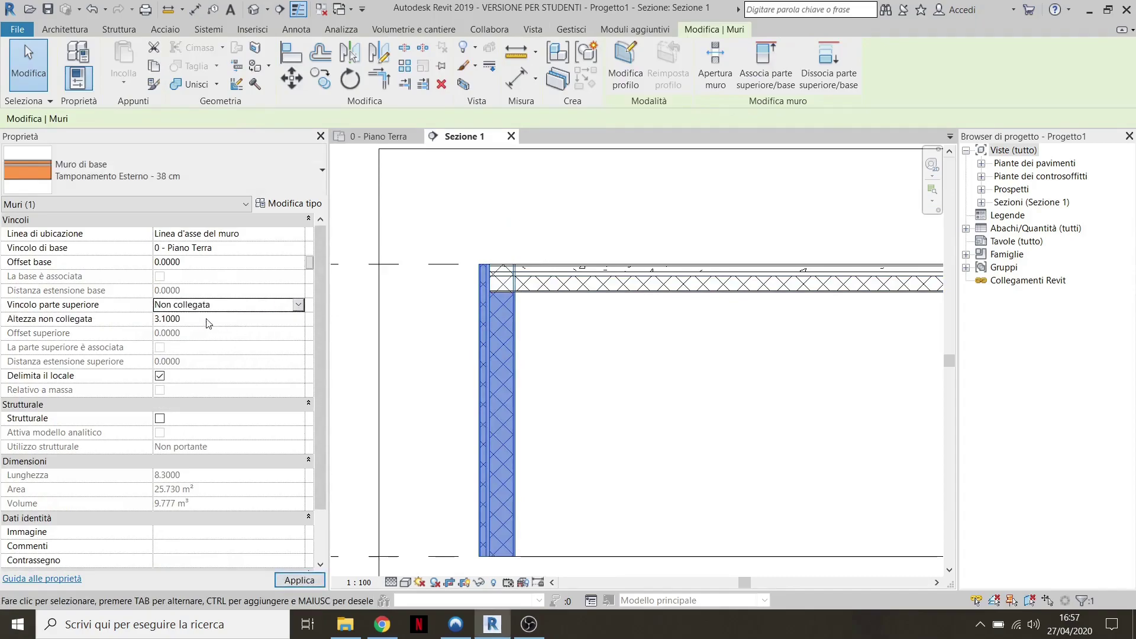
left_click(201, 320)
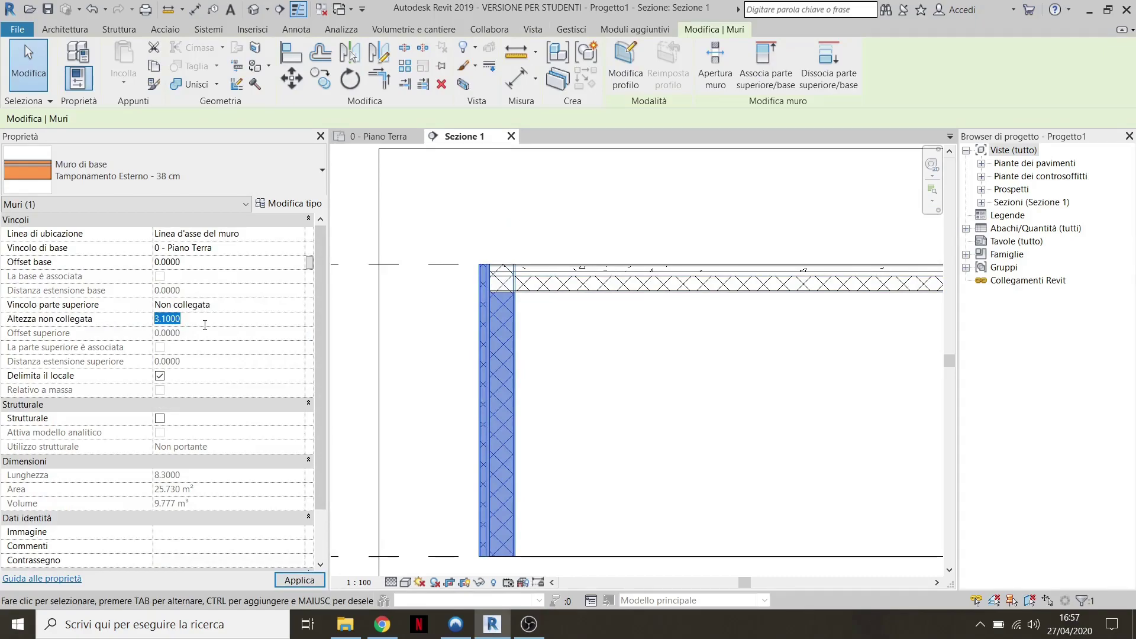
type("3.5")
key("Return")
left_click(679, 320)
scroll(439, 205, "up", 2)
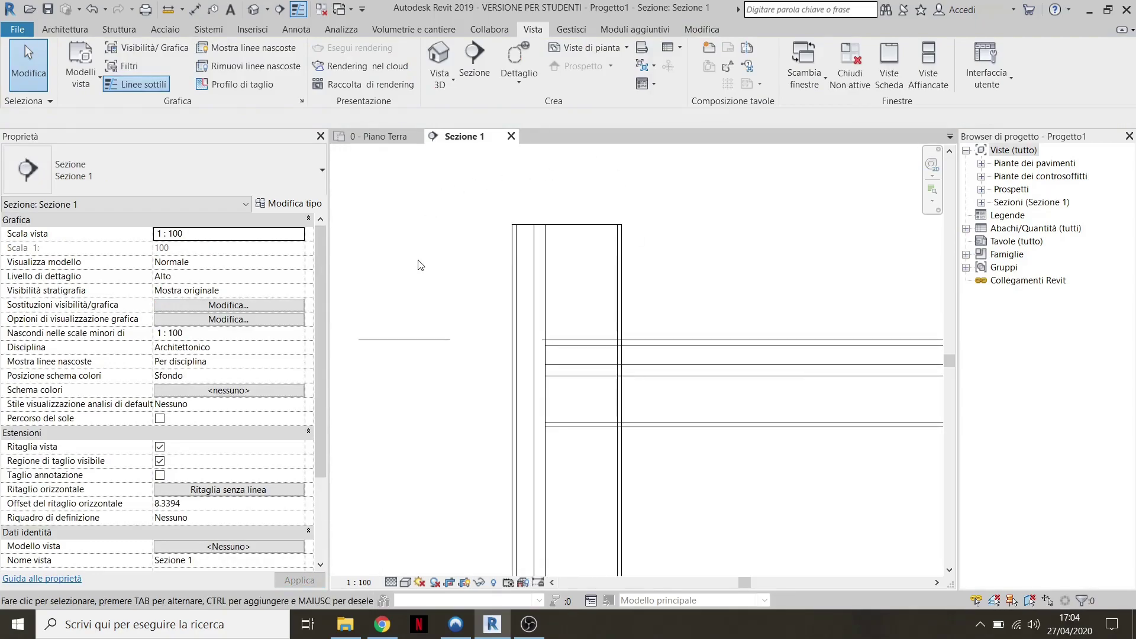
scroll(420, 264, "down", 1)
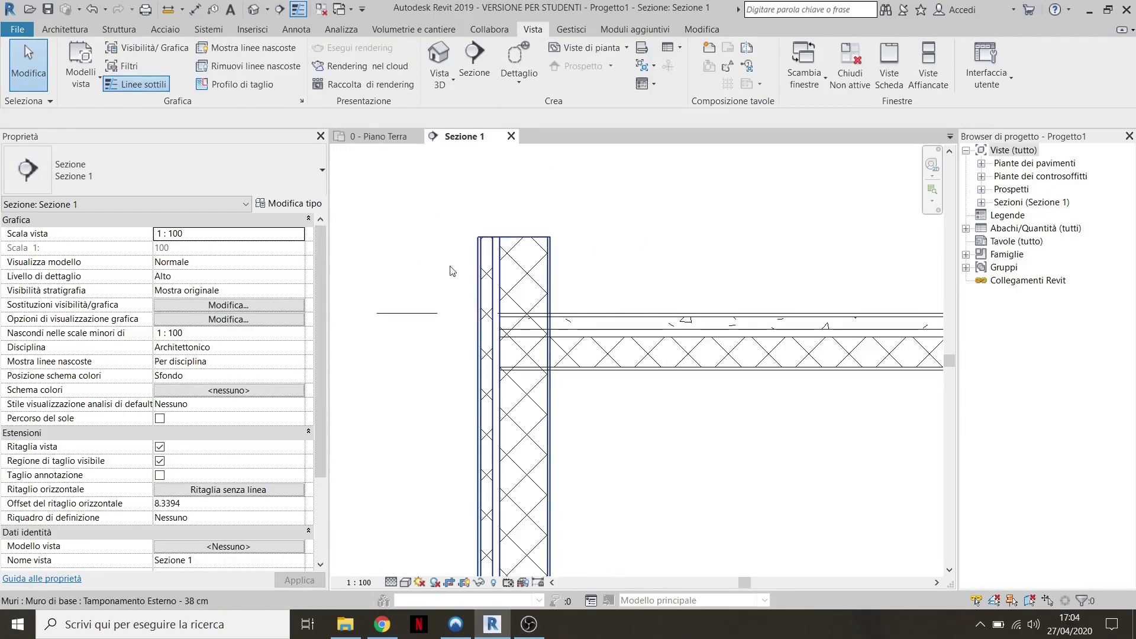
scroll(409, 306, "up", 1)
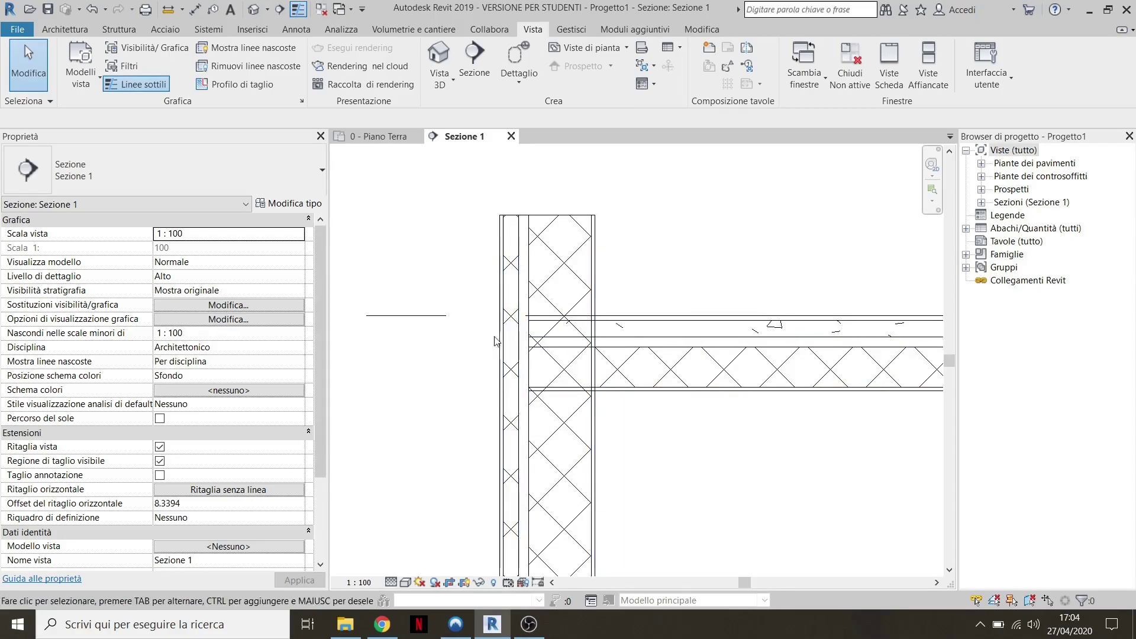
left_click(565, 222)
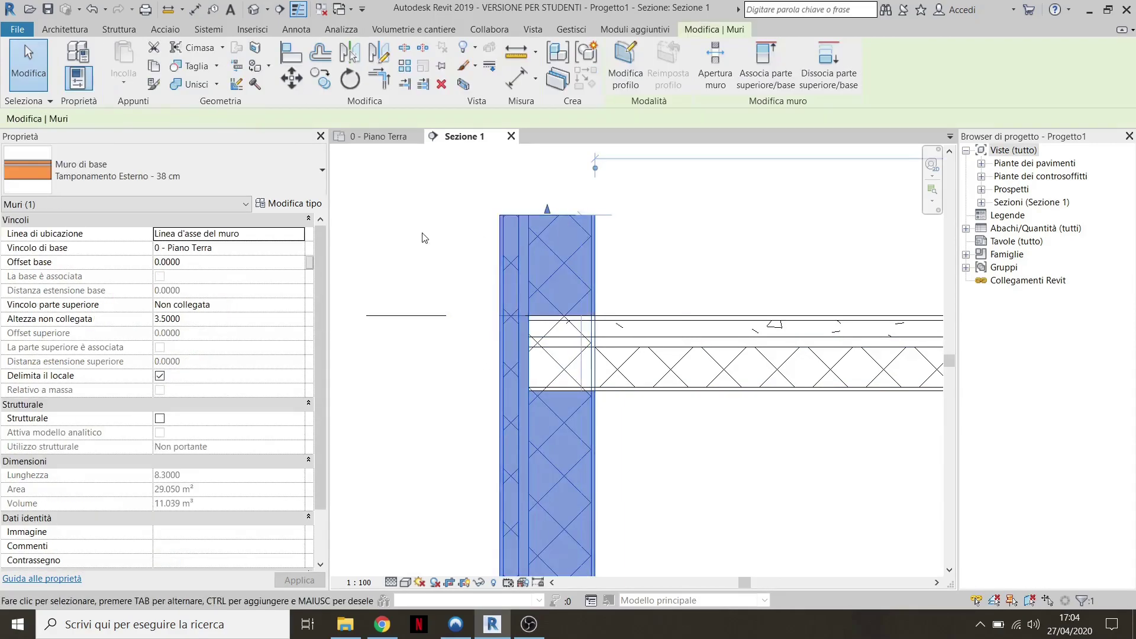
Duplicate the wall type as Tamponamento Esterno - 30 cm Calcestruzzo + Iso and edit its Struttura layers
left_click(290, 203)
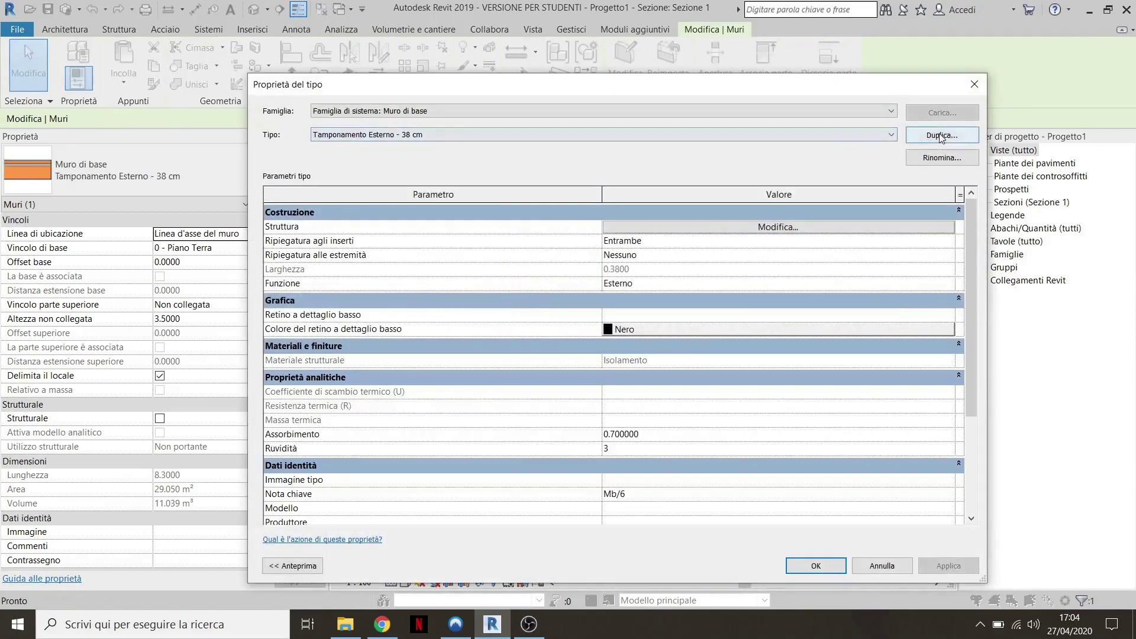
left_click(942, 135)
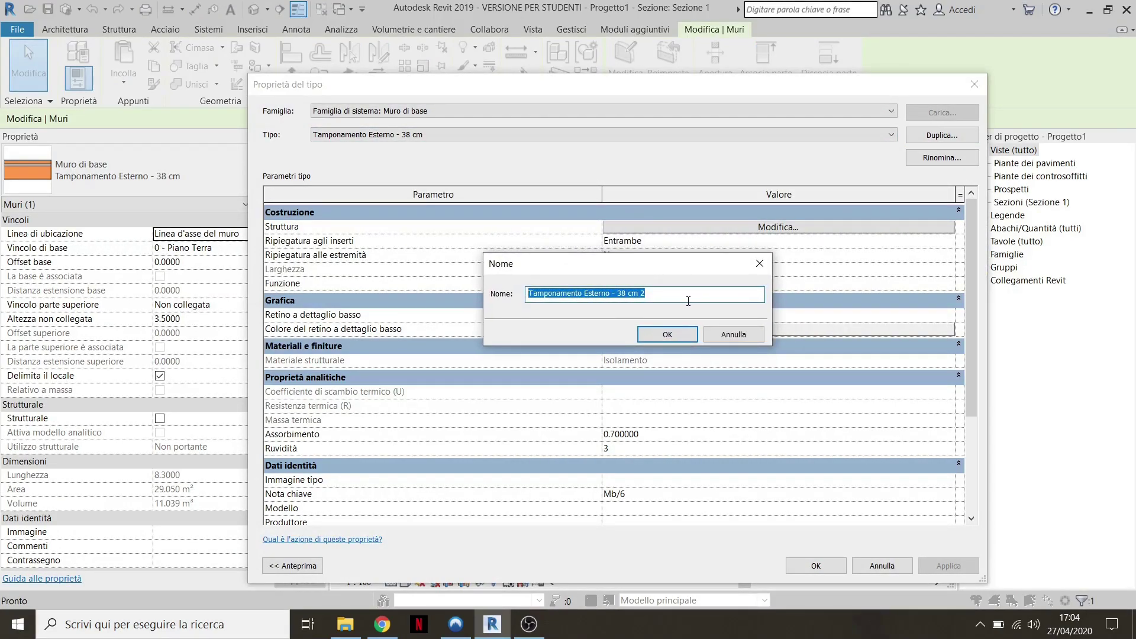
left_click_drag(674, 297, 619, 307)
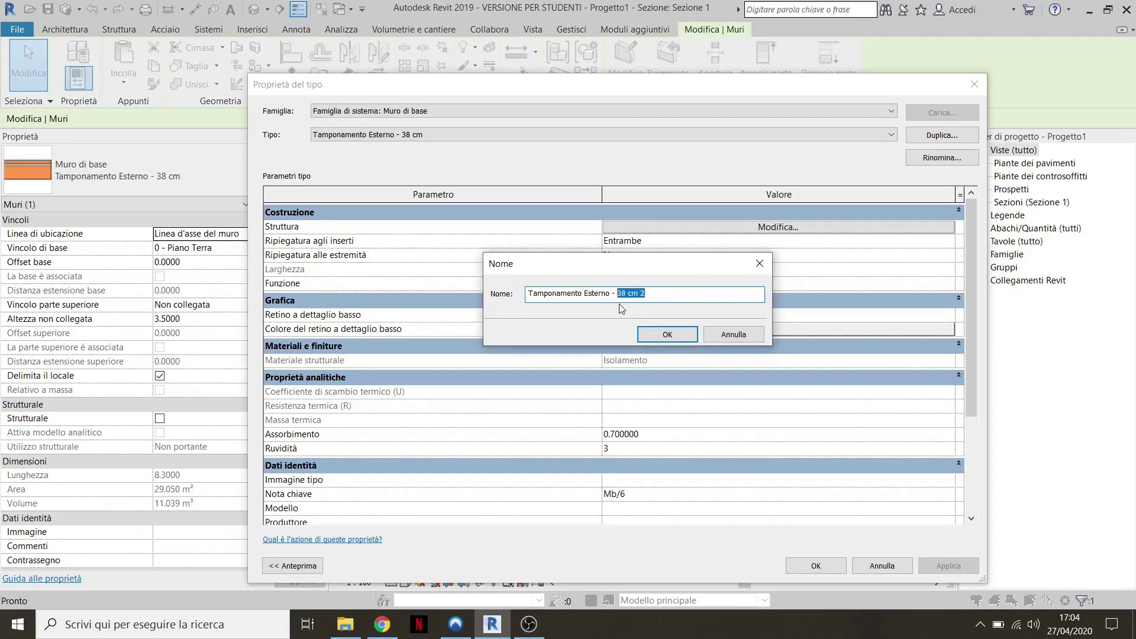
type("30")
key("Return")
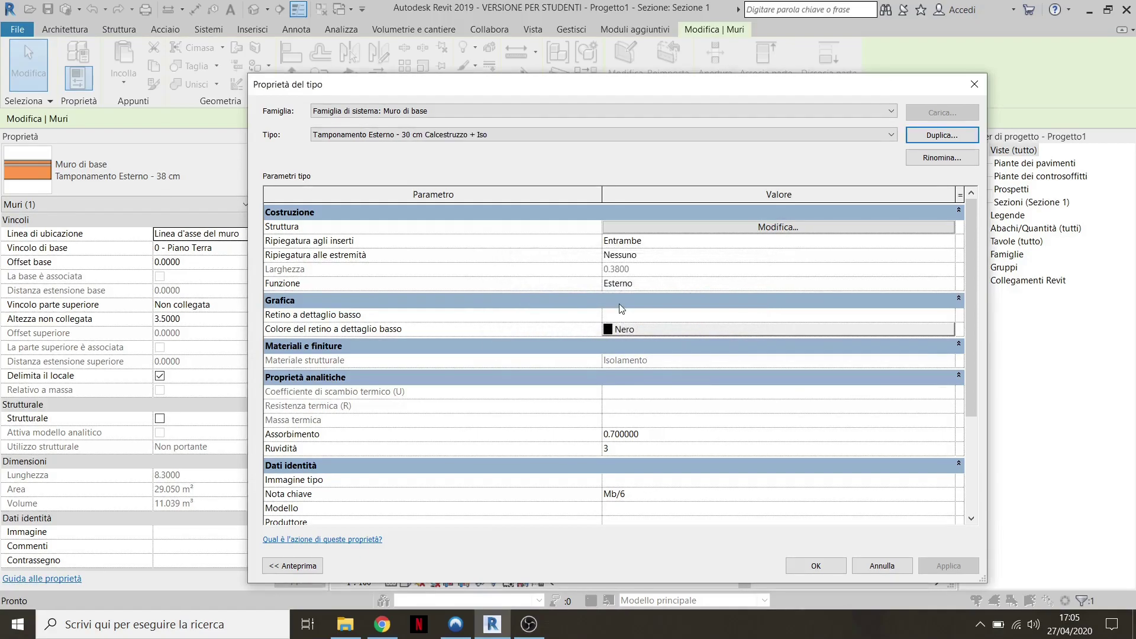
left_click(815, 229)
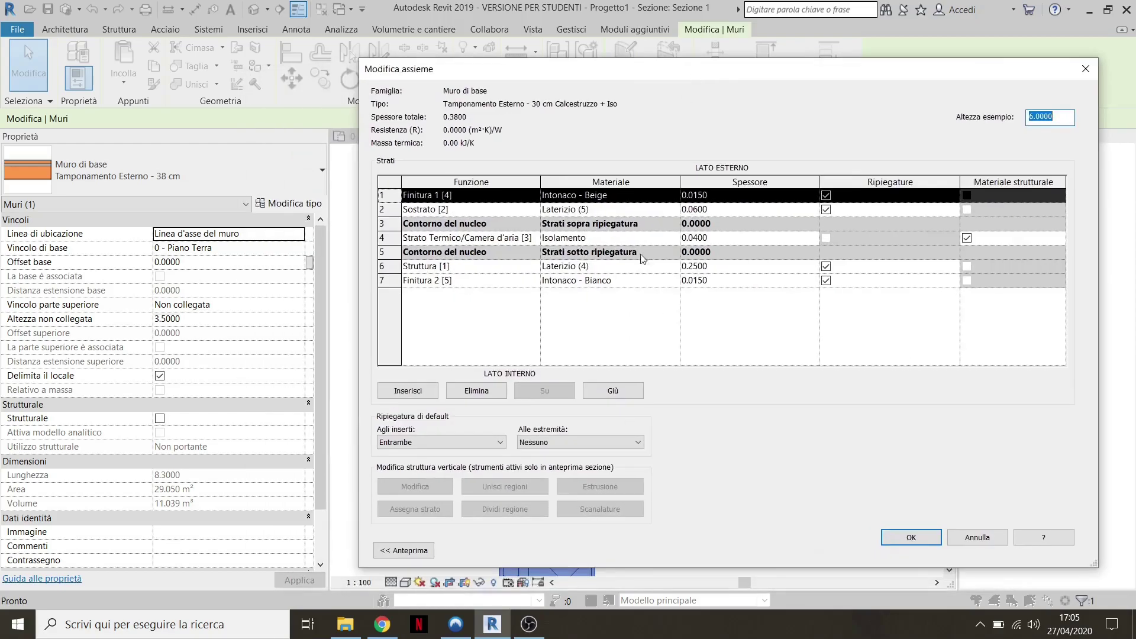
Show the layer preview as a vertical Sezione view
left_click(395, 555)
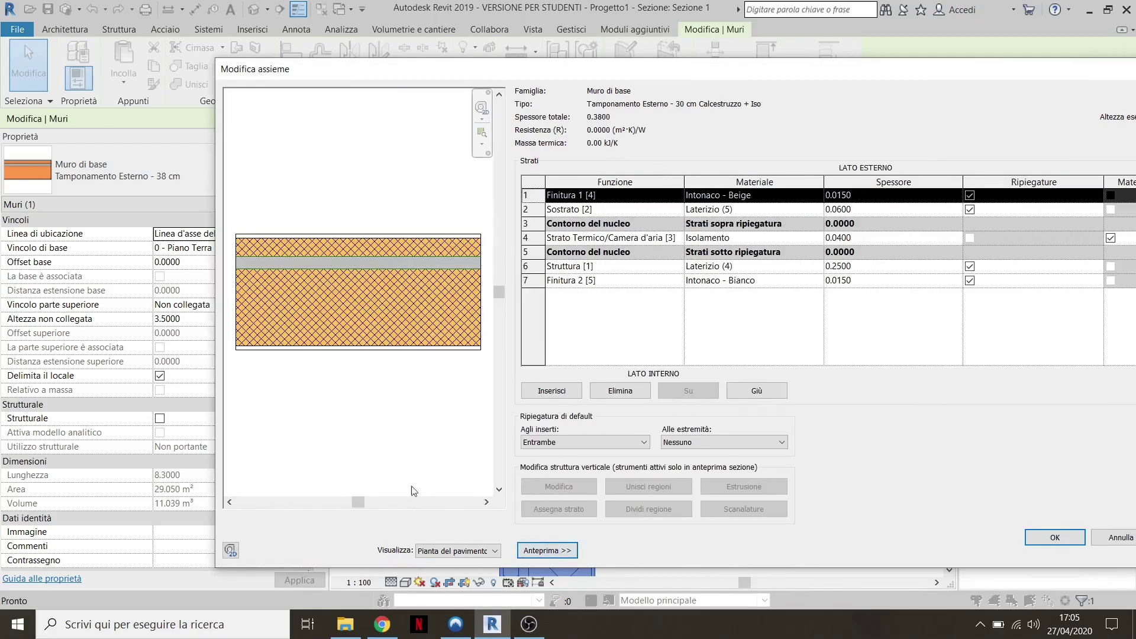
left_click(456, 553)
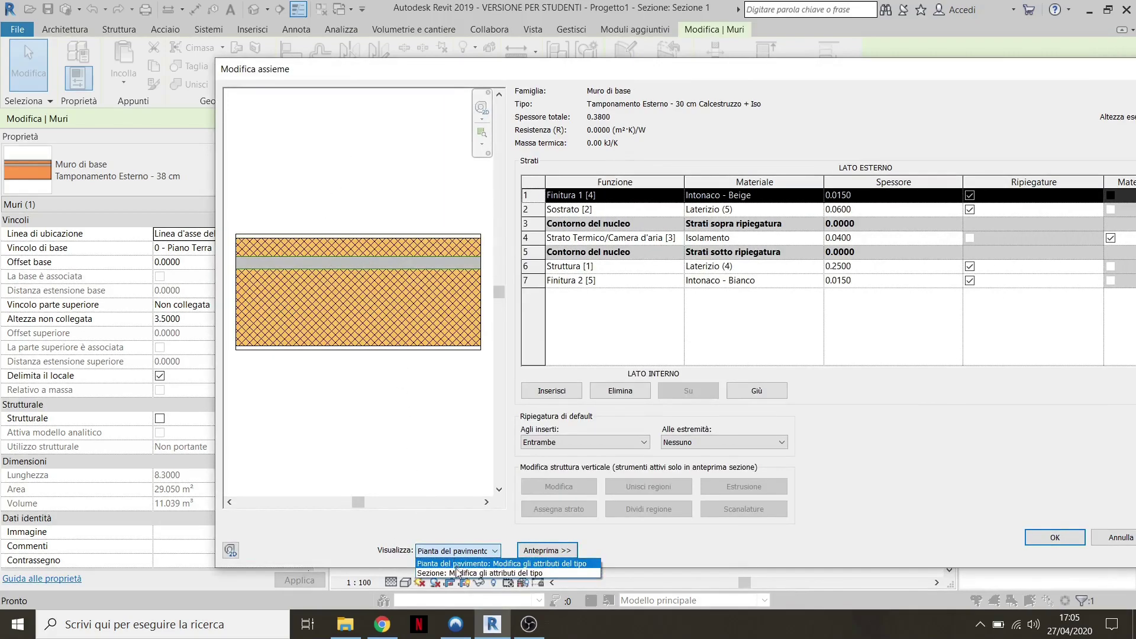
left_click(457, 571)
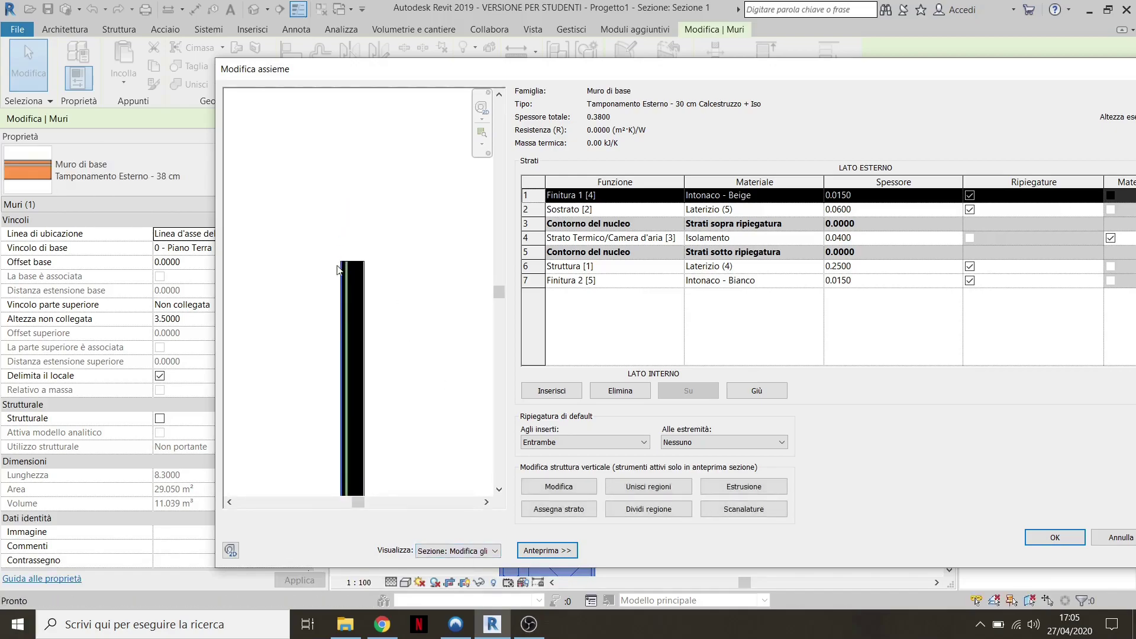
scroll(337, 269, "up", 5)
scroll(347, 203, "up", 2)
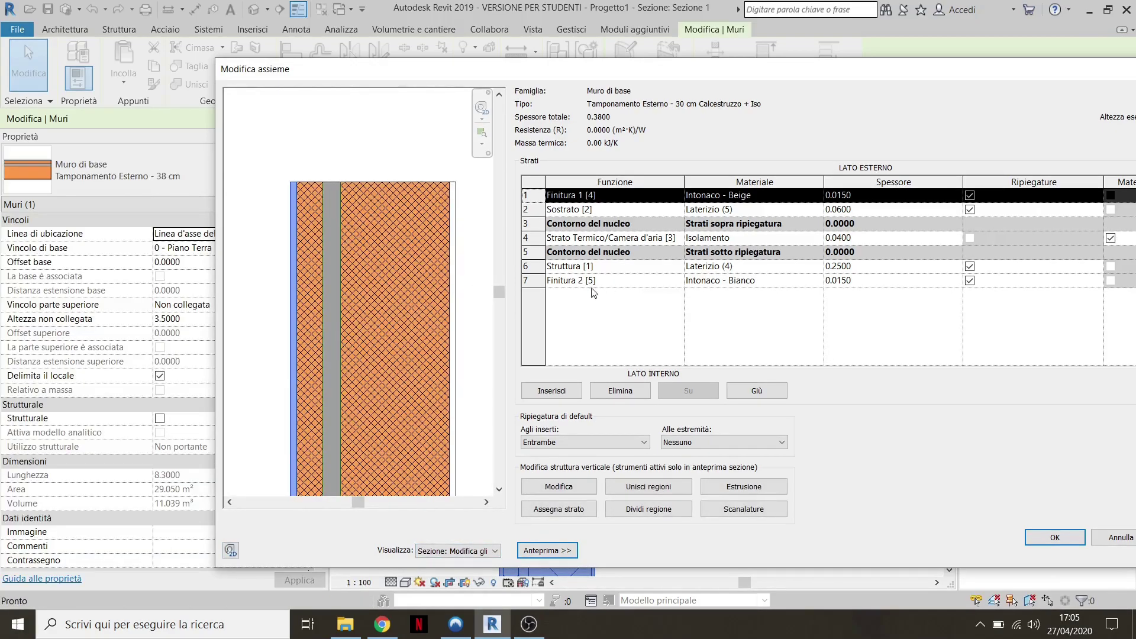
Delete both plaster finishes and the insulation layer, moving Sostrato down into the core
left_click(555, 282)
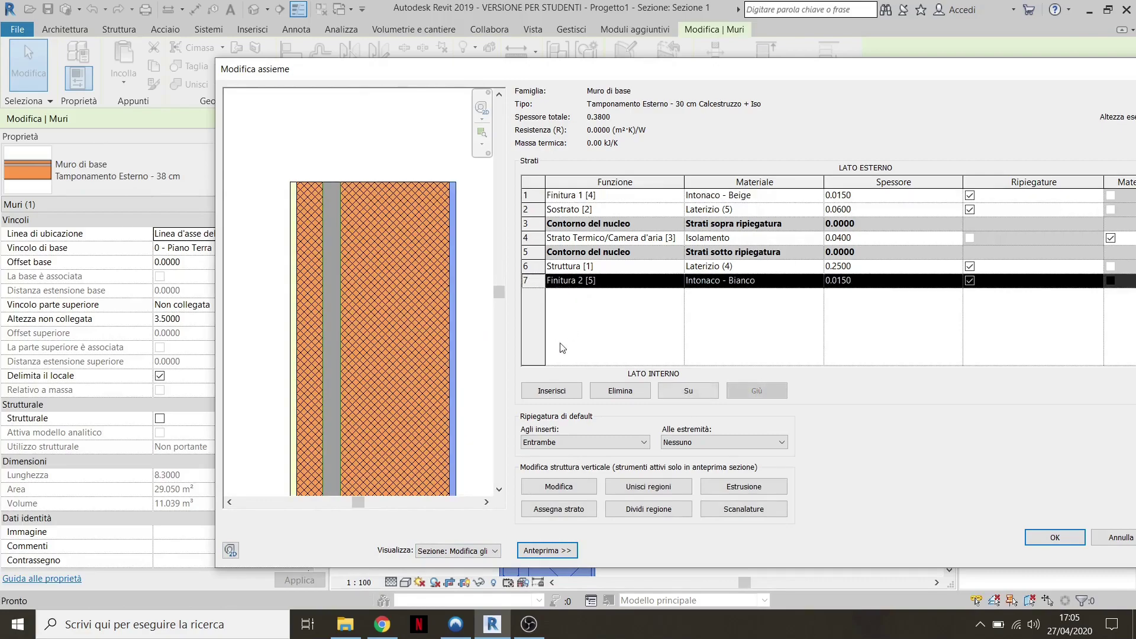
left_click(629, 390)
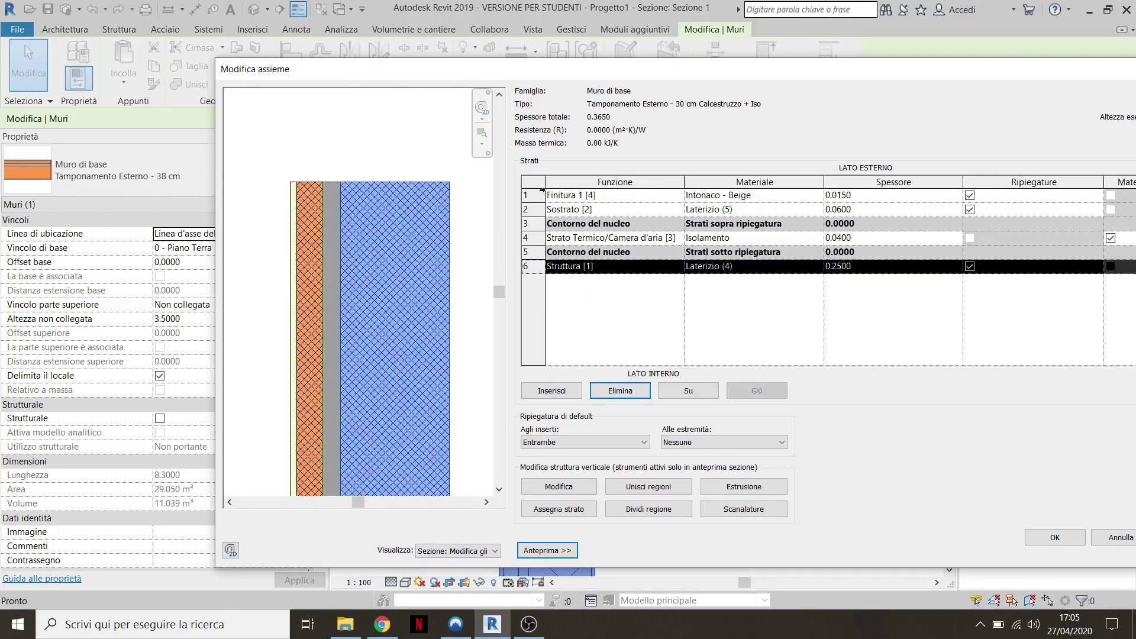
left_click(543, 196)
left_click(620, 391)
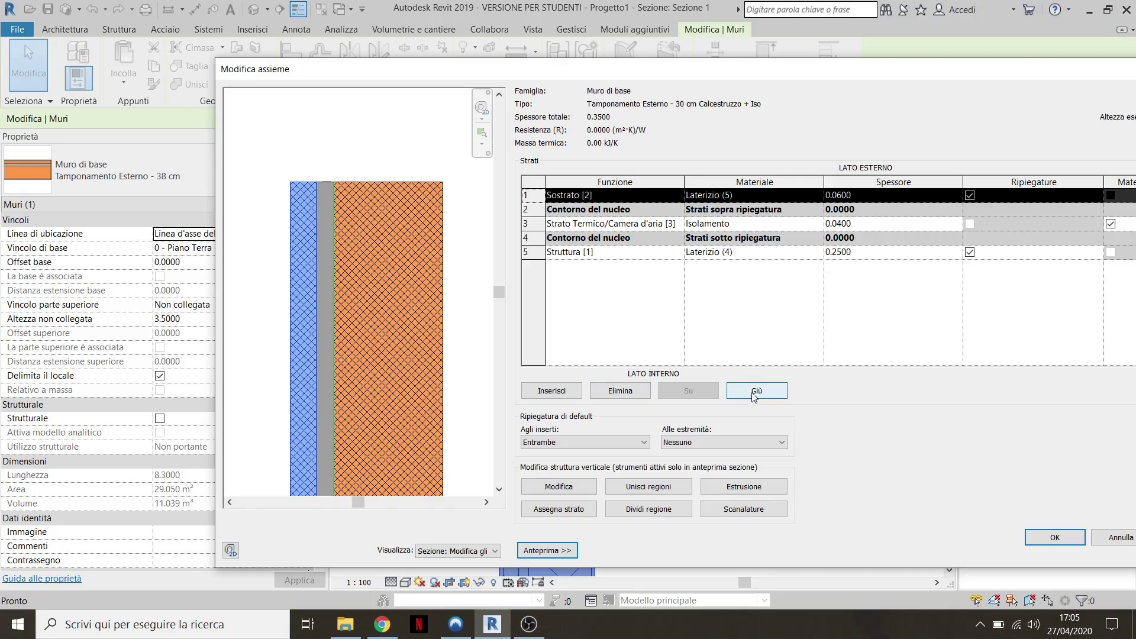
left_click(756, 392)
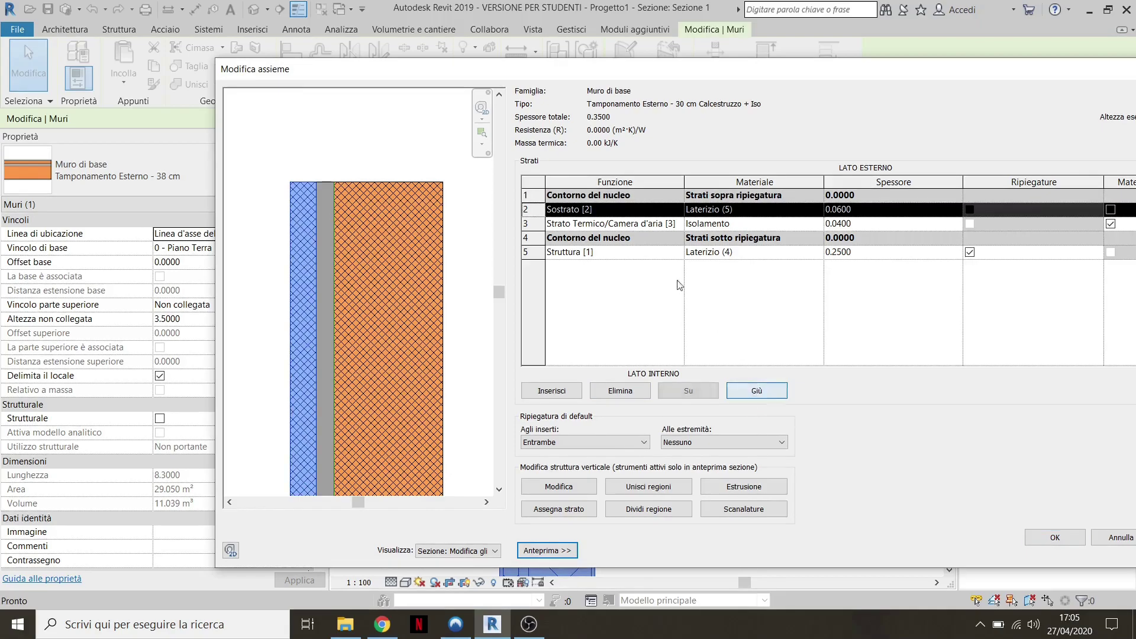
left_click(526, 224)
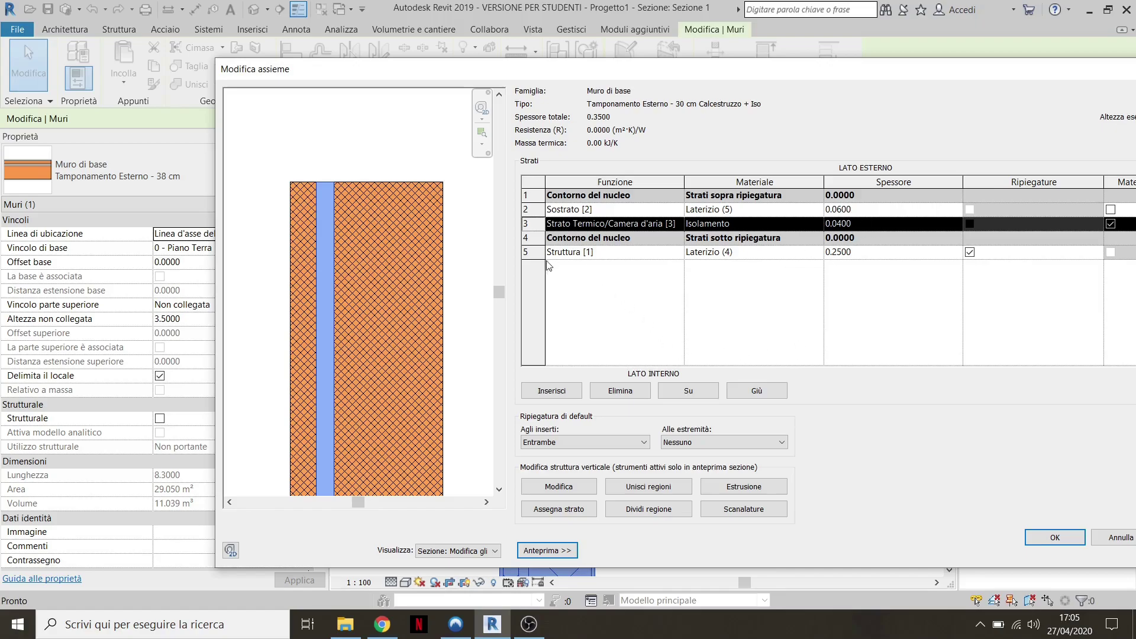
left_click(620, 391)
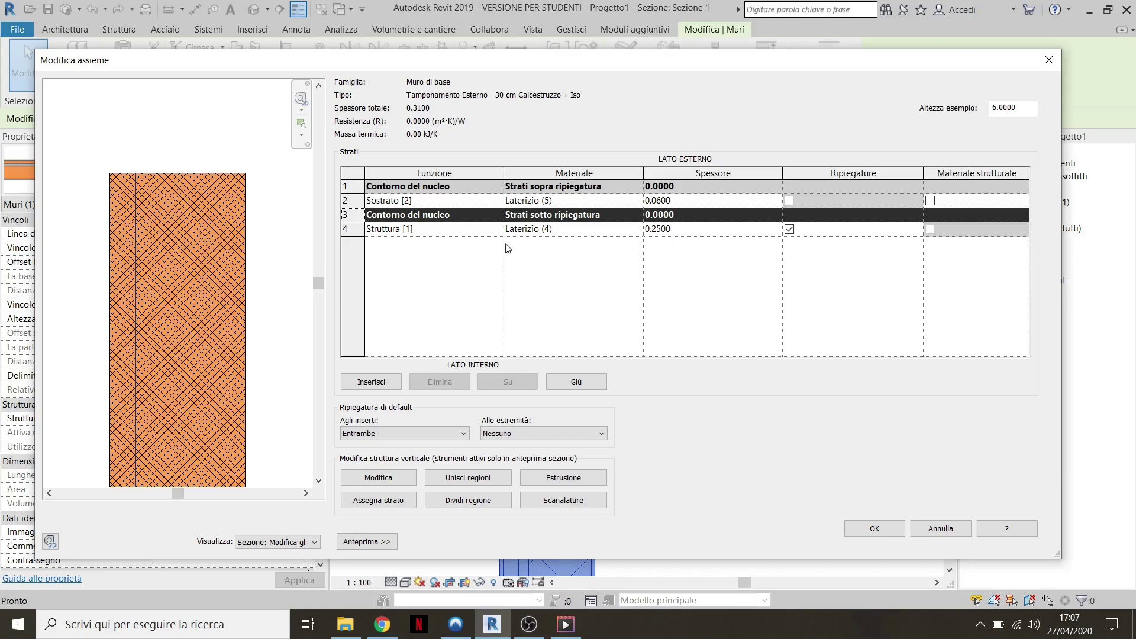
Set the Struttura layer thickness to 0.2 and the Sostrato layer to 0.1
left_click(674, 232)
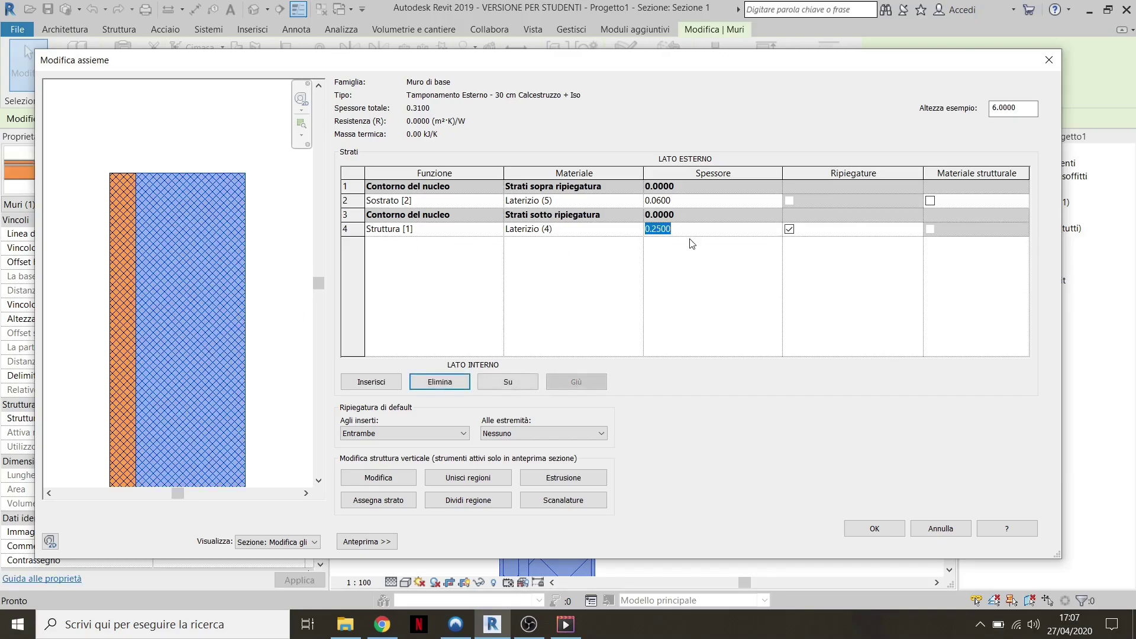
type("0.2")
key("Tab")
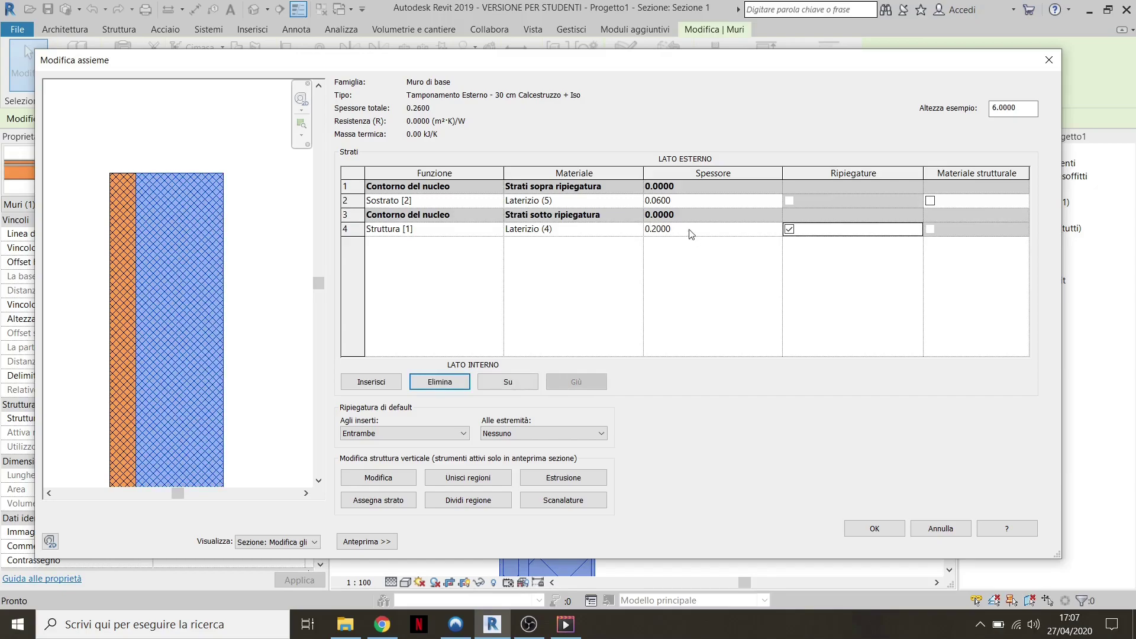
left_click(680, 199)
type("0.1")
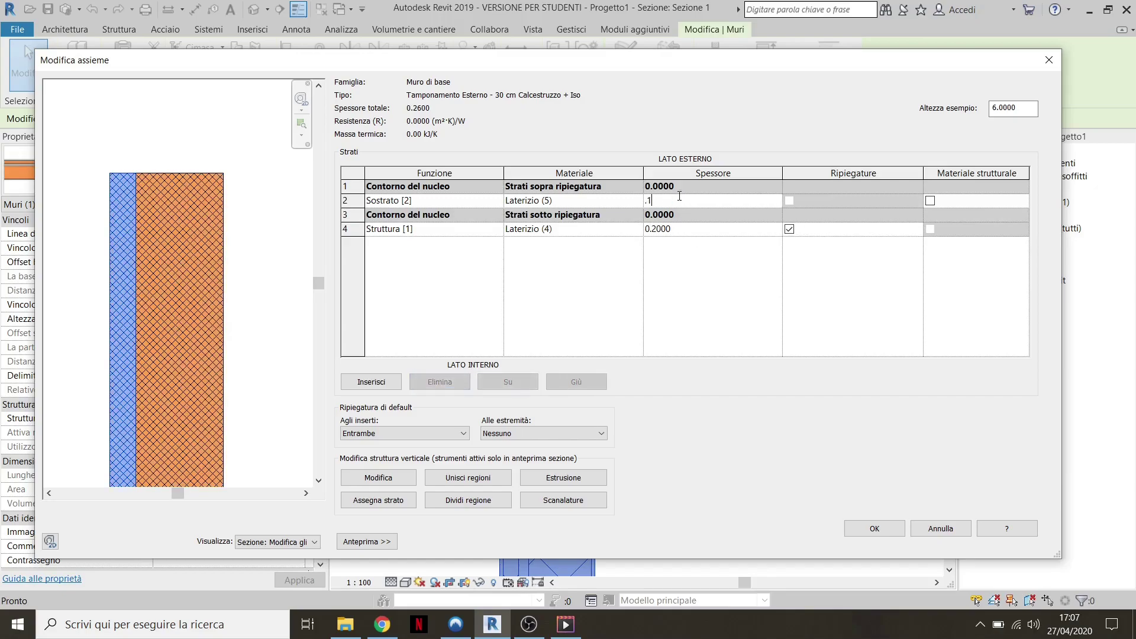
key("Tab")
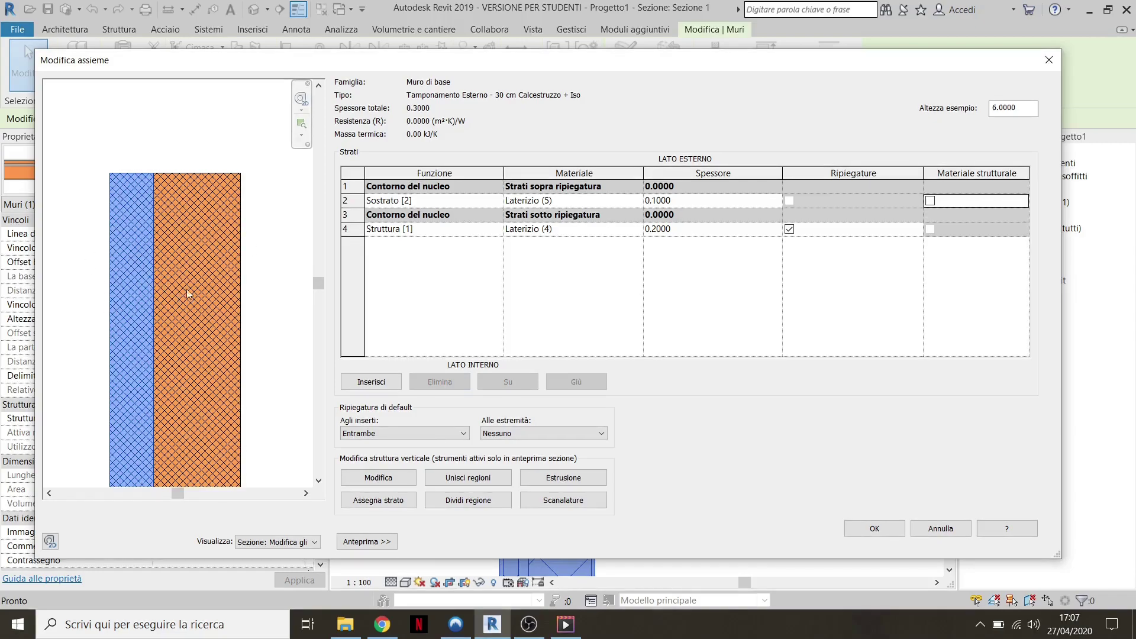
left_click(640, 205)
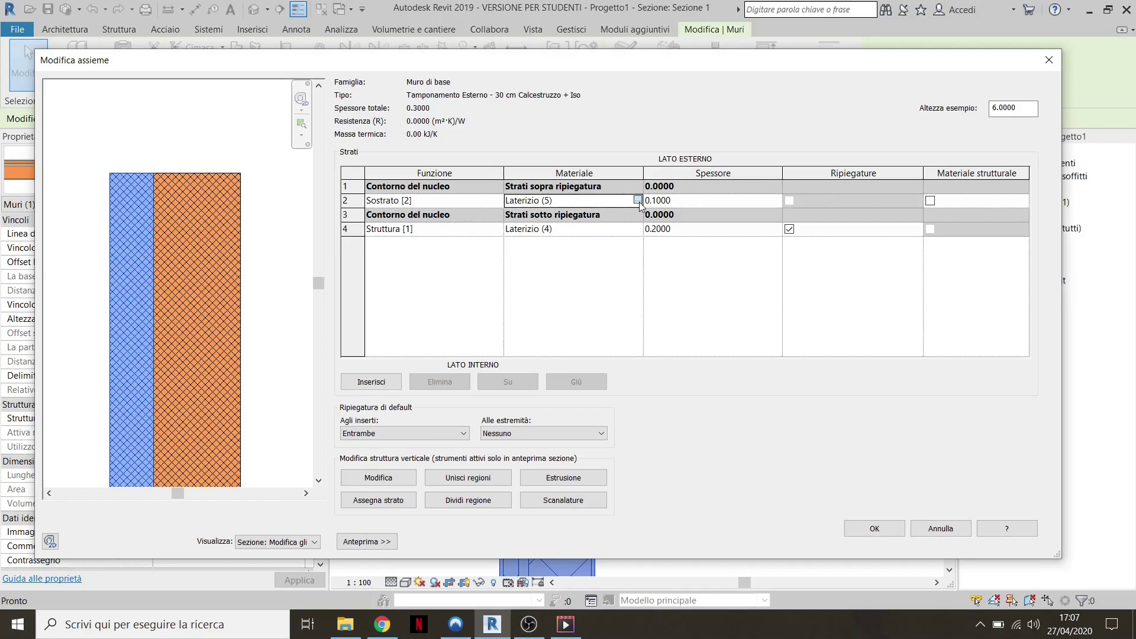
Duplicate the Laterizio (5) material as a new 'Isolamento' insulation material for the Sostrato layer
left_click(639, 201)
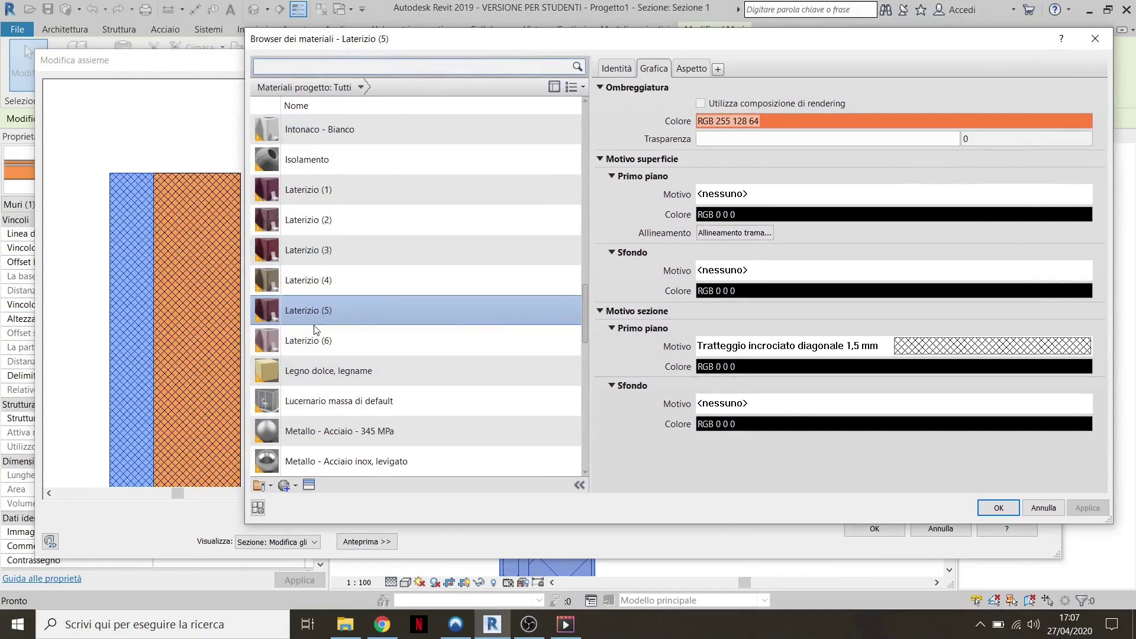
right_click(349, 317)
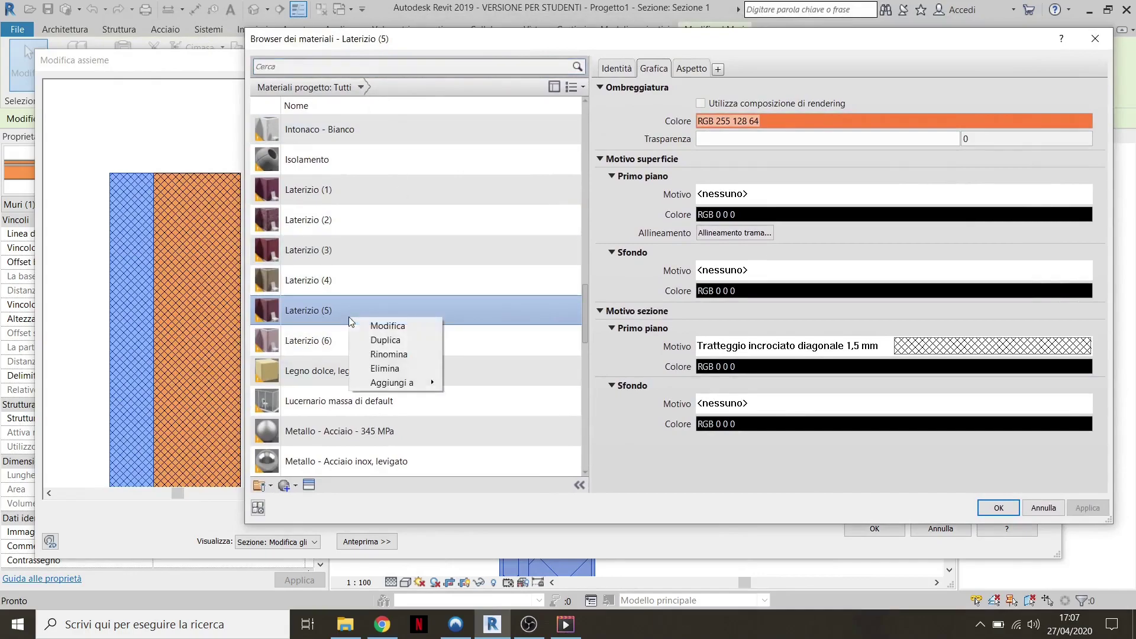
left_click(403, 341)
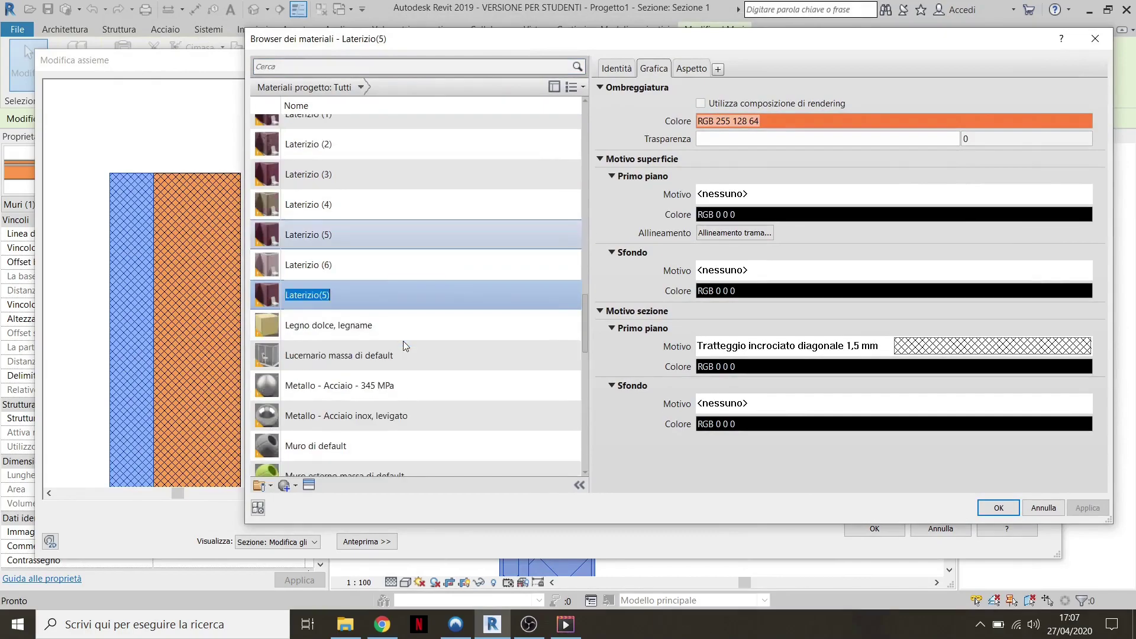
type("Isolamento")
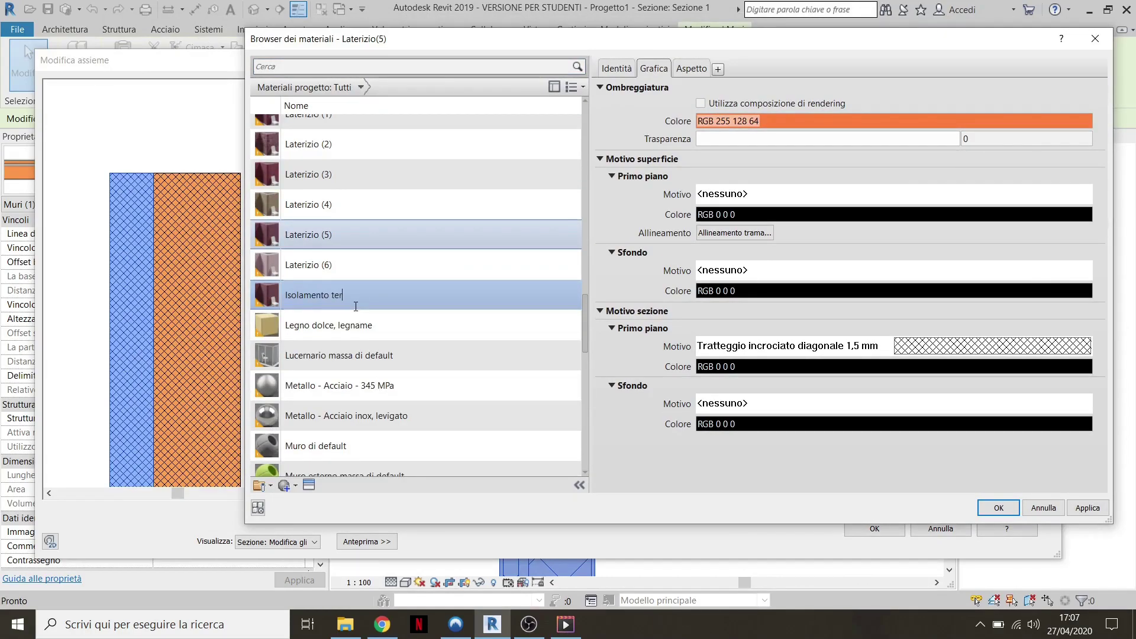
key("Return")
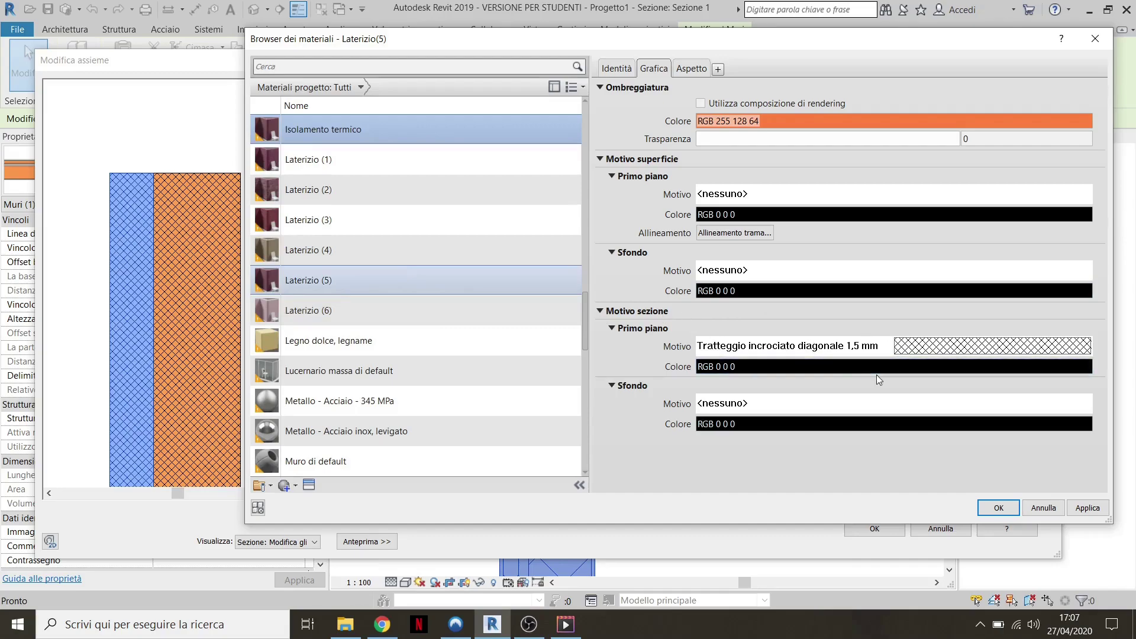
left_click(1087, 508)
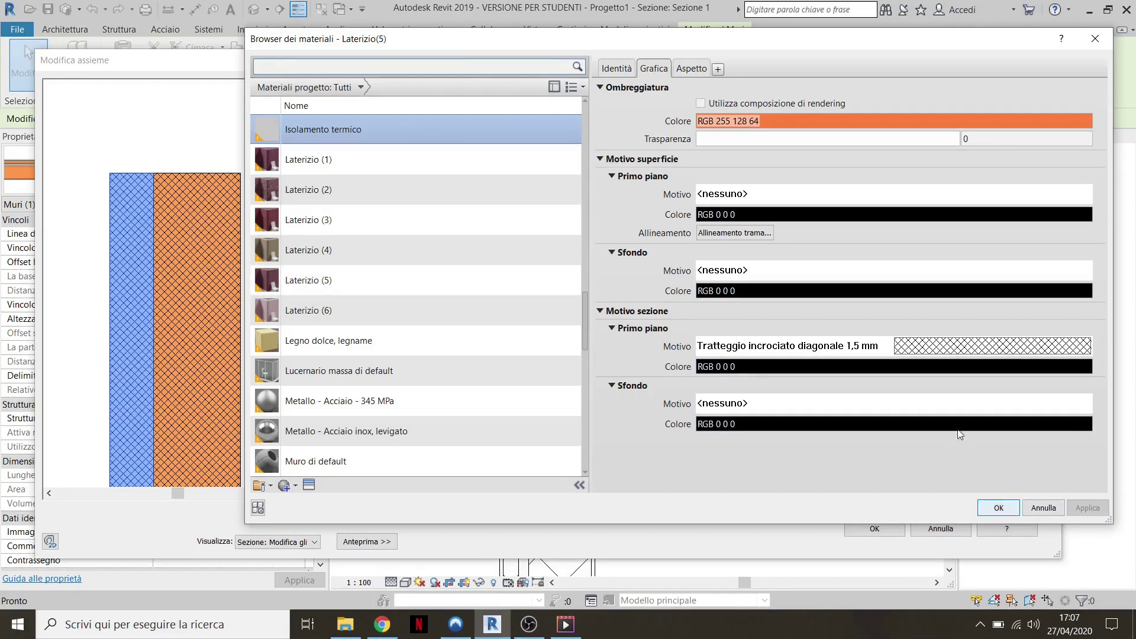
Give the insulation material a light pink shading colour, RGB 247 168 247
left_click(725, 121)
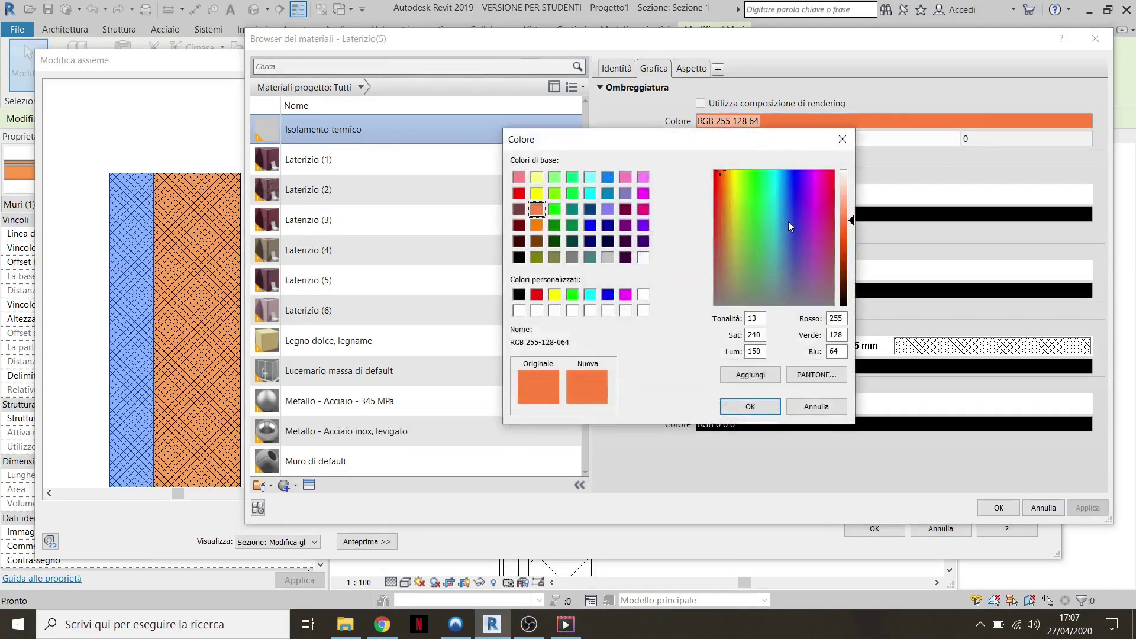
left_click(815, 193)
left_click(847, 196)
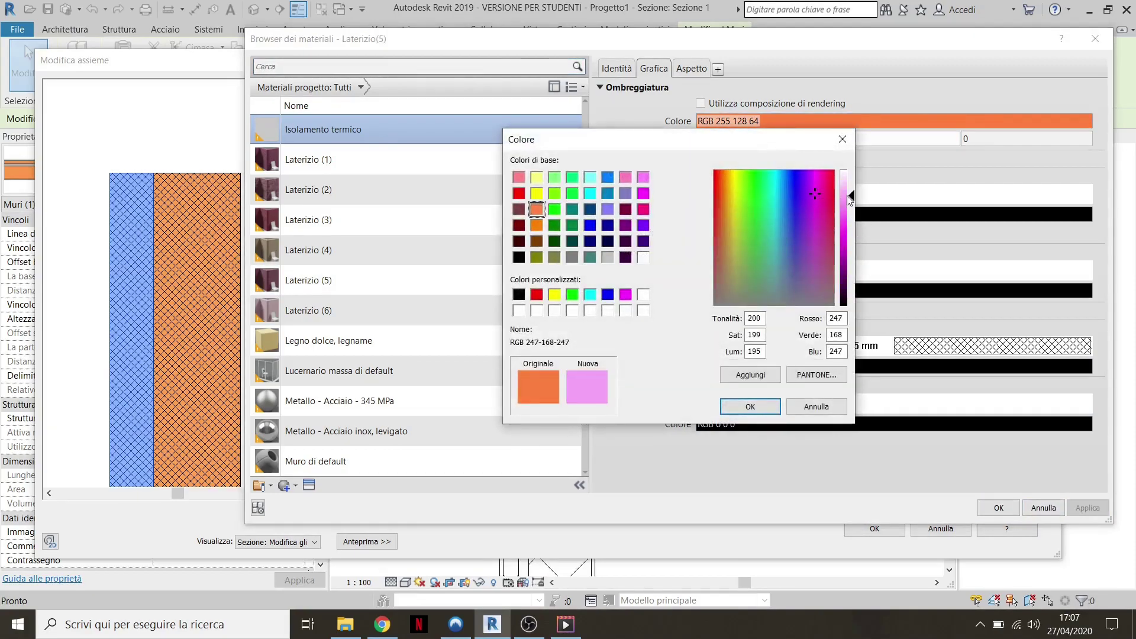
left_click(751, 407)
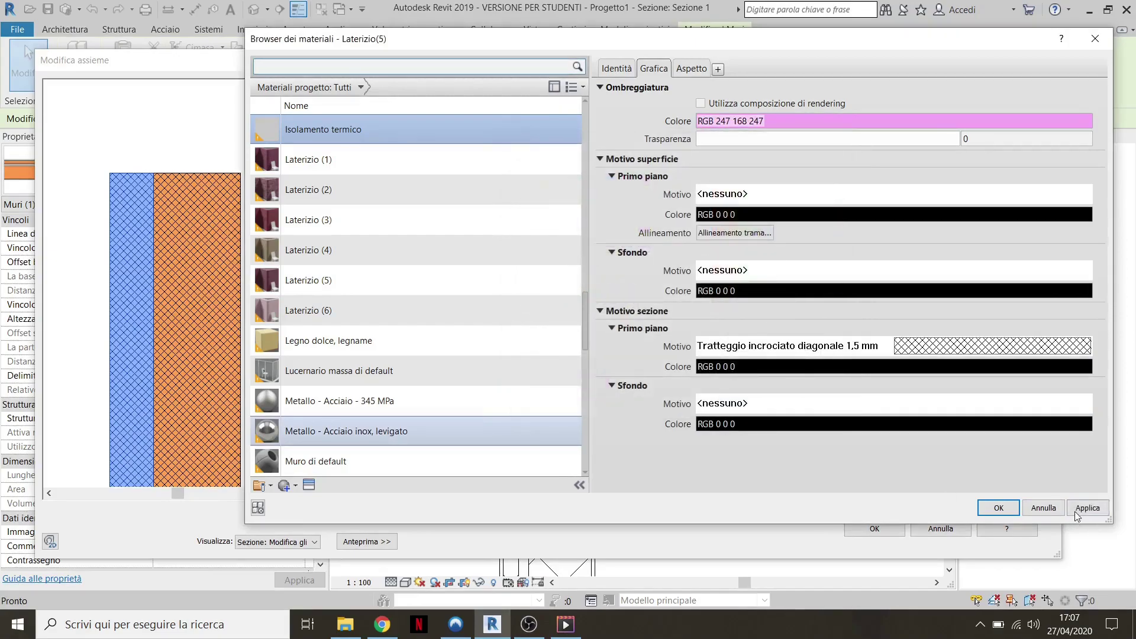
left_click(987, 511)
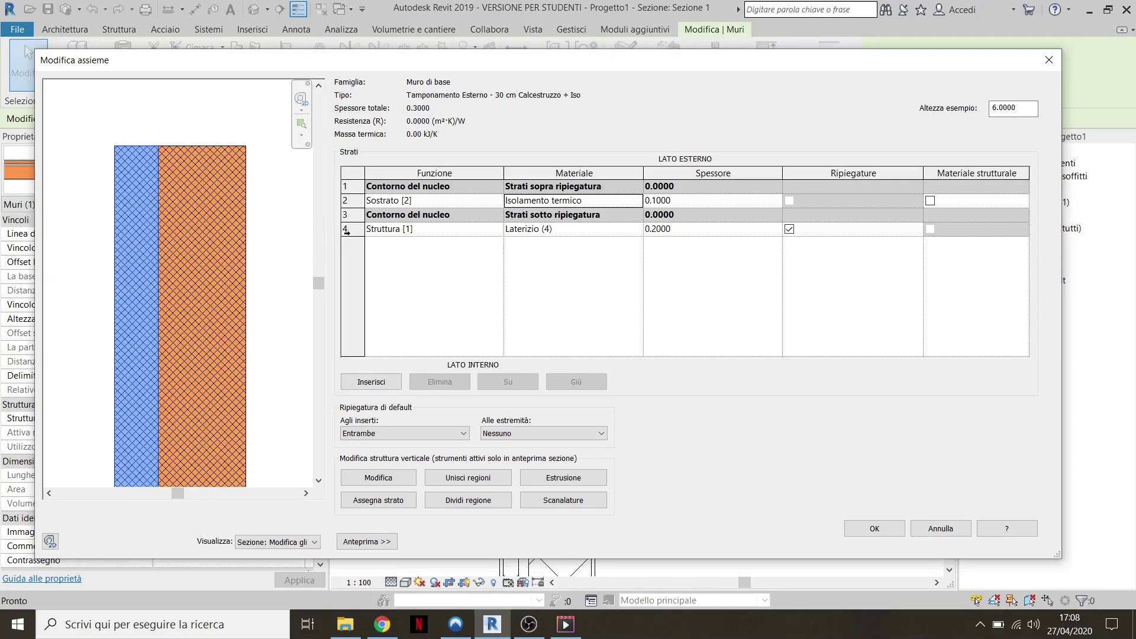
Search 'calce' and assign Calcestruzzo, gettato in opera to the 0.2000 structure layer
left_click(639, 231)
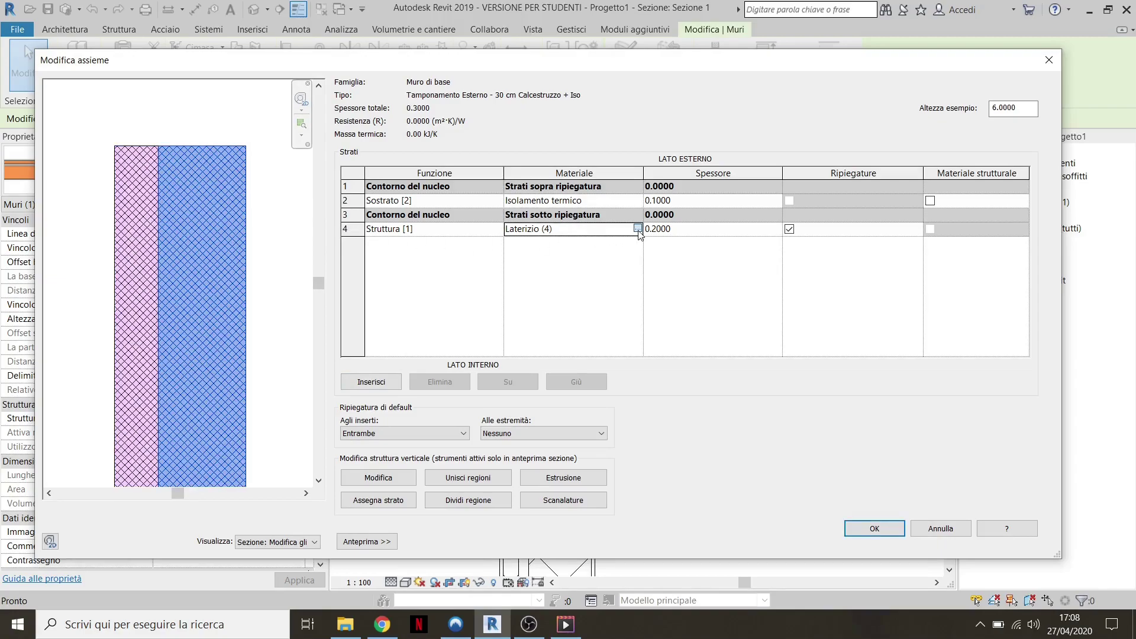
left_click(638, 230)
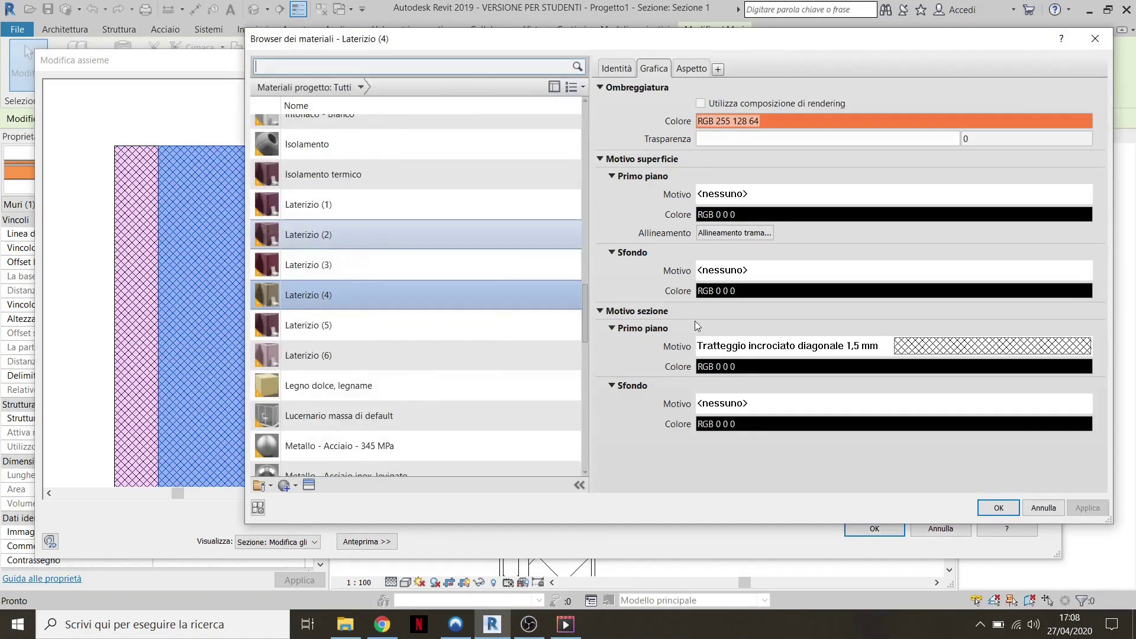
scroll(376, 112, "up", 1)
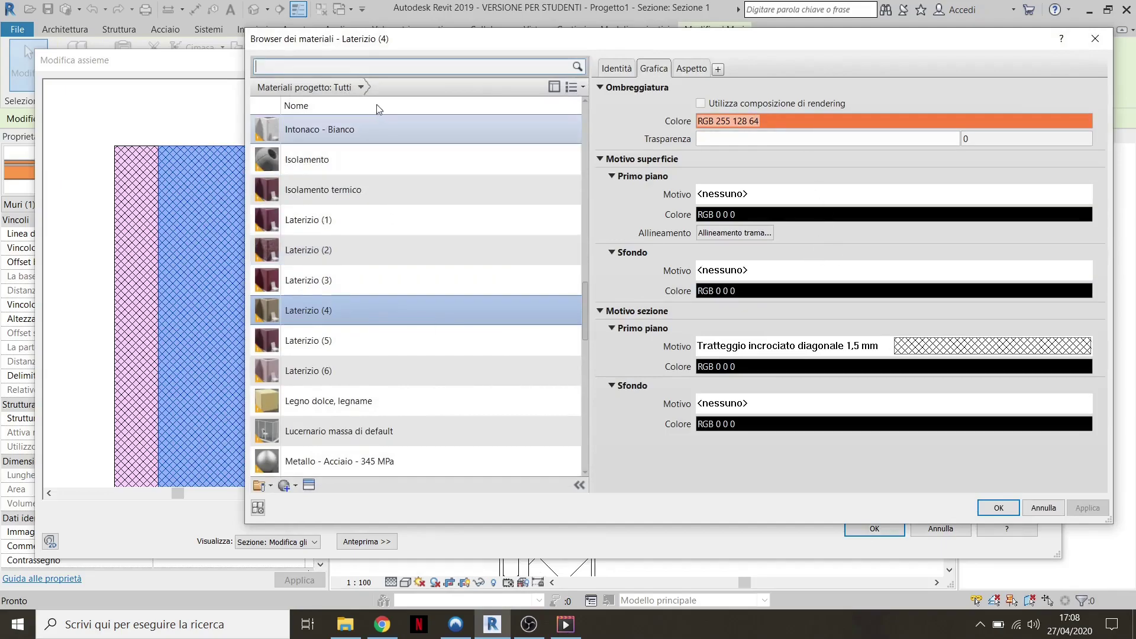
type("calce")
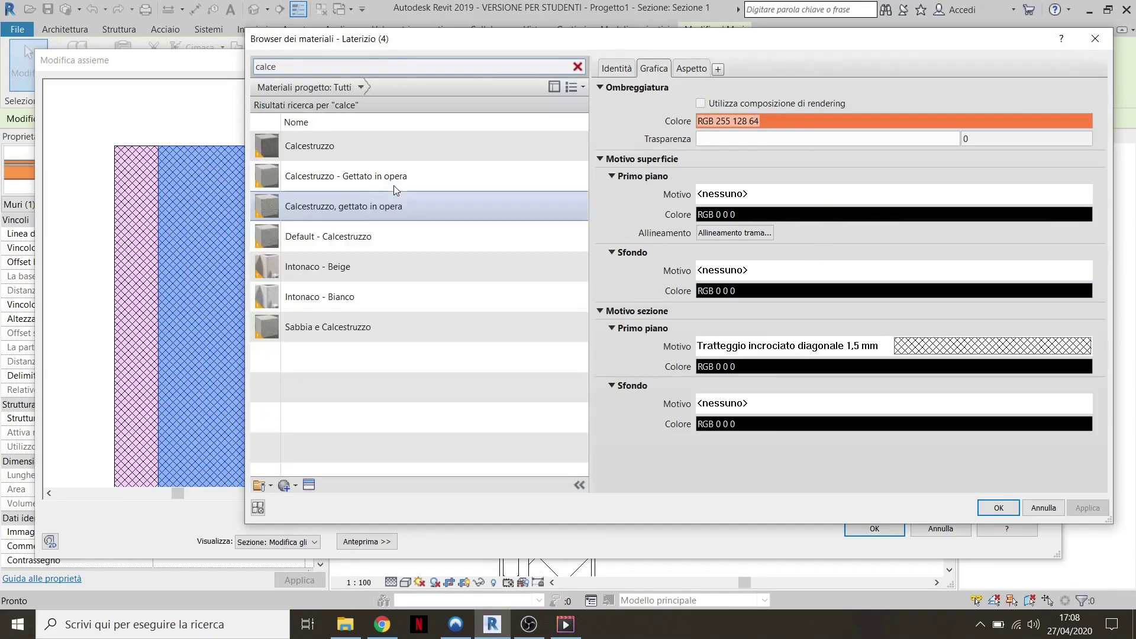
left_click(361, 217)
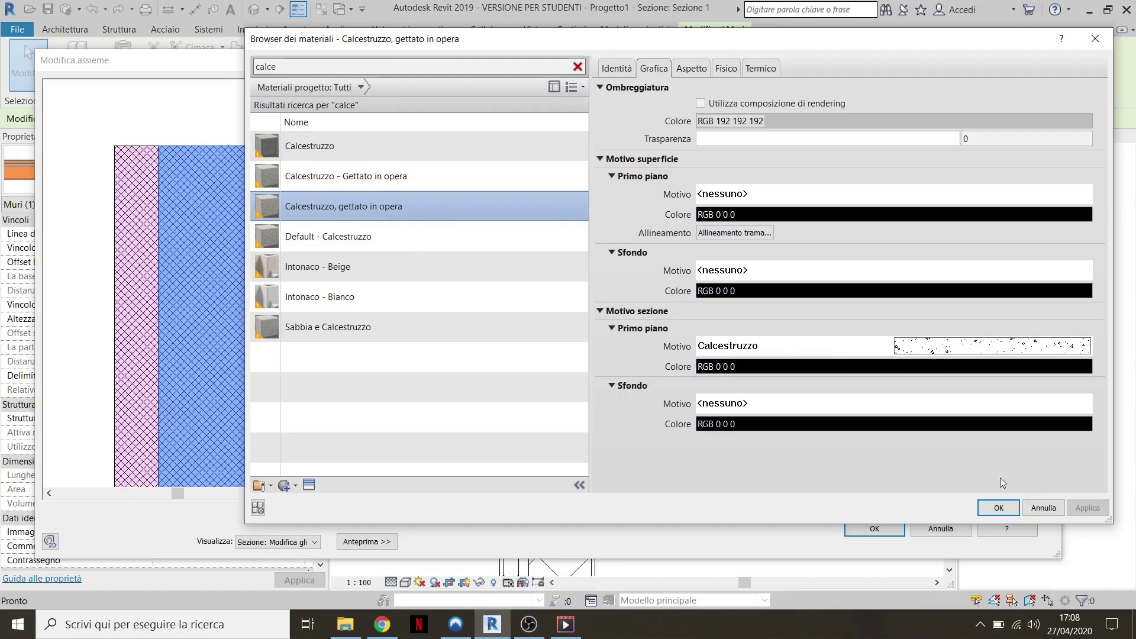
left_click(1001, 508)
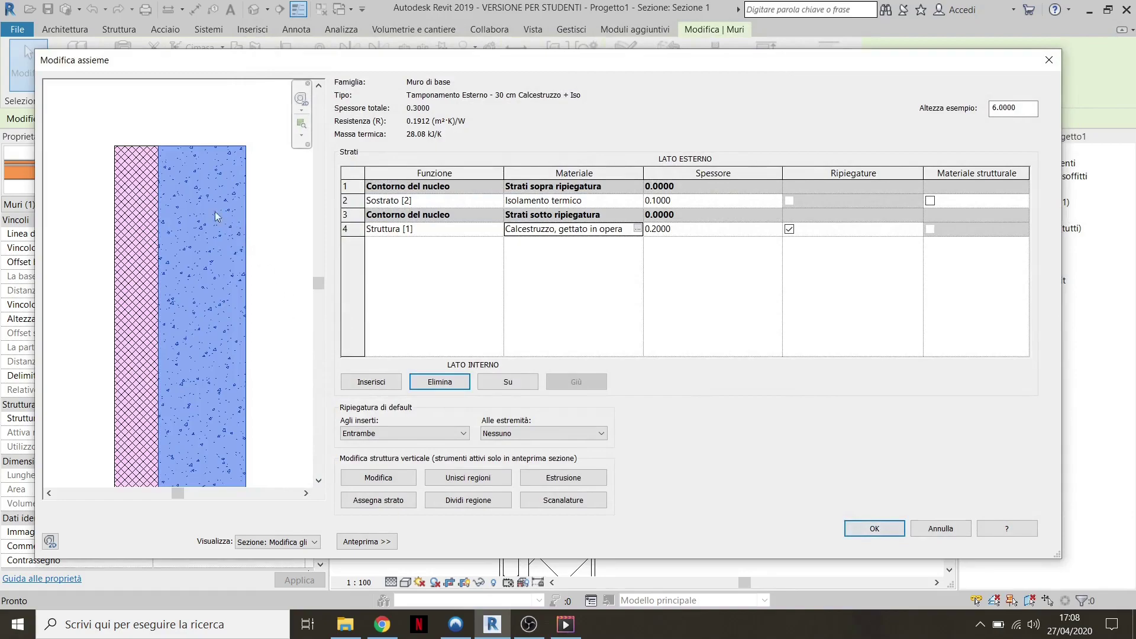
Zoom the layer preview and activate Dividi regione on the wall's concrete layer
scroll(176, 154, "down", 1)
scroll(178, 142, "up", 1)
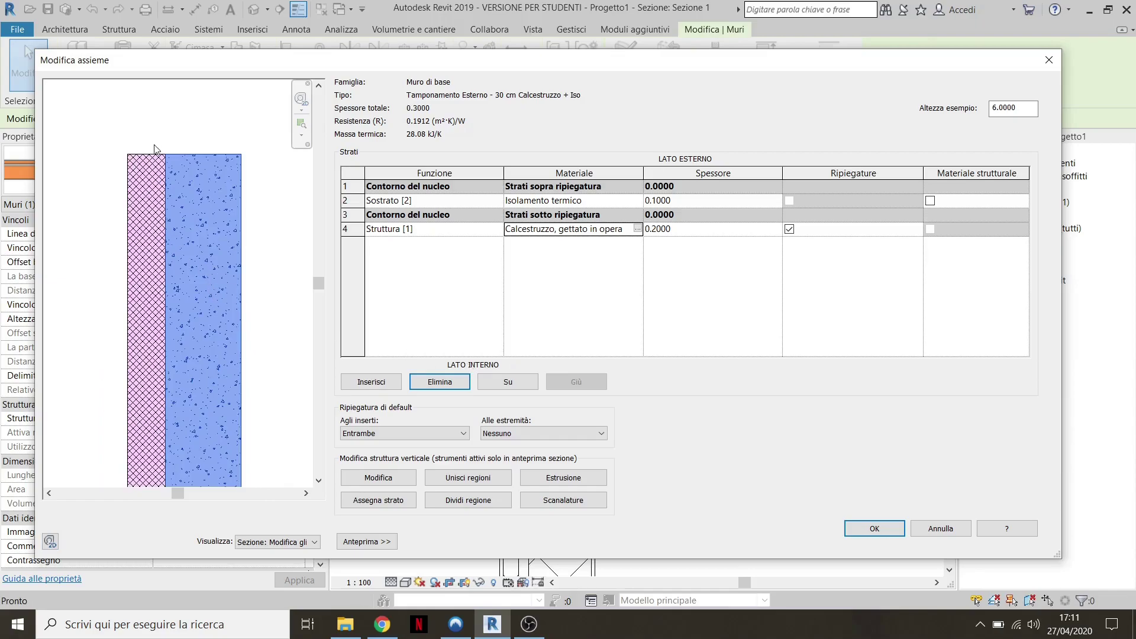
scroll(156, 151, "up", 1)
scroll(180, 169, "up", 1)
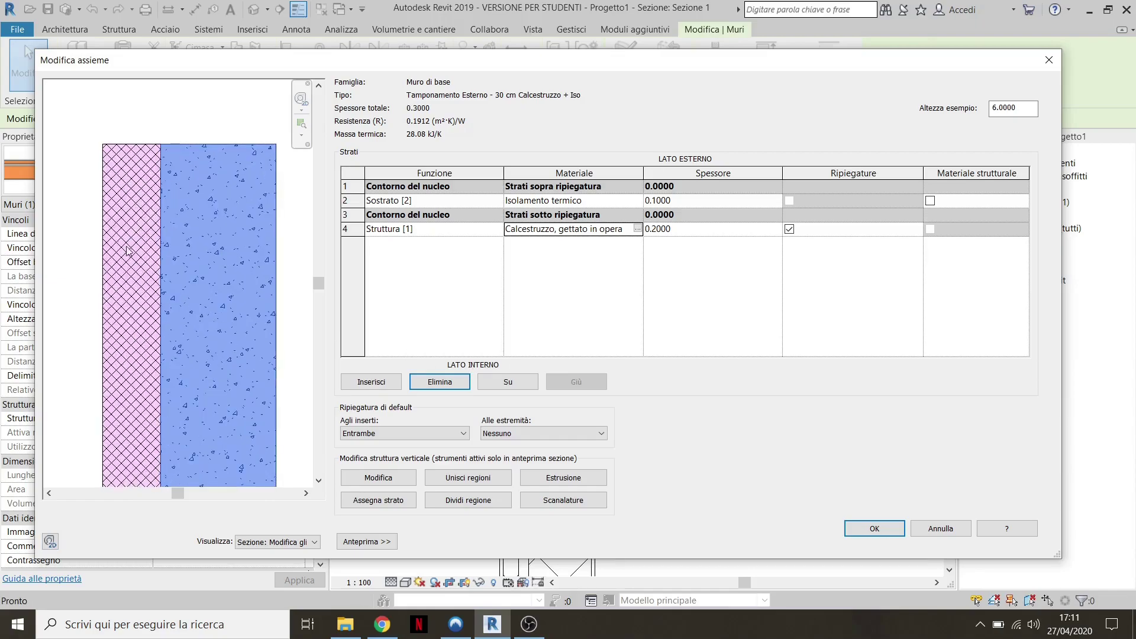
scroll(135, 256, "up", 1)
scroll(124, 247, "down", 1)
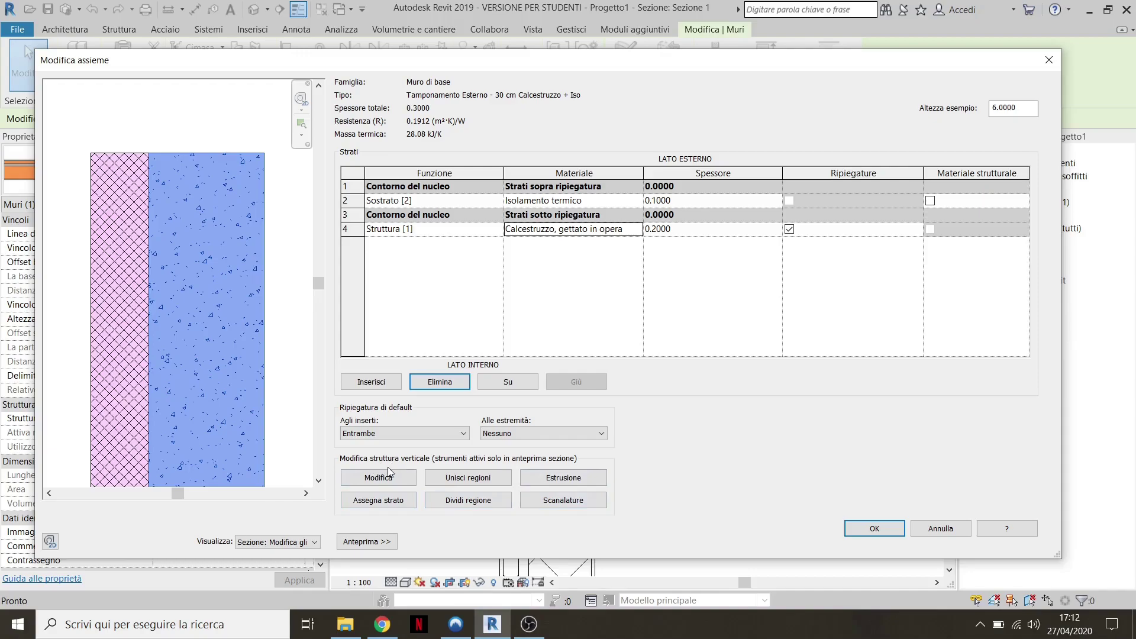
left_click(477, 506)
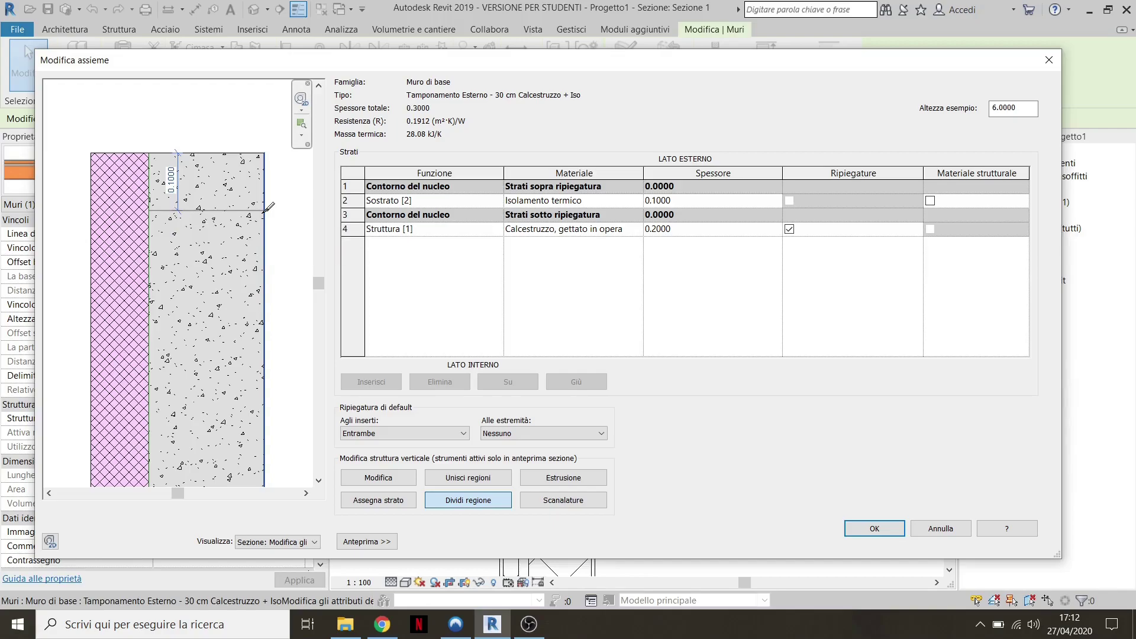
Split the concrete 0.10 below its top, merge that strip into the insulation, and accept
left_click(268, 207)
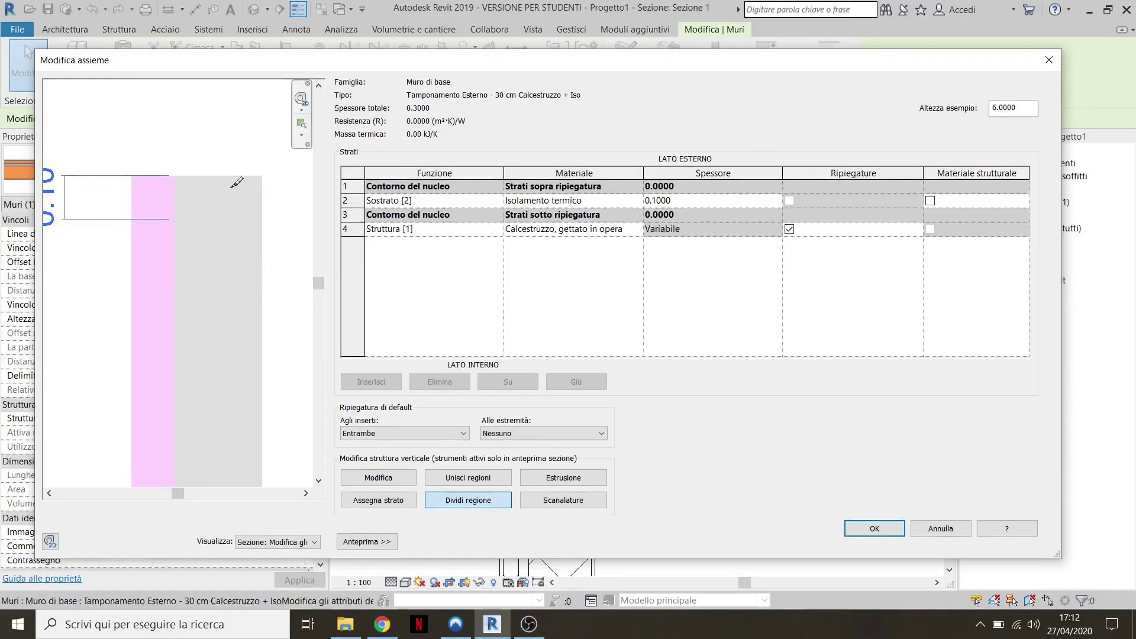
scroll(220, 204, "up", 2)
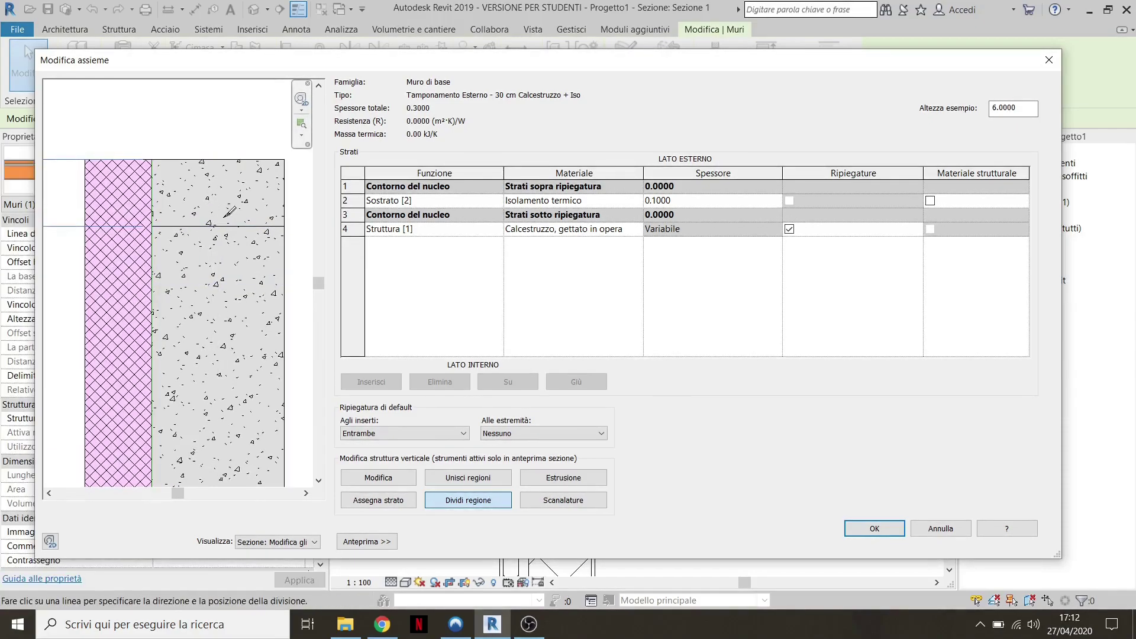
left_click(479, 482)
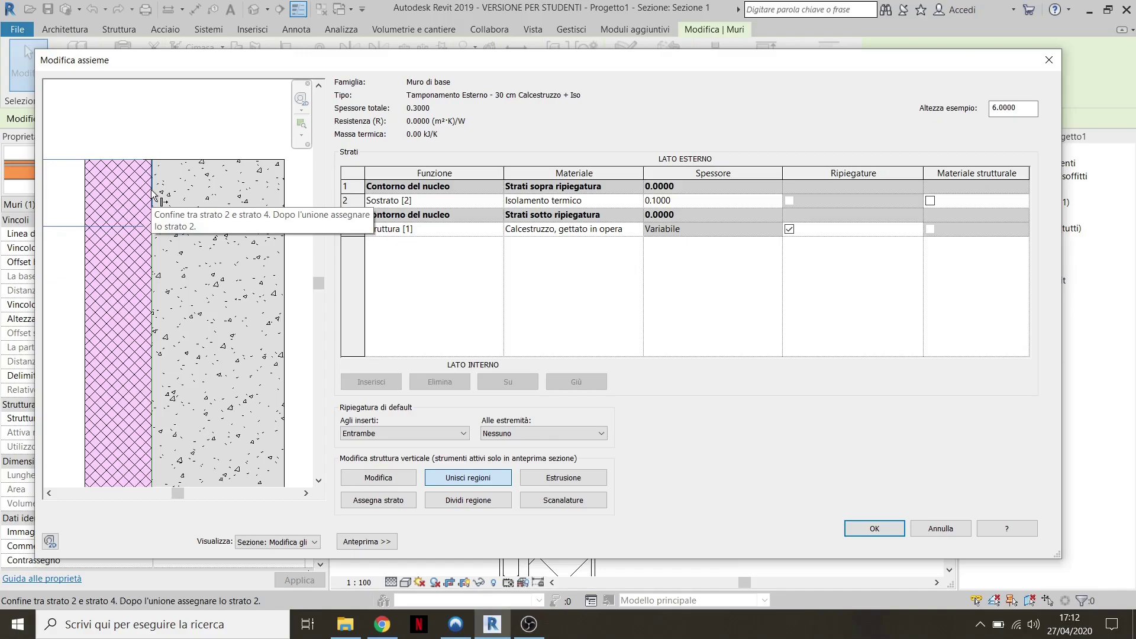
left_click(153, 194)
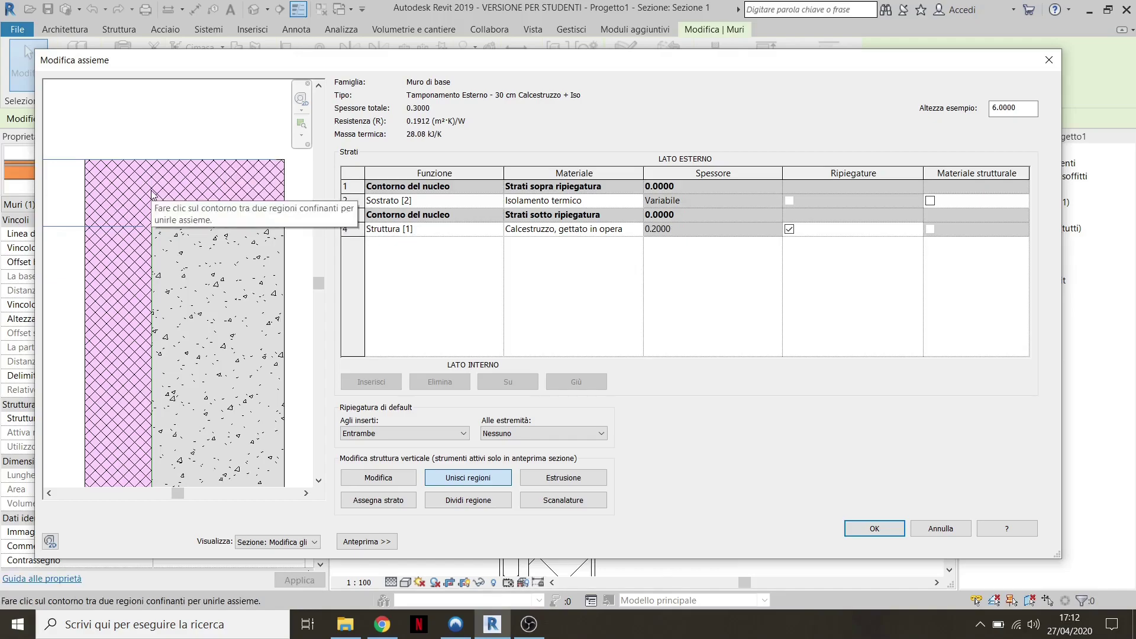
scroll(228, 265, "down", 1)
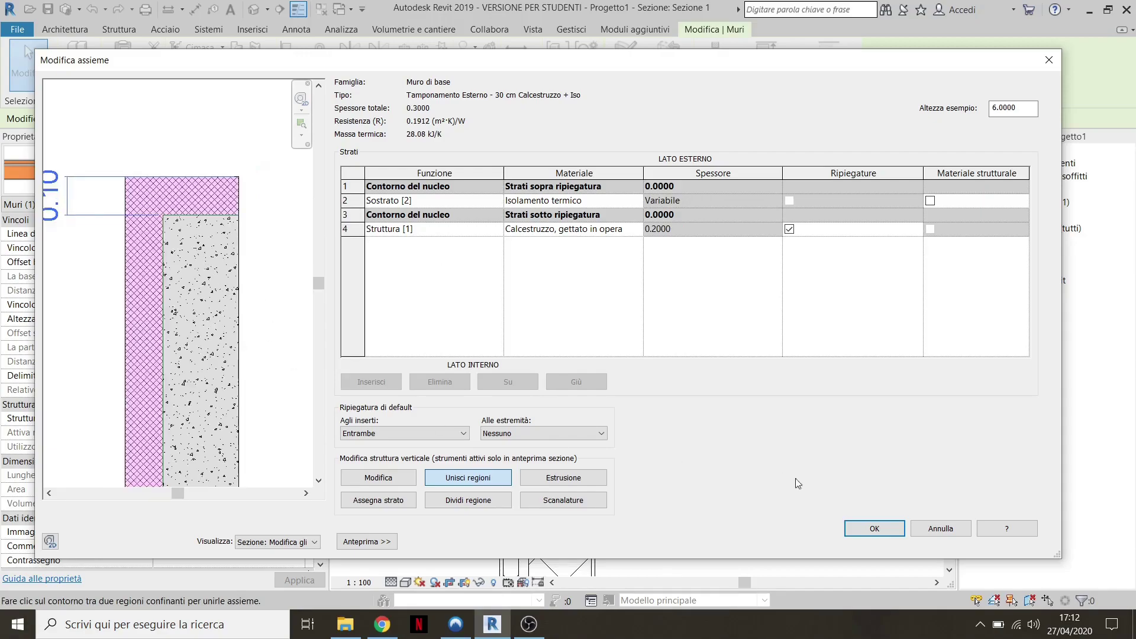
left_click(885, 529)
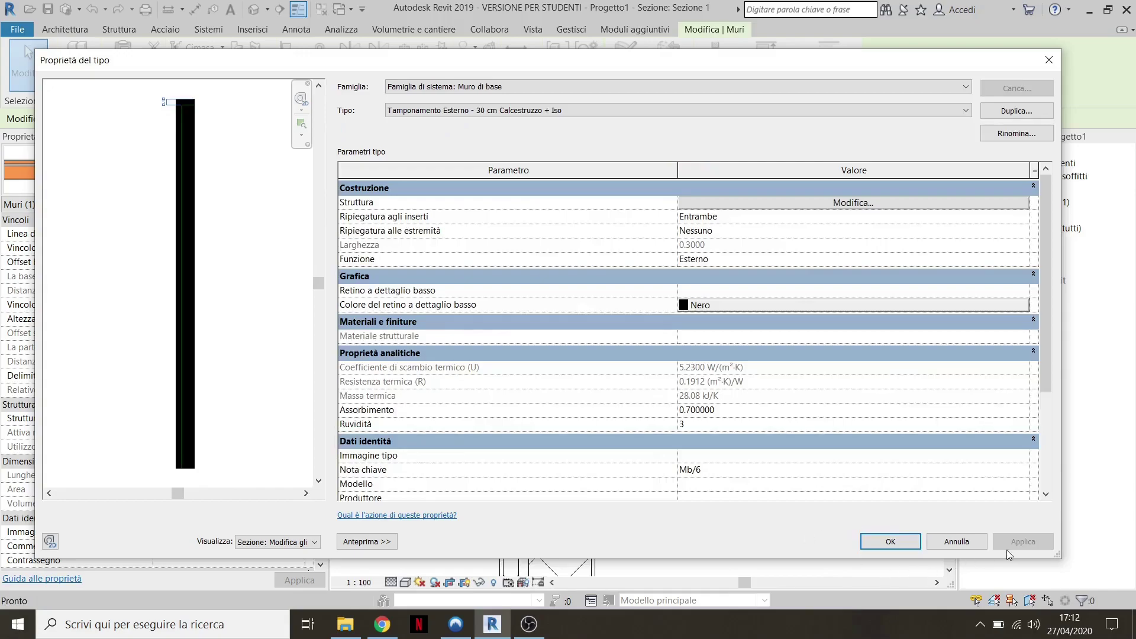
left_click(906, 541)
left_click(681, 223)
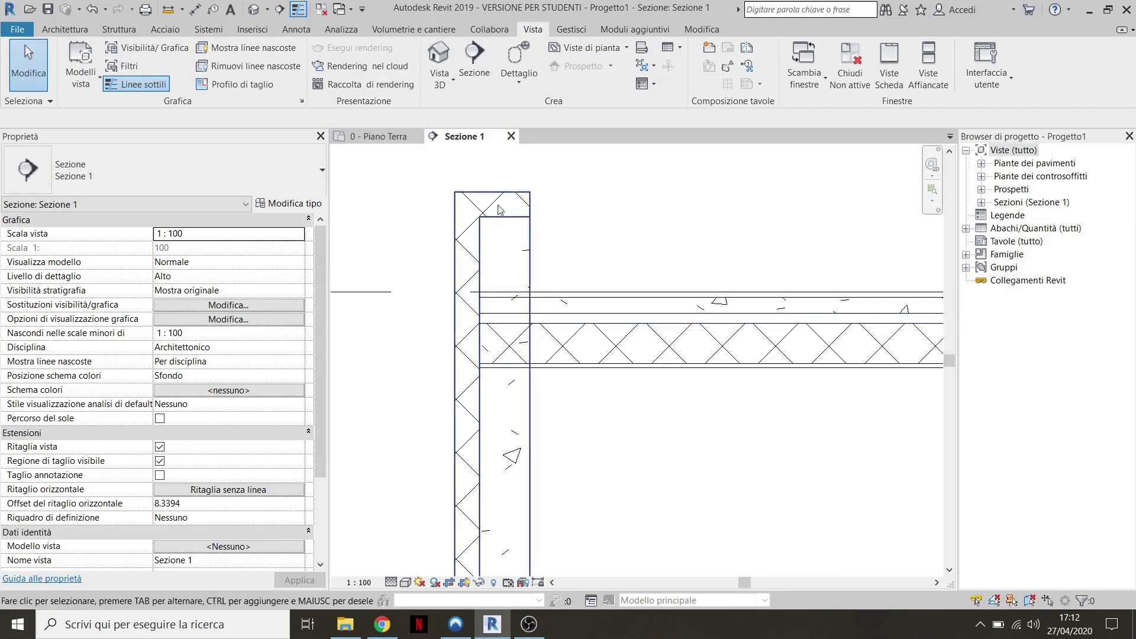
left_click(712, 30)
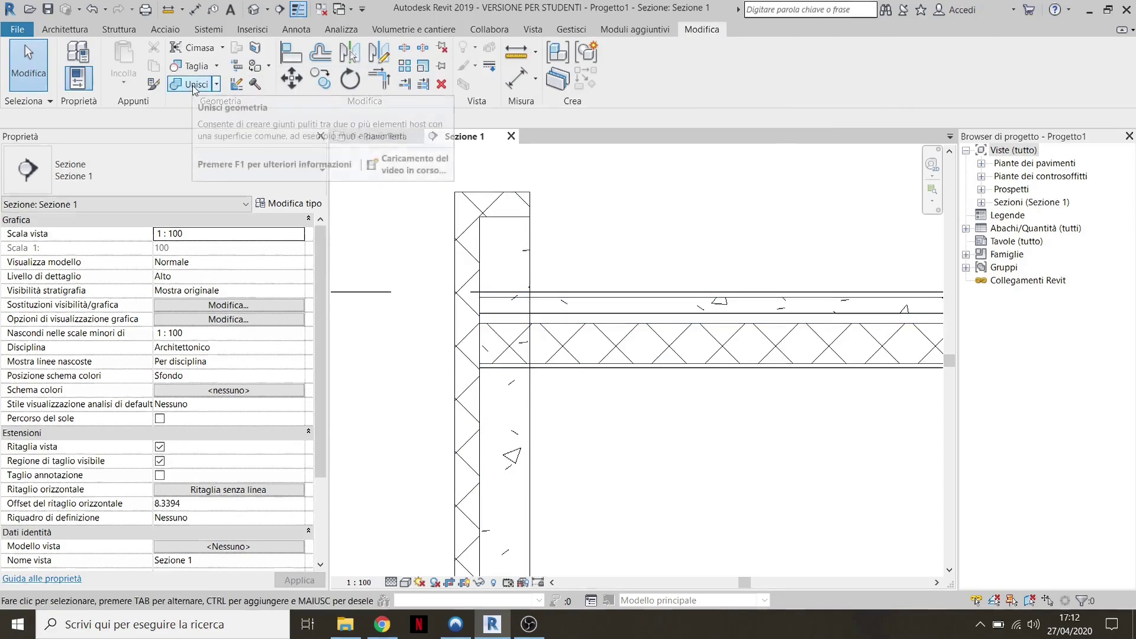
left_click(193, 84)
scroll(526, 281, "up", 1)
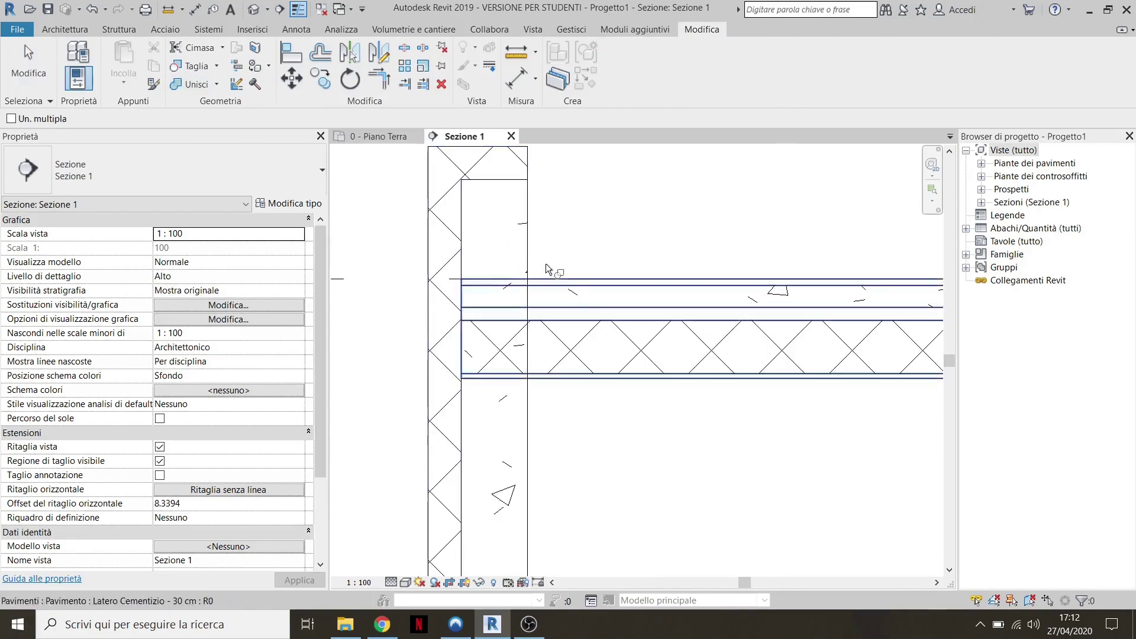
left_click(526, 249)
left_click(584, 312)
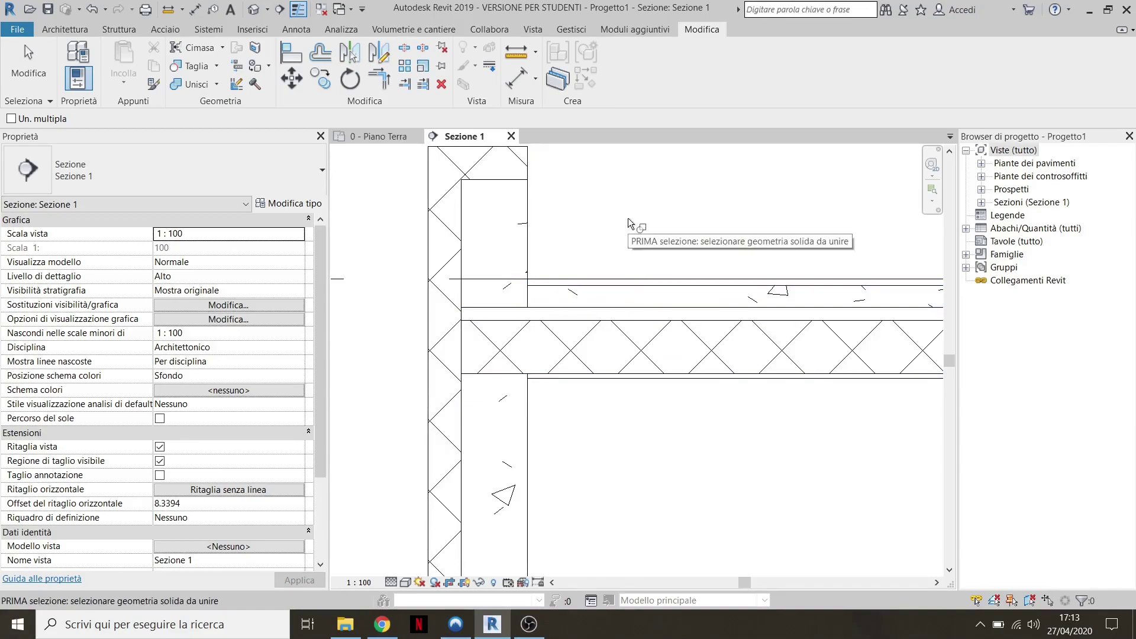
left_click(621, 283)
key("Escape")
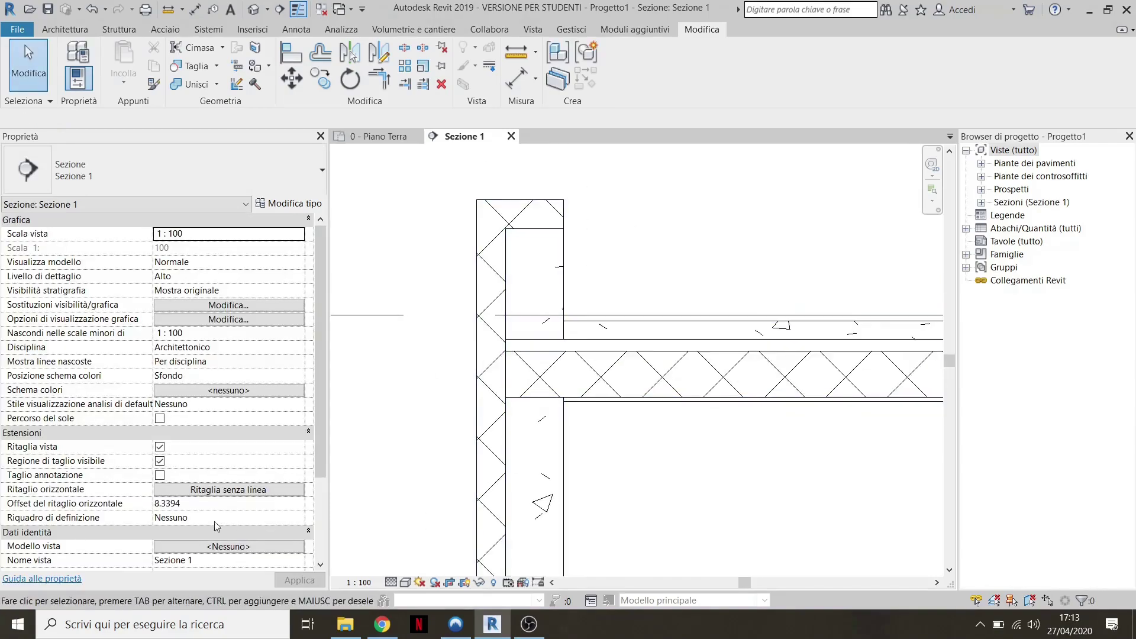
left_click(359, 582)
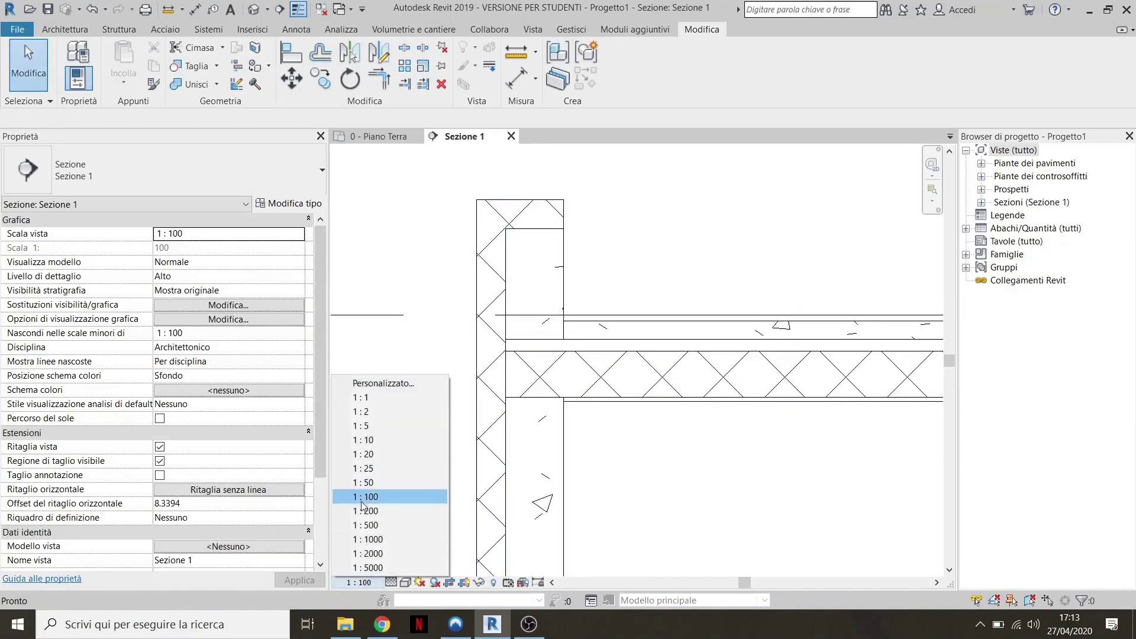
left_click(384, 482)
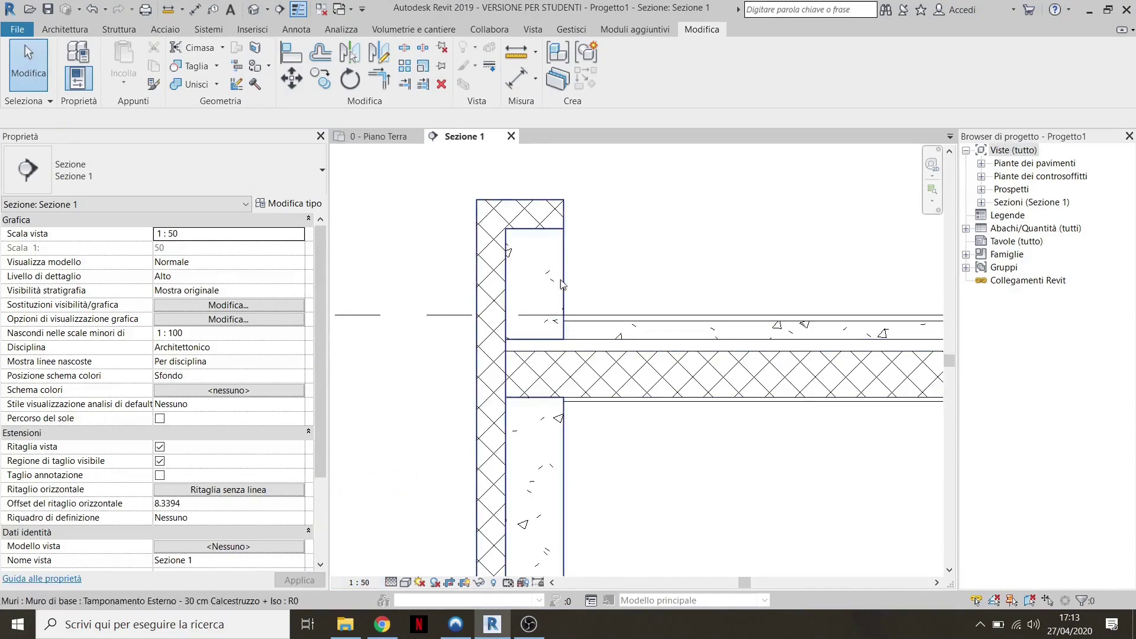
left_click(359, 582)
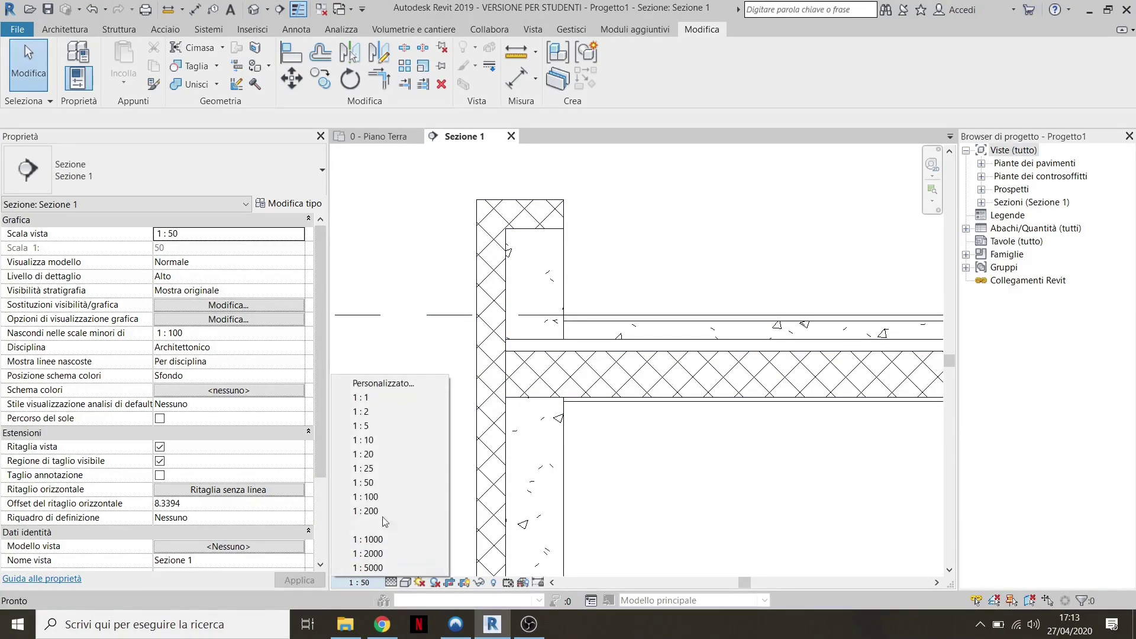
left_click(378, 456)
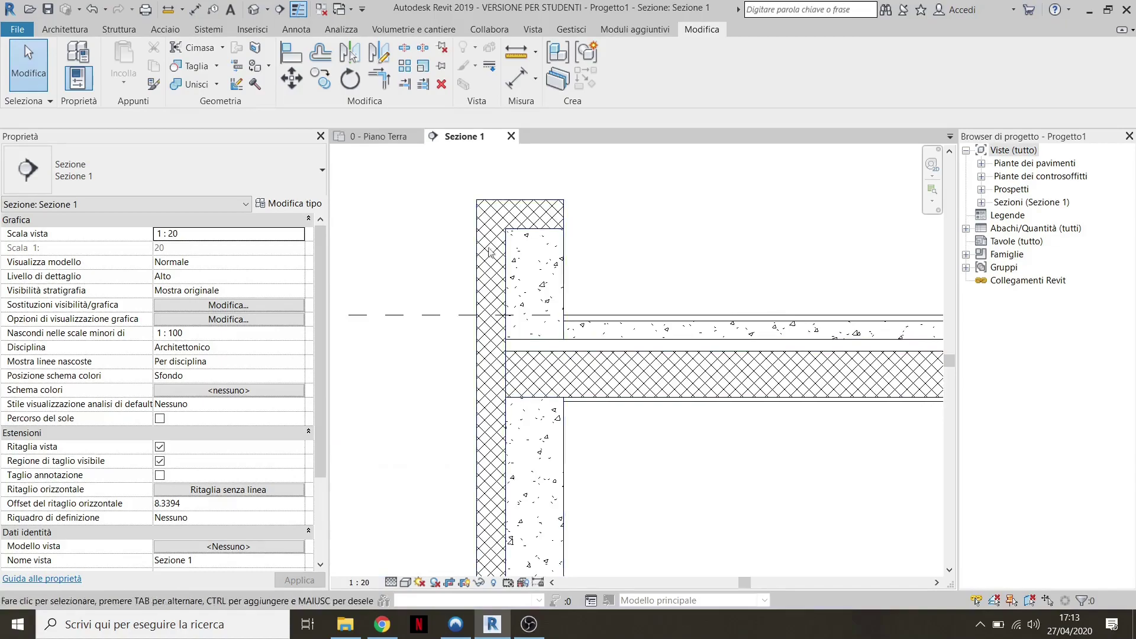
scroll(488, 341, "up", 2)
scroll(591, 355, "up", 2)
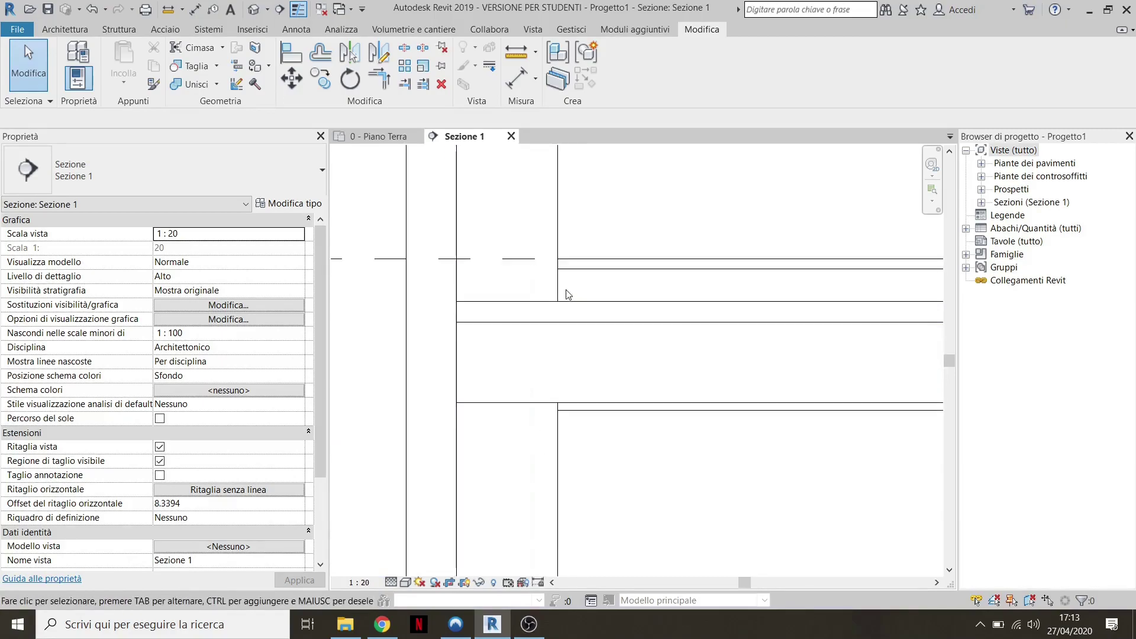
scroll(521, 348, "down", 1)
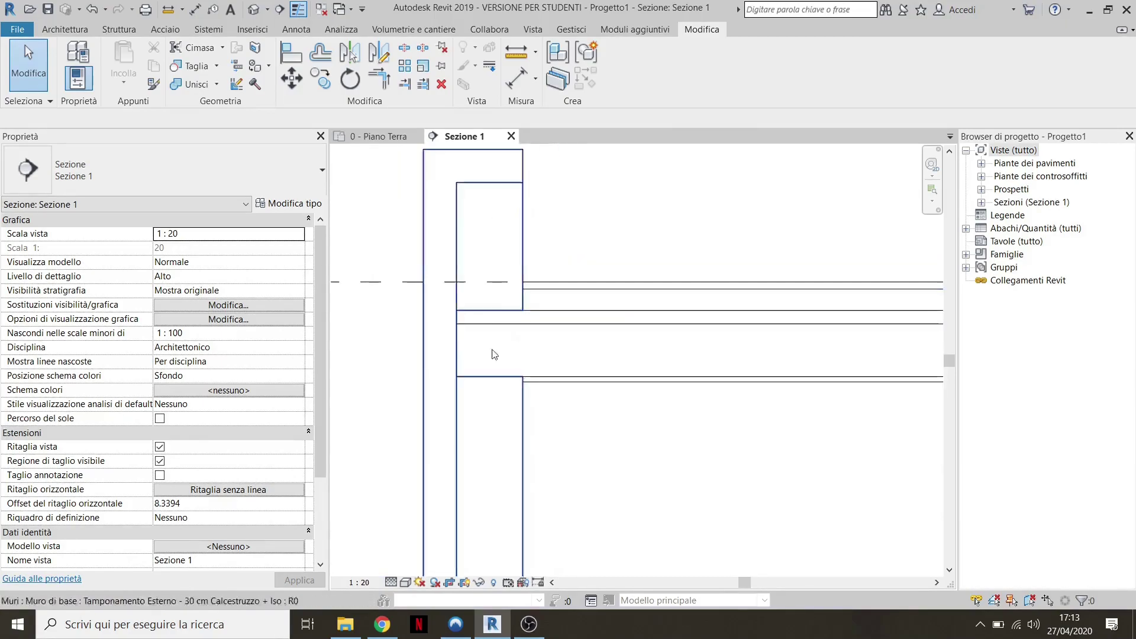
scroll(474, 344, "down", 1)
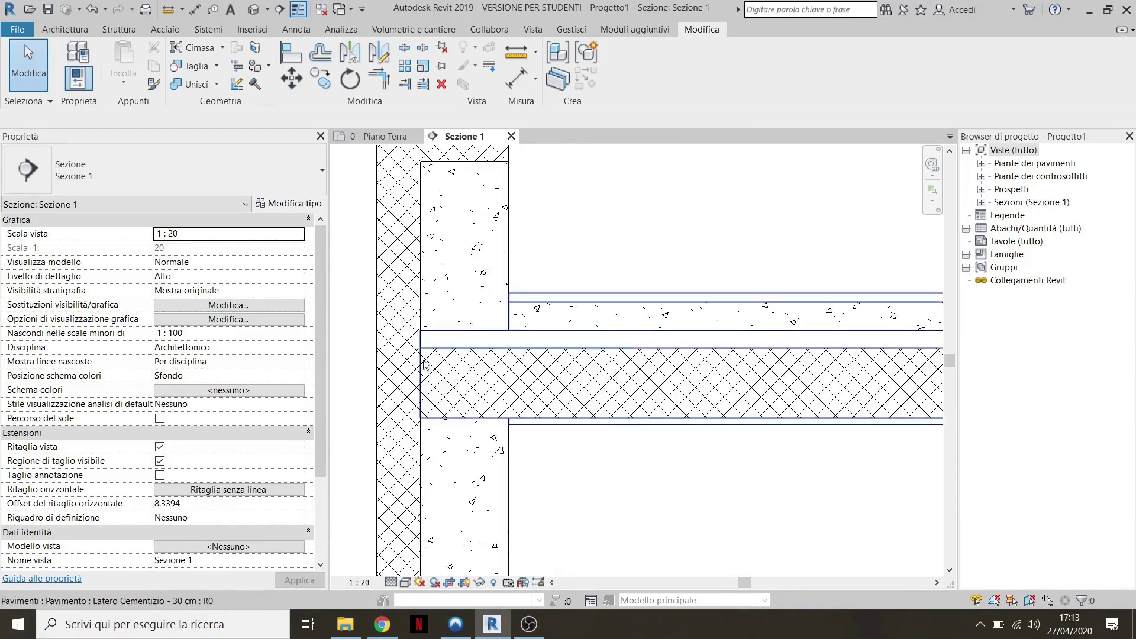
scroll(595, 379, "up", 1)
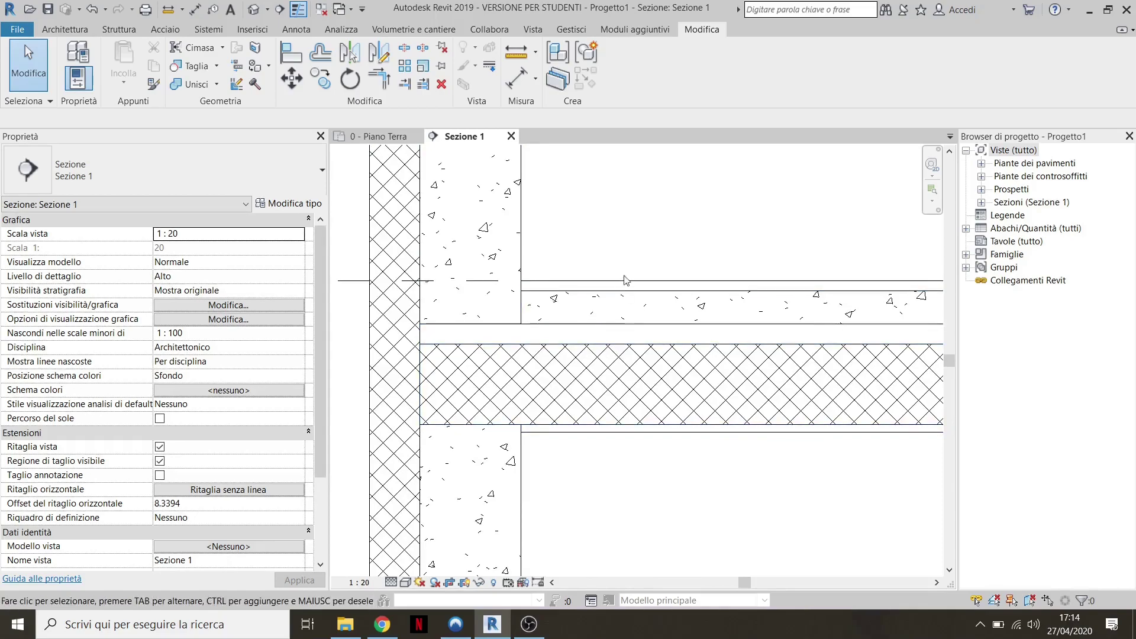
Duplicate the slab's floor type as 'Latero Cementizio - dettaglio copertura'
left_click(616, 348)
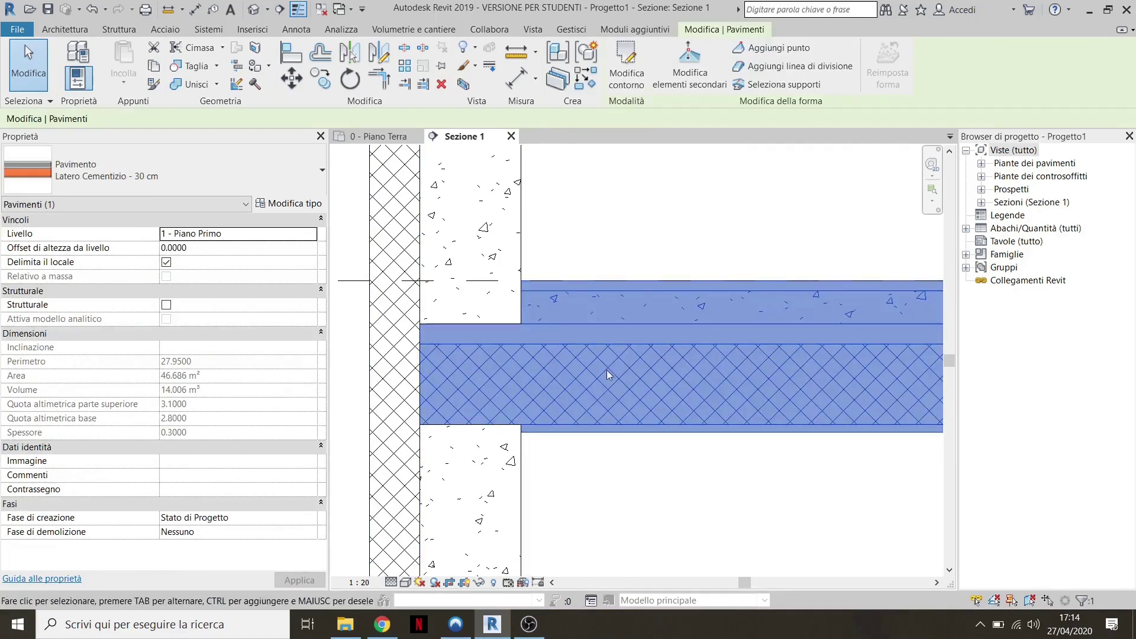
left_click(290, 204)
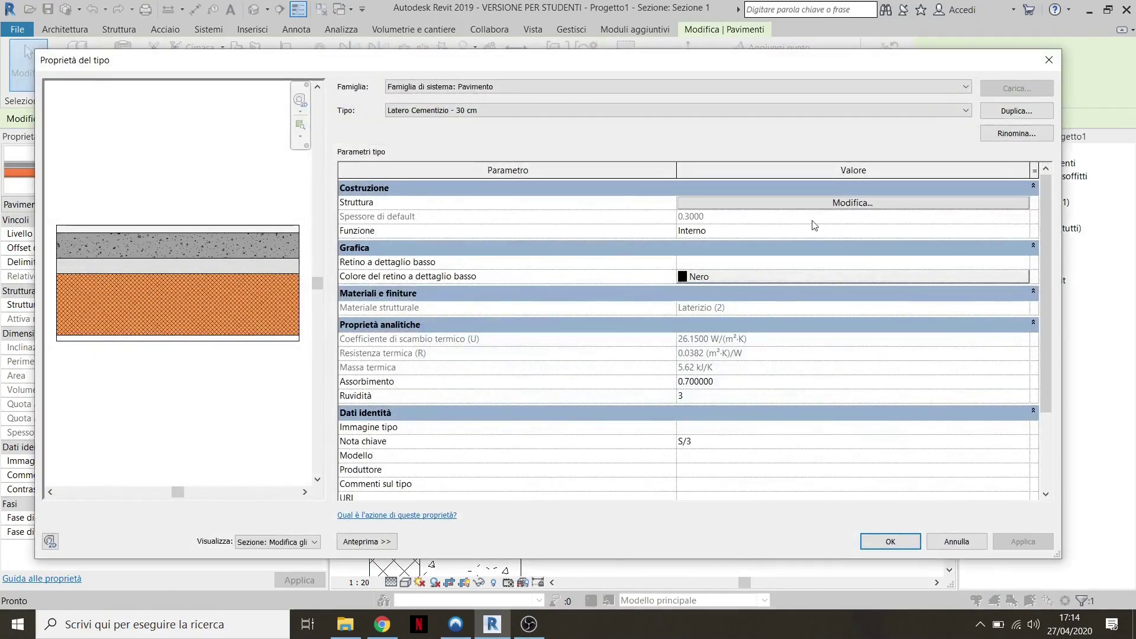
left_click(1016, 111)
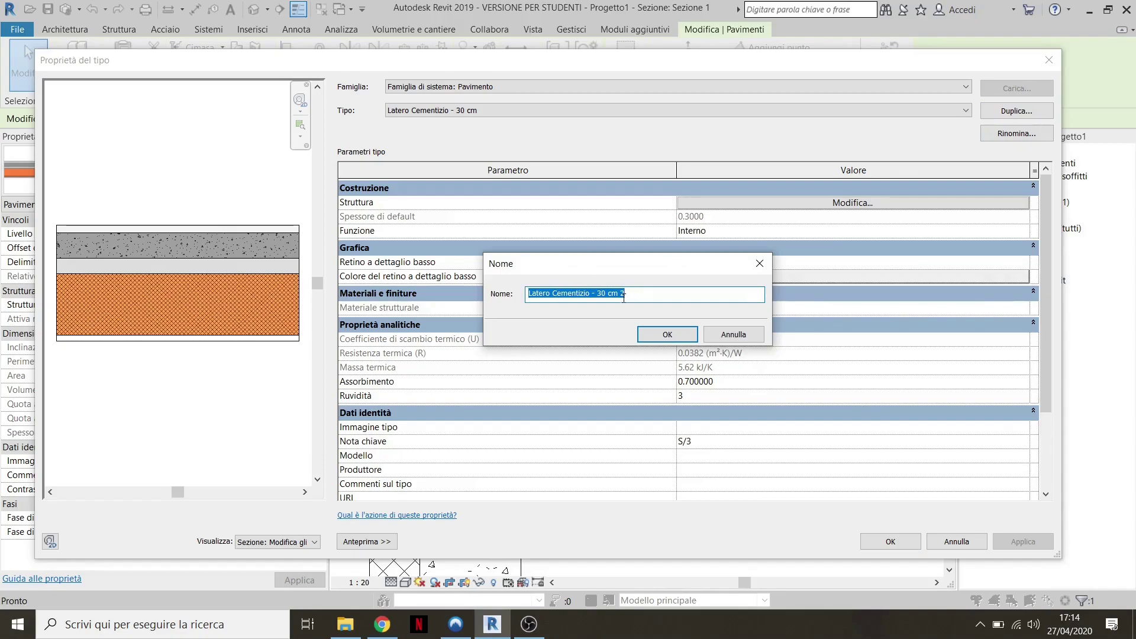
left_click_drag(624, 297, 603, 295)
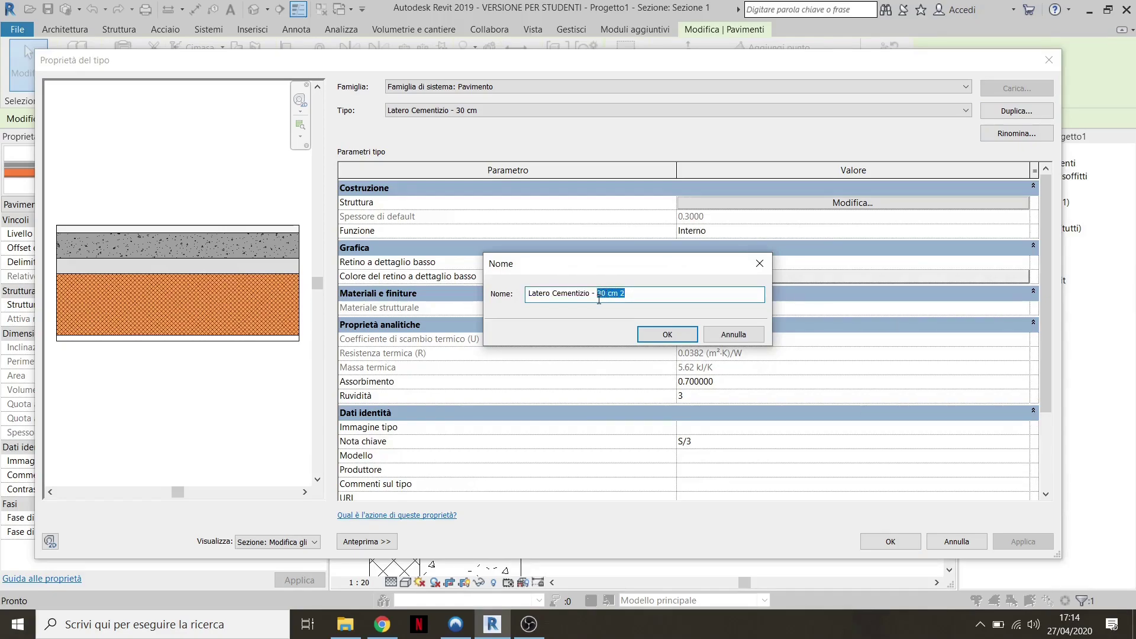
type("pertura")
key("Return")
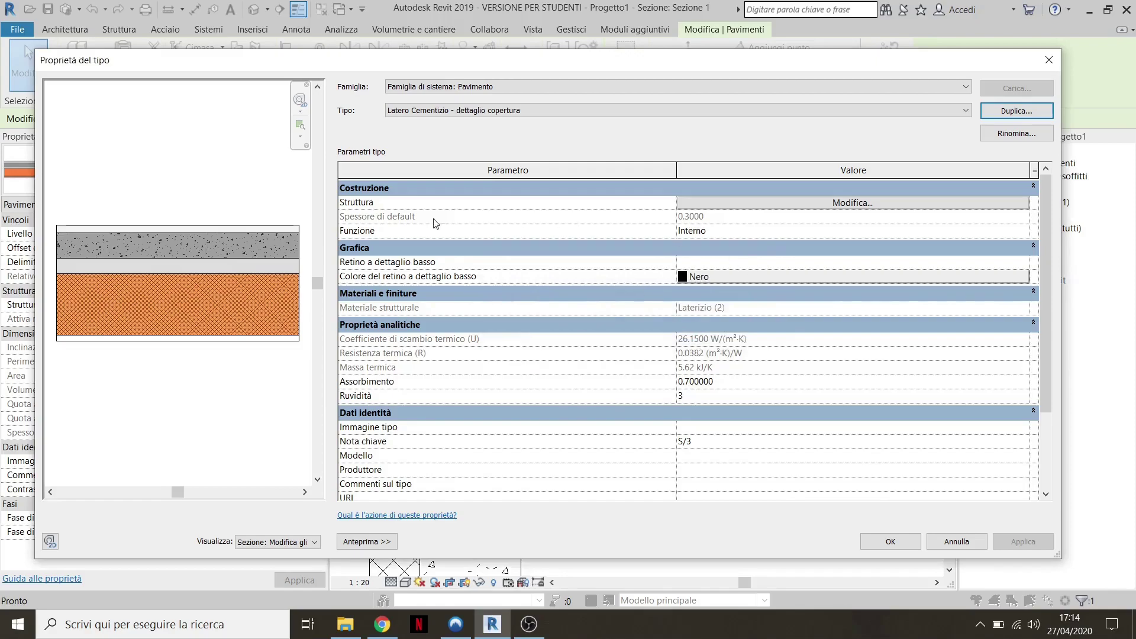
left_click(867, 207)
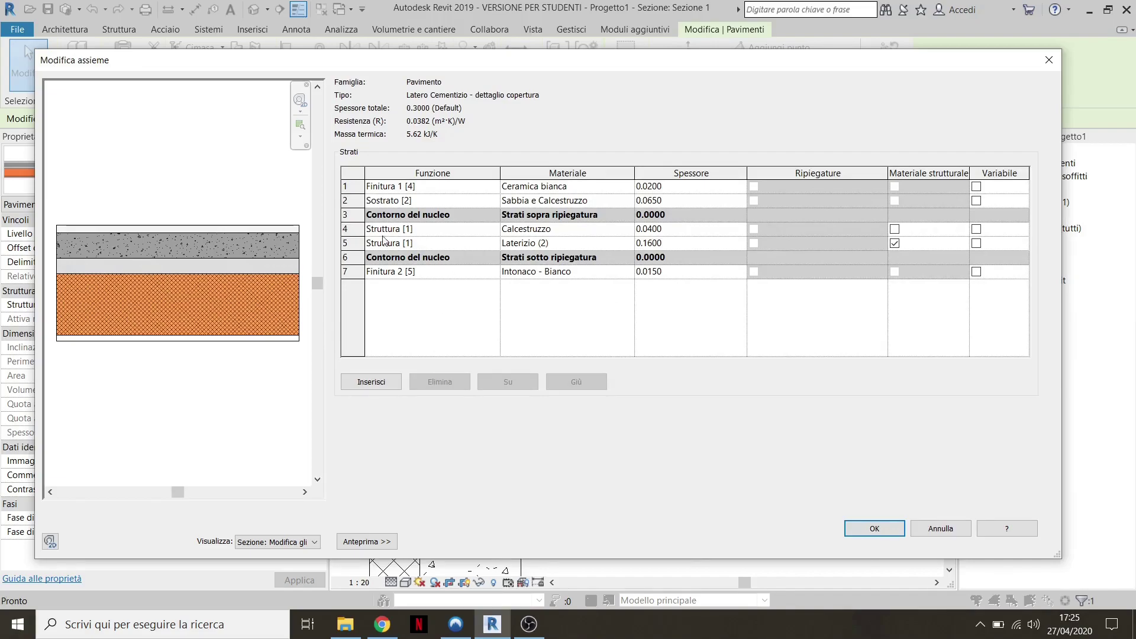
Move the 0.0400 Calcestruzzo layer above the core boundary and apply it to the slab
left_click(365, 231)
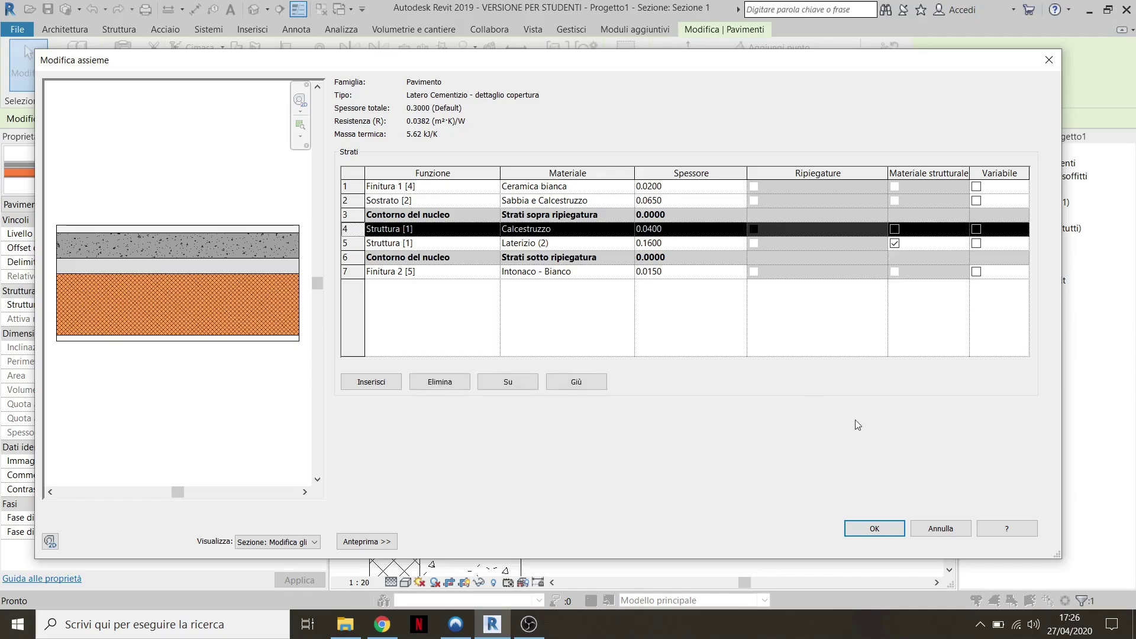
left_click(508, 383)
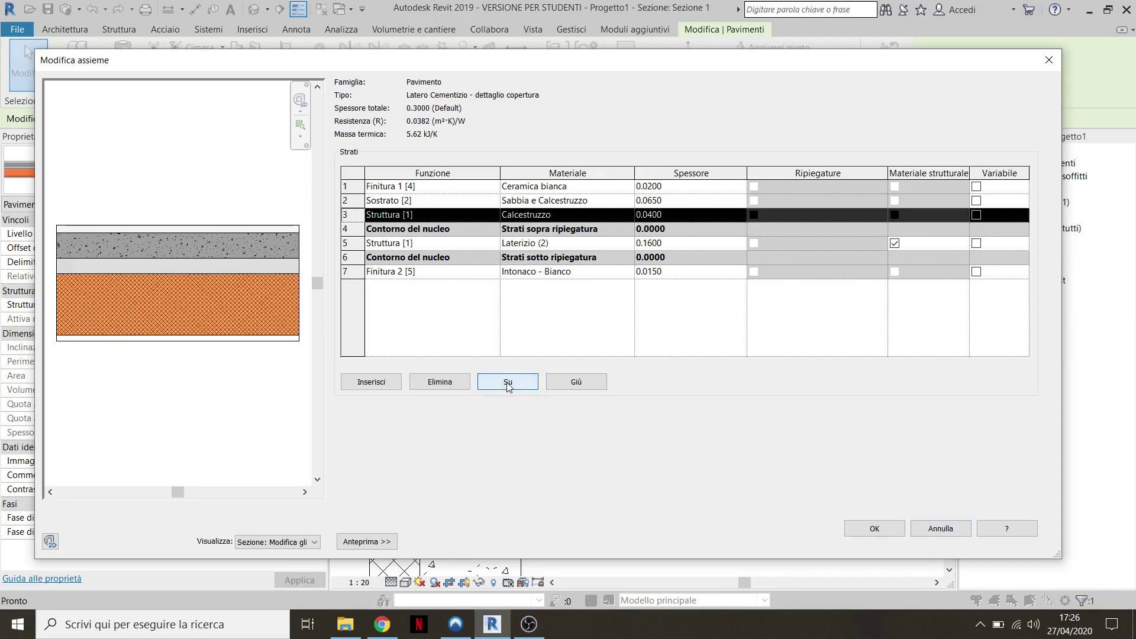
left_click(877, 527)
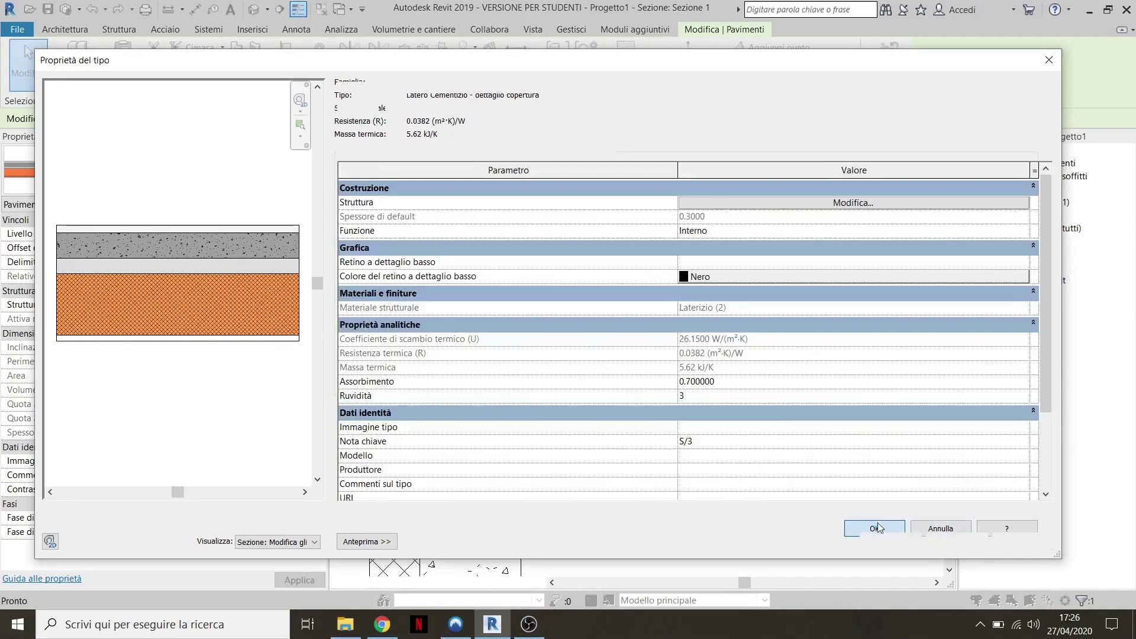
left_click(890, 541)
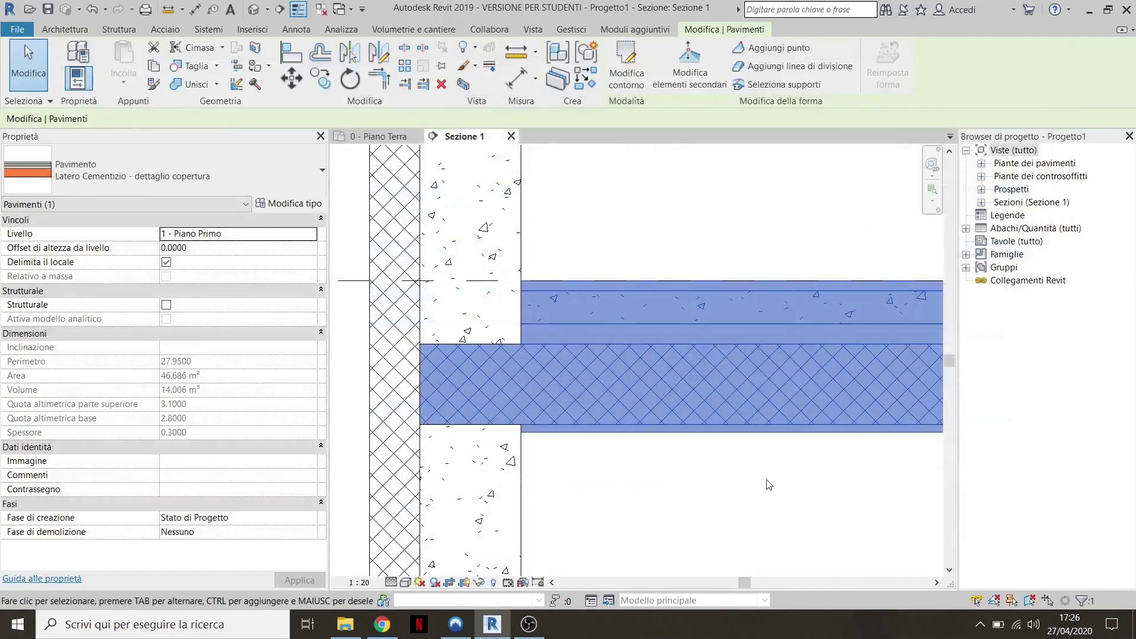
Reselect the floor slab and open its type's layer structure for editing
left_click(768, 484)
scroll(480, 377, "down", 2)
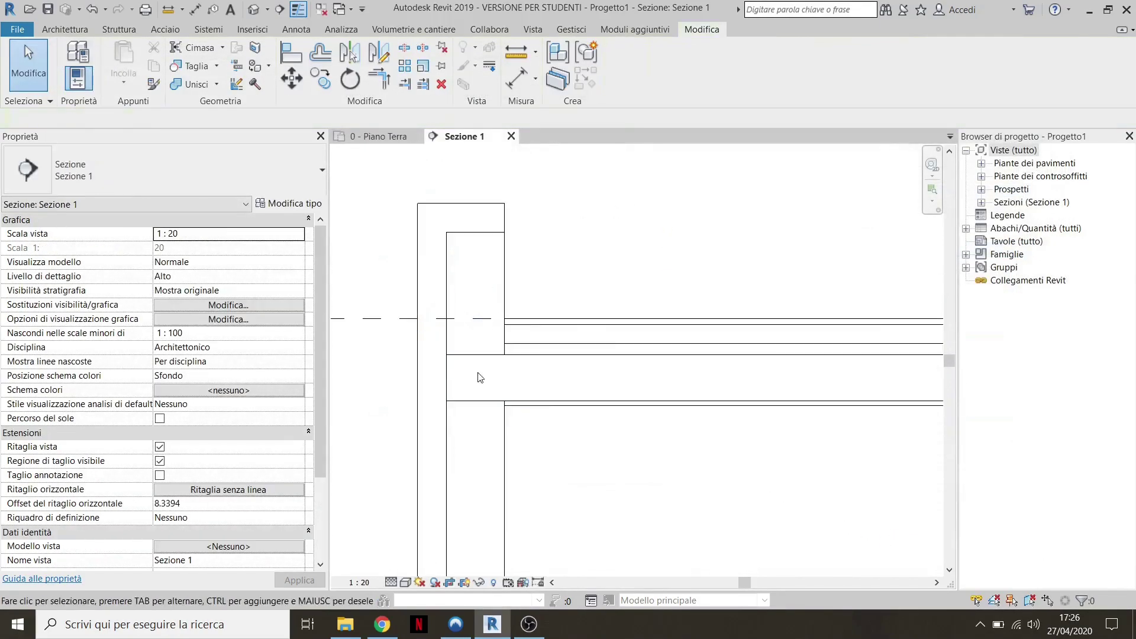
scroll(491, 381, "up", 2)
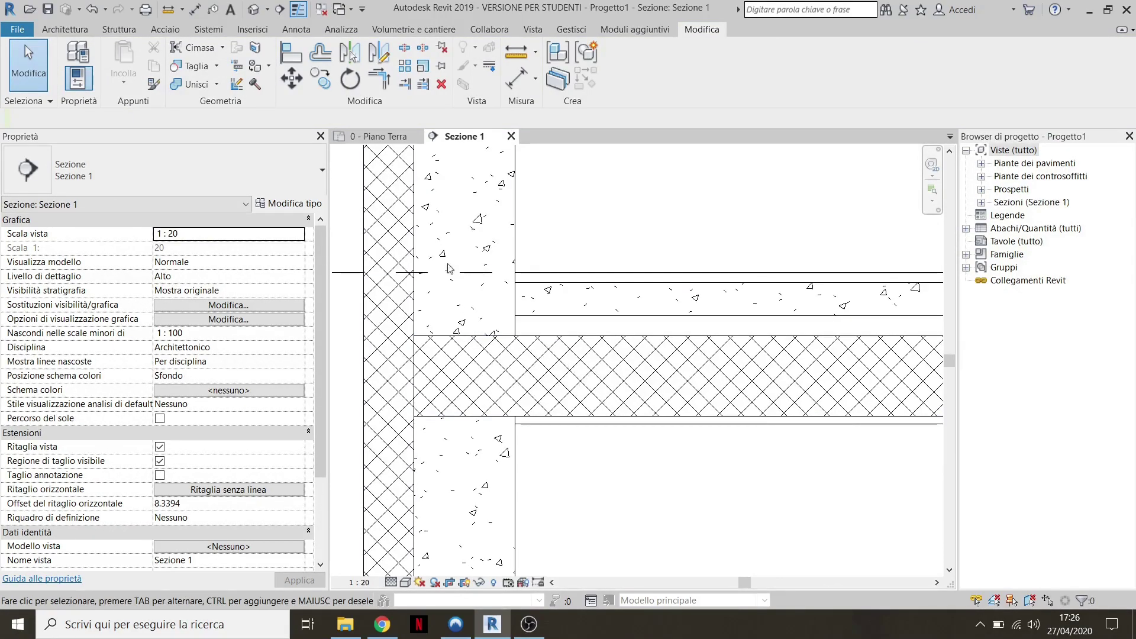
scroll(476, 428, "down", 1)
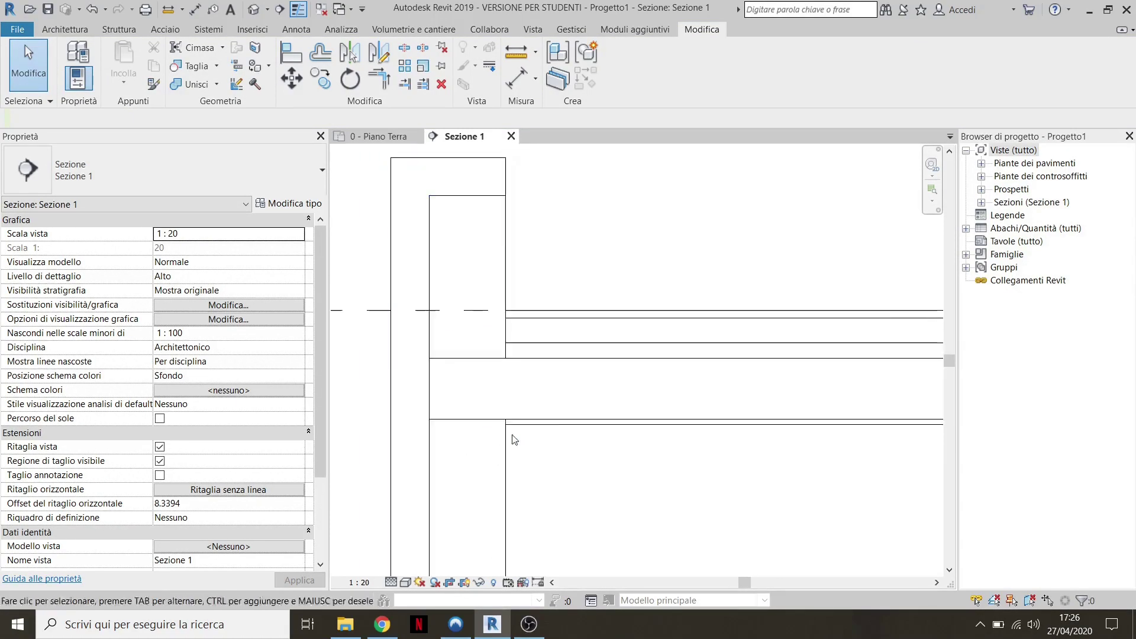
left_click(641, 387)
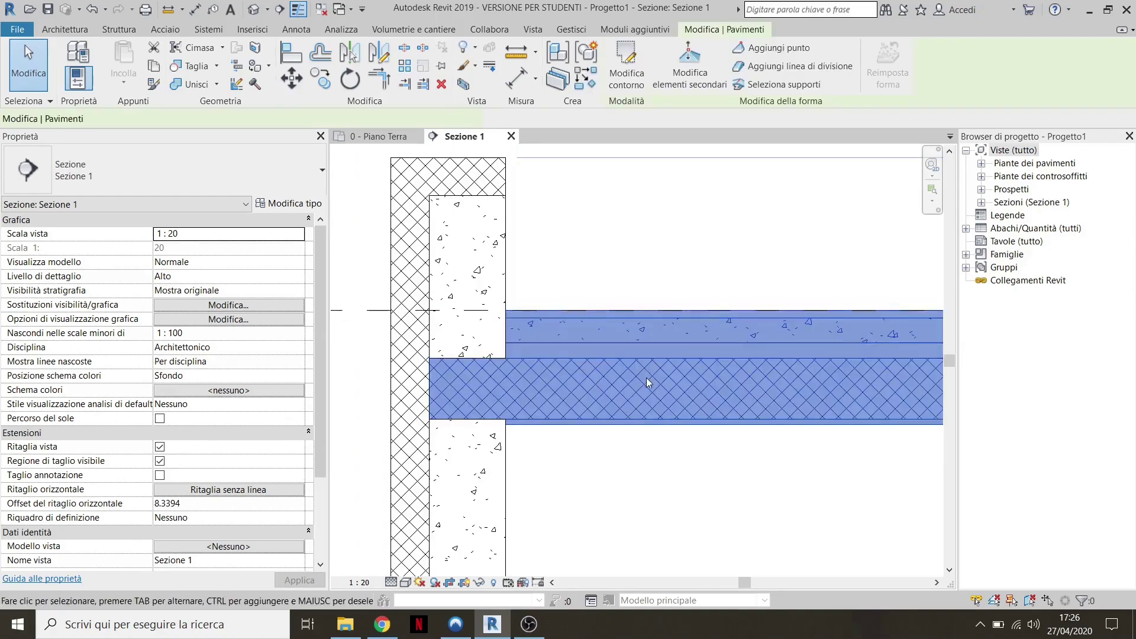
left_click(305, 205)
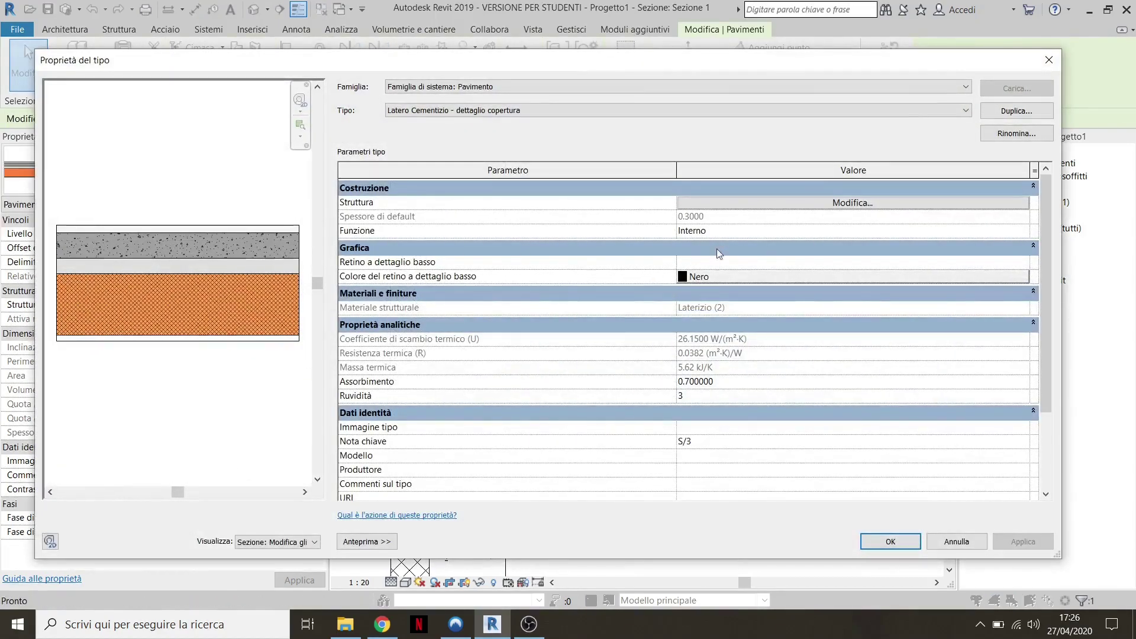
left_click(814, 205)
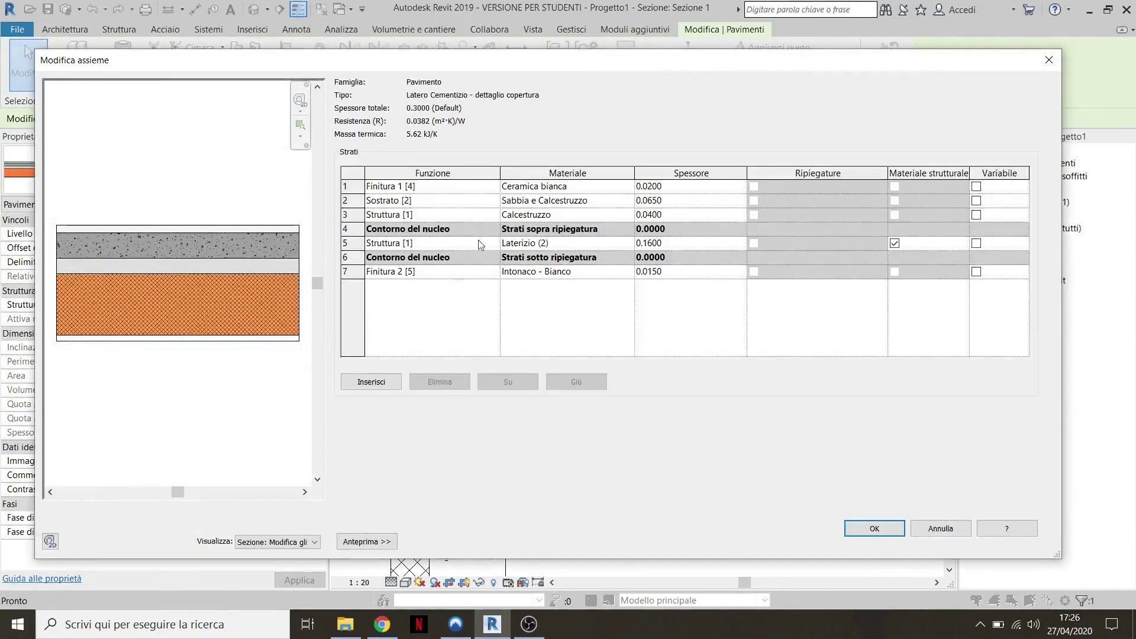
Change the 0.1600 Laterizio (2) layer to Calcestruzzo, gettato in opera, and apply
left_click(628, 246)
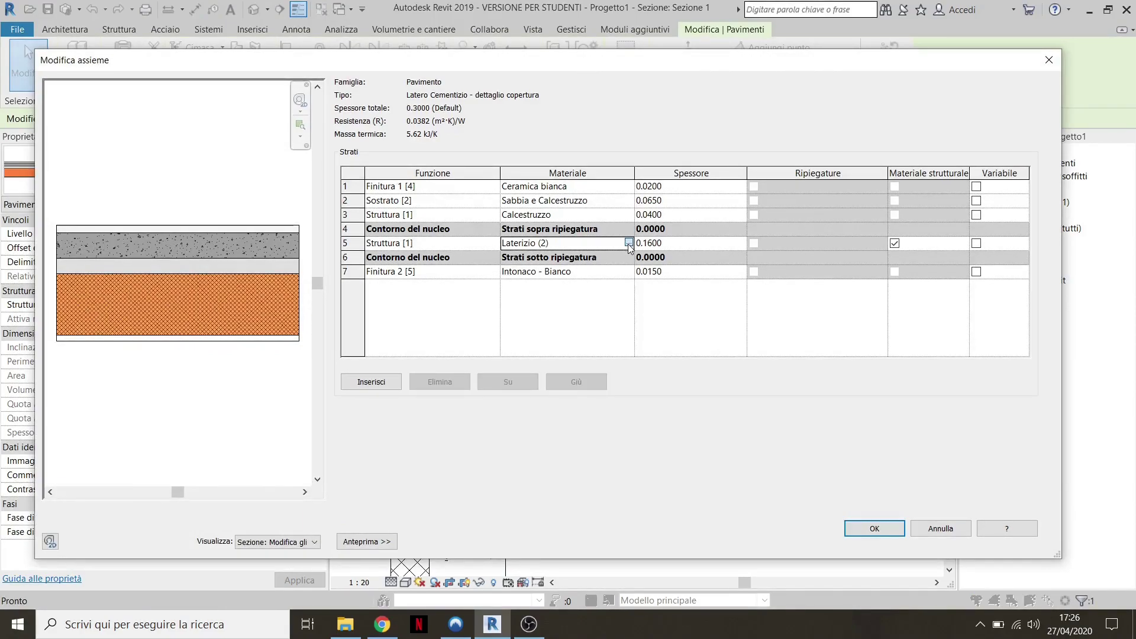
left_click(628, 243)
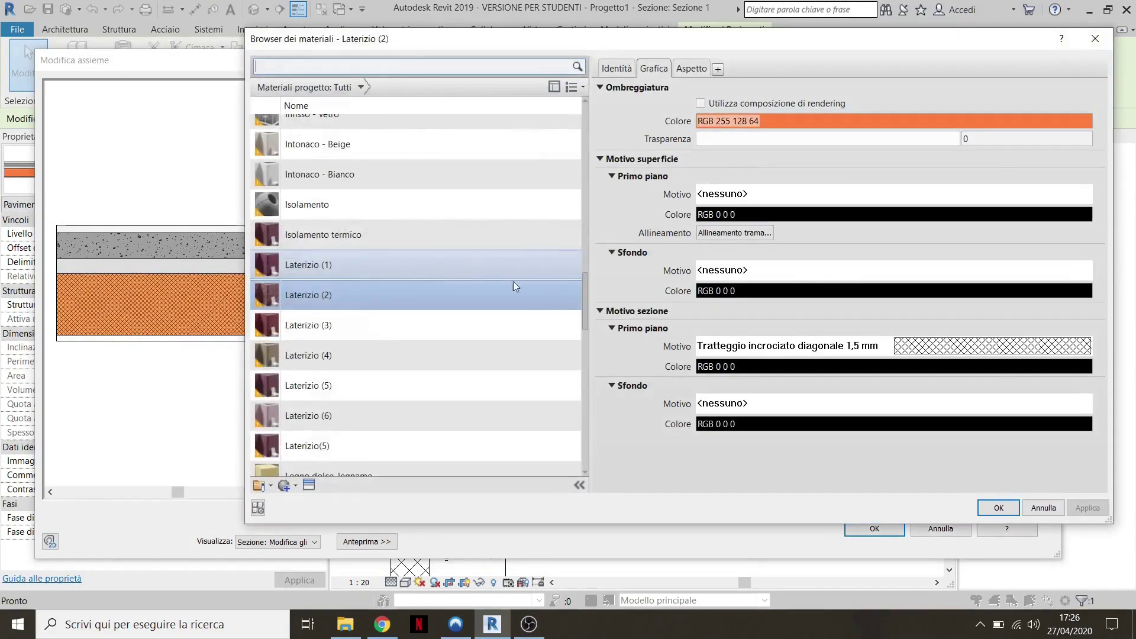
scroll(368, 136, "up", 1)
type("calce")
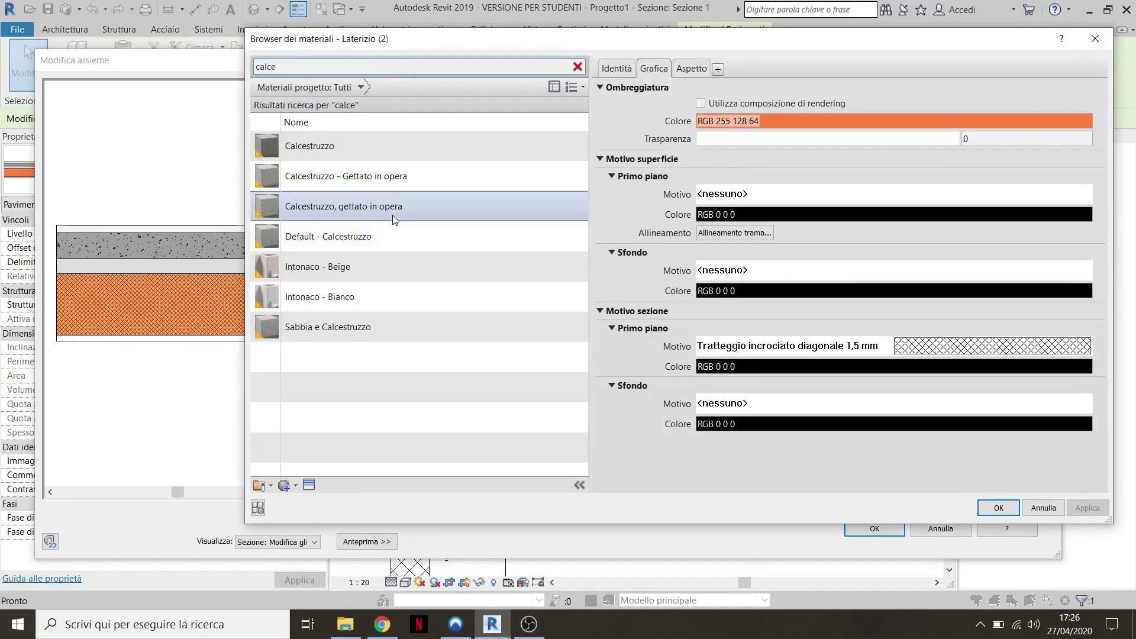
left_click(343, 206)
left_click(1006, 508)
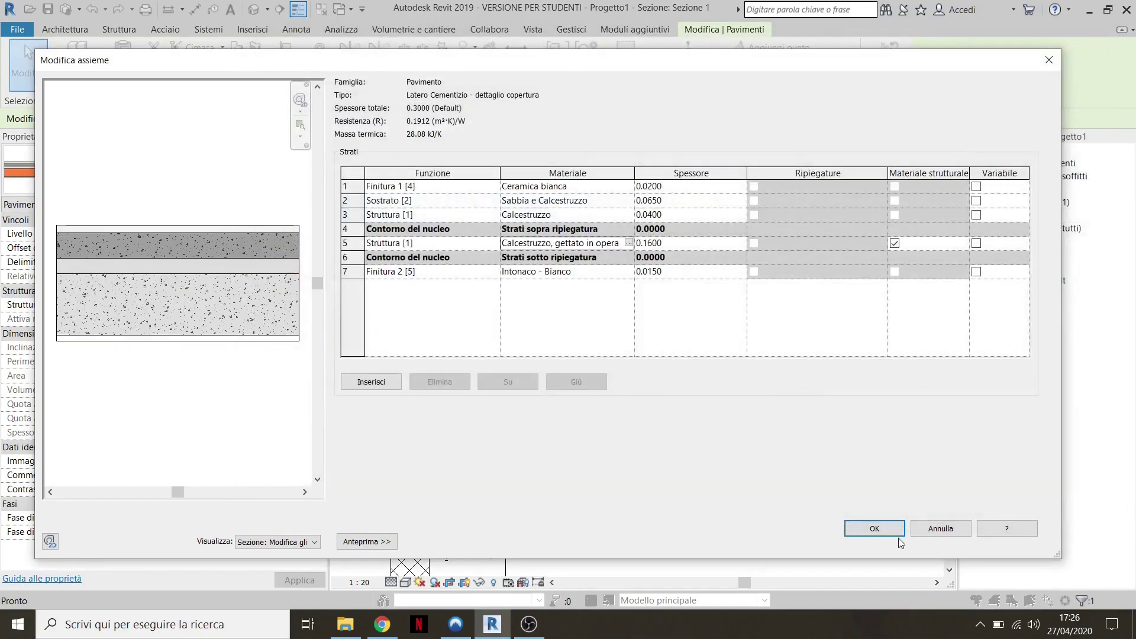
left_click(861, 530)
left_click(1024, 543)
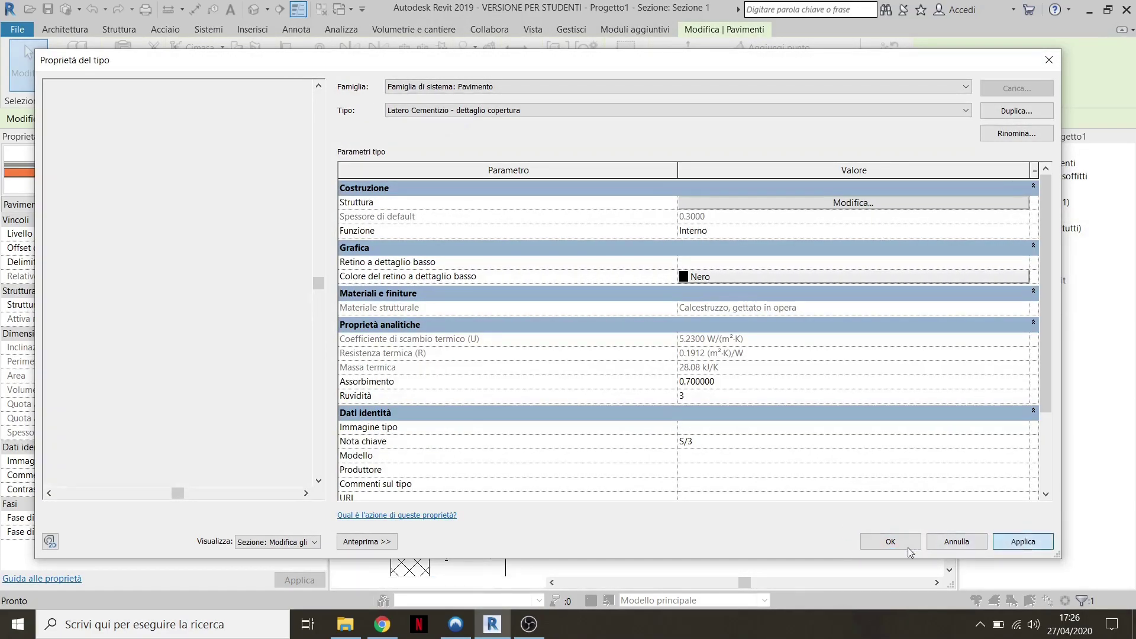
left_click(891, 542)
Frame the merged wall–slab concrete junction in Sezione 1 and bring up the Annota tools
left_click(710, 480)
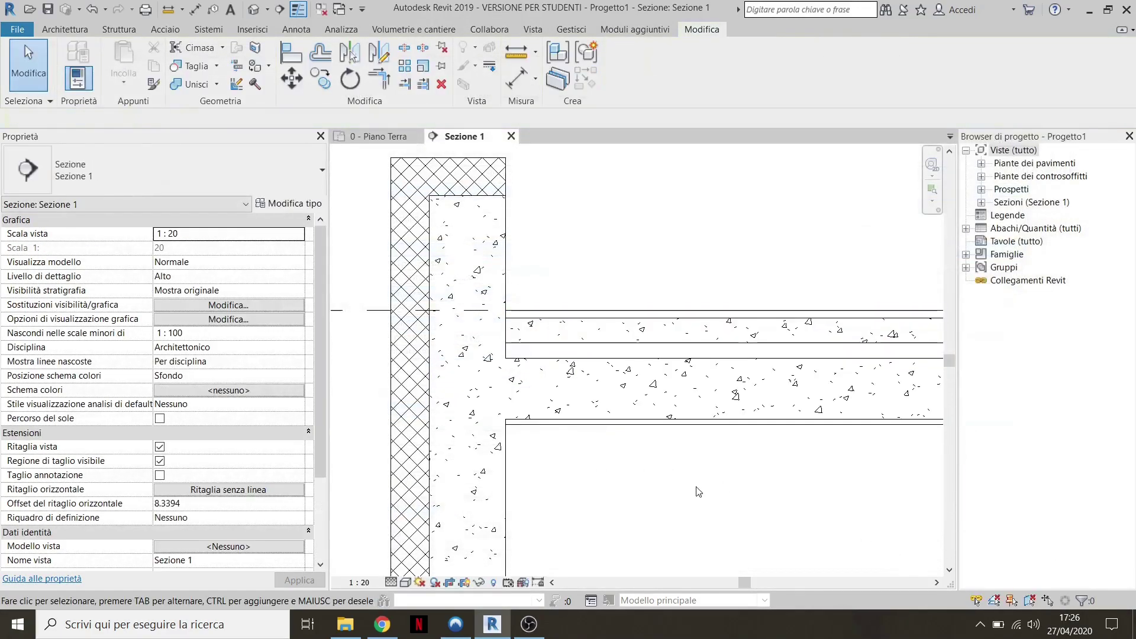
scroll(533, 347, "down", 2)
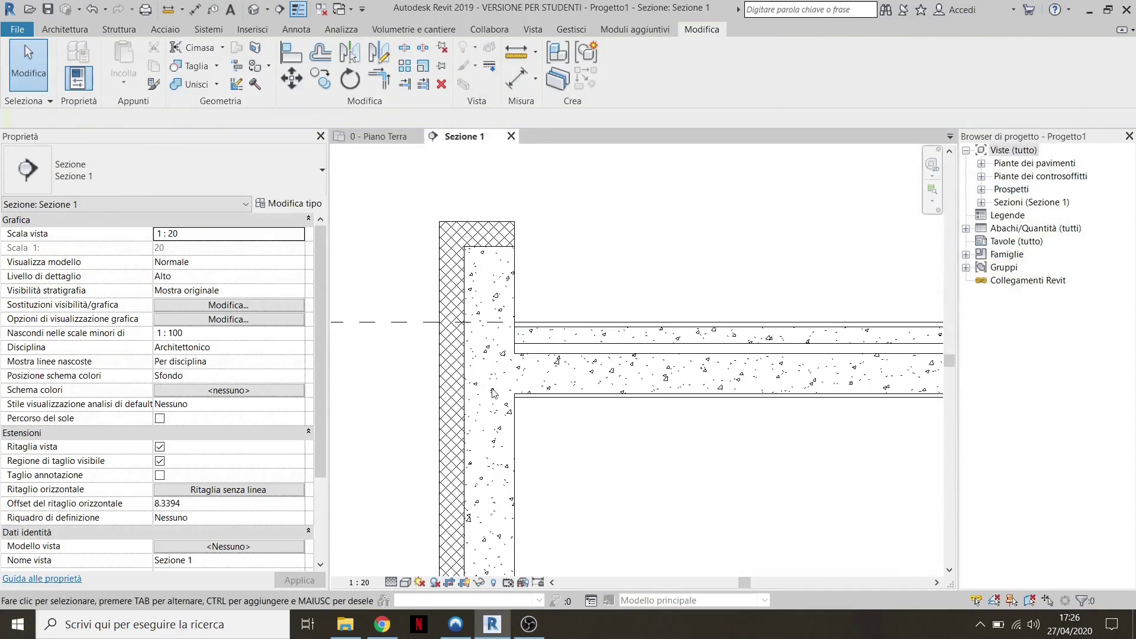
scroll(487, 361, "down", 3)
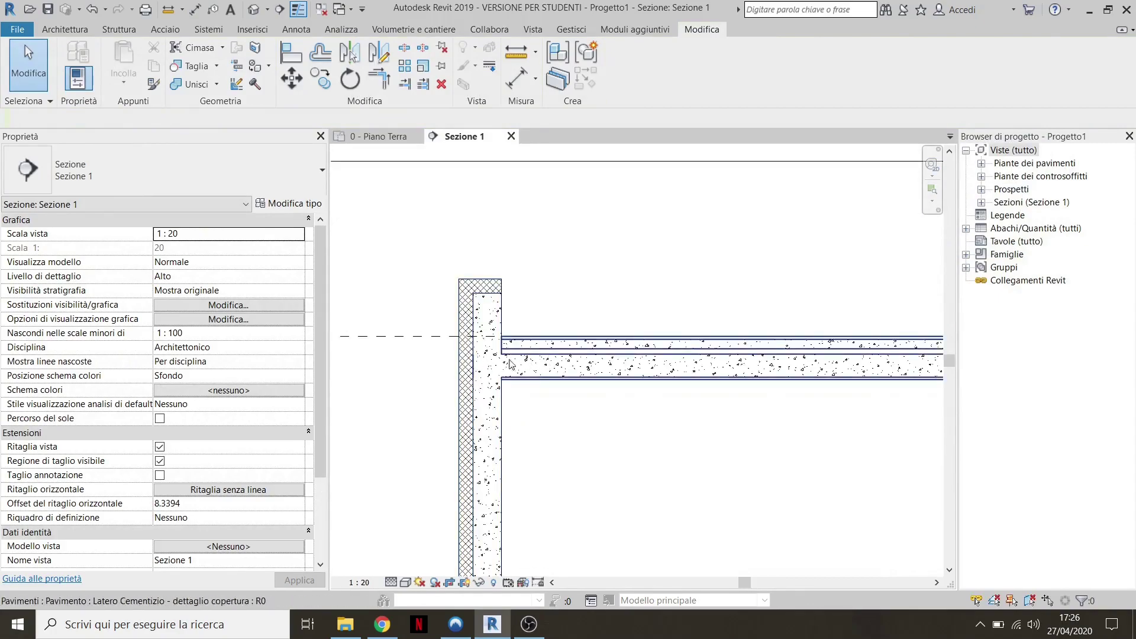
scroll(533, 408, "up", 2)
scroll(497, 367, "up", 3)
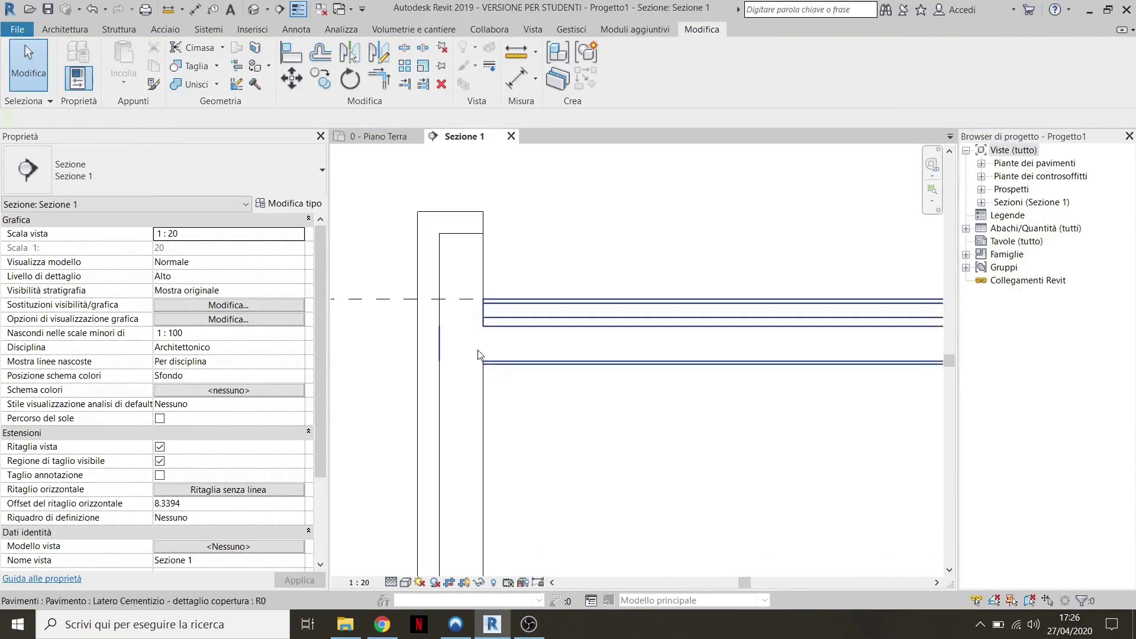
scroll(472, 345, "down", 2)
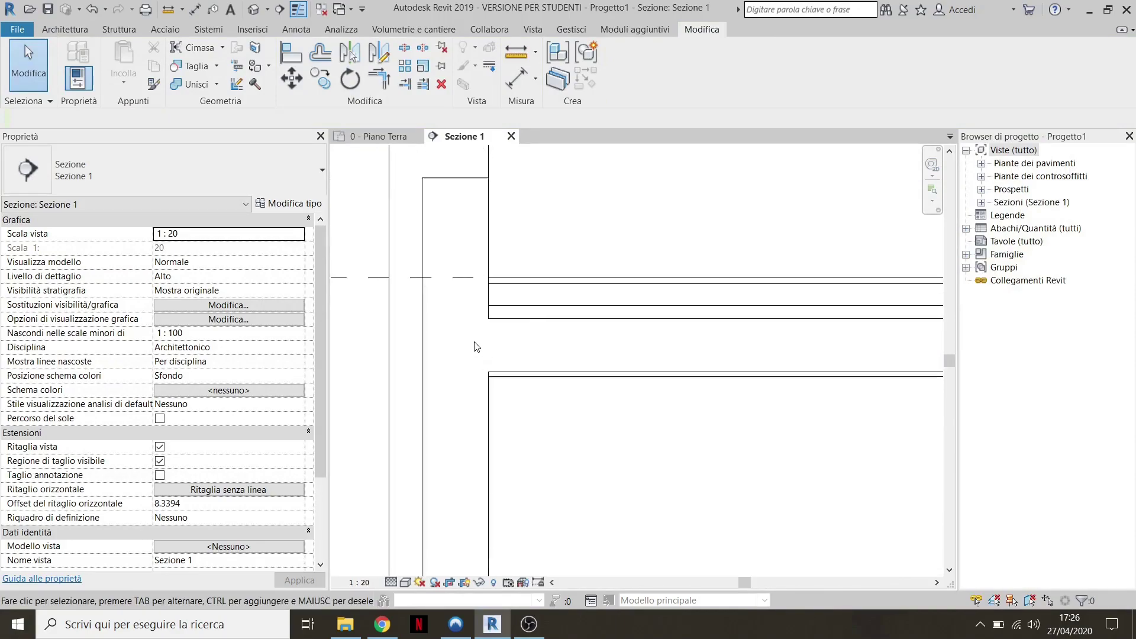
scroll(436, 279, "down", 1)
scroll(438, 304, "up", 1)
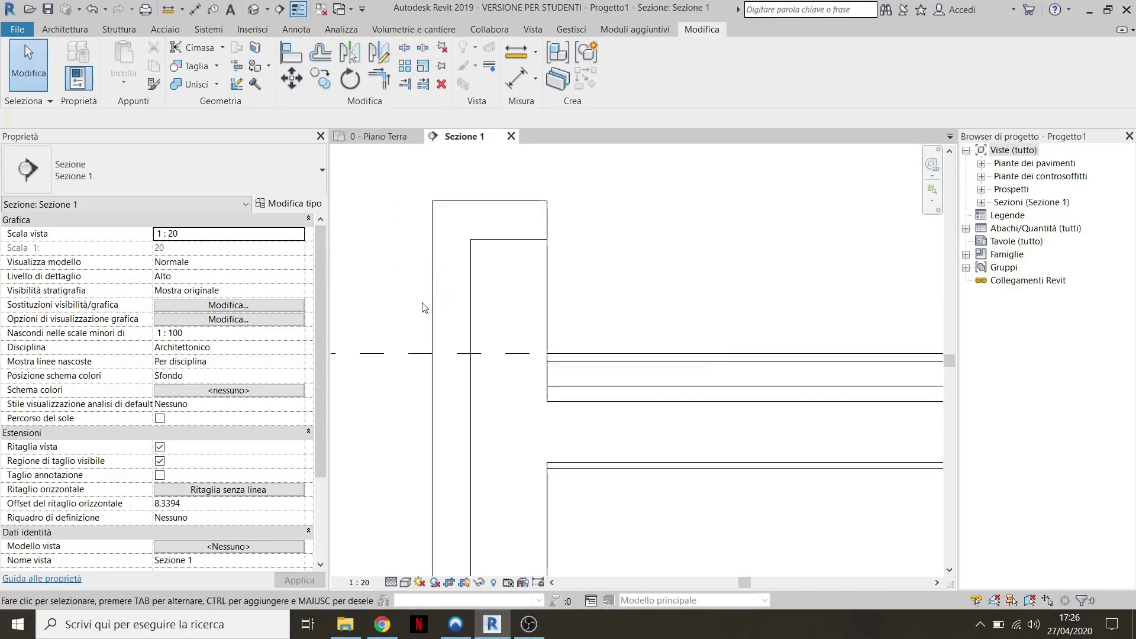
scroll(450, 243, "up", 2)
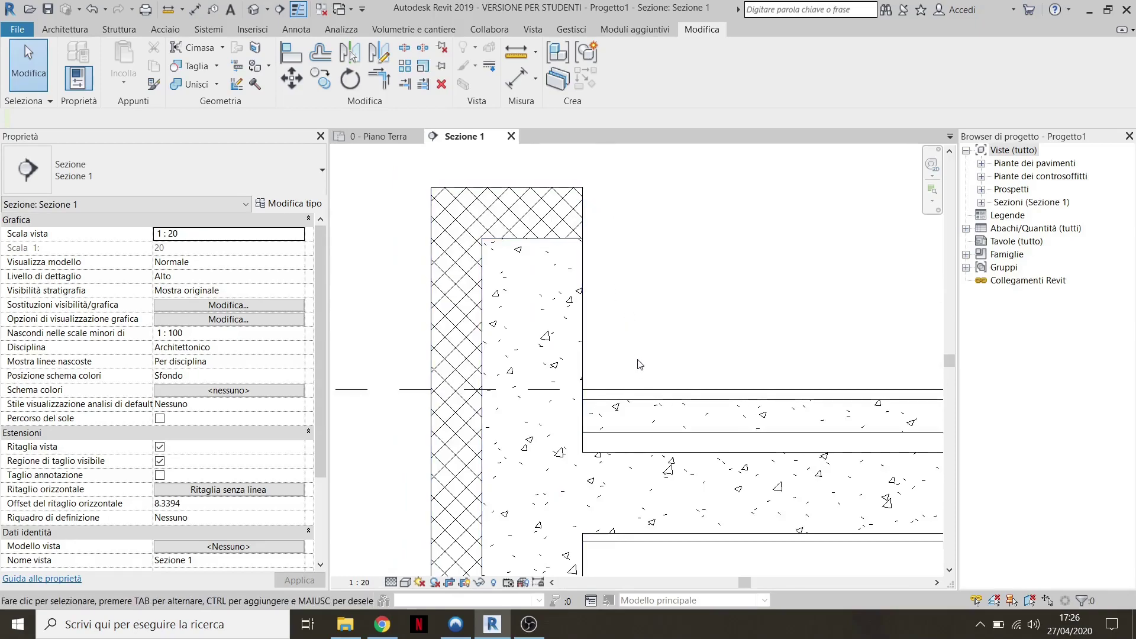
scroll(532, 299, "down", 1)
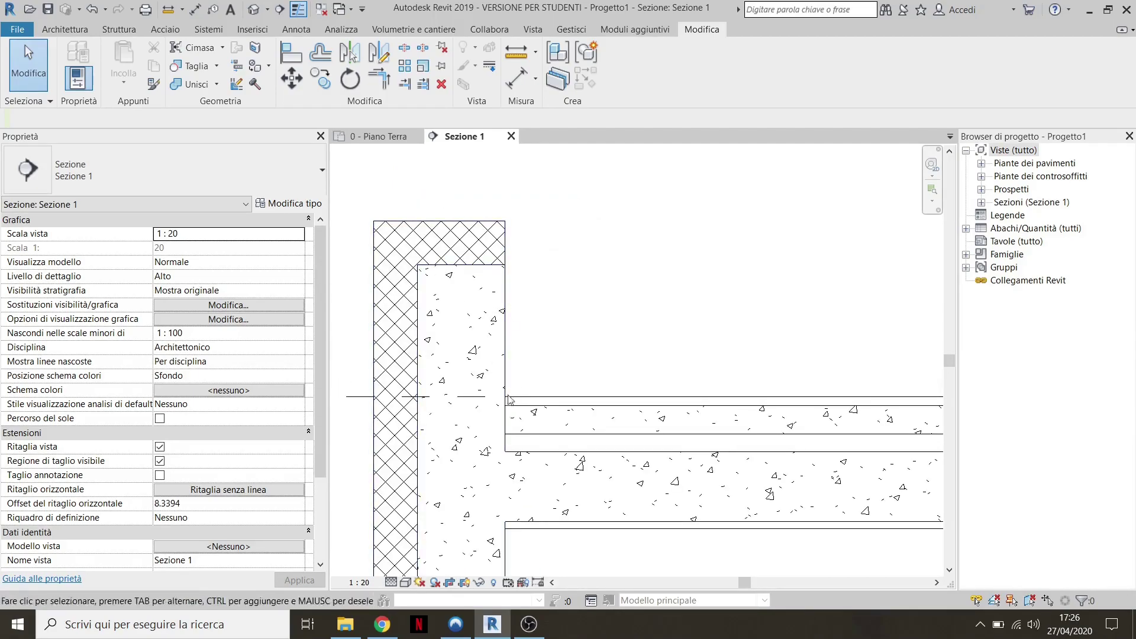
scroll(523, 347, "up", 1)
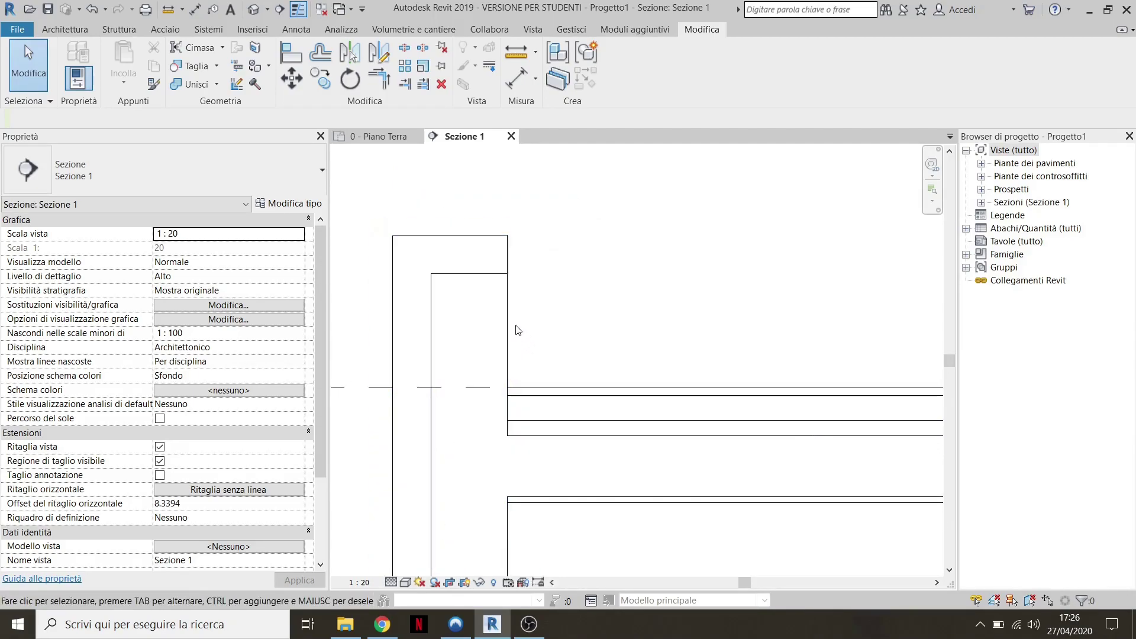
scroll(588, 338, "down", 1)
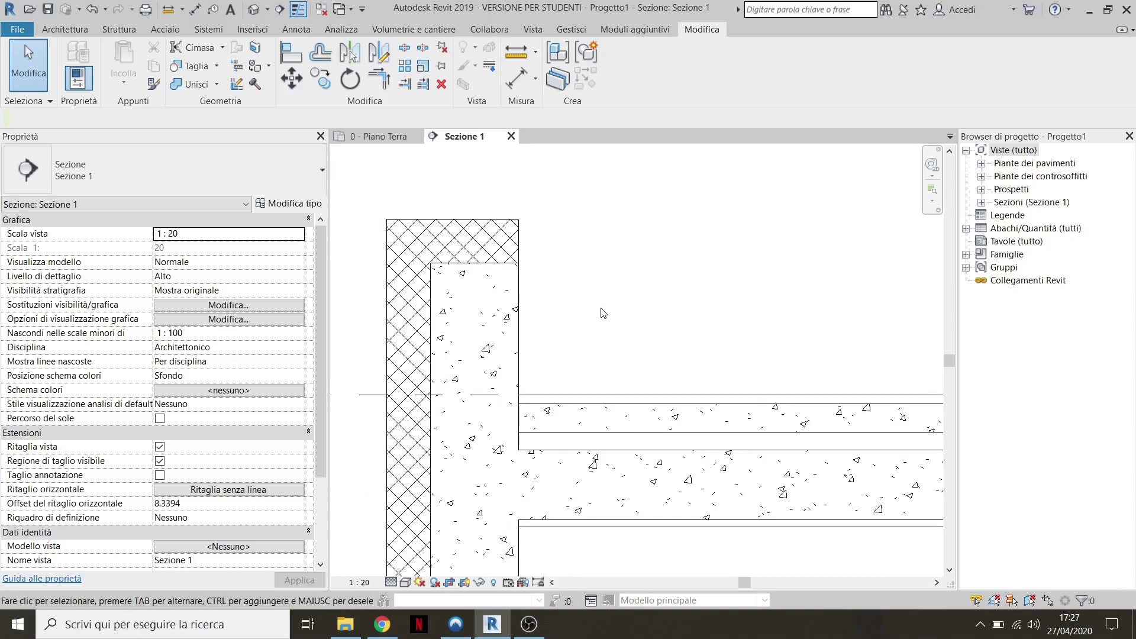
middle_click_drag(603, 313, 649, 304)
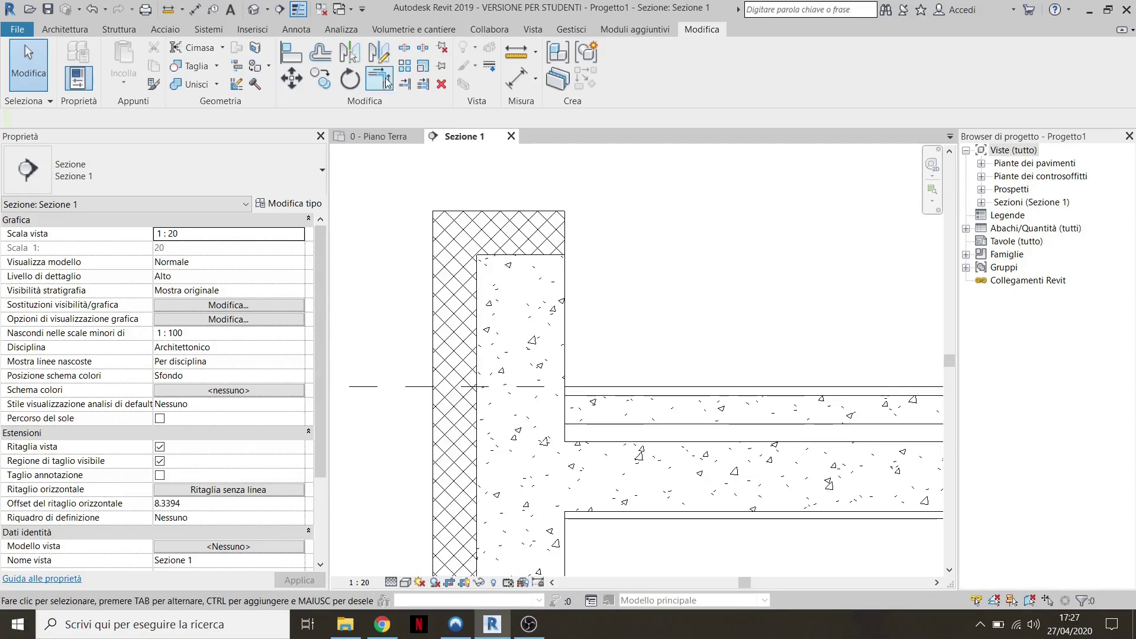
left_click(296, 31)
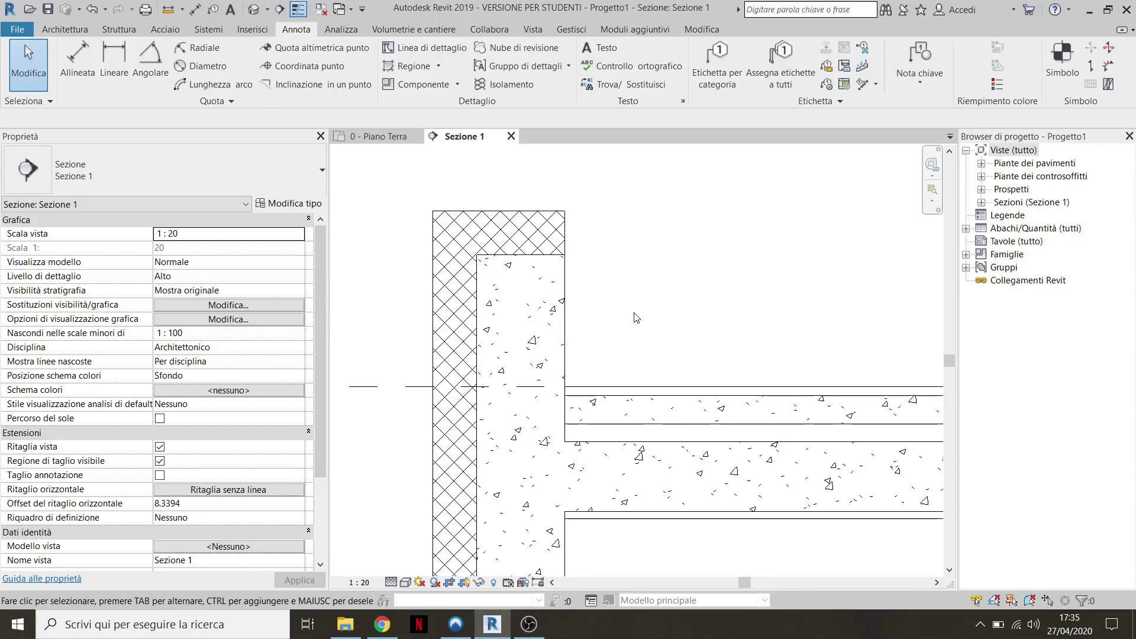
left_click(438, 66)
left_click(425, 91)
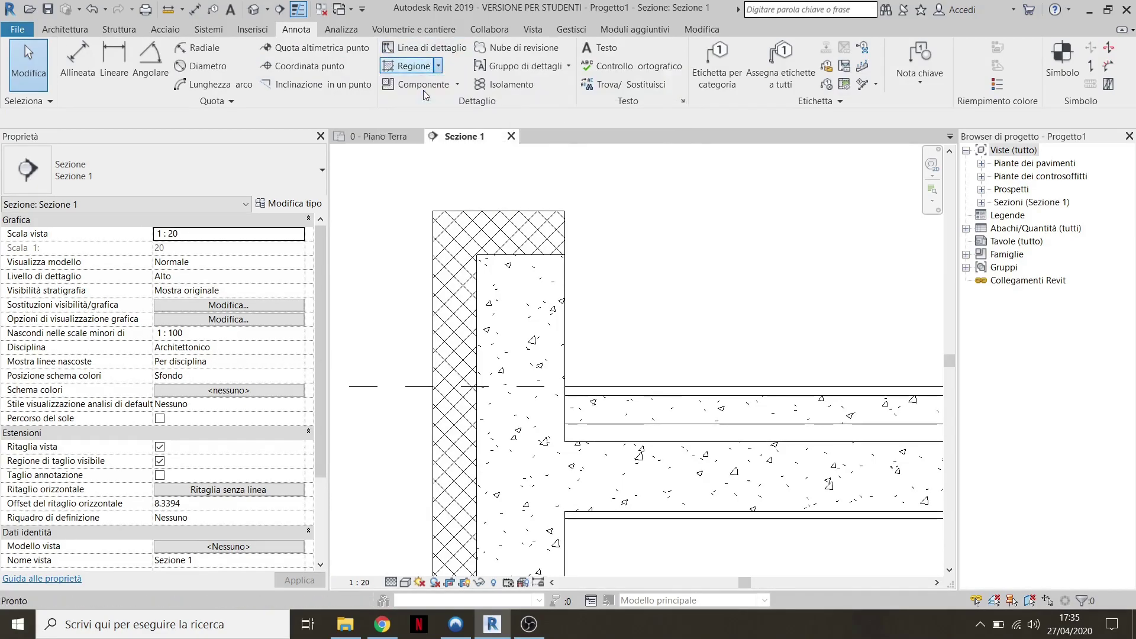
key("Escape")
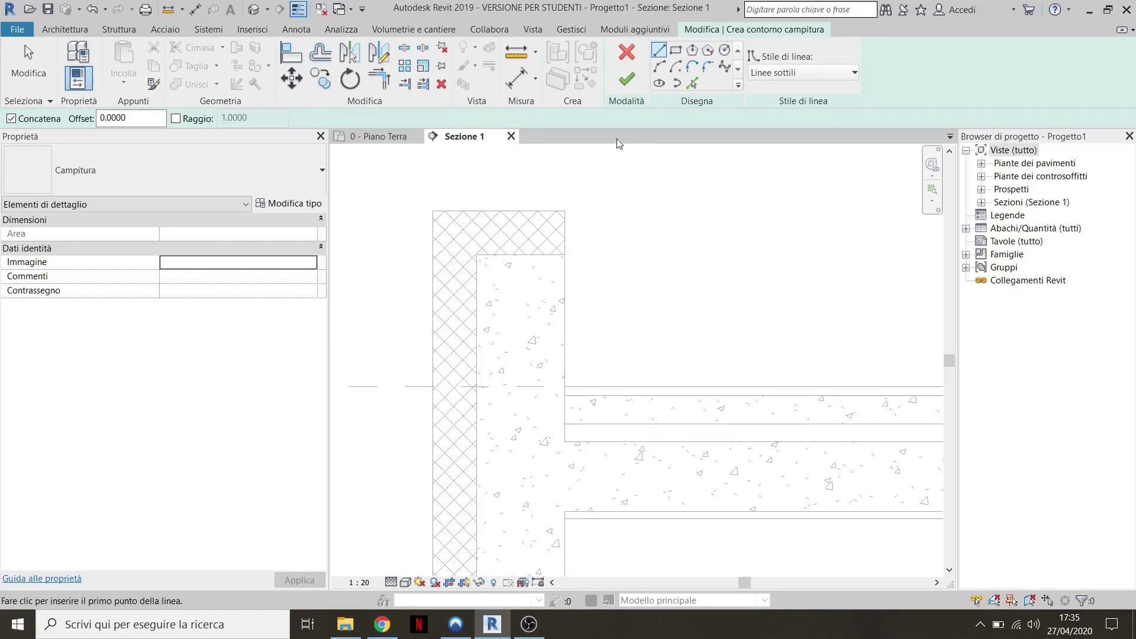
left_click(627, 52)
scroll(612, 263, "down", 2)
scroll(608, 332, "down", 1)
scroll(608, 333, "up", 1)
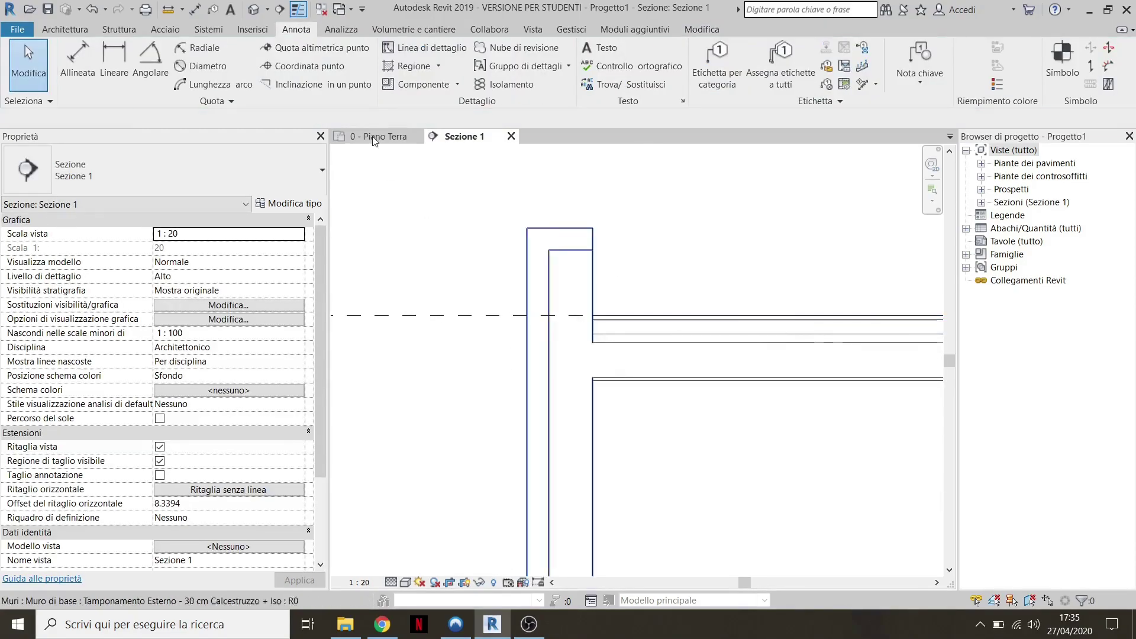
Place a detail callout around the wall–slab junction in Sezione 1
left_click(542, 31)
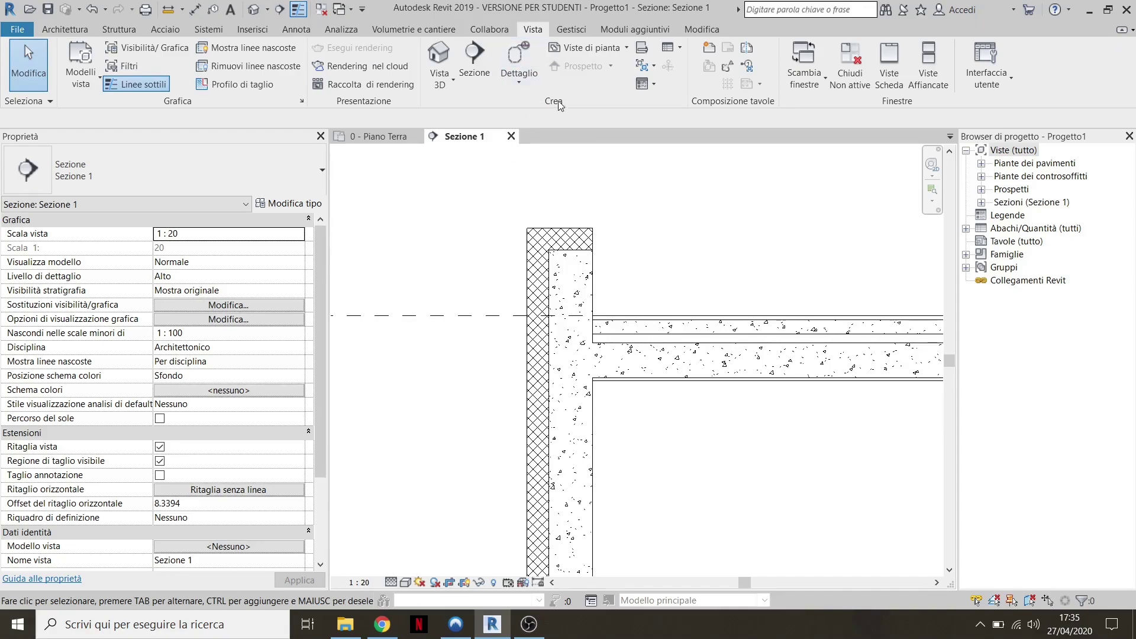
left_click(519, 60)
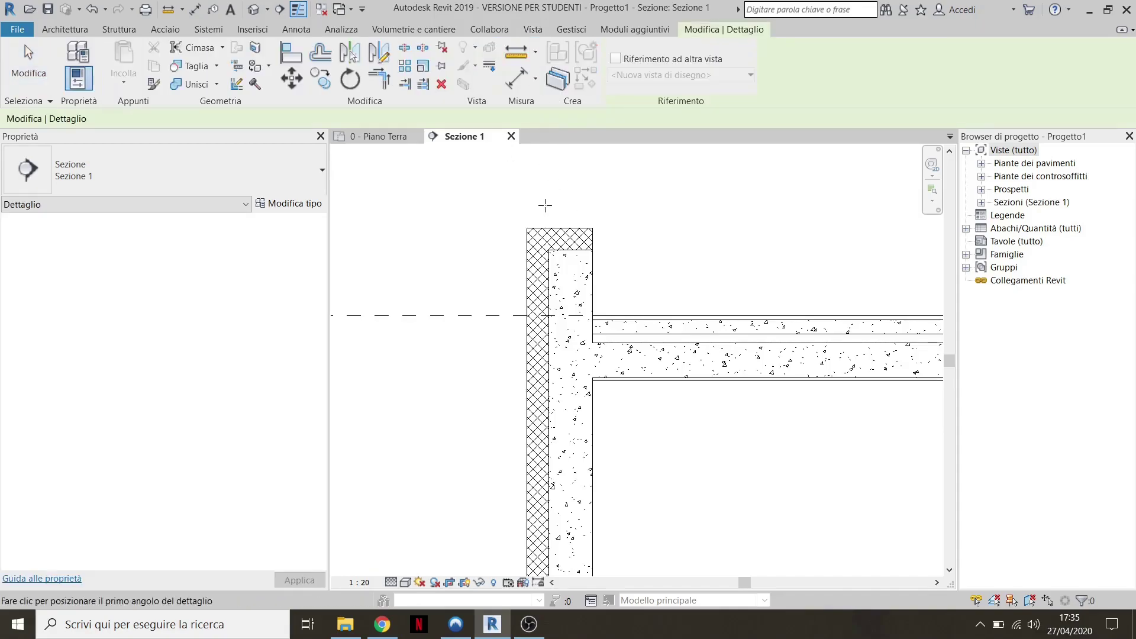
left_click(500, 201)
left_click(646, 426)
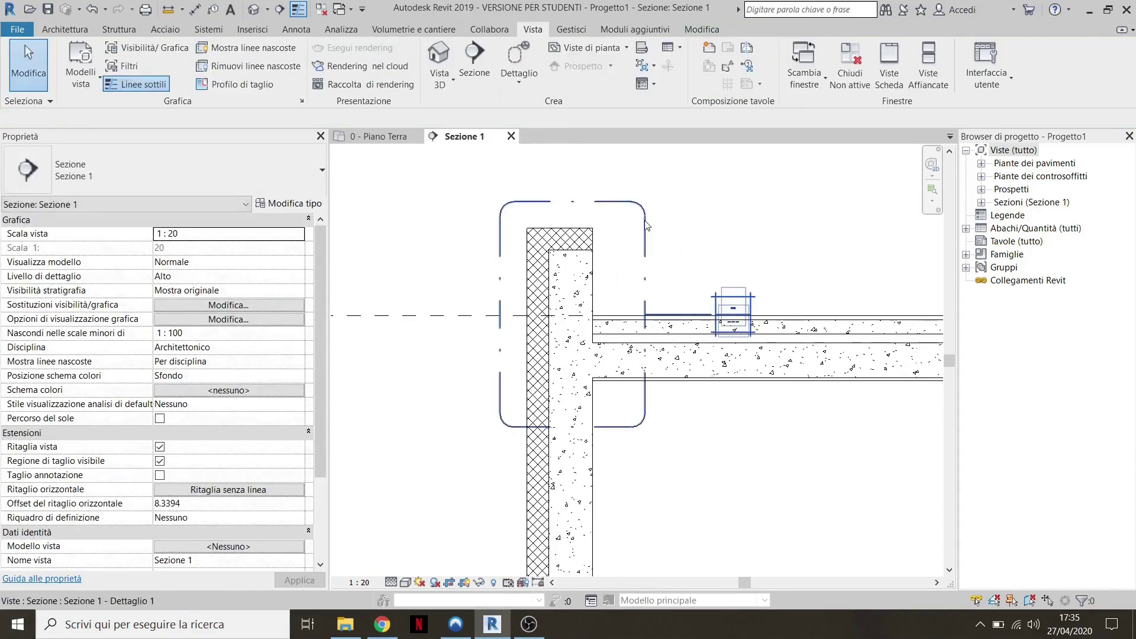
Open Sezione 1 - Dettaglio 1 and turn off its annotation cropping
left_click(981, 202)
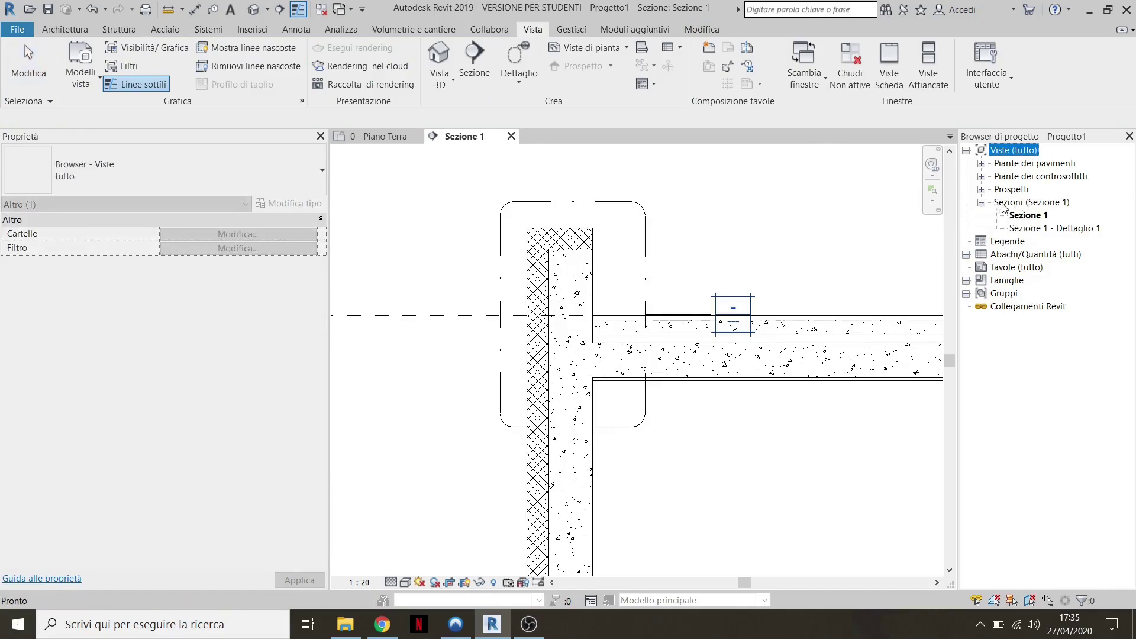
double_click(1076, 229)
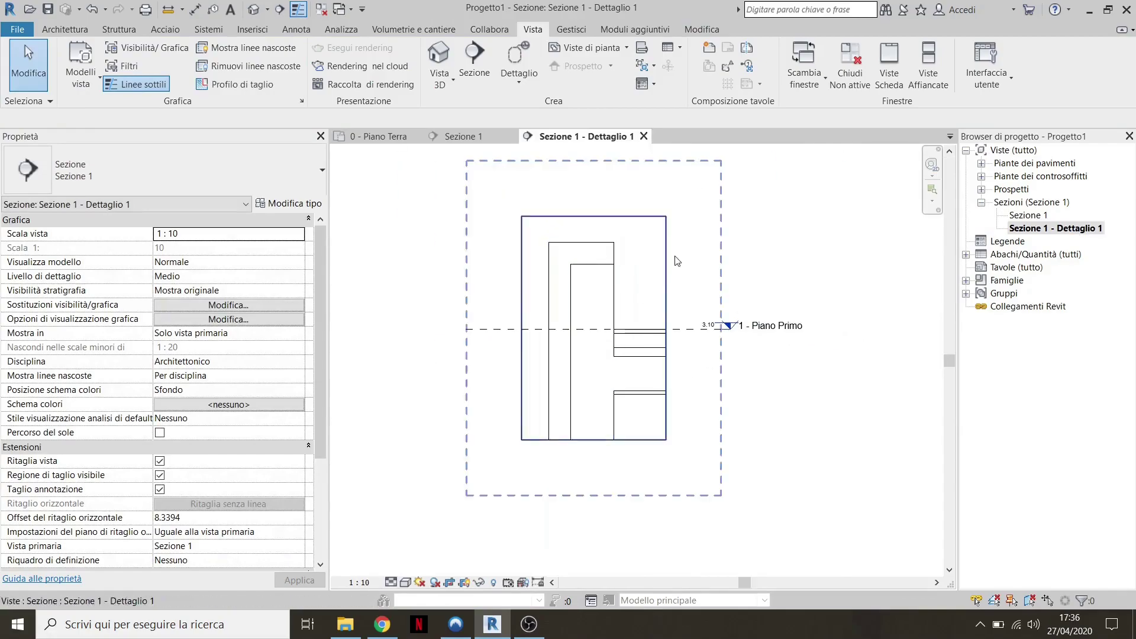
left_click(667, 333)
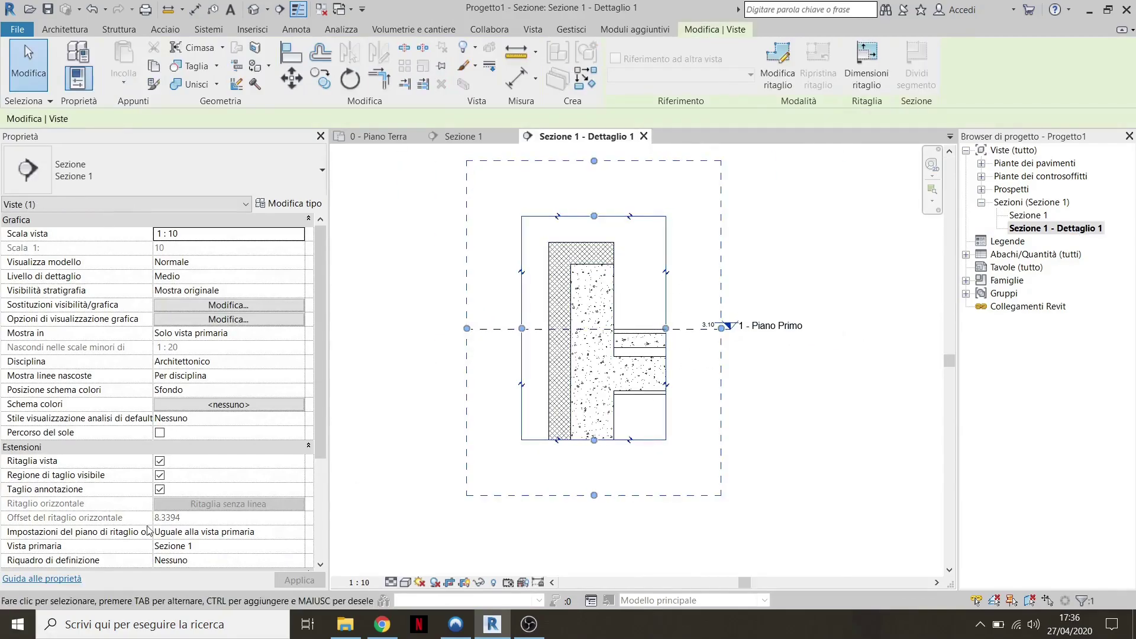
left_click(159, 489)
left_click(532, 29)
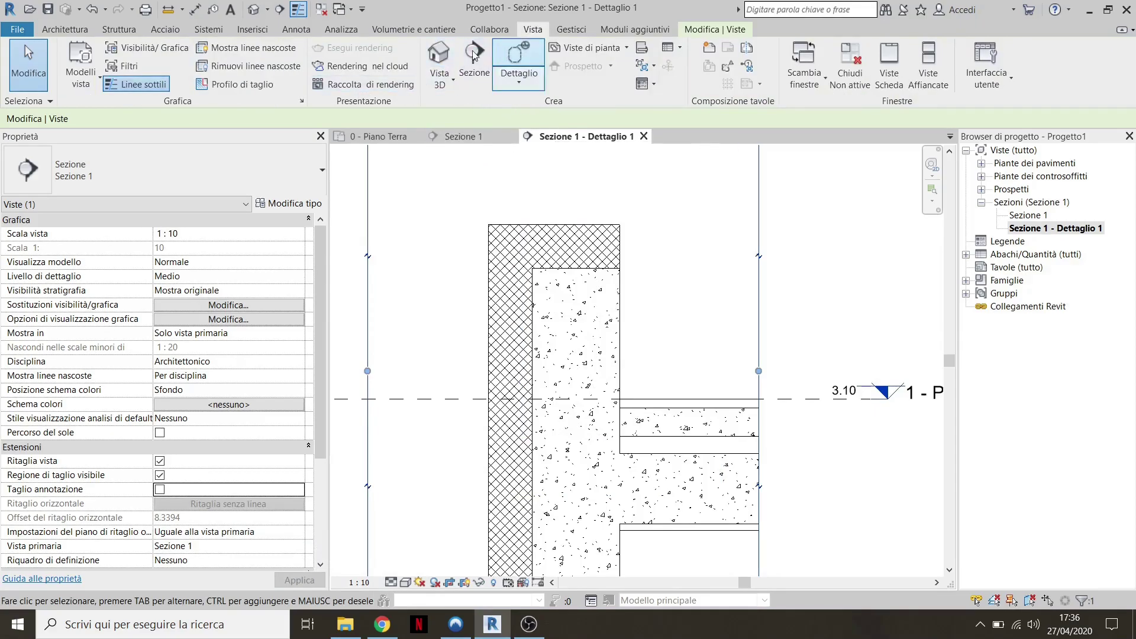
left_click(296, 31)
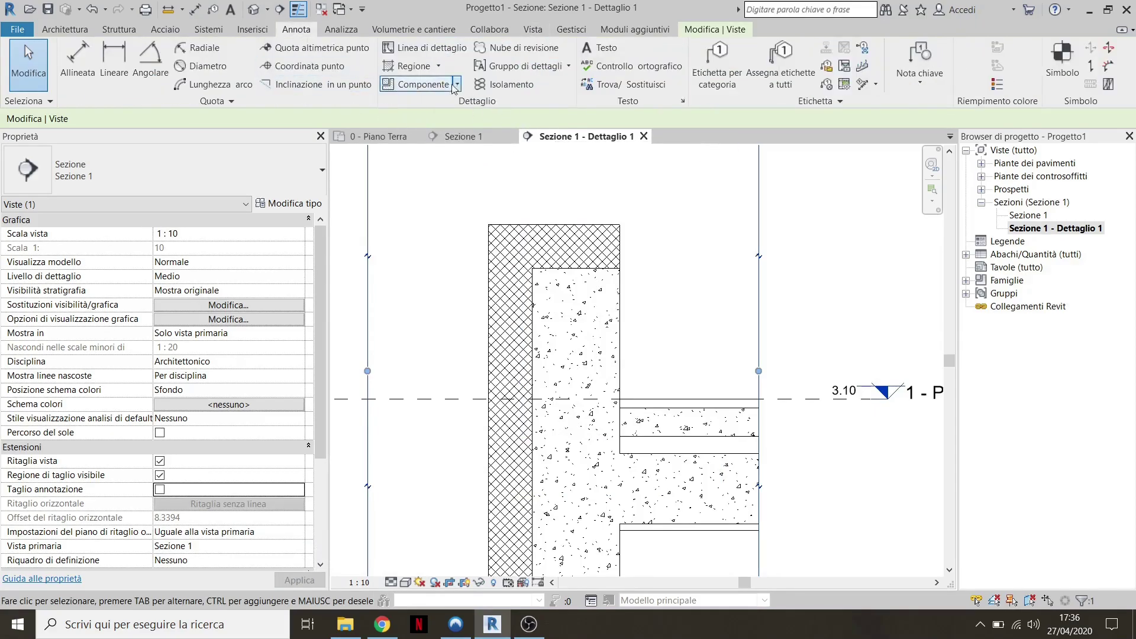
Sketch a thin-line rectangular filled-region boundary from the wall's top corner to the 3.10 slab line
left_click(439, 66)
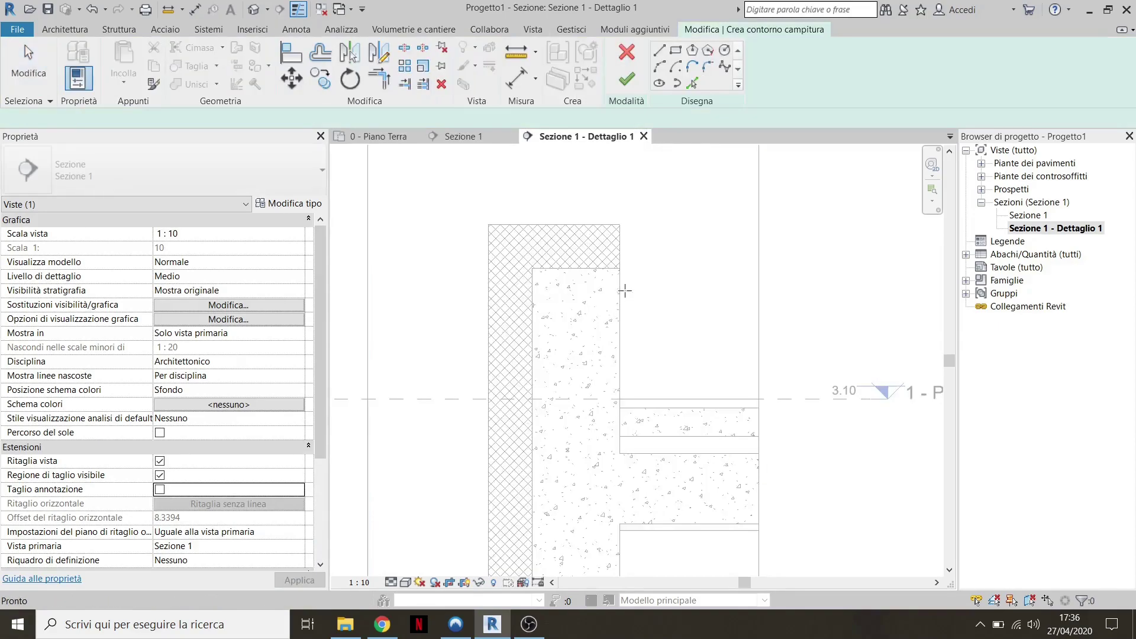
scroll(710, 283, "up", 2)
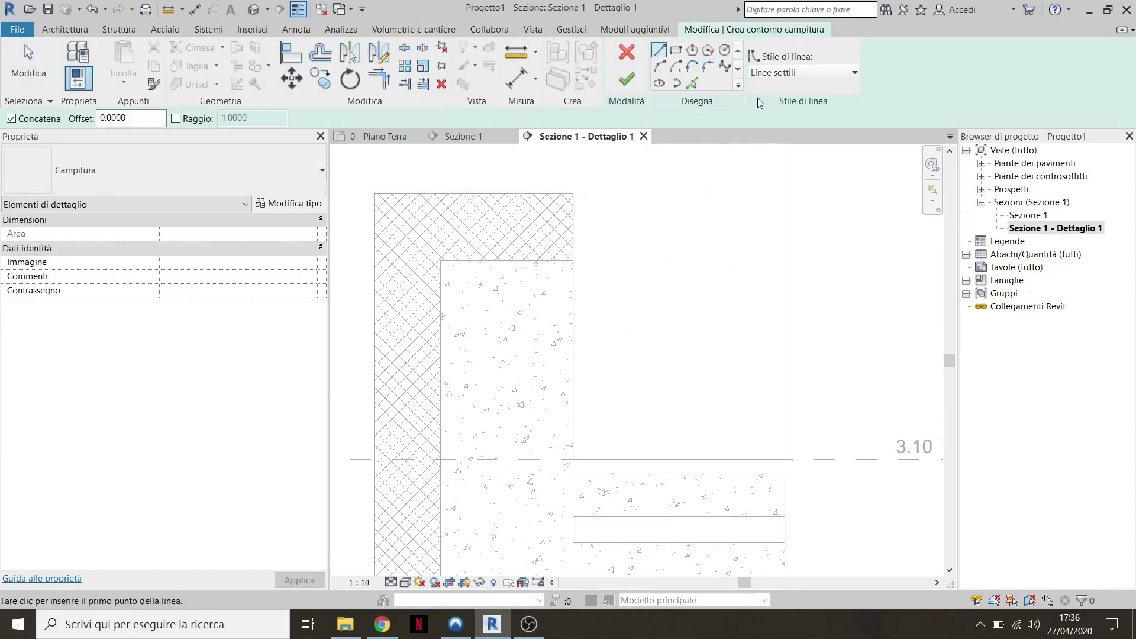
left_click(810, 71)
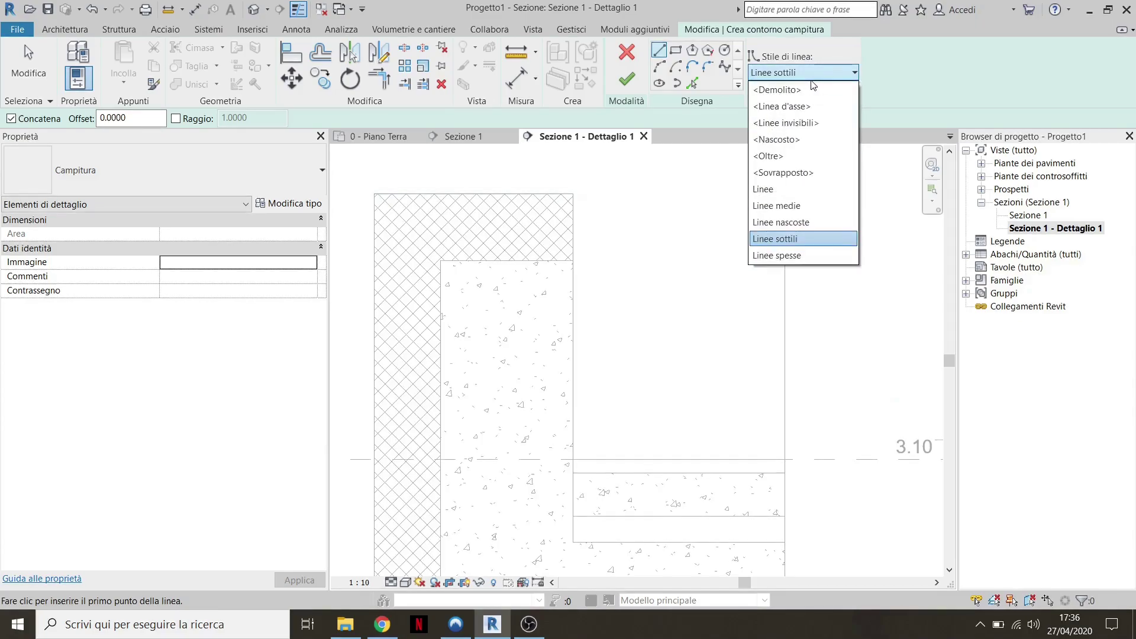
left_click(790, 244)
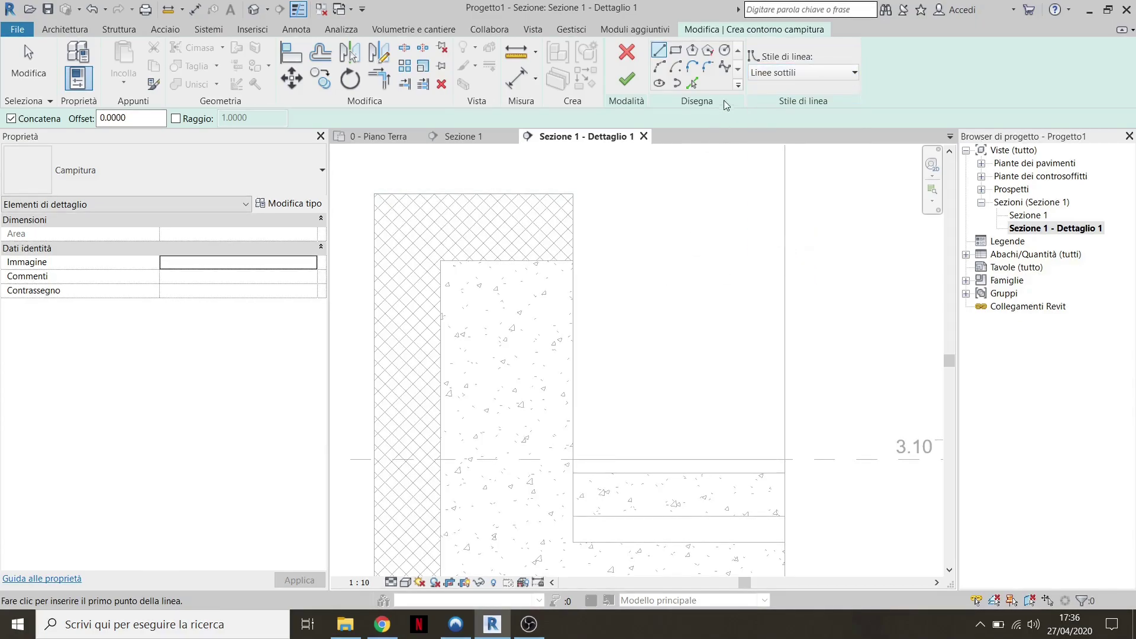
left_click(675, 50)
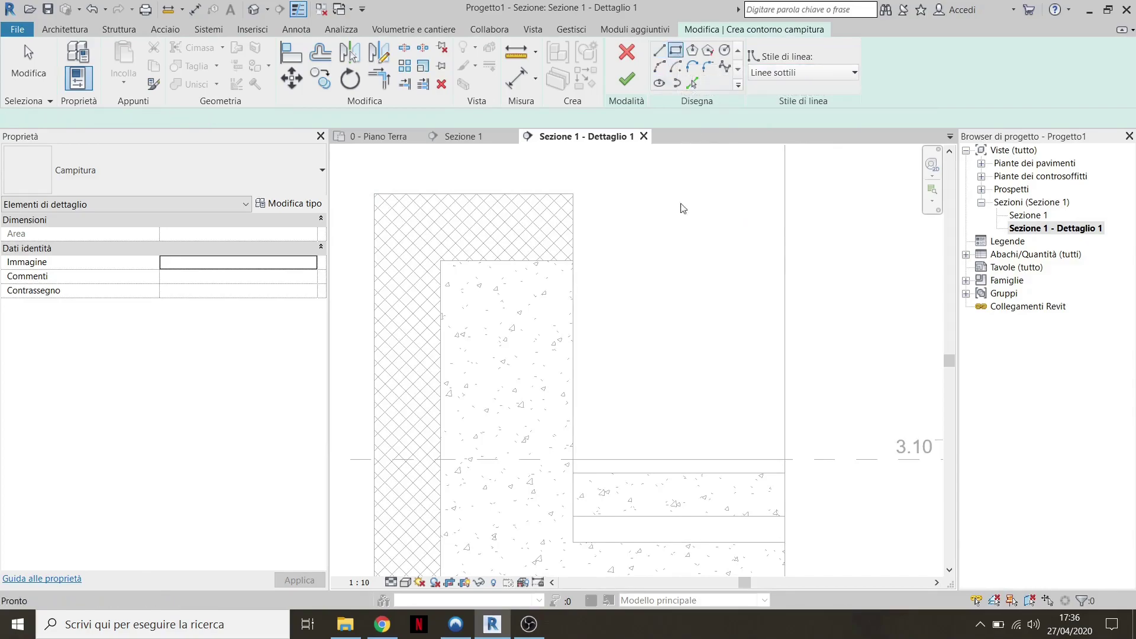
left_click(573, 193)
left_click(617, 306)
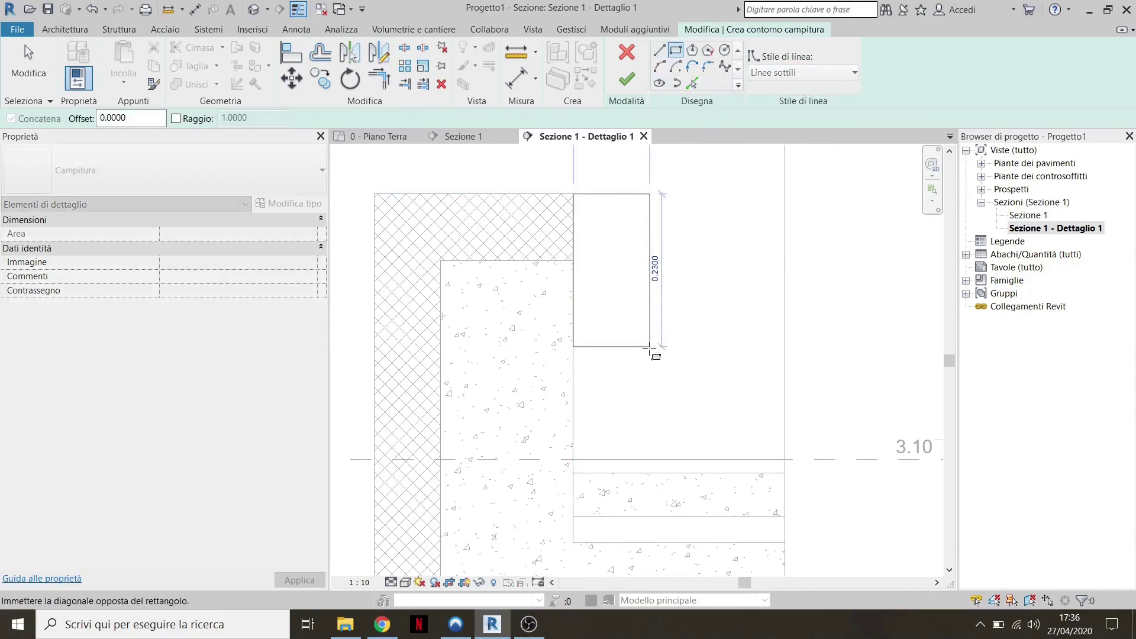
left_click(631, 459)
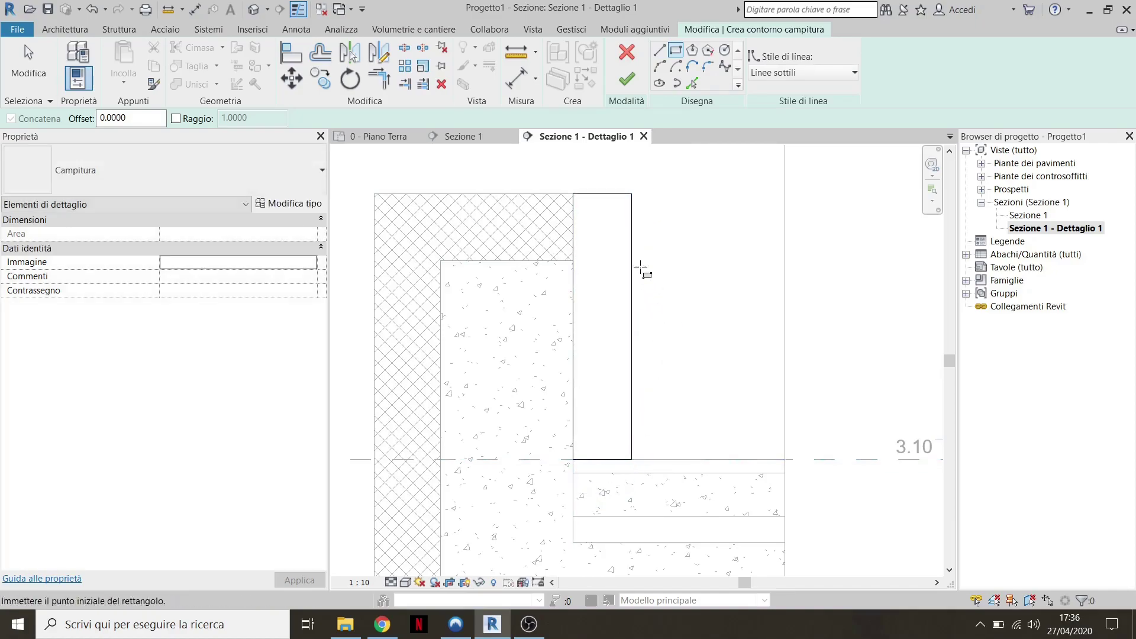
key("Escape")
Set the rectangle's width to 0.1000, move its bottom edge onto the hatch, and finish
left_click(635, 249)
middle_click_drag(635, 249, 626, 200)
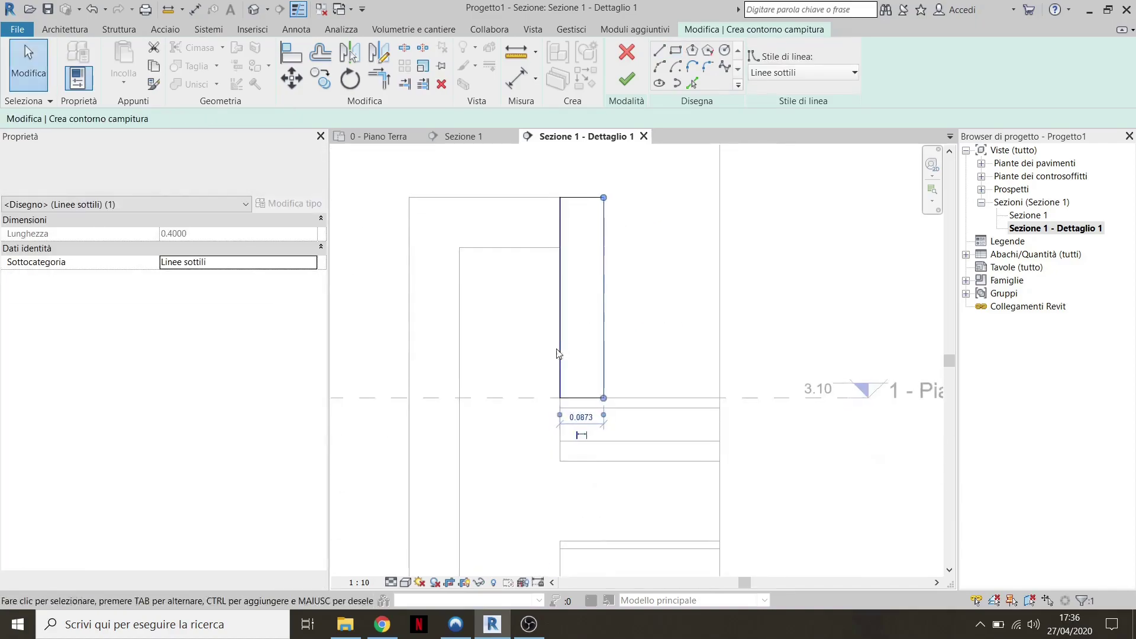
left_click(594, 438)
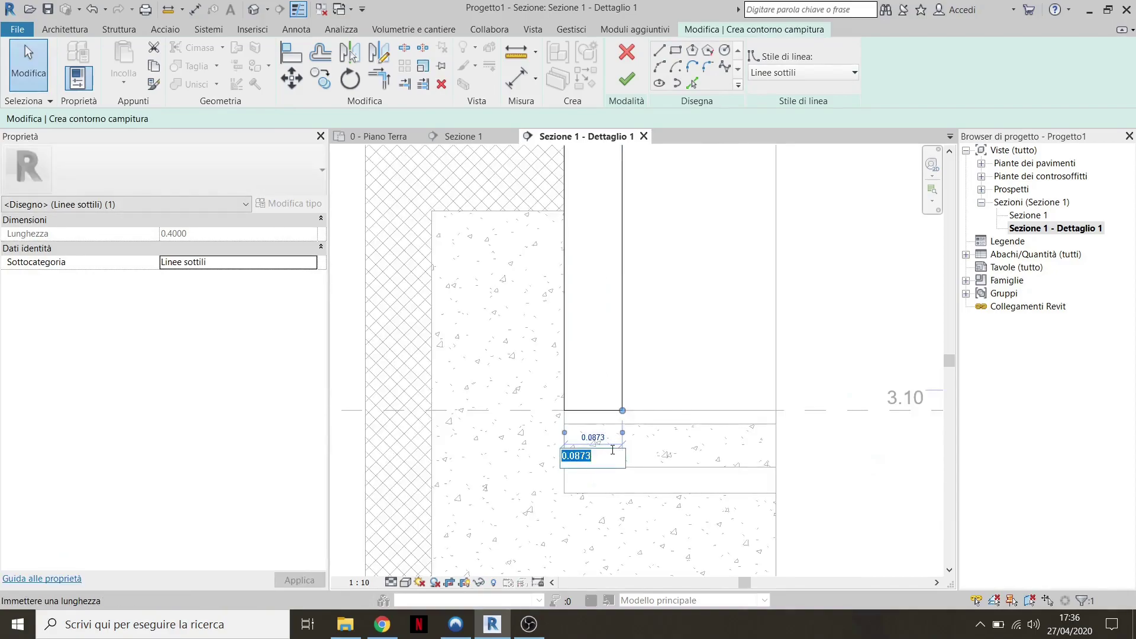
type("0.1000")
key("Return")
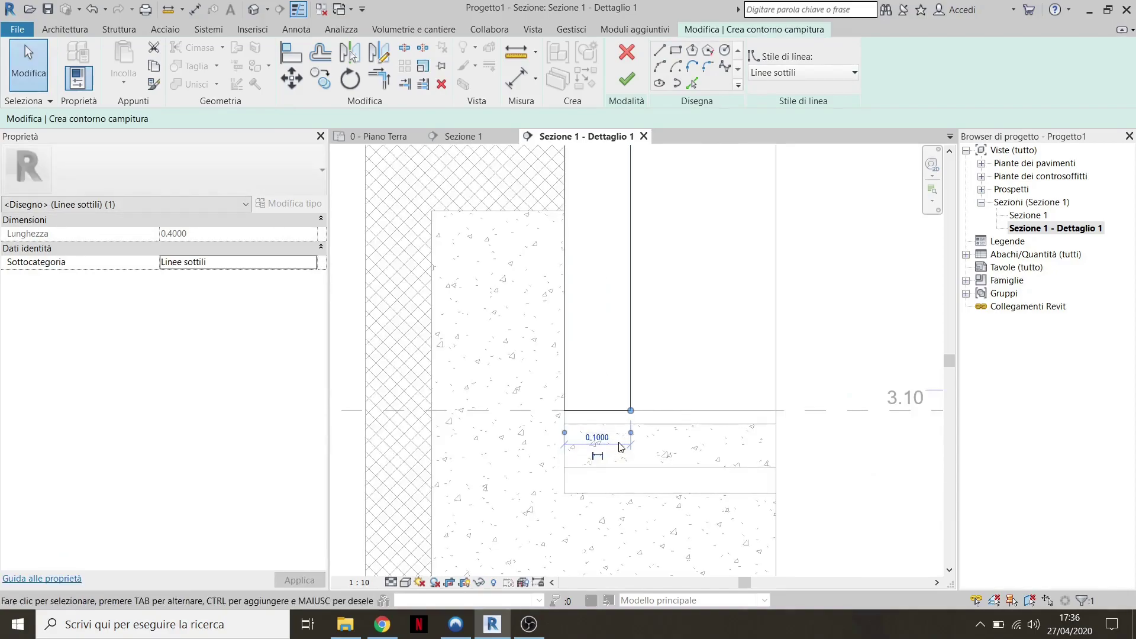
left_click(604, 413)
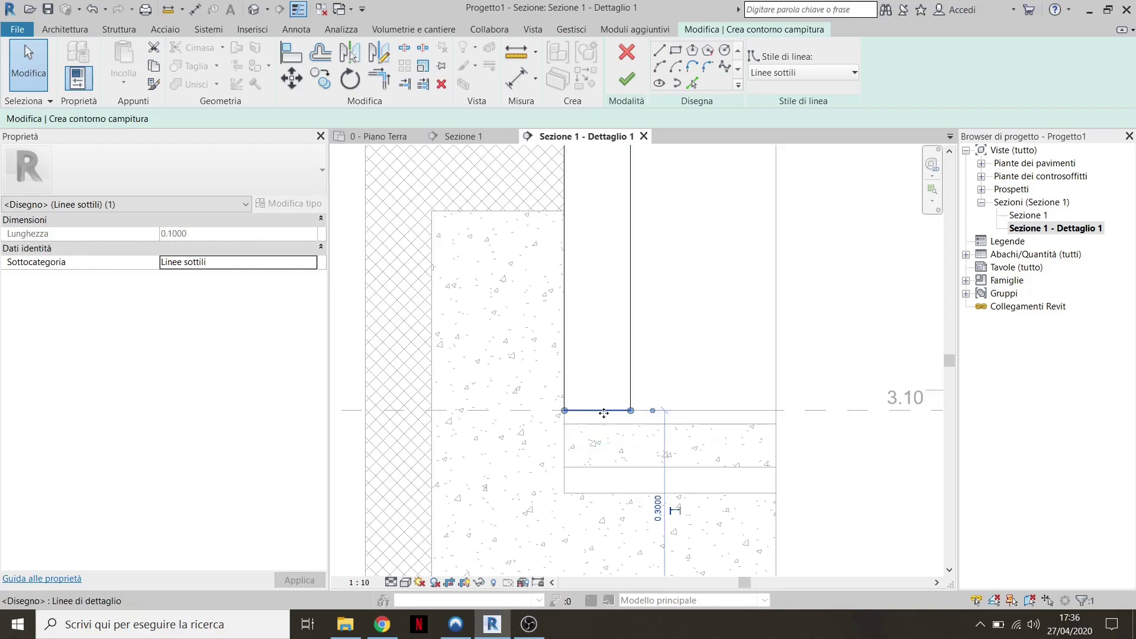
left_click_drag(601, 430, 611, 461)
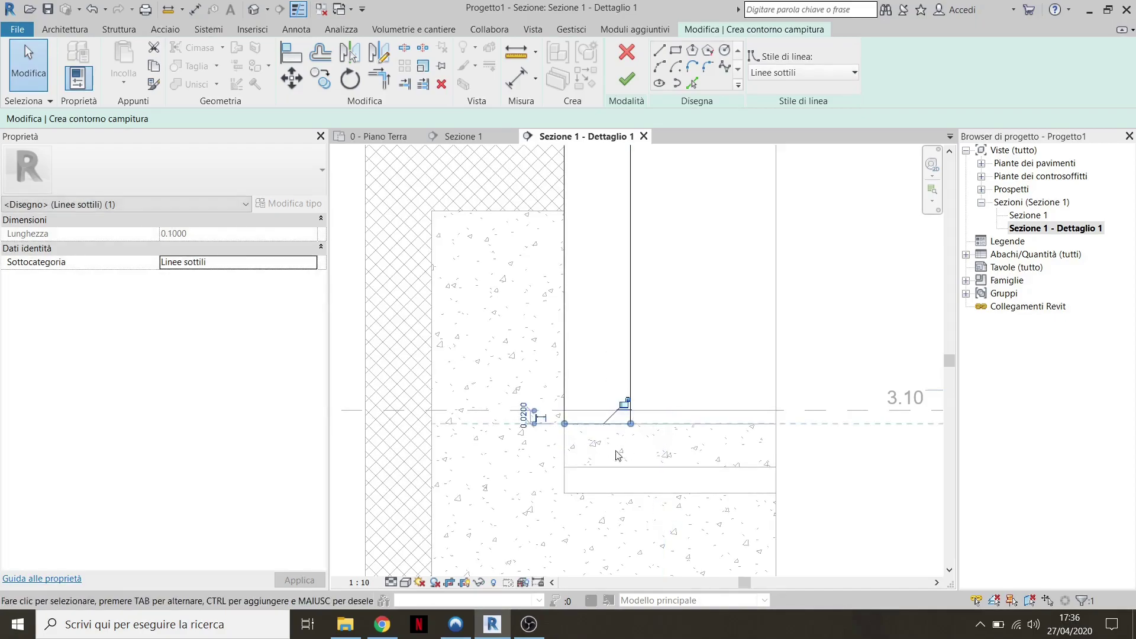
scroll(535, 418, "down", 1)
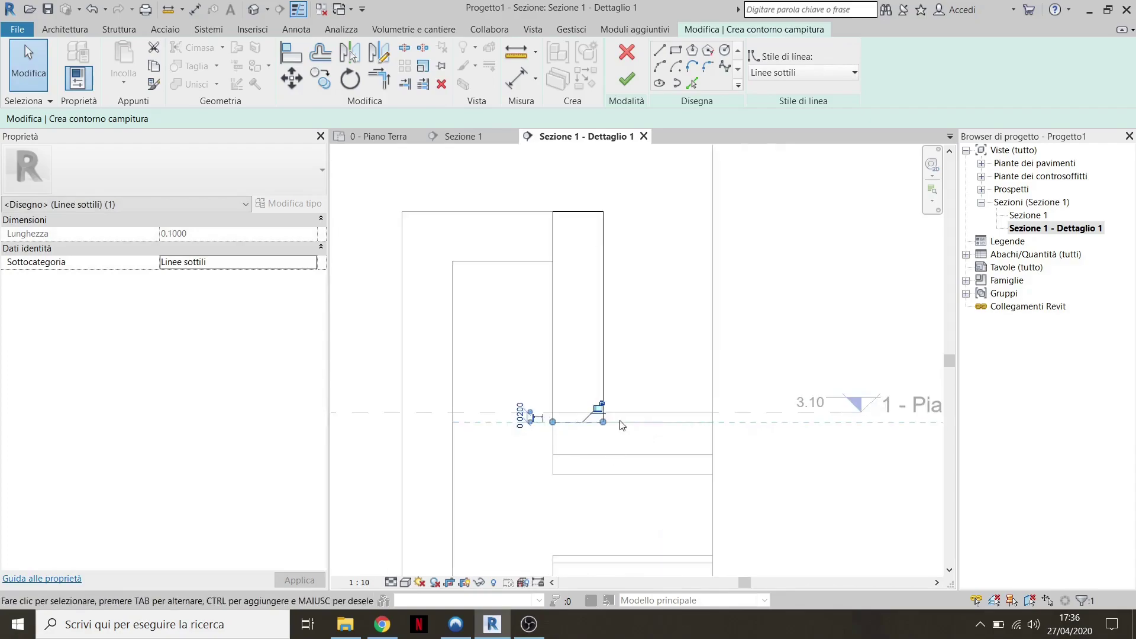
scroll(646, 274, "up", 1)
left_click(630, 87)
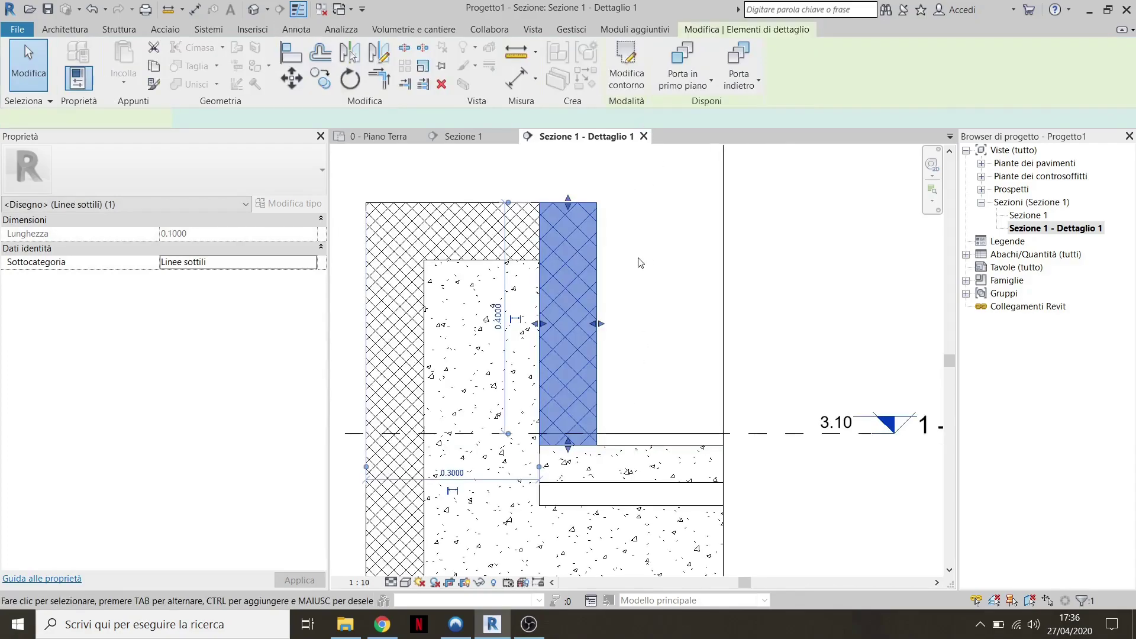
Switch the Campitura region type's foreground pattern to Tratteggio incrociato diagonale 1,5
left_click(645, 269)
middle_click_drag(543, 222, 605, 215)
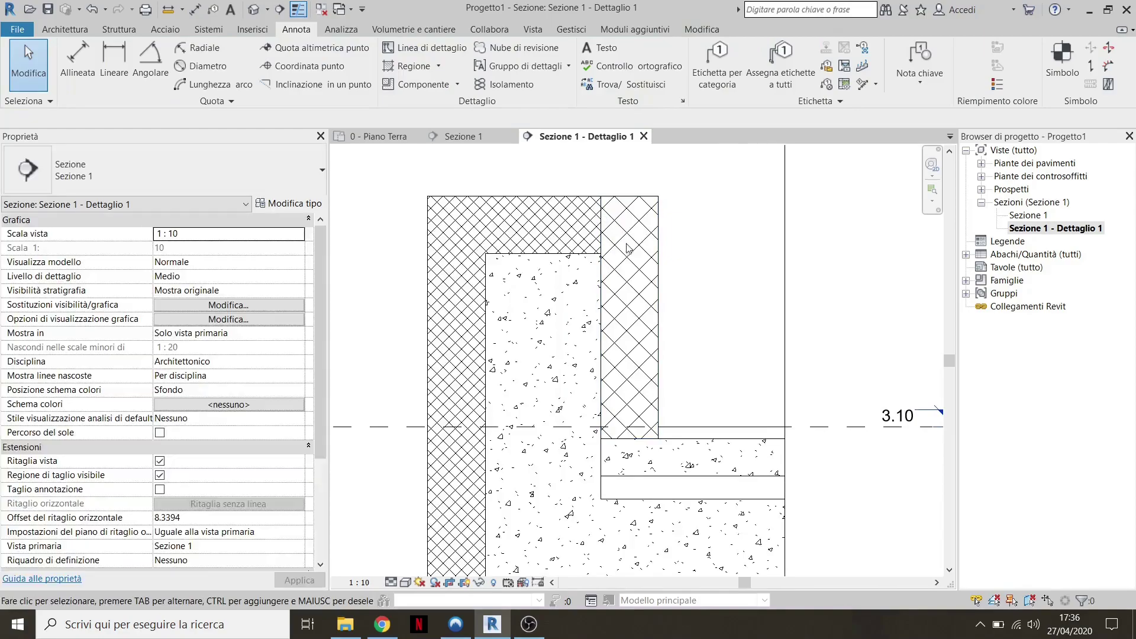
scroll(556, 237, "up", 2)
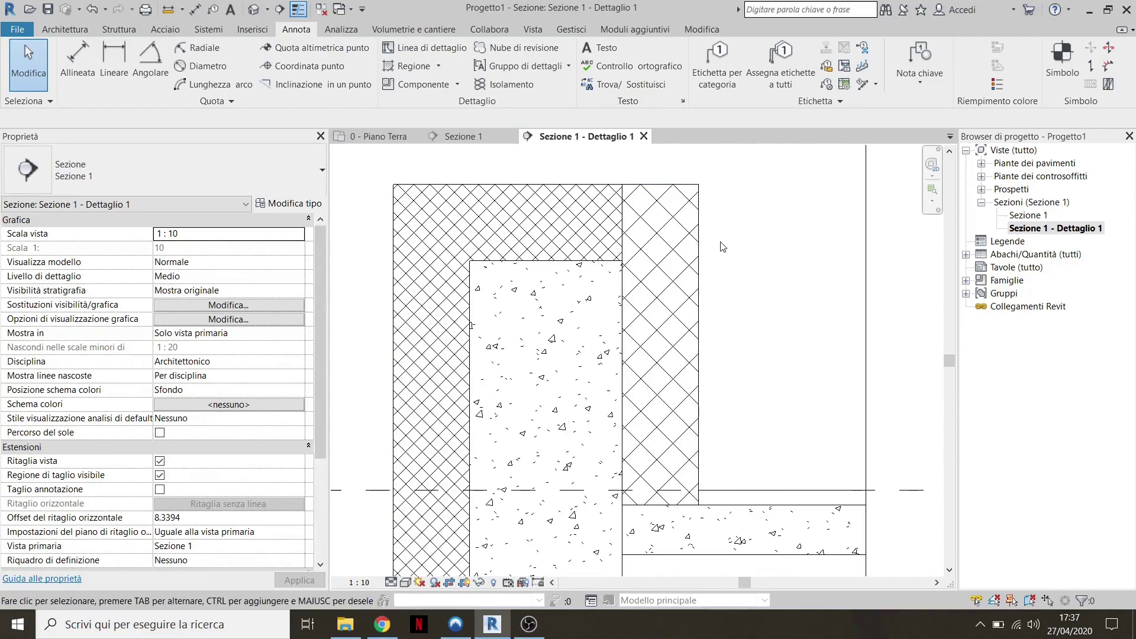
left_click(684, 231)
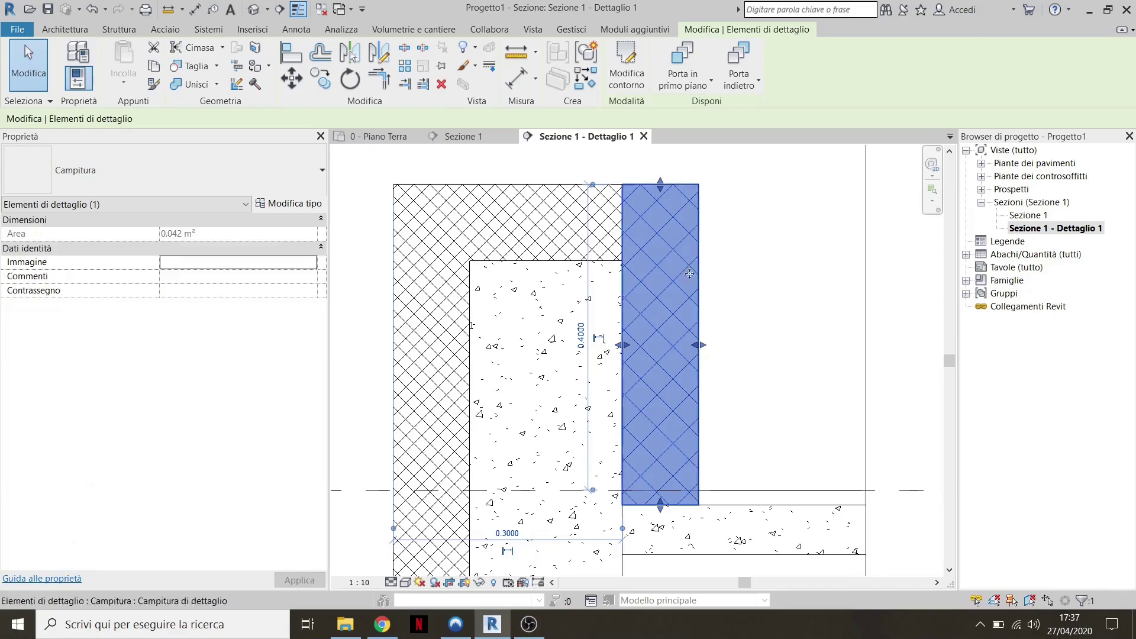
left_click(294, 203)
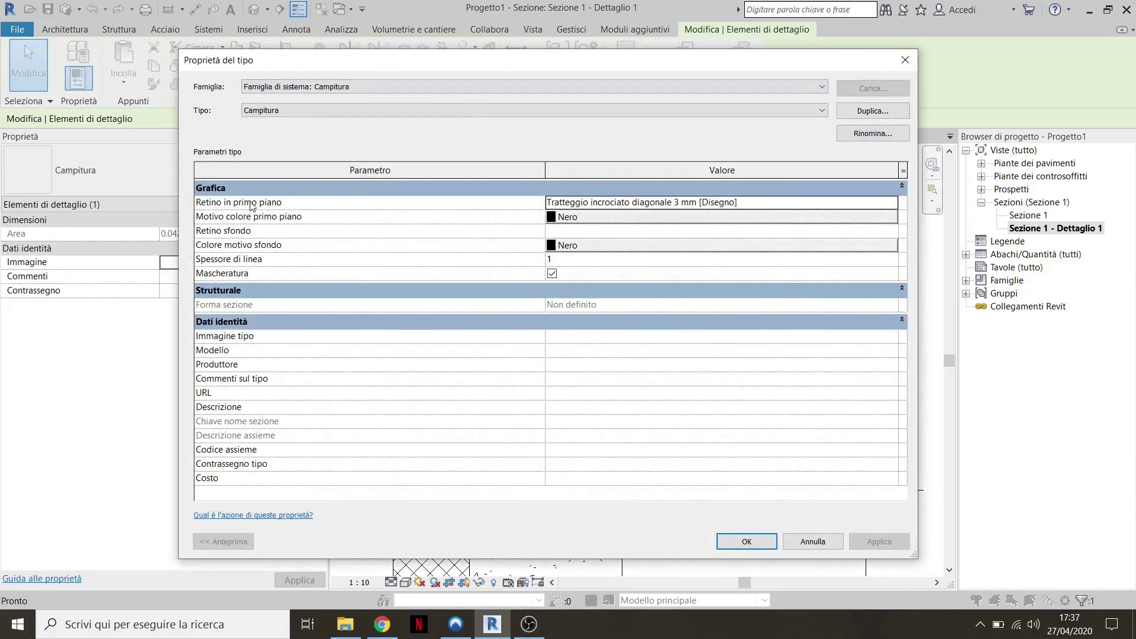
left_click(889, 203)
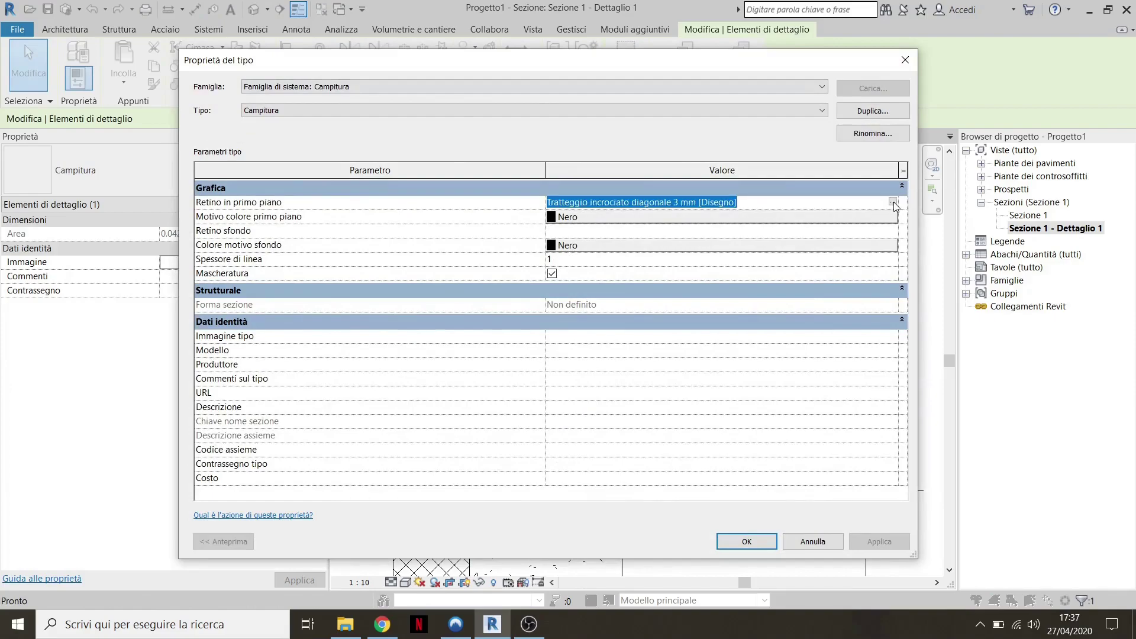
left_click(892, 203)
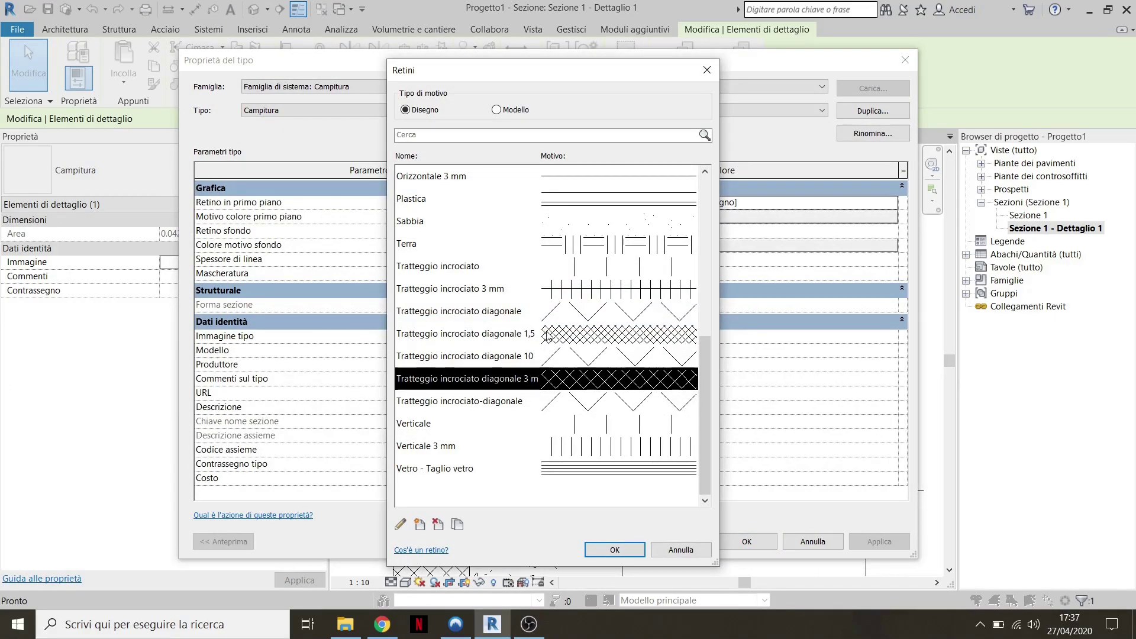
left_click(594, 339)
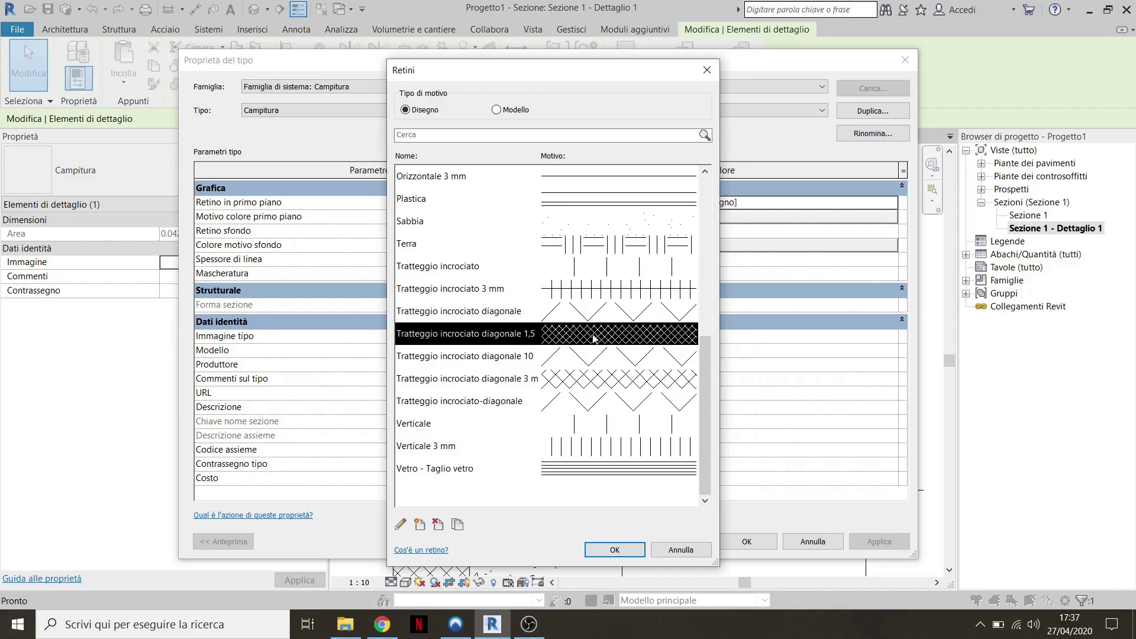
left_click(615, 550)
left_click(747, 542)
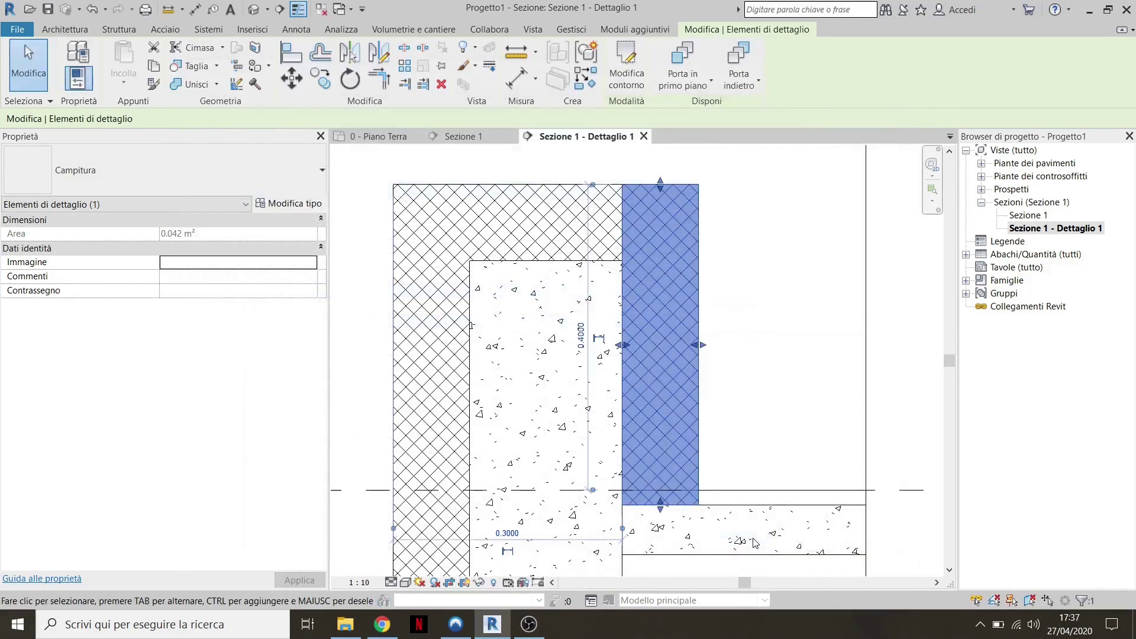
Select the insulation filled region and enter its boundary editing mode
left_click(810, 309)
scroll(619, 249, "down", 2)
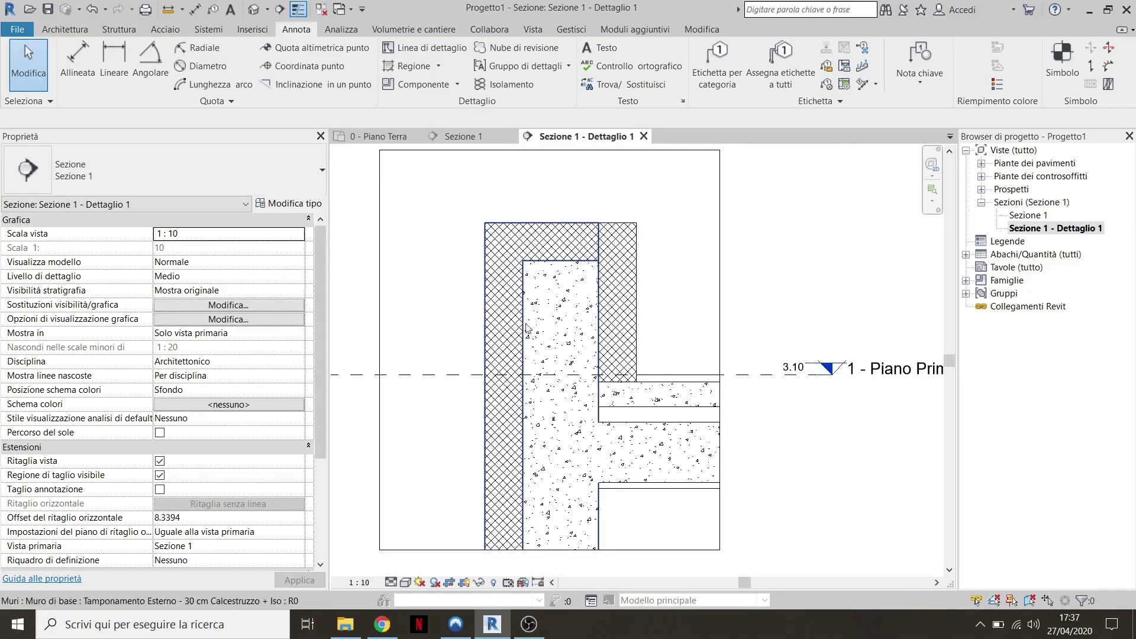
scroll(653, 206, "up", 1)
scroll(653, 206, "up", 1)
scroll(613, 294, "up", 2)
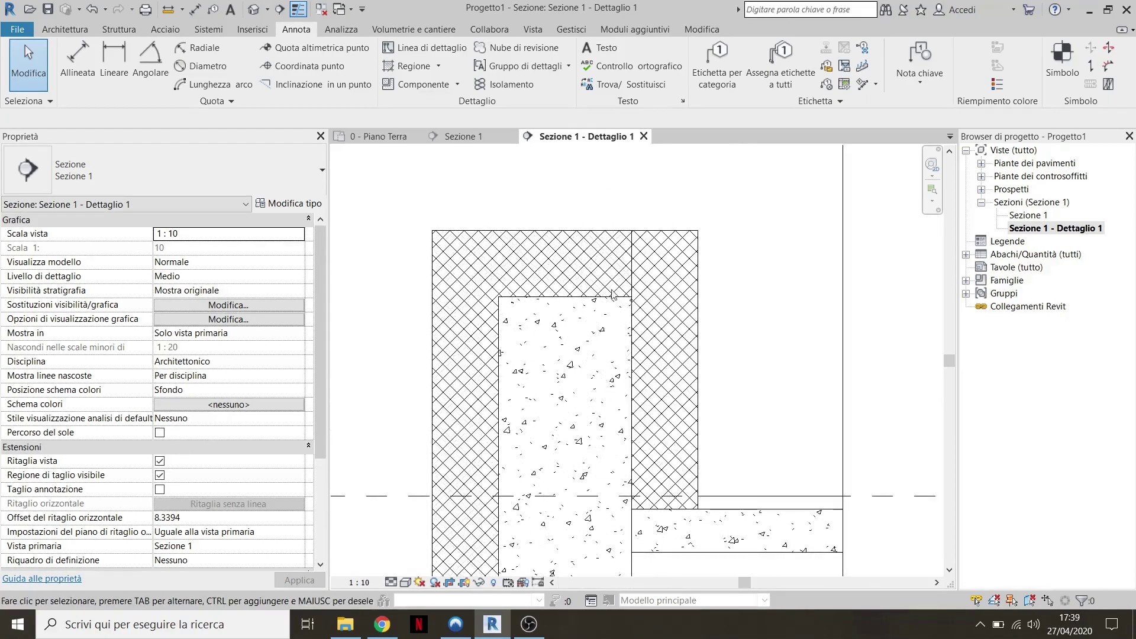
scroll(570, 263, "down", 1)
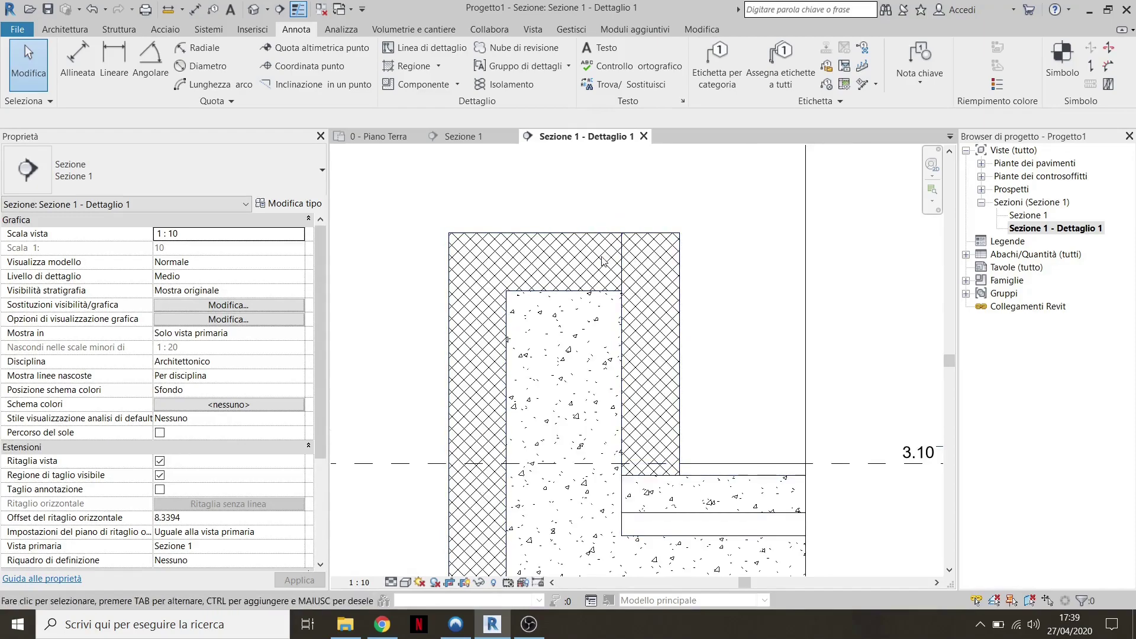
left_click(661, 242)
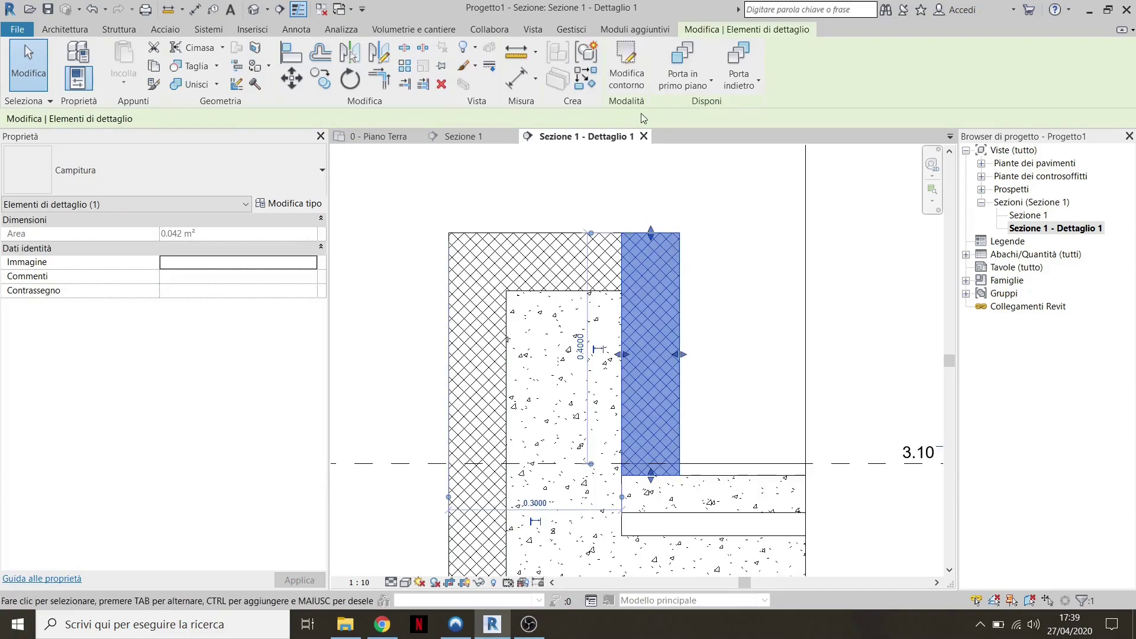
left_click(627, 69)
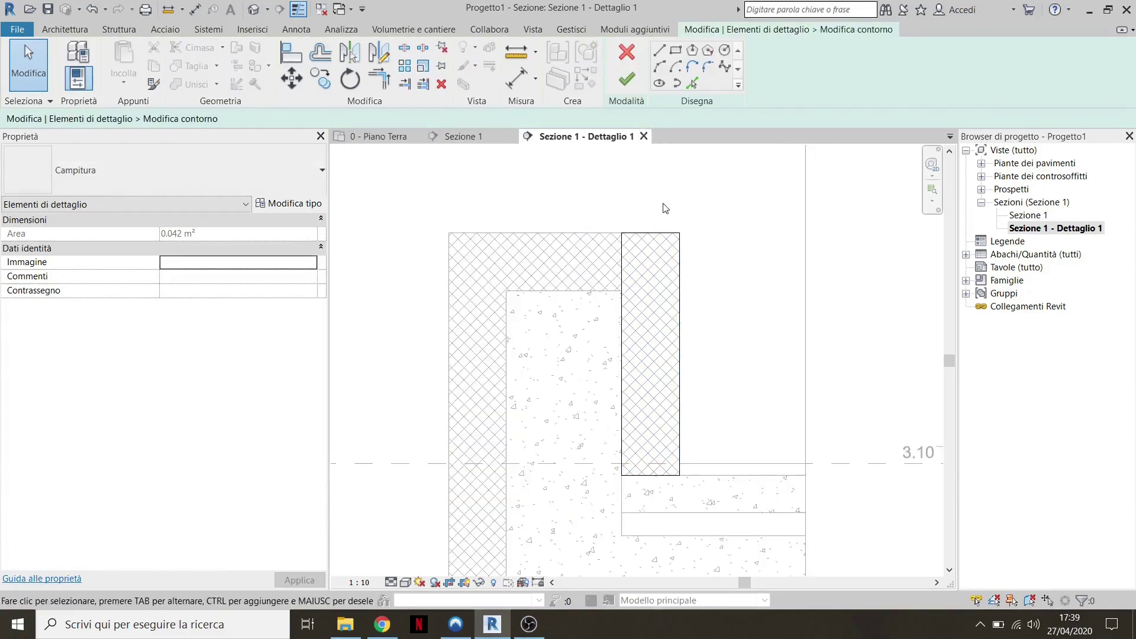
Remove the left boundary line and extend the top edge left across the wall top
left_click(622, 248)
scroll(622, 230, "up", 2)
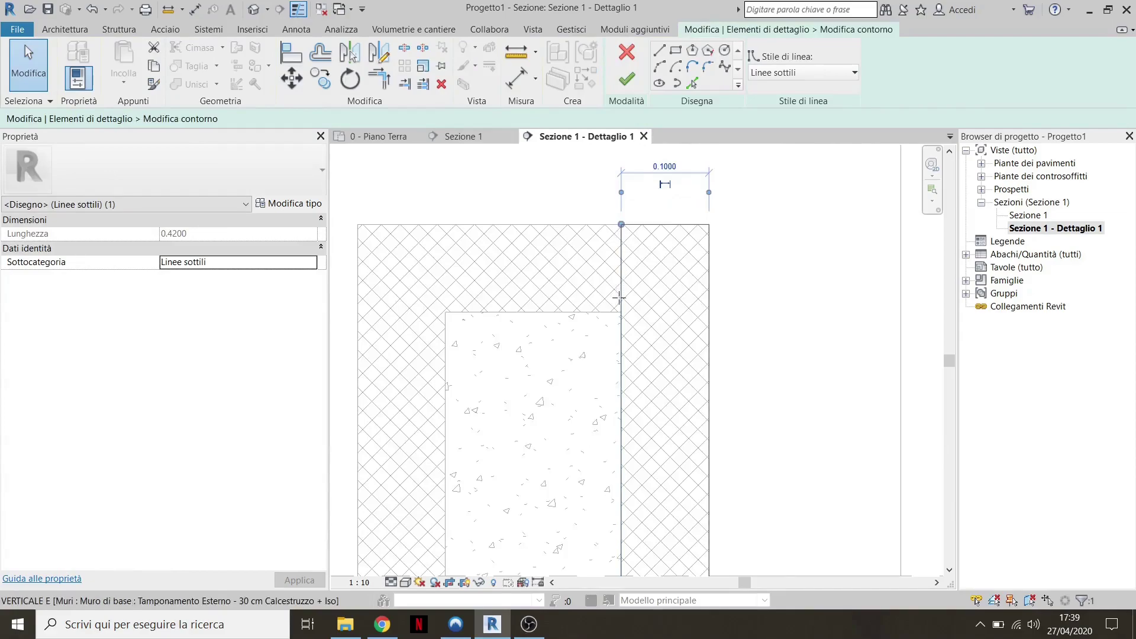
left_click_drag(621, 225, 621, 312)
scroll(677, 271, "down", 2)
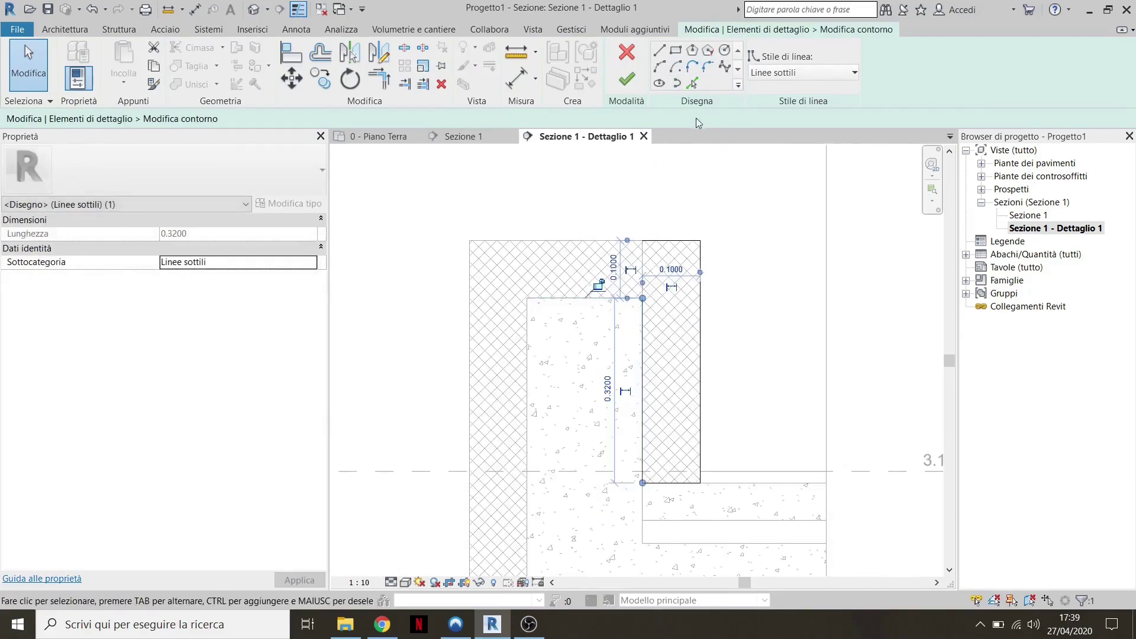
key("Delete")
left_click(680, 240)
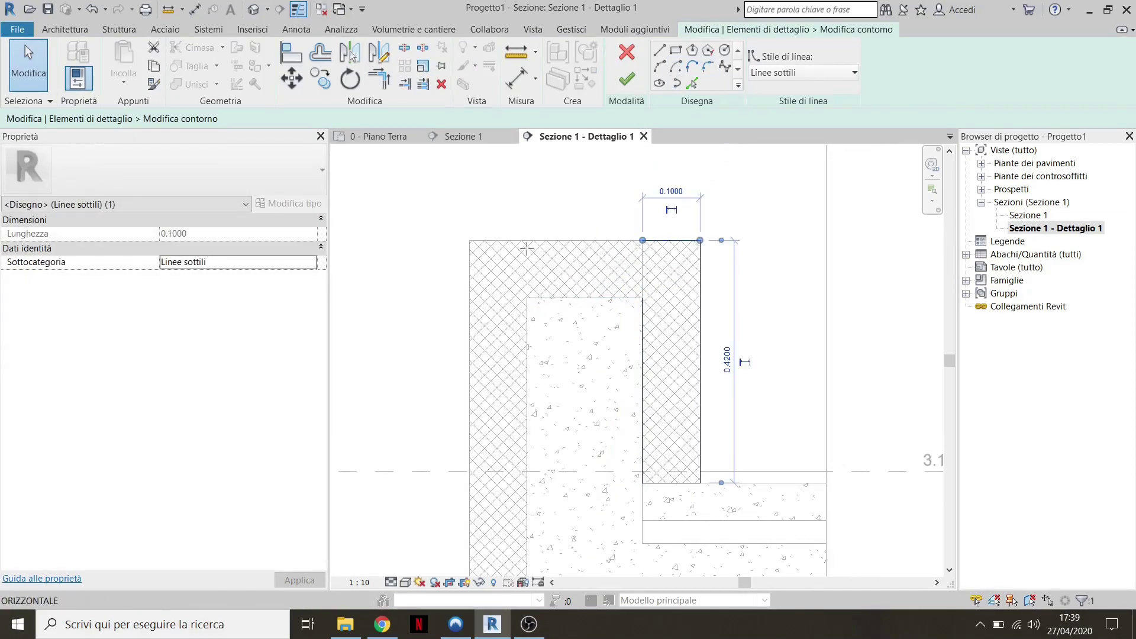
left_click_drag(643, 240, 469, 240)
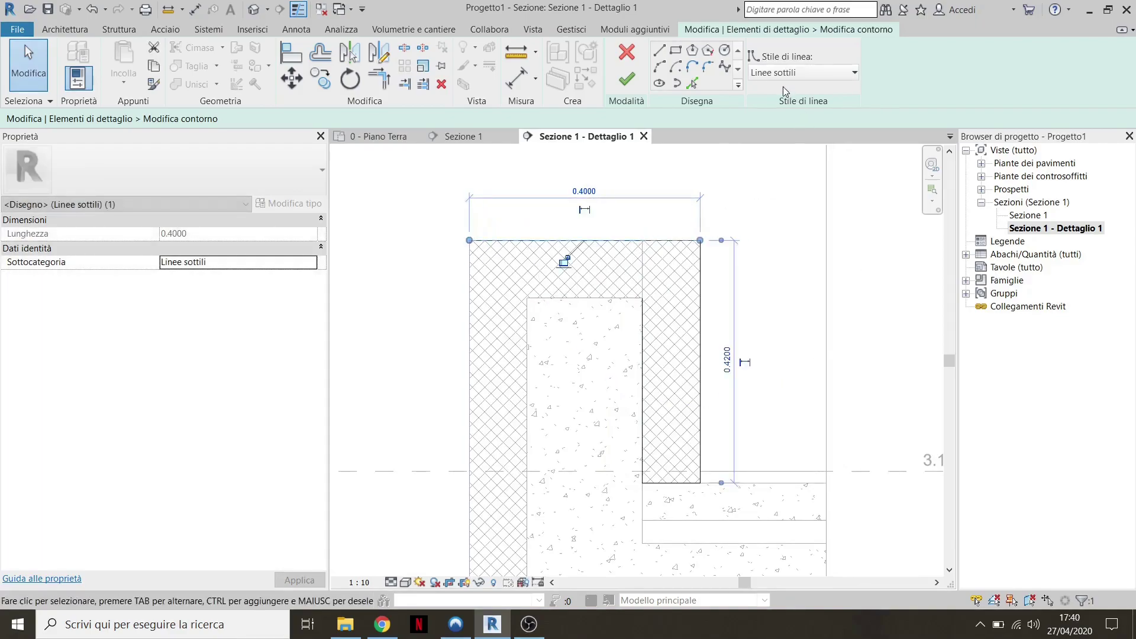
Draw the horizontal and diagonal closing lines, make the diagonal invisible, and finish
left_click(659, 50)
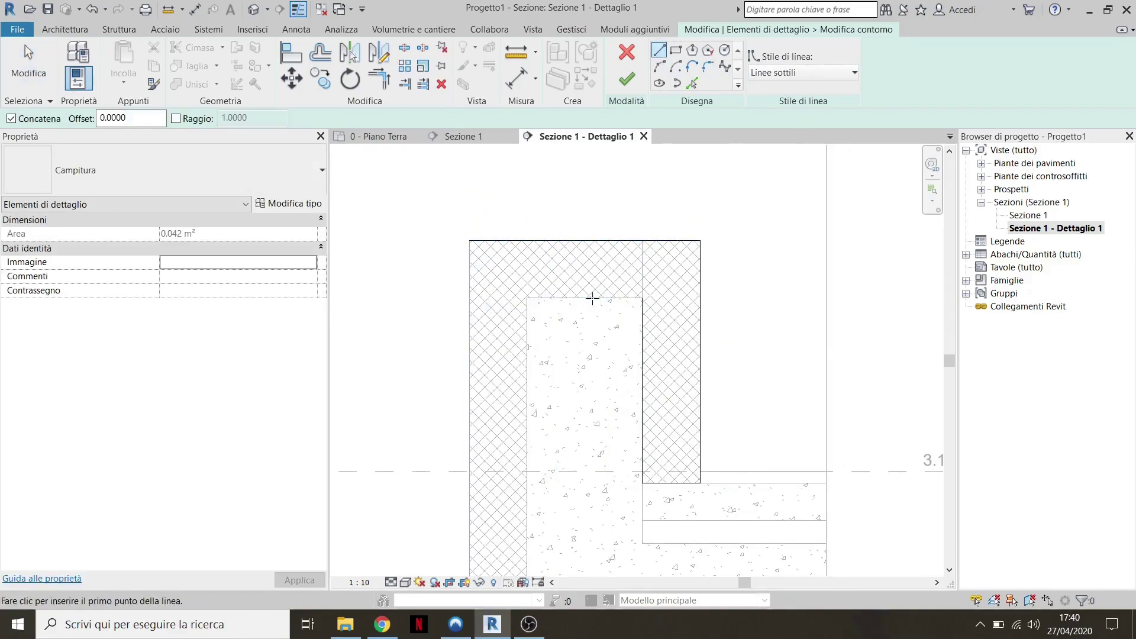
left_click(643, 298)
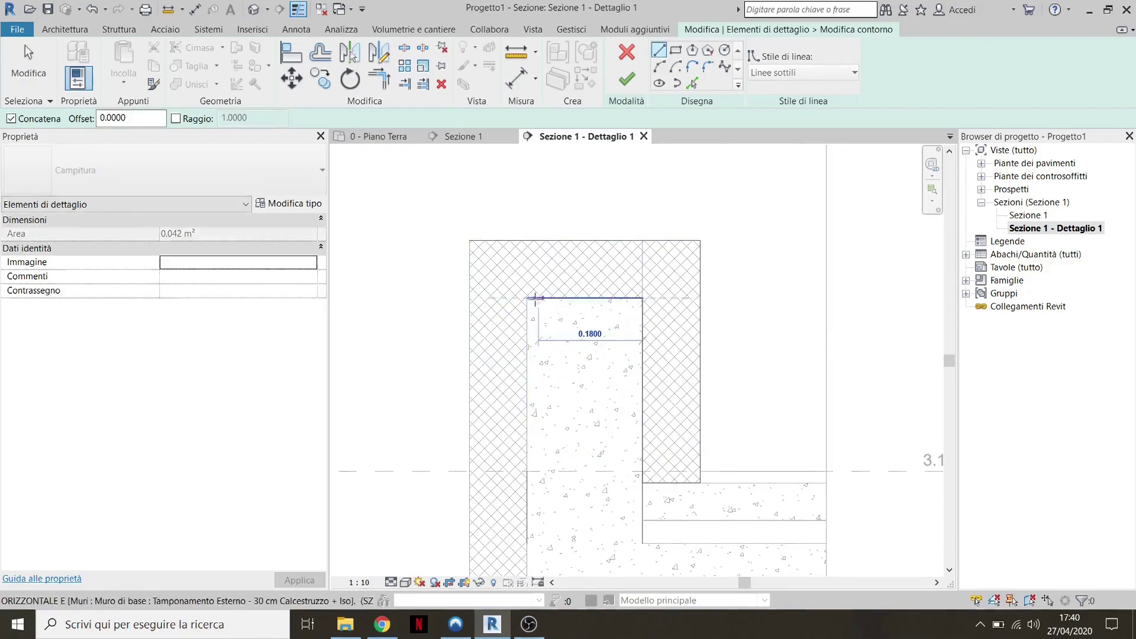
left_click(527, 298)
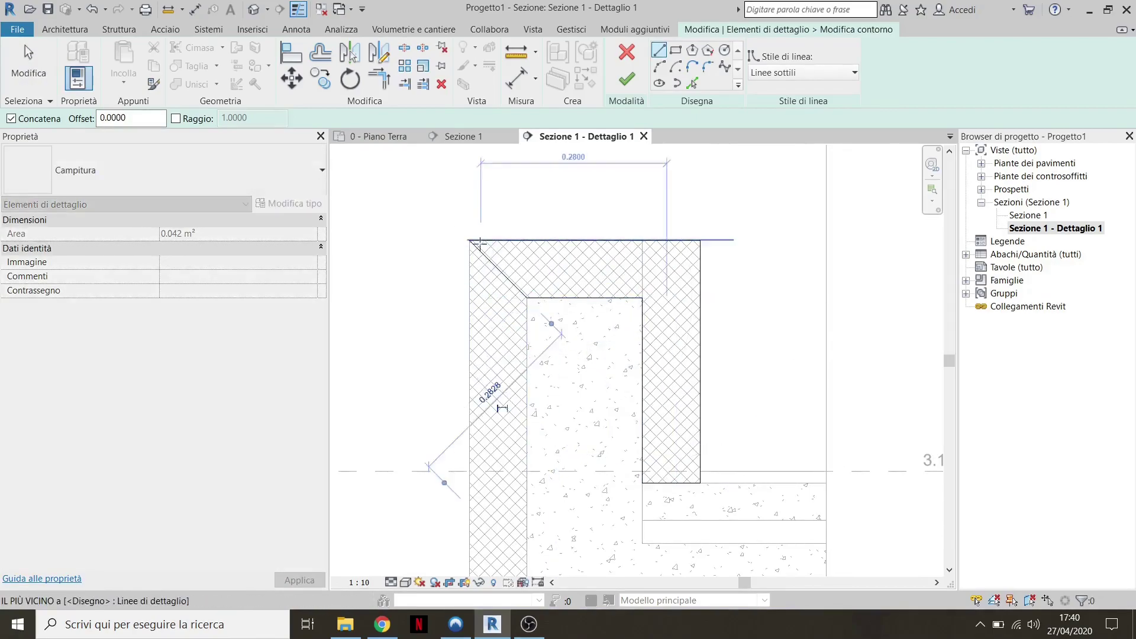
left_click(480, 242)
scroll(479, 242, "up", 2)
key("Escape")
key("Escape")
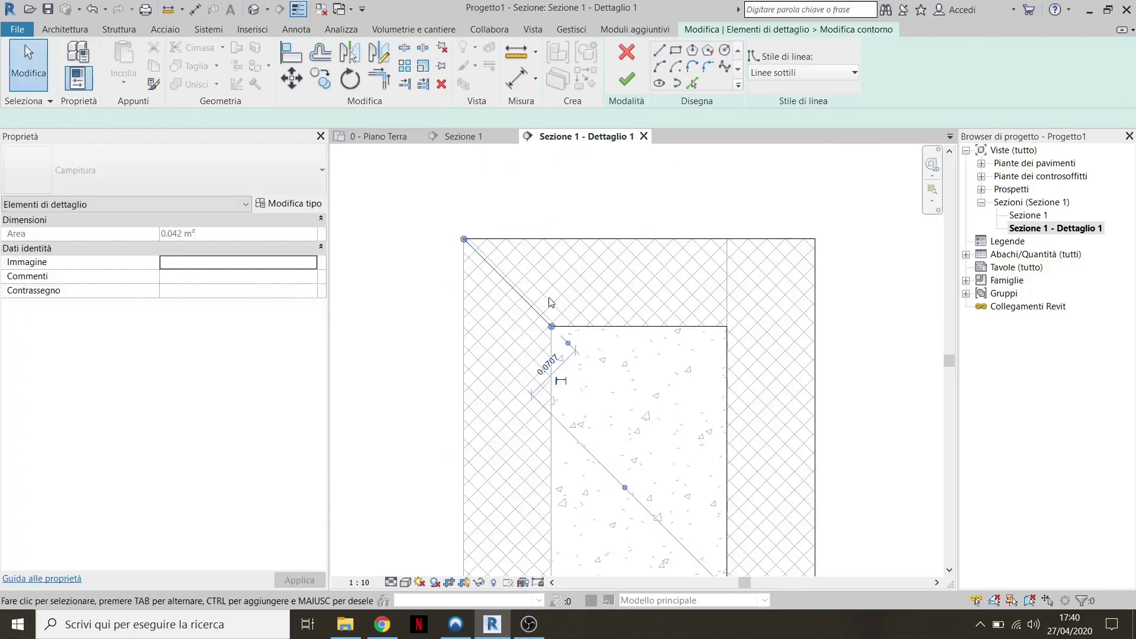
left_click(550, 302)
left_click(810, 73)
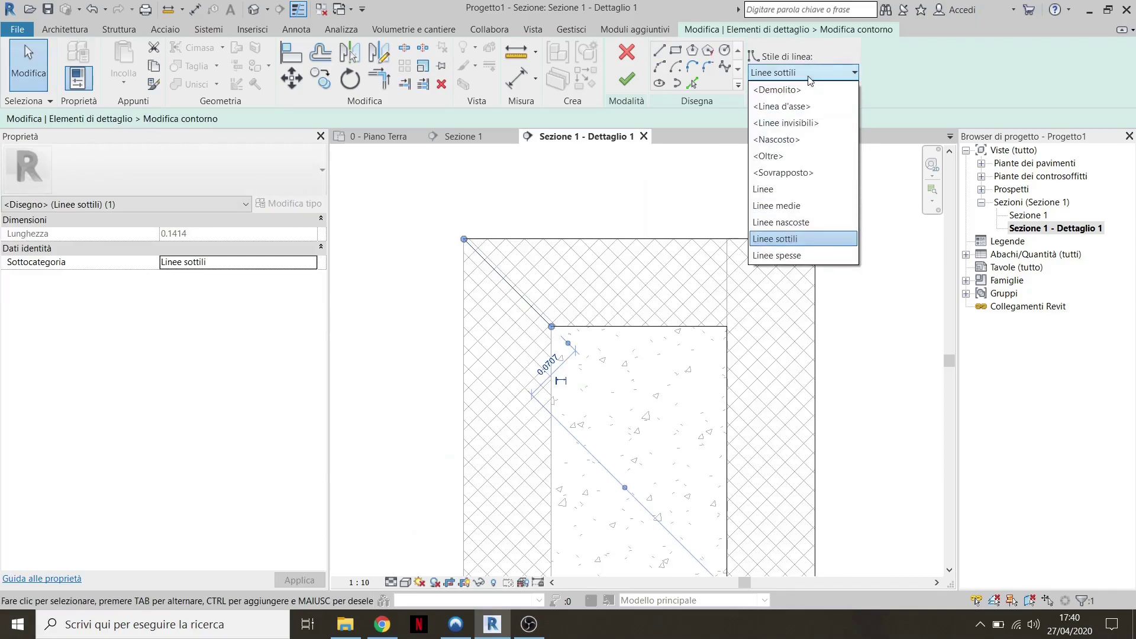
left_click(787, 123)
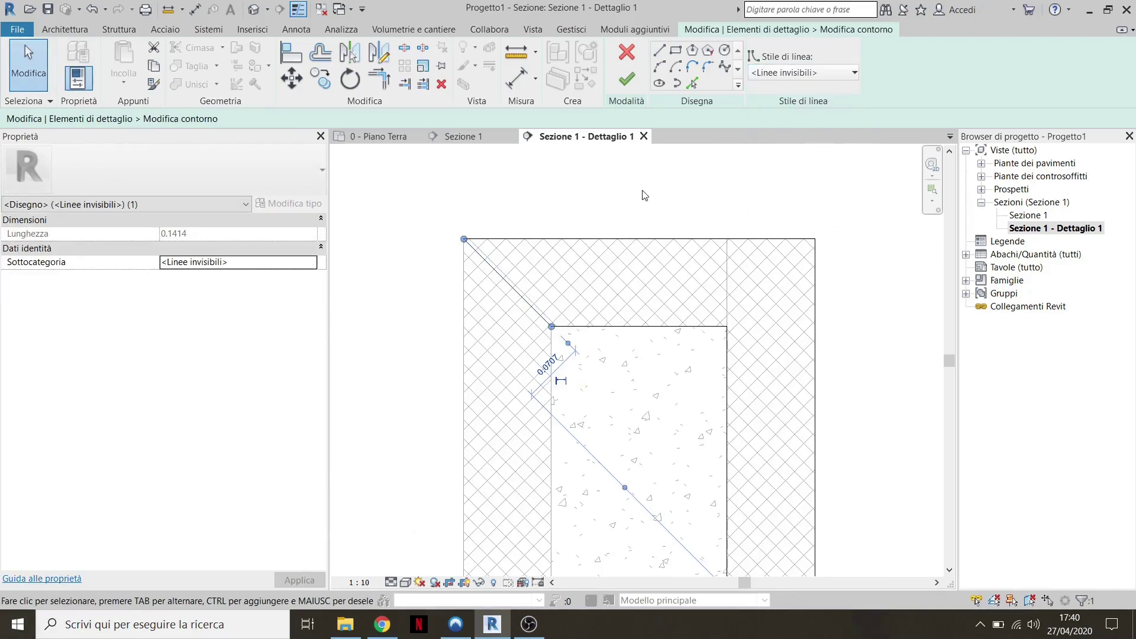
left_click(627, 78)
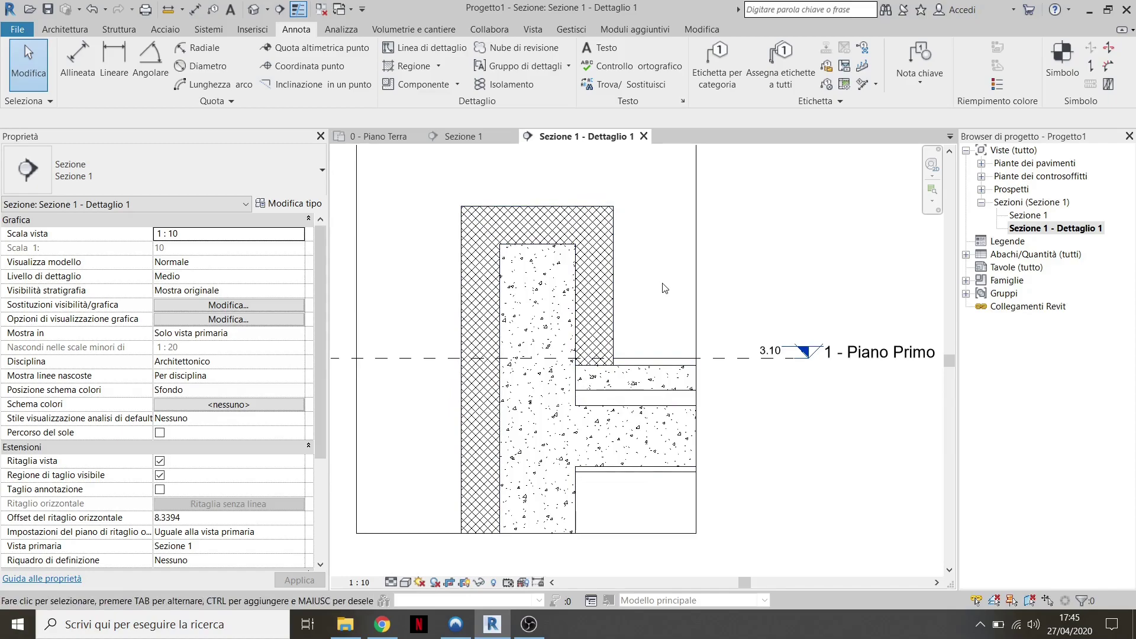
Zoom in and select the Latero Cementizio - dettaglio copertura slab (0.3000 thick, 1 - Piano Primo)
scroll(664, 349, "up", 2)
scroll(662, 354, "up", 2)
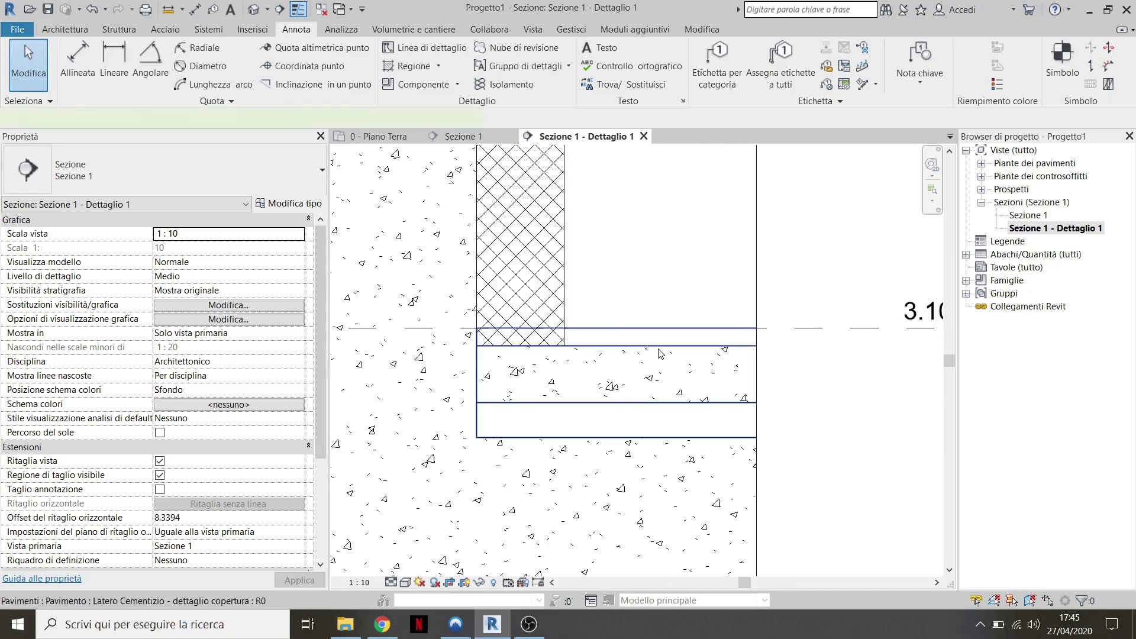
left_click(661, 353)
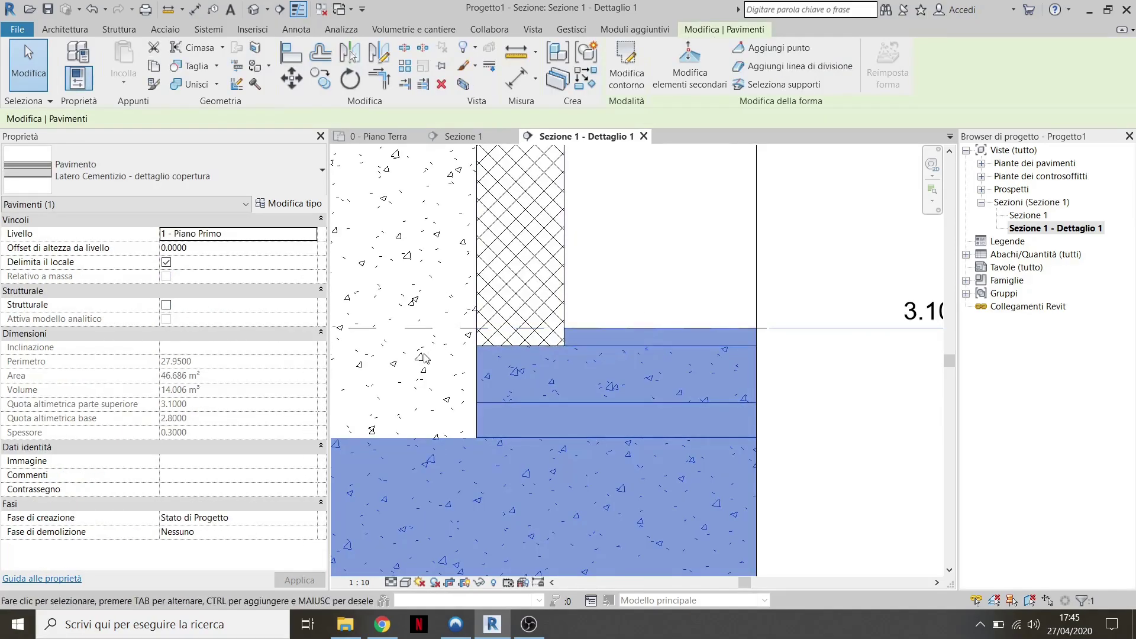
scroll(512, 342, "down", 2)
scroll(540, 317, "up", 2)
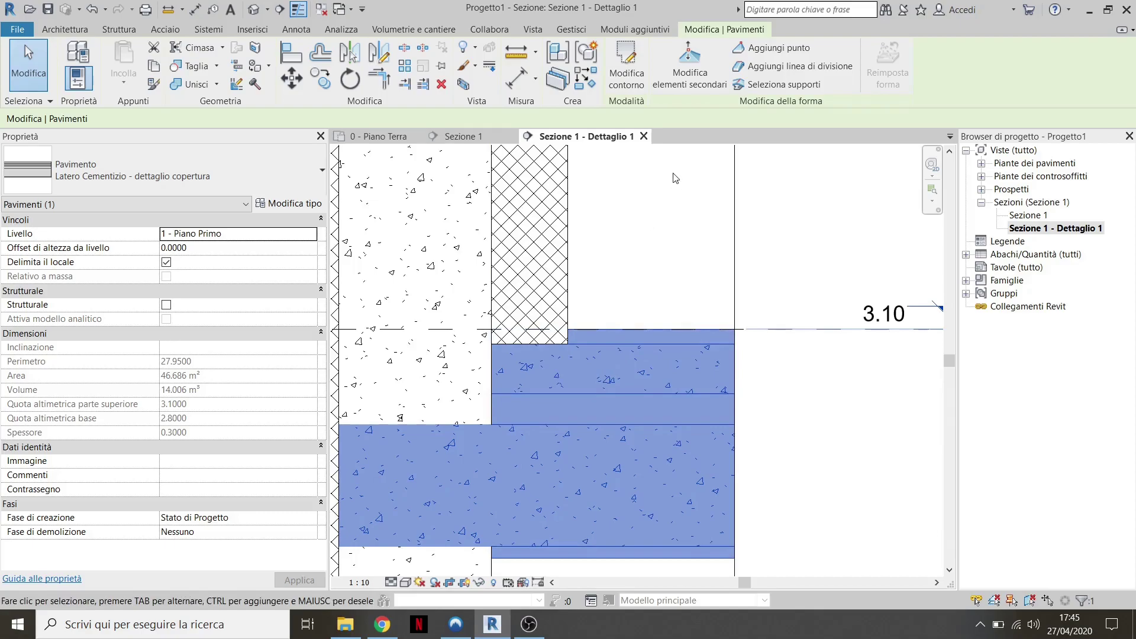
Start a Cut Profile on the floor's cut face in the section
left_click(678, 220)
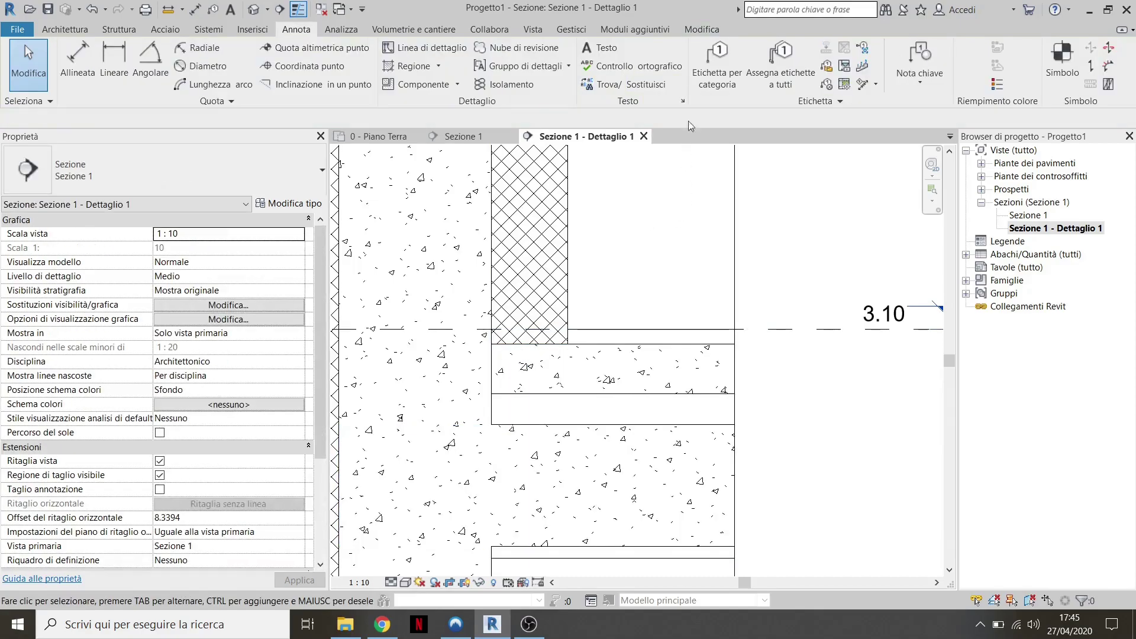
left_click(539, 30)
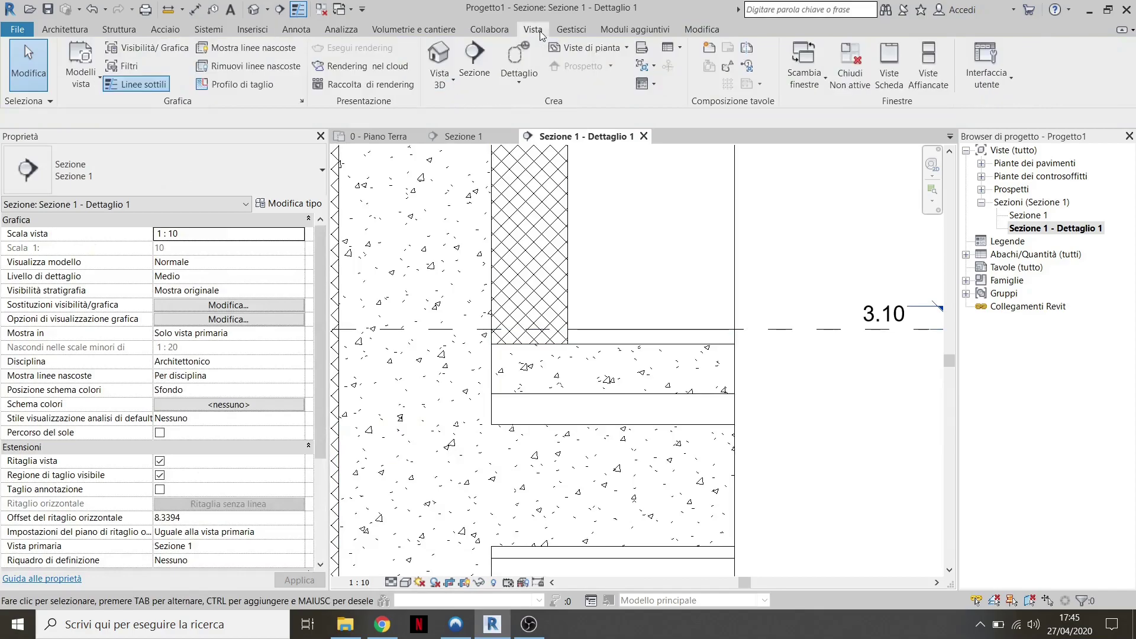
left_click(241, 86)
scroll(559, 333, "up", 3)
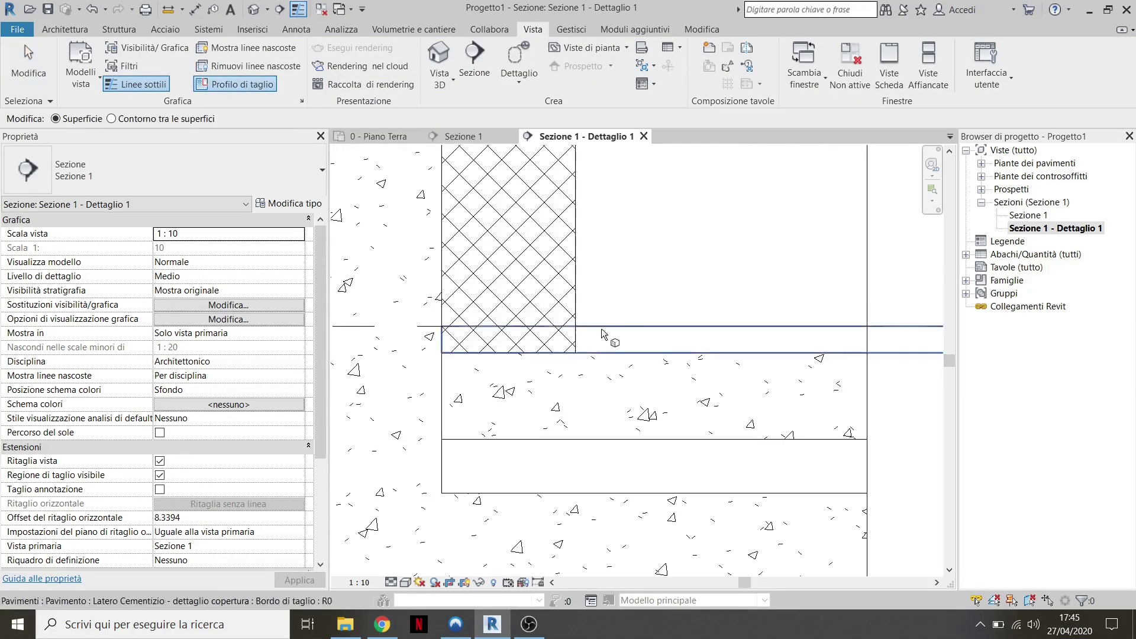
scroll(504, 353, "down", 2)
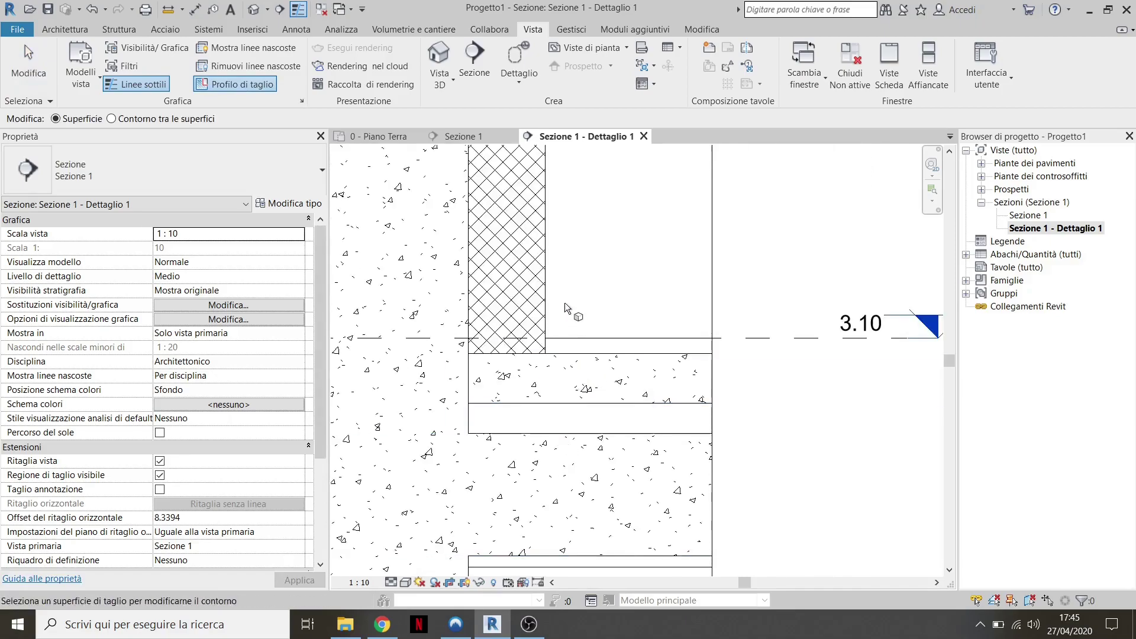
scroll(515, 367, "down", 2)
scroll(552, 332, "up", 2)
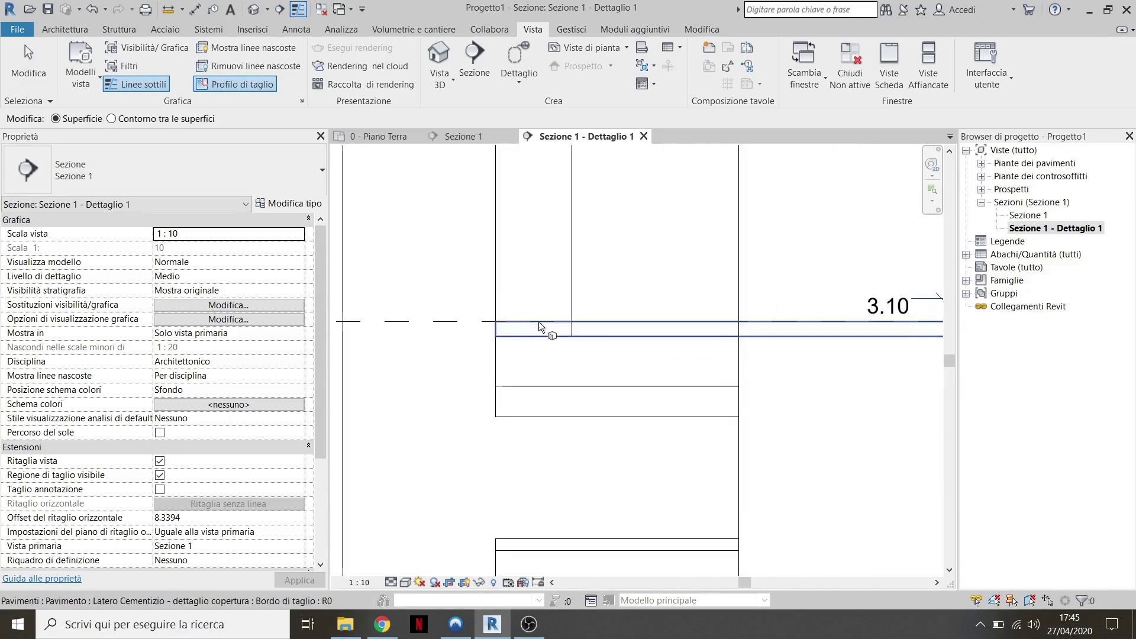
scroll(539, 322, "up", 2)
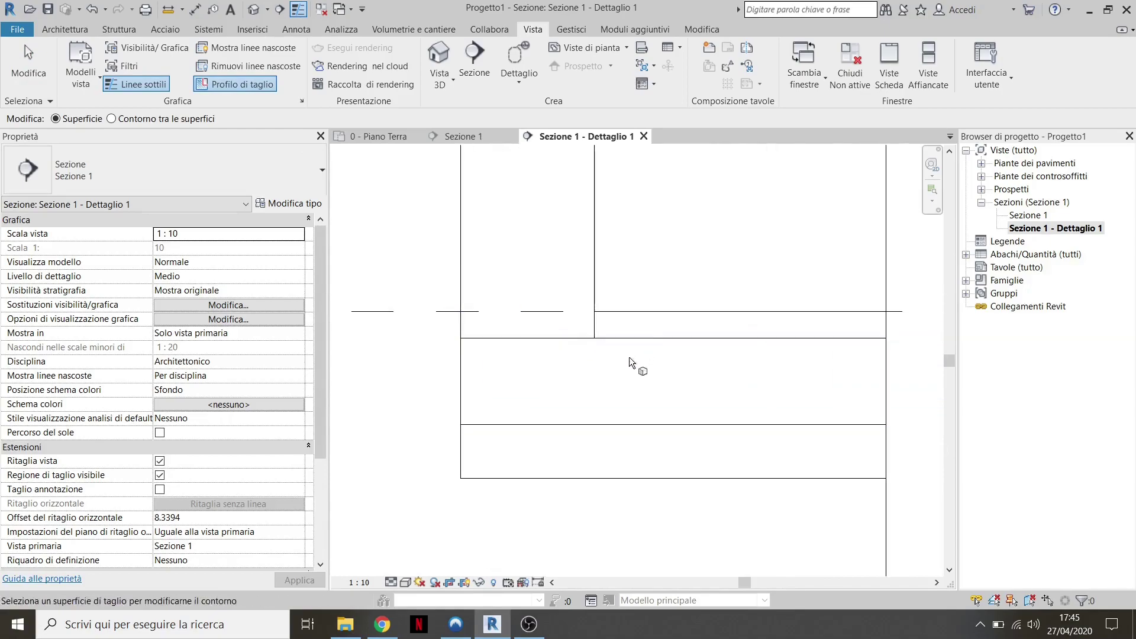
left_click(617, 311)
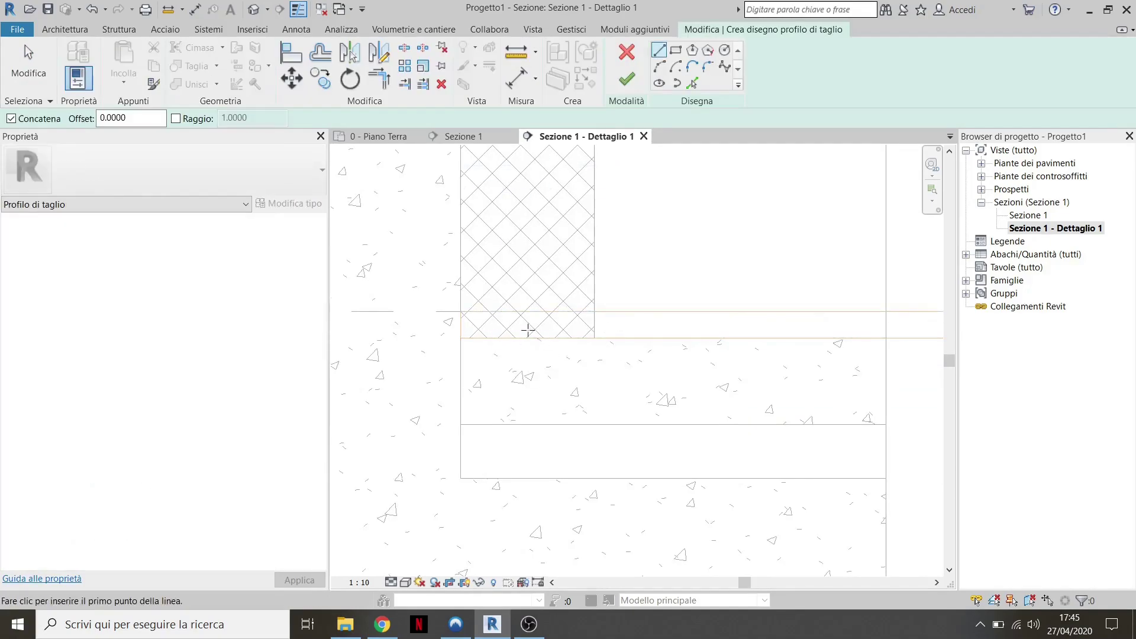
Sketch a vertical boundary at the insulation wall face, flip the kept side and finish the profile
left_click(595, 311)
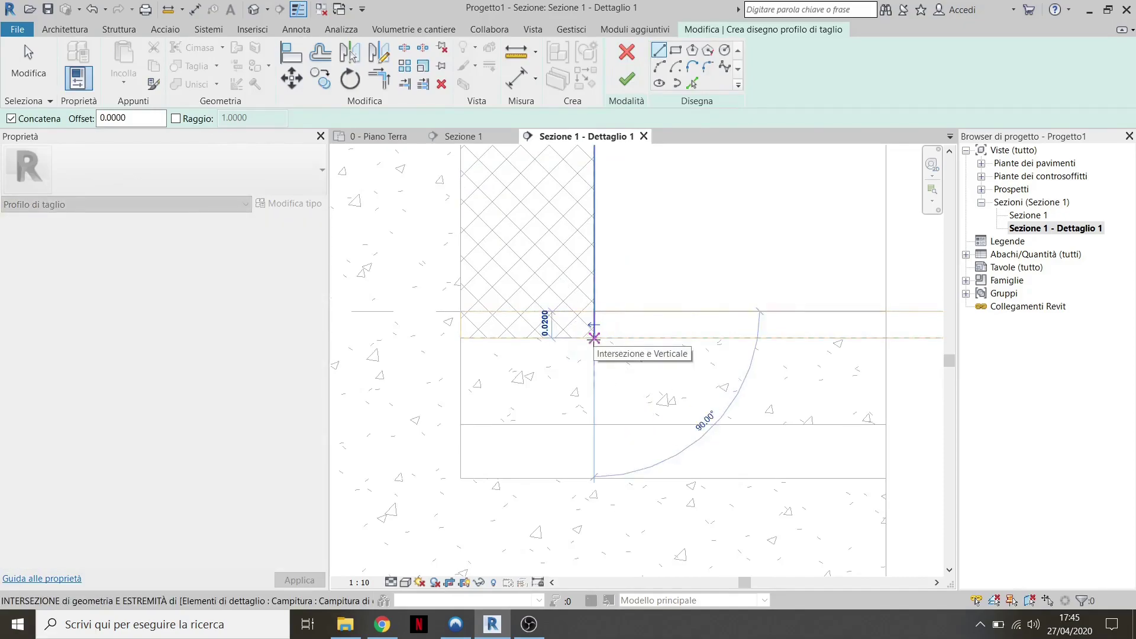
left_click(594, 338)
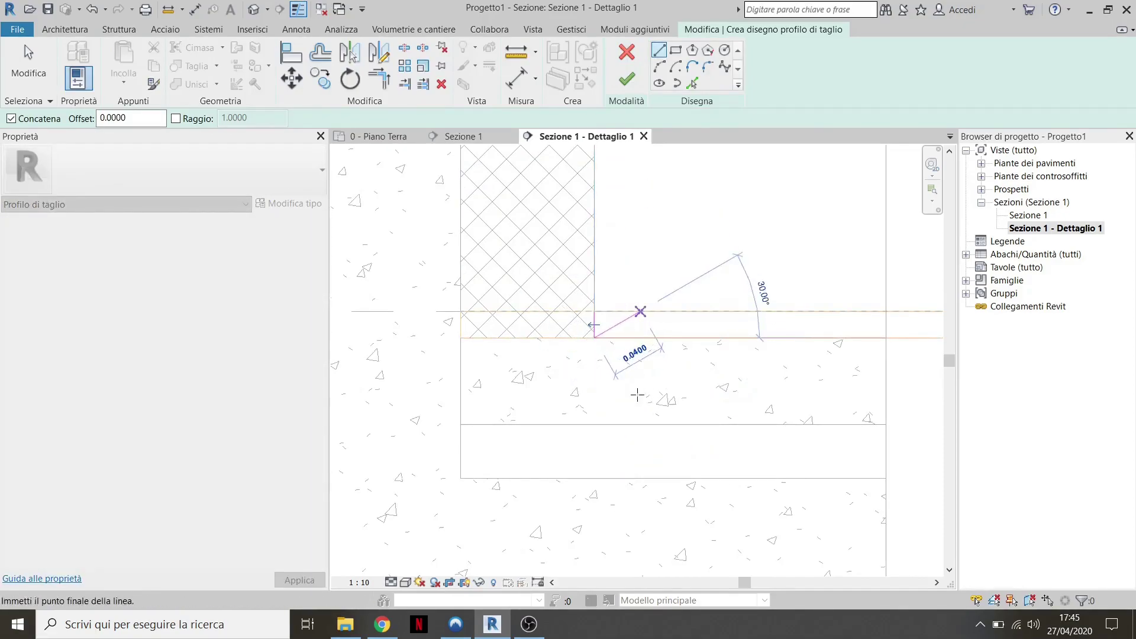
scroll(633, 367, "up", 3)
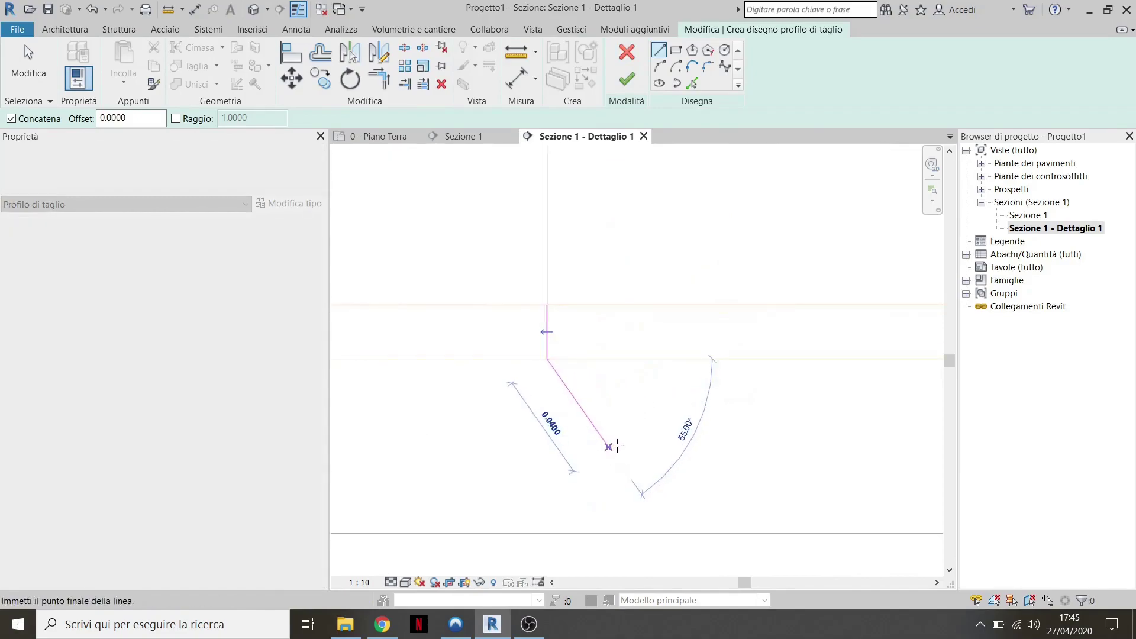
key("Escape")
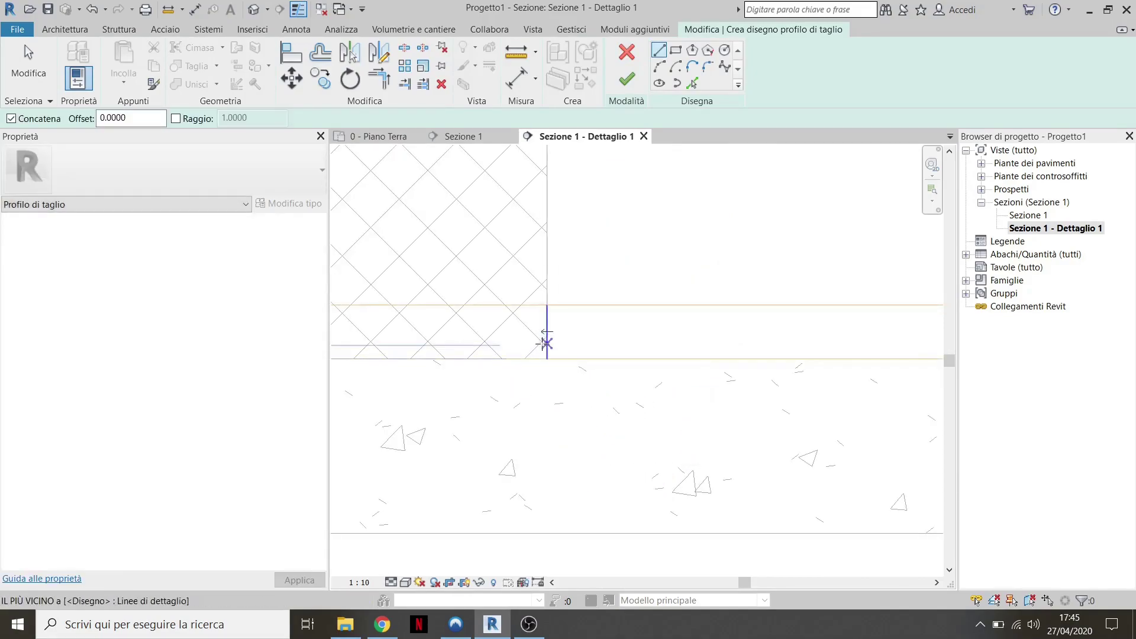
key("Escape")
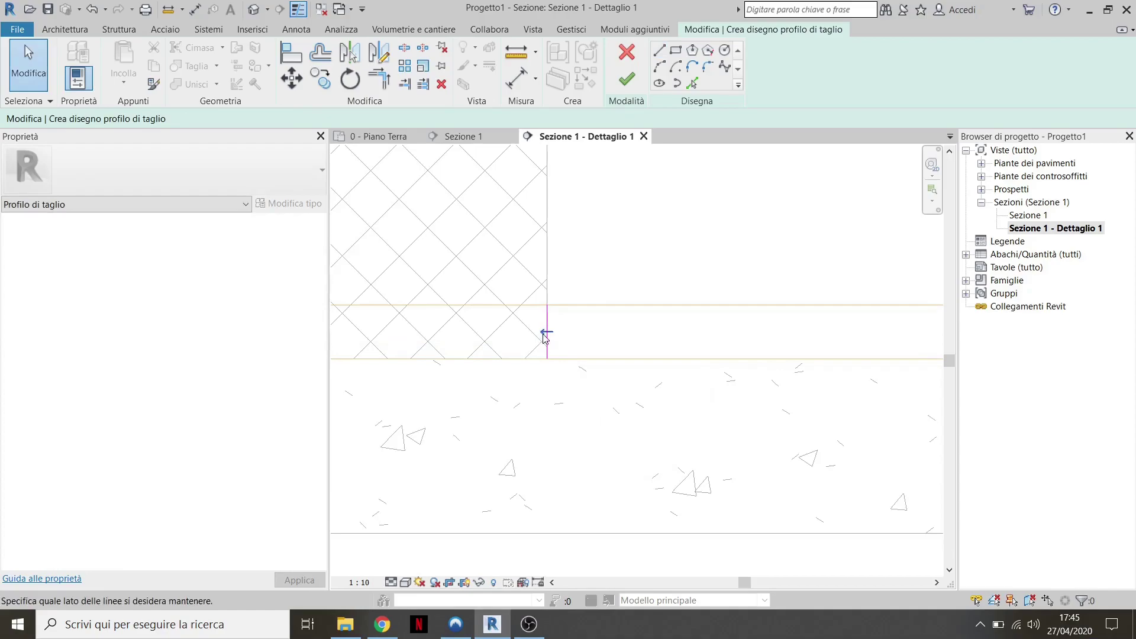
scroll(528, 387, "down", 2)
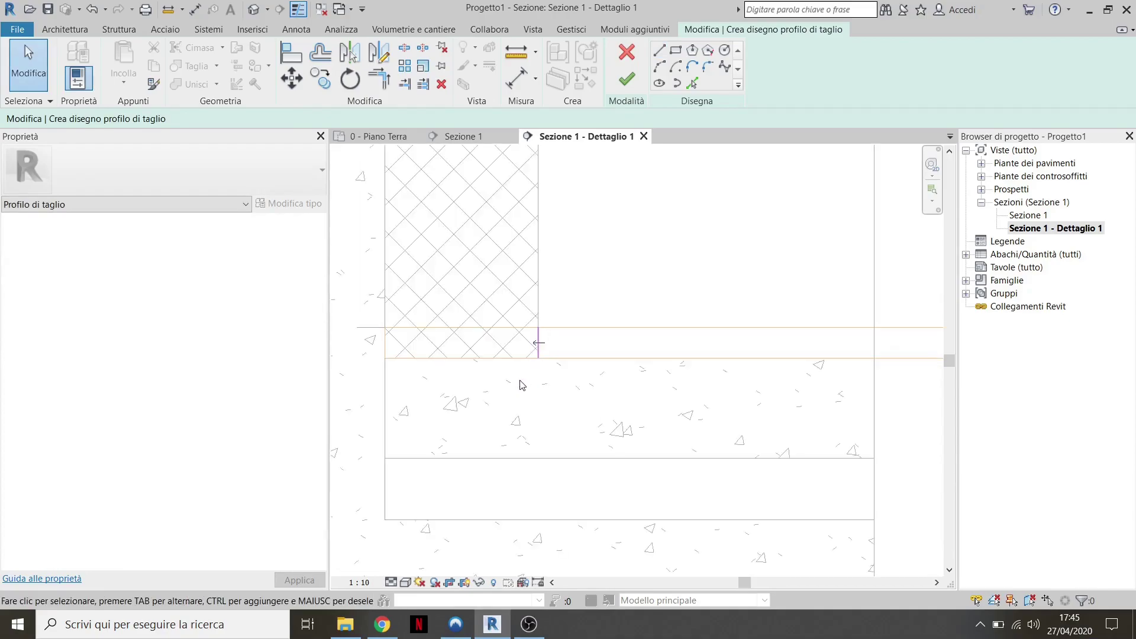
left_click(538, 344)
left_click(627, 78)
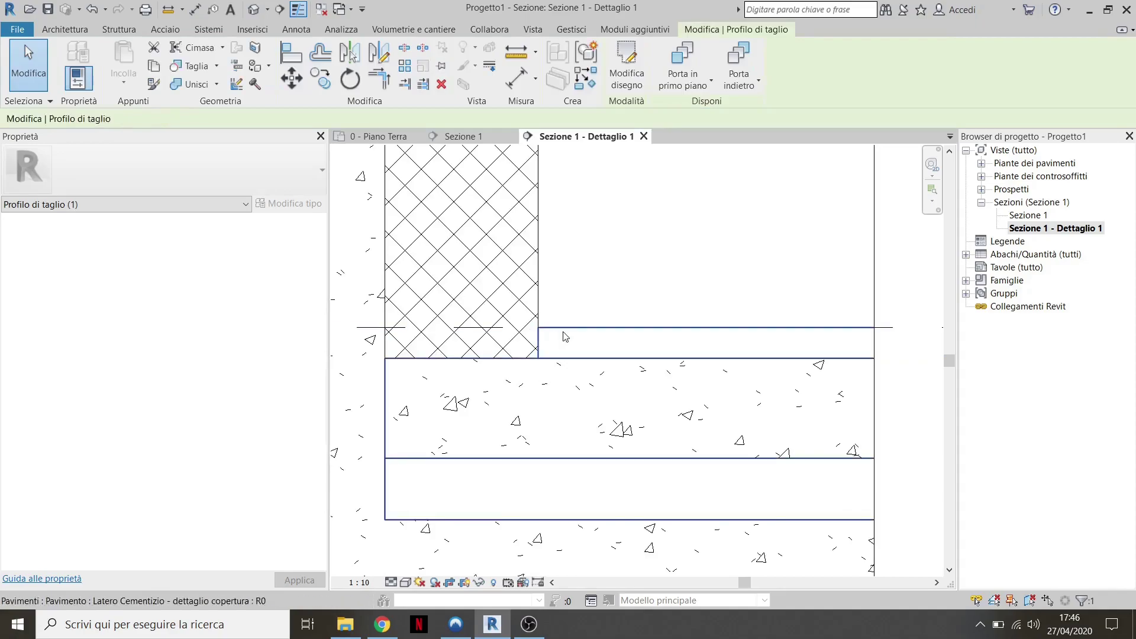
left_click(594, 362)
scroll(568, 361, "down", 2)
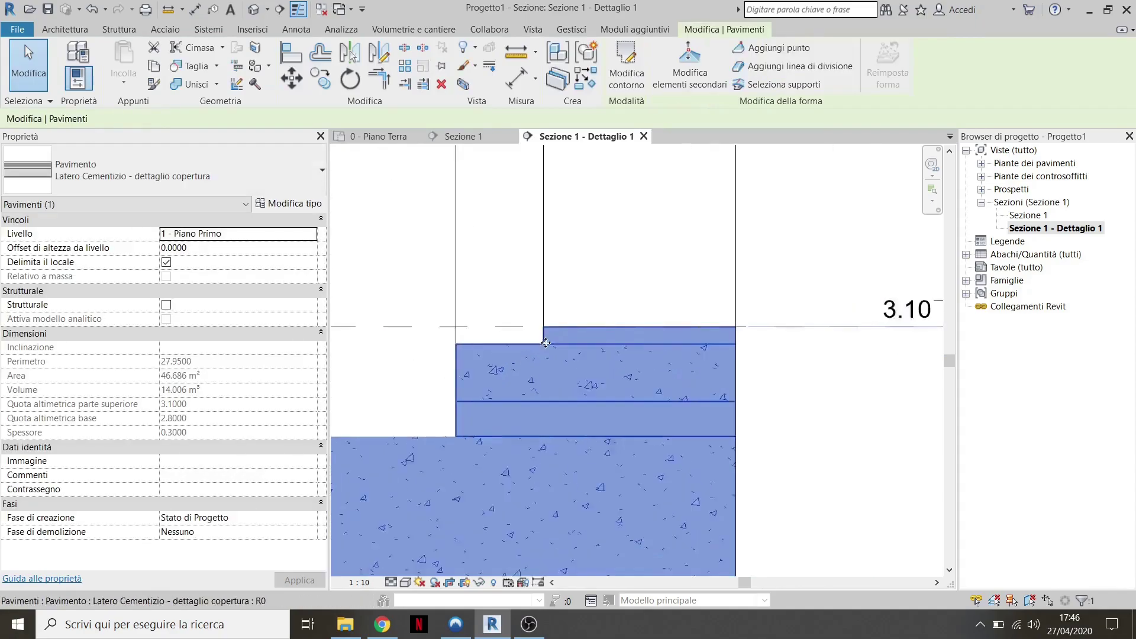
scroll(563, 359, "up", 3)
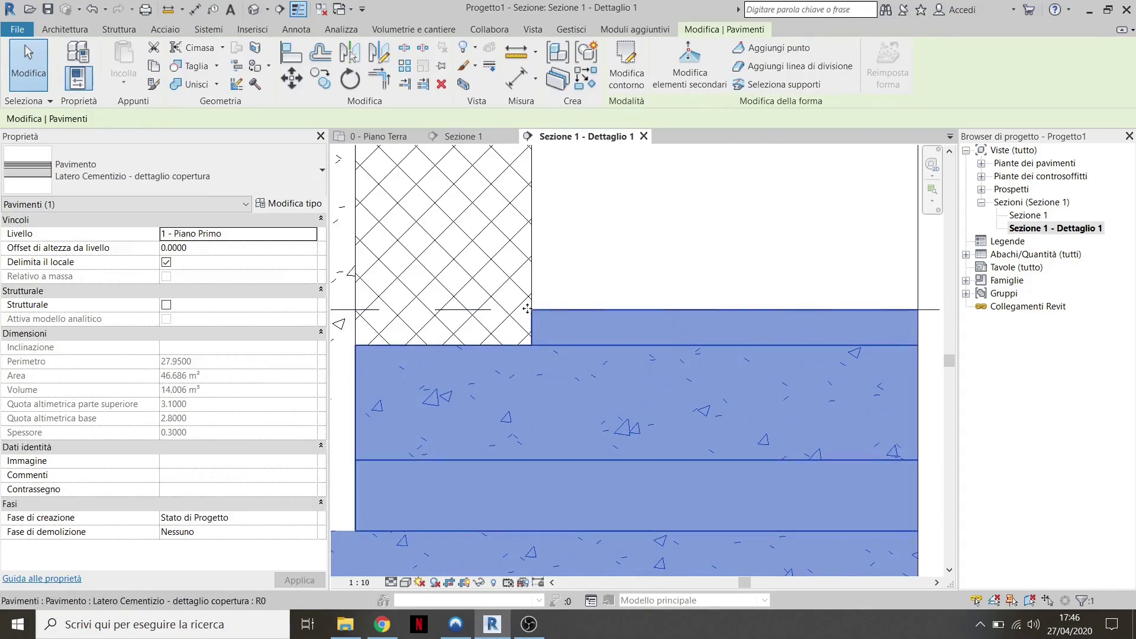
scroll(545, 321, "down", 2)
Start a second Cut Profile on the floor's cut face
left_click(615, 376)
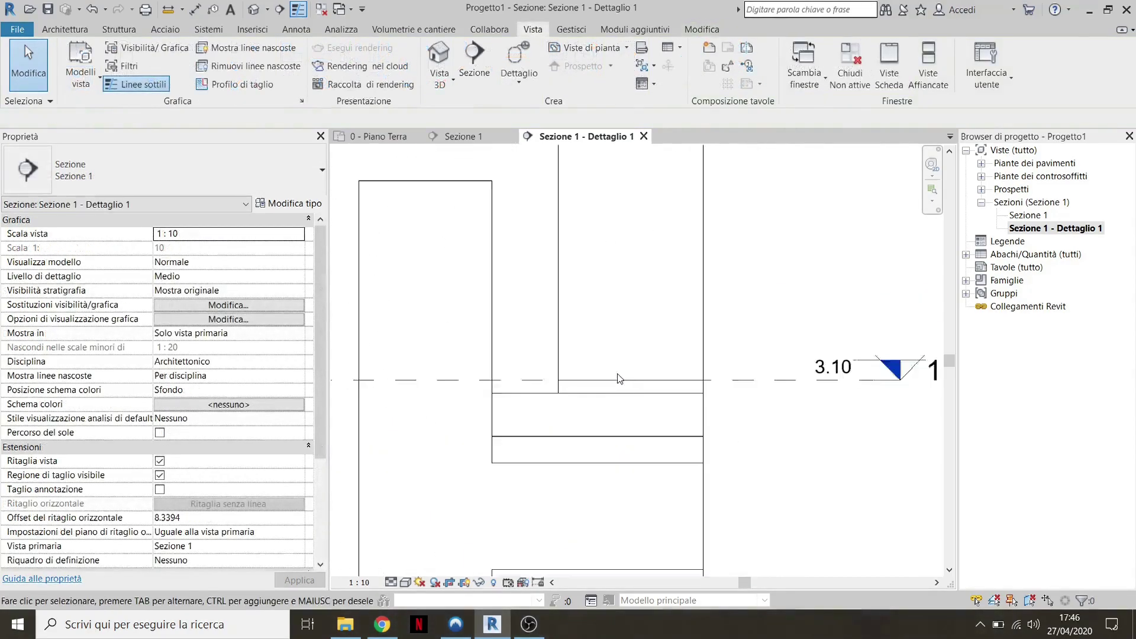
scroll(544, 366, "up", 4)
scroll(559, 376, "down", 2)
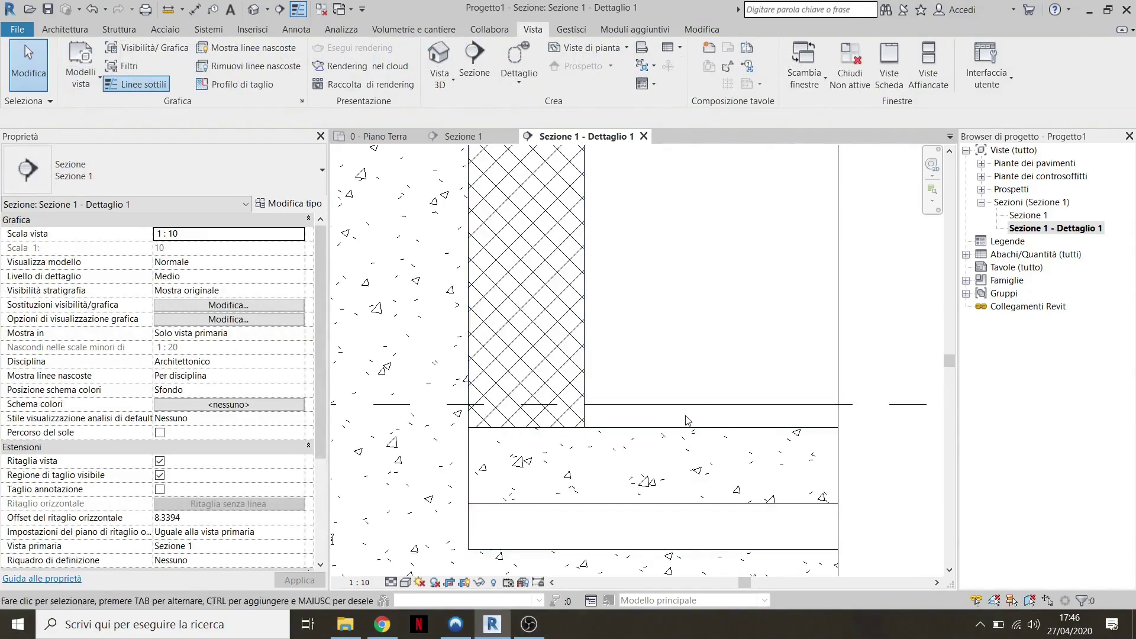
left_click(642, 405)
scroll(651, 435, "up", 2)
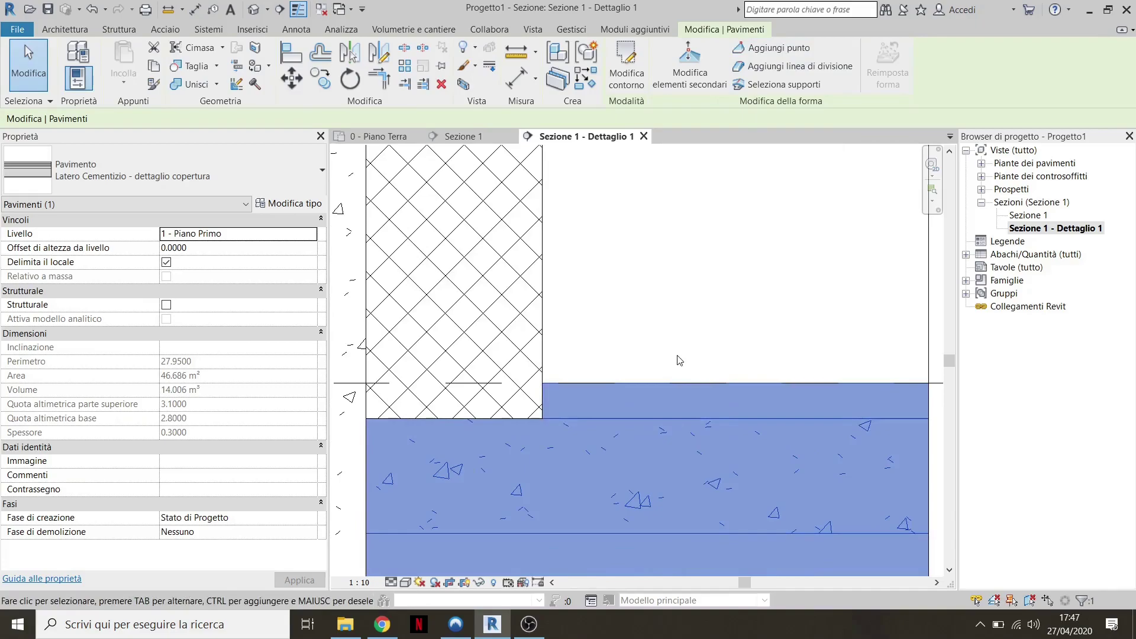
left_click(535, 31)
key("Escape")
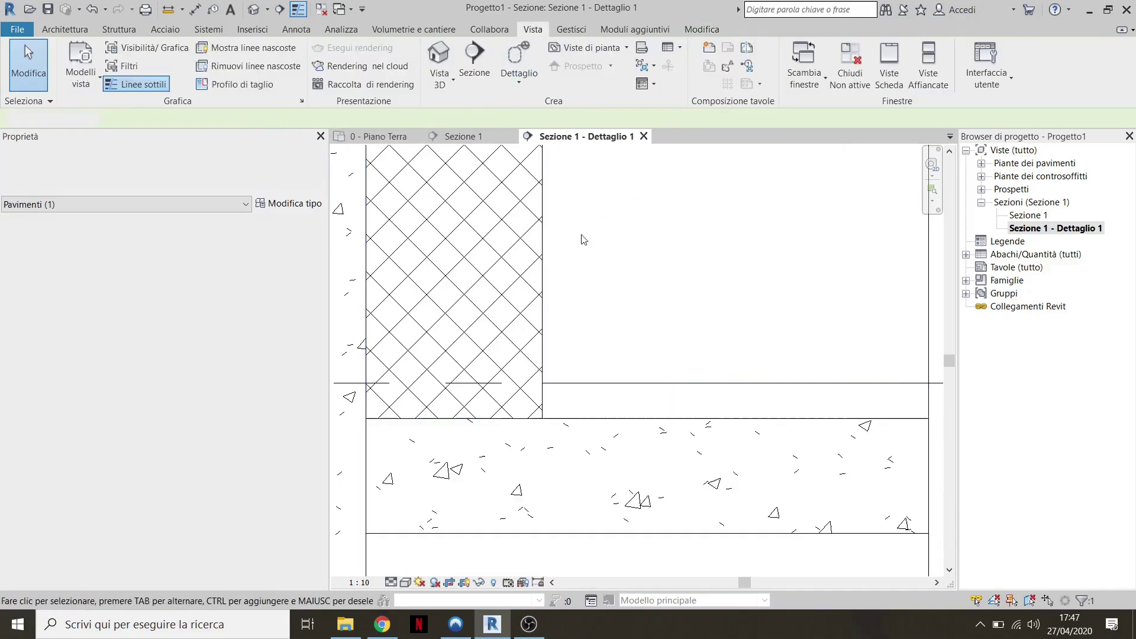
left_click(247, 87)
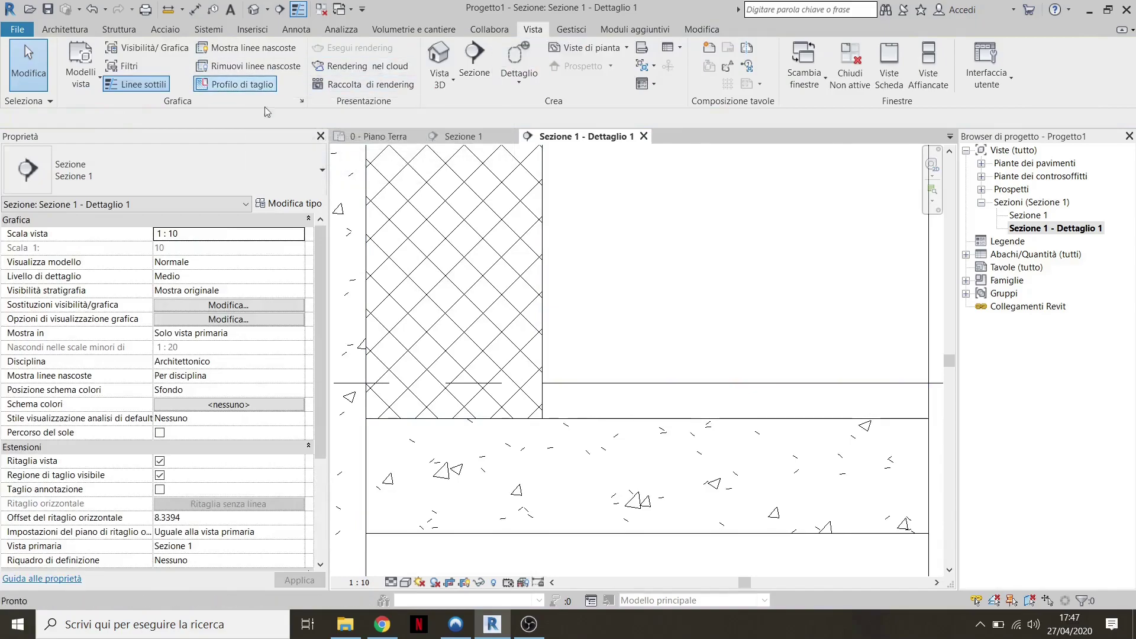
left_click(575, 386)
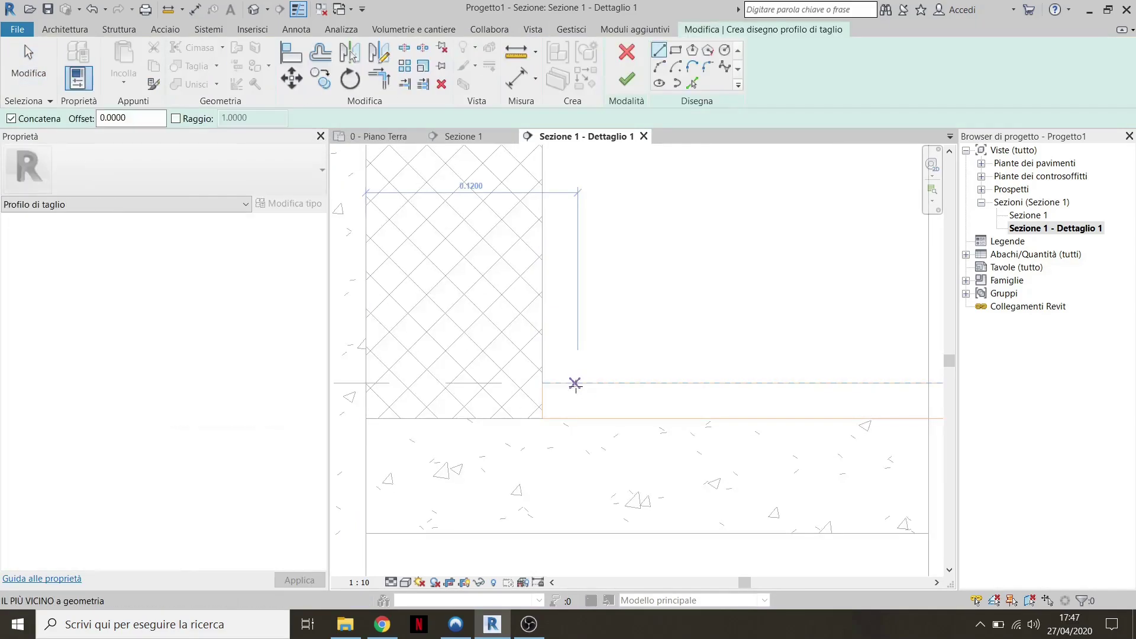
Outline a narrow vertical strip against the insulated wall face down to the floor top
left_click(546, 268)
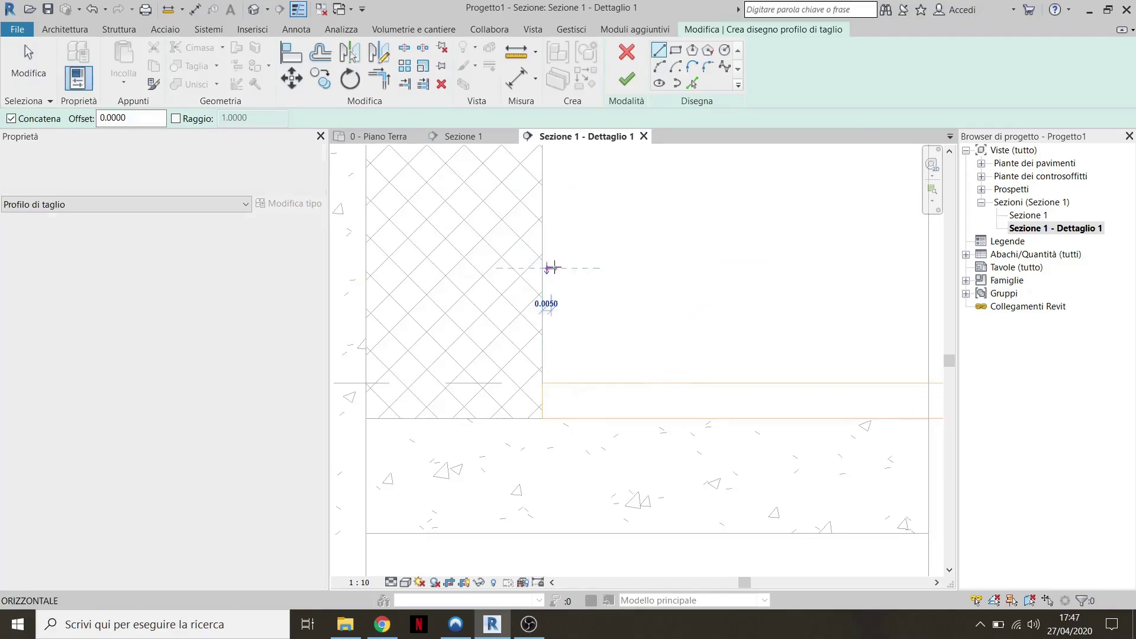
scroll(558, 268, "up", 2)
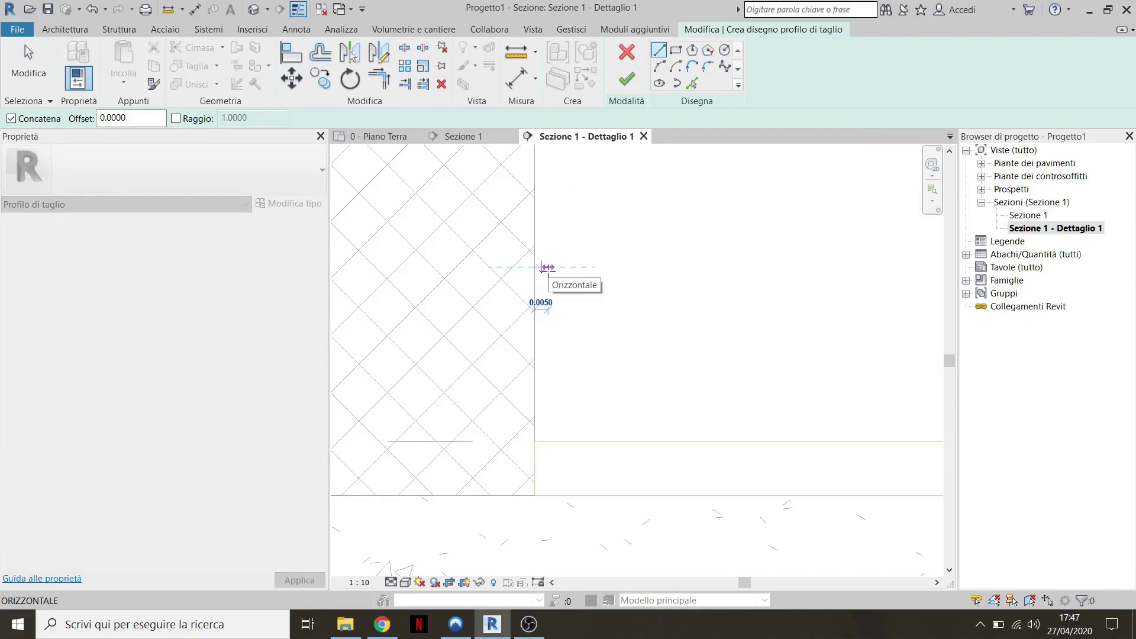
left_click(561, 267)
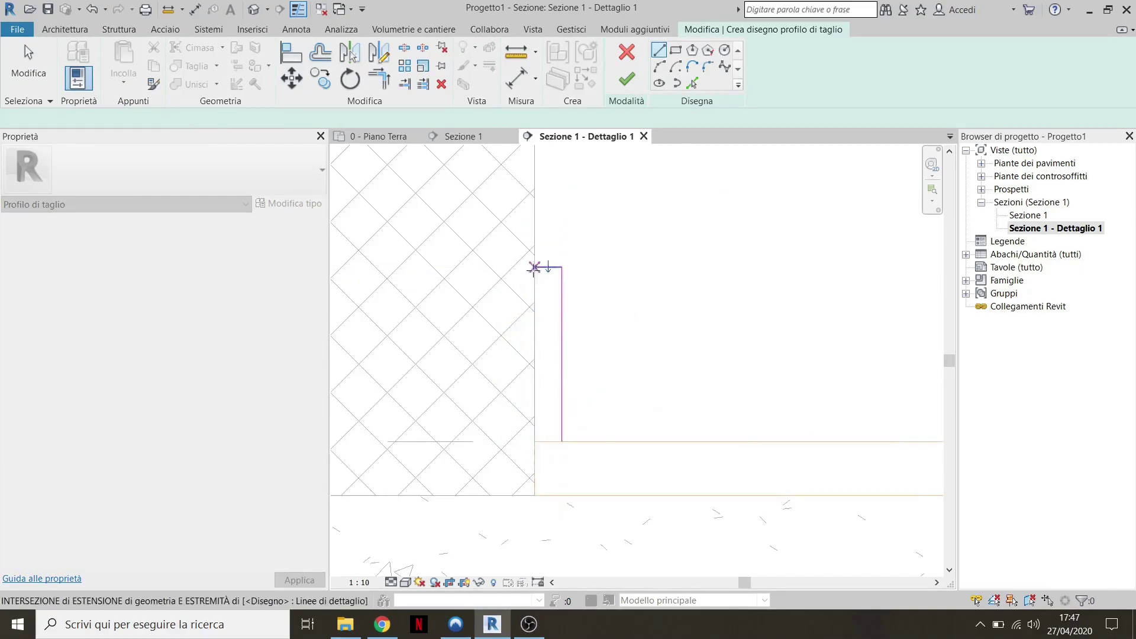
left_click(535, 441)
key("Escape")
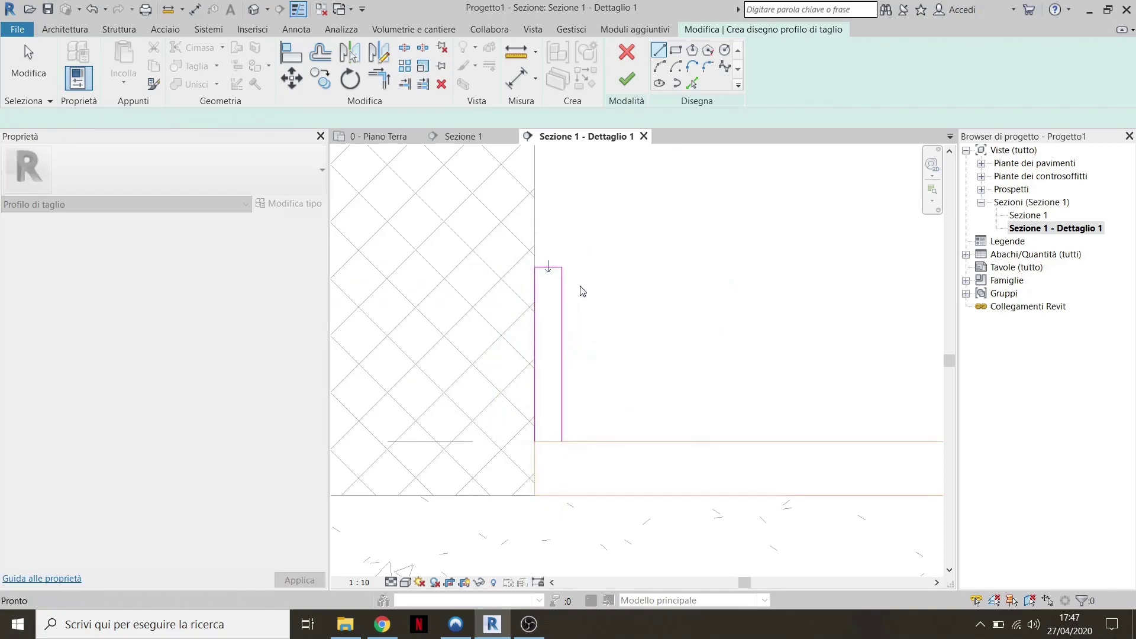
left_click(547, 269)
scroll(532, 278, "down", 2)
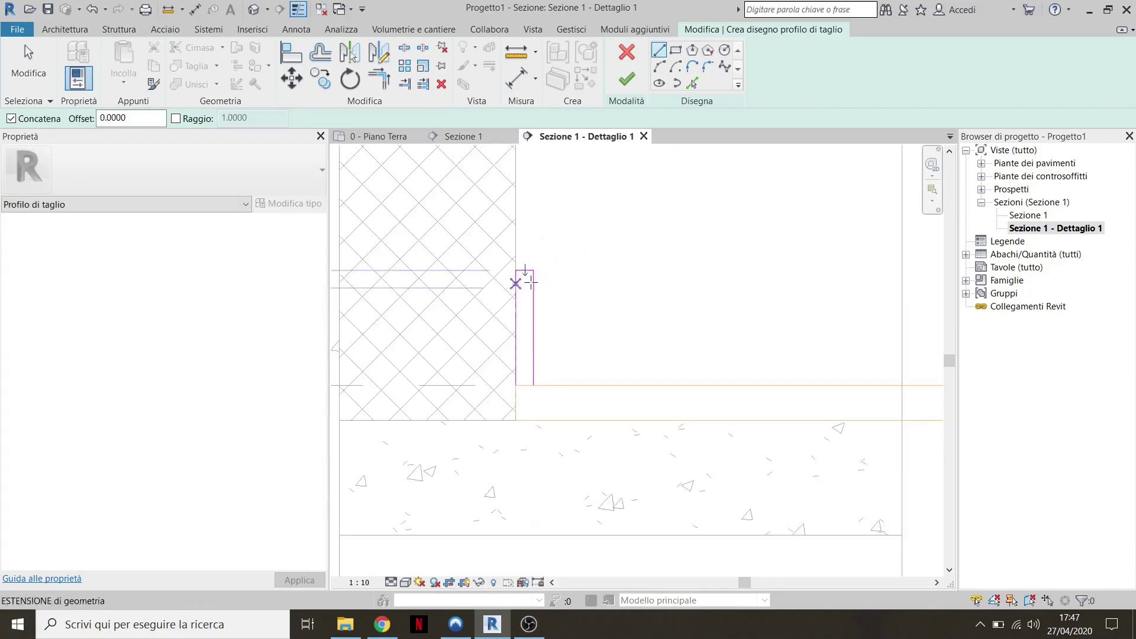
key("Escape")
Finish the cut-profile sketch and deselect the new profile
left_click(626, 79)
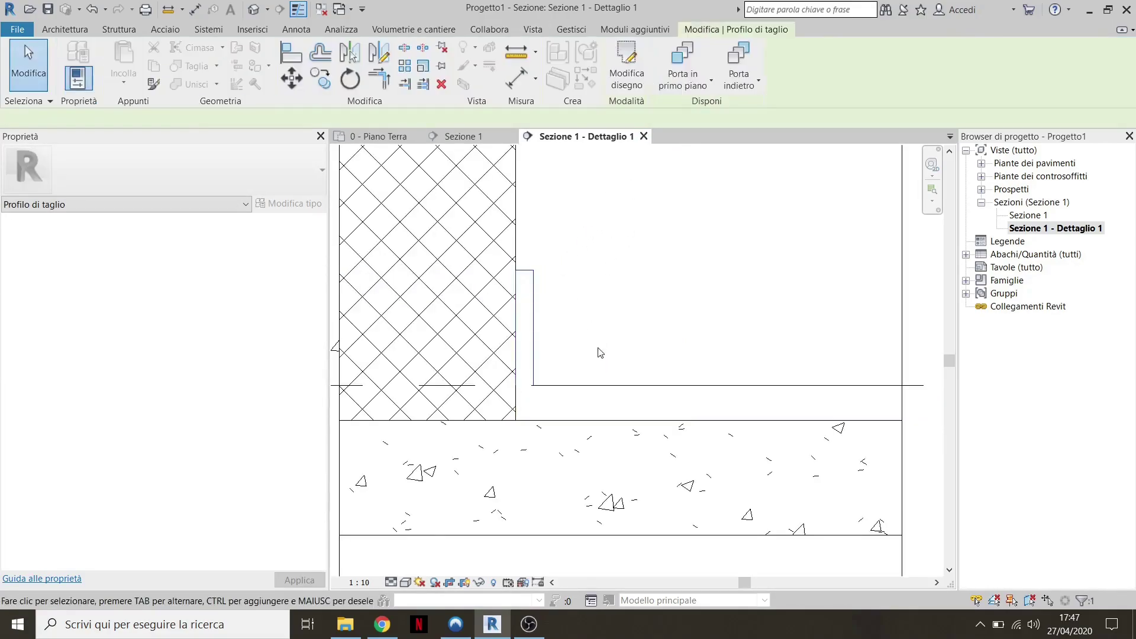
scroll(400, 283, "down", 2)
scroll(450, 290, "down", 1)
scroll(469, 300, "up", 2)
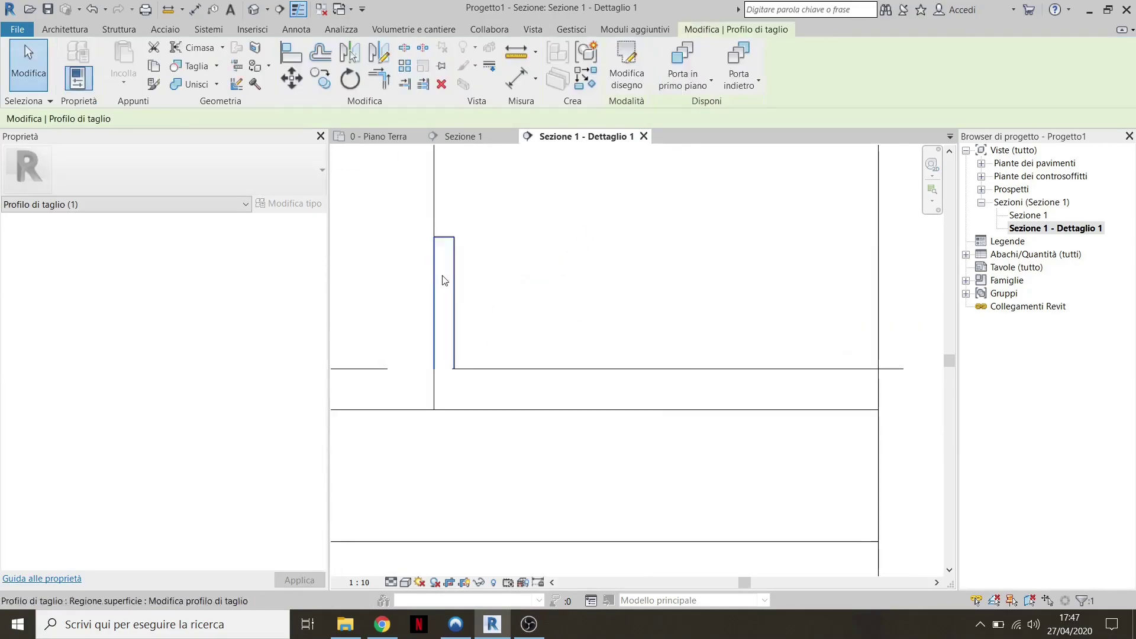
scroll(450, 277, "up", 2)
left_click(559, 170)
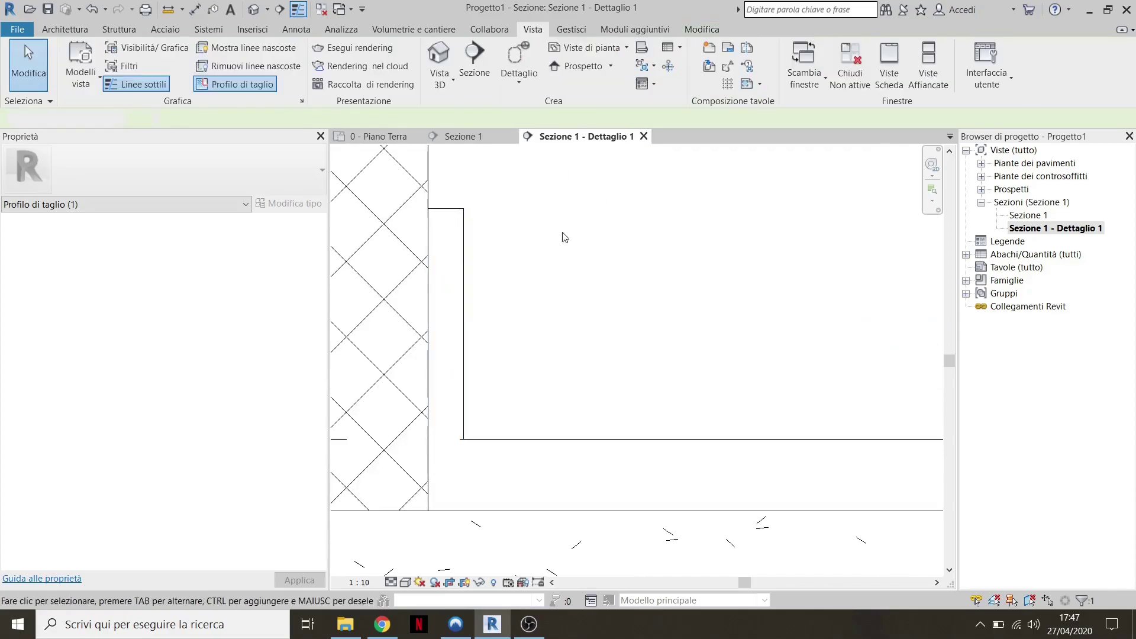
Abandon an accidentally started new cut-profile sketch
left_click(235, 89)
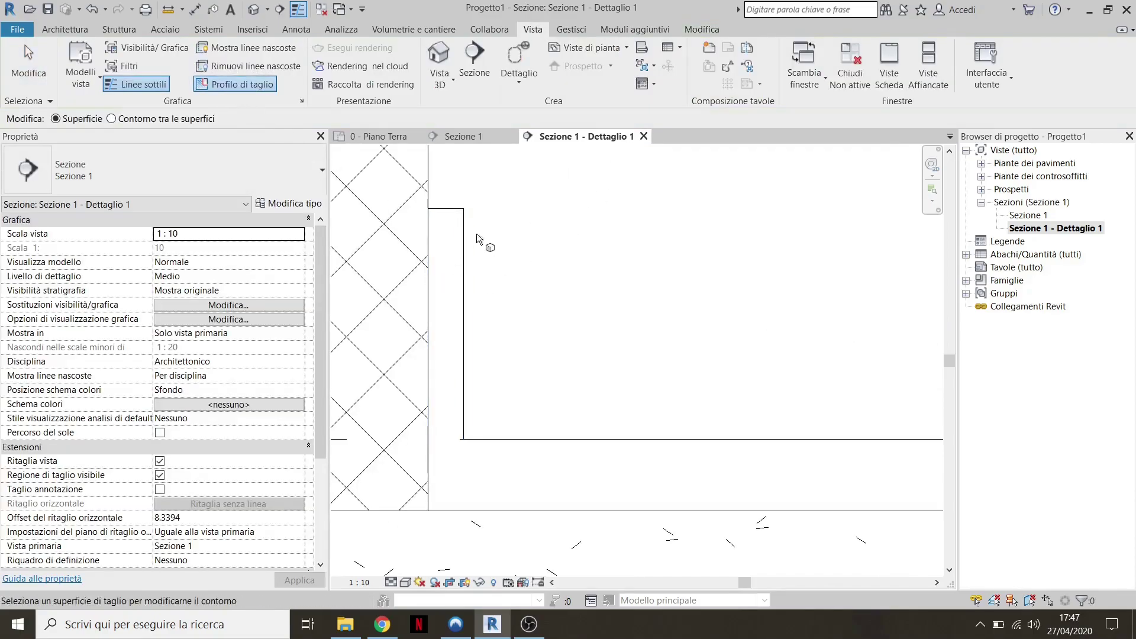
left_click(466, 233)
scroll(463, 217, "up", 2)
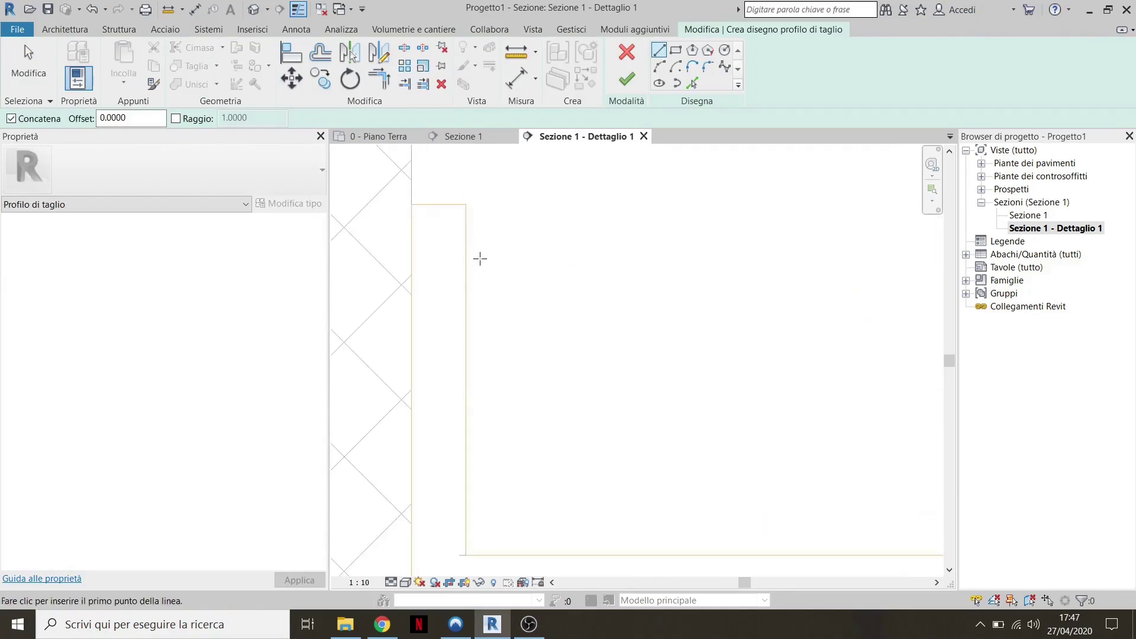
key("Escape")
key("Escape")
left_click(627, 54)
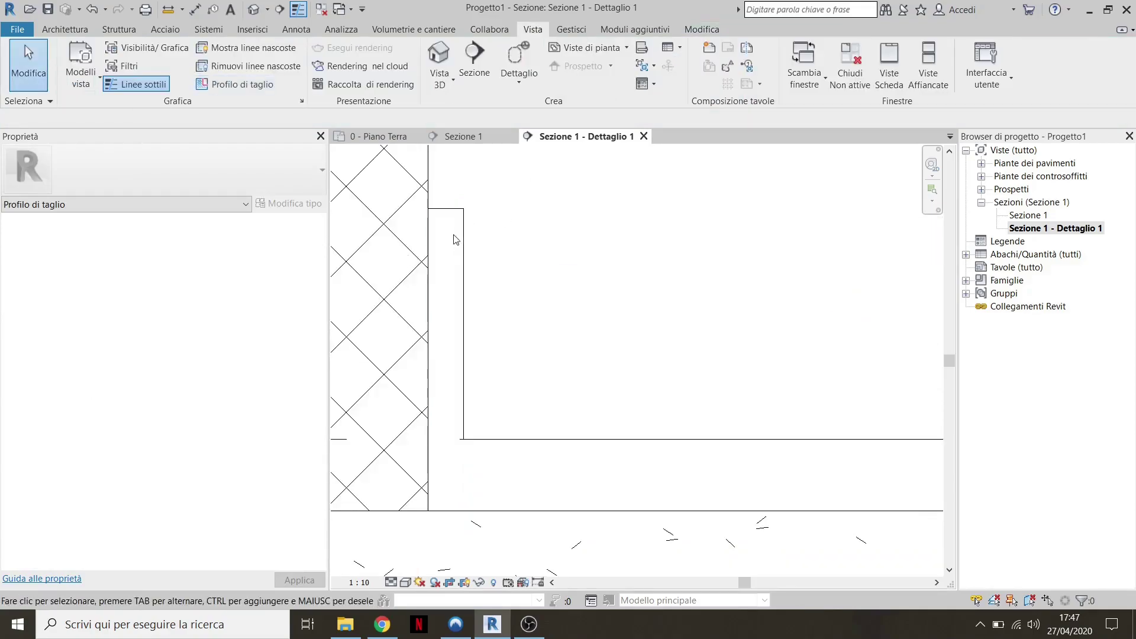
Edit the existing cut profile's sketch, tilting its right line by moving the top end left
left_click(463, 237)
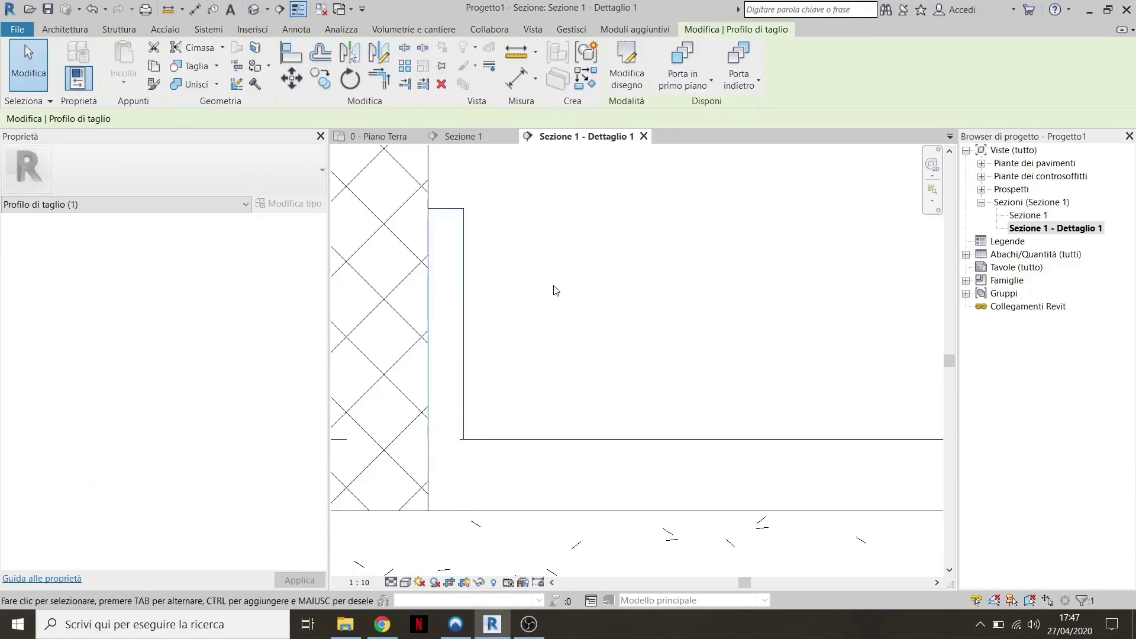
left_click(627, 65)
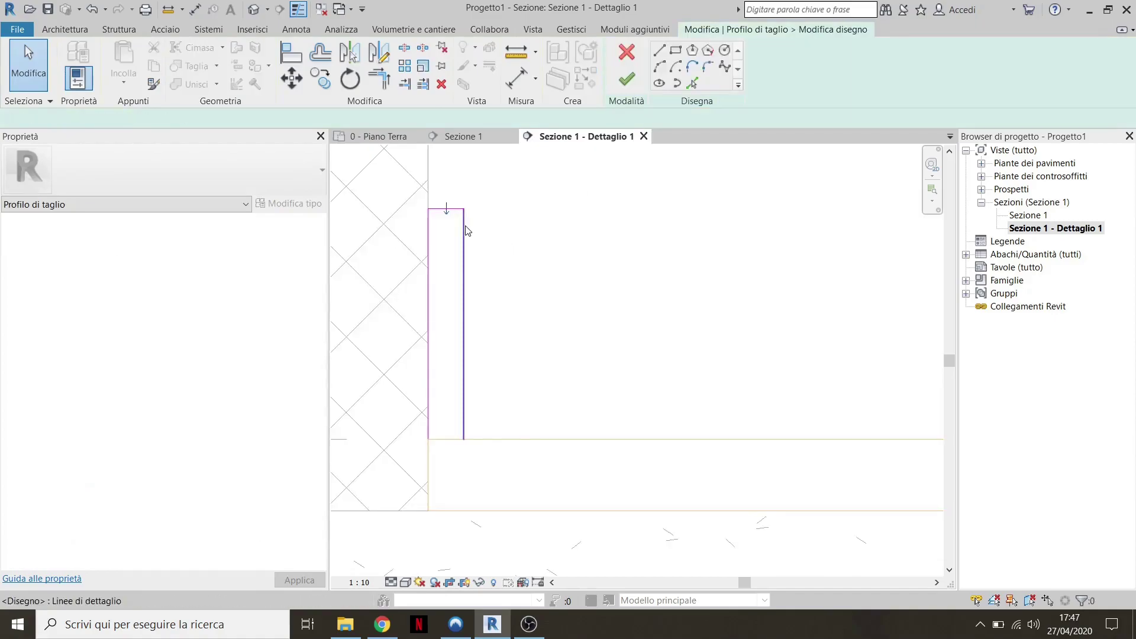
left_click(464, 208)
scroll(464, 208, "up", 2)
left_click_drag(463, 205, 418, 203)
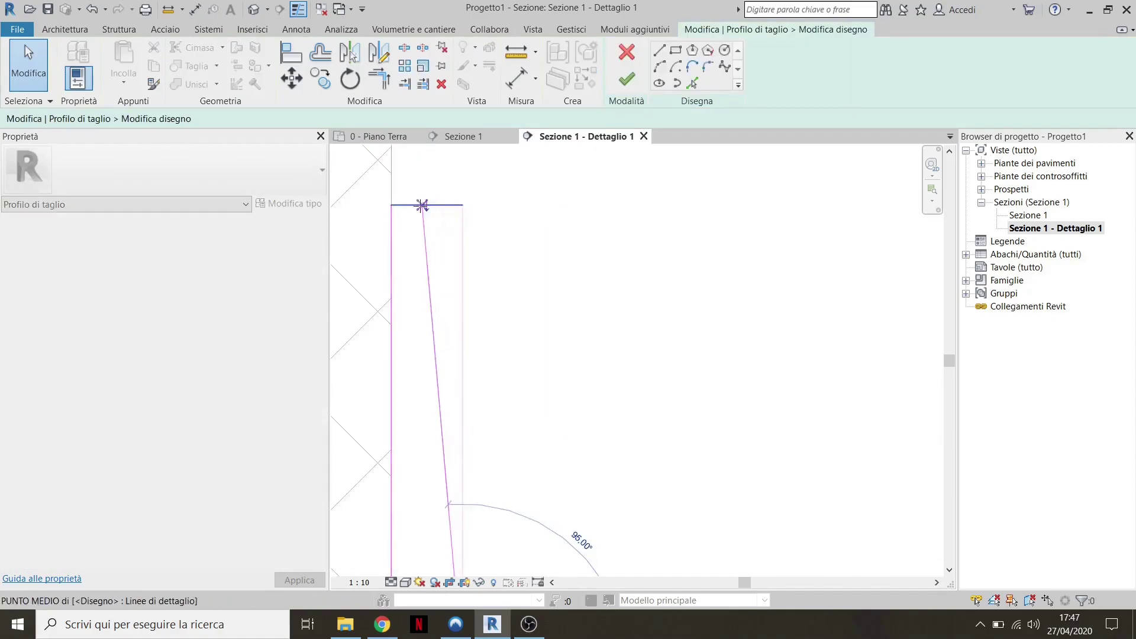
scroll(578, 538, "down", 2)
scroll(509, 266, "down", 1)
scroll(497, 248, "up", 3)
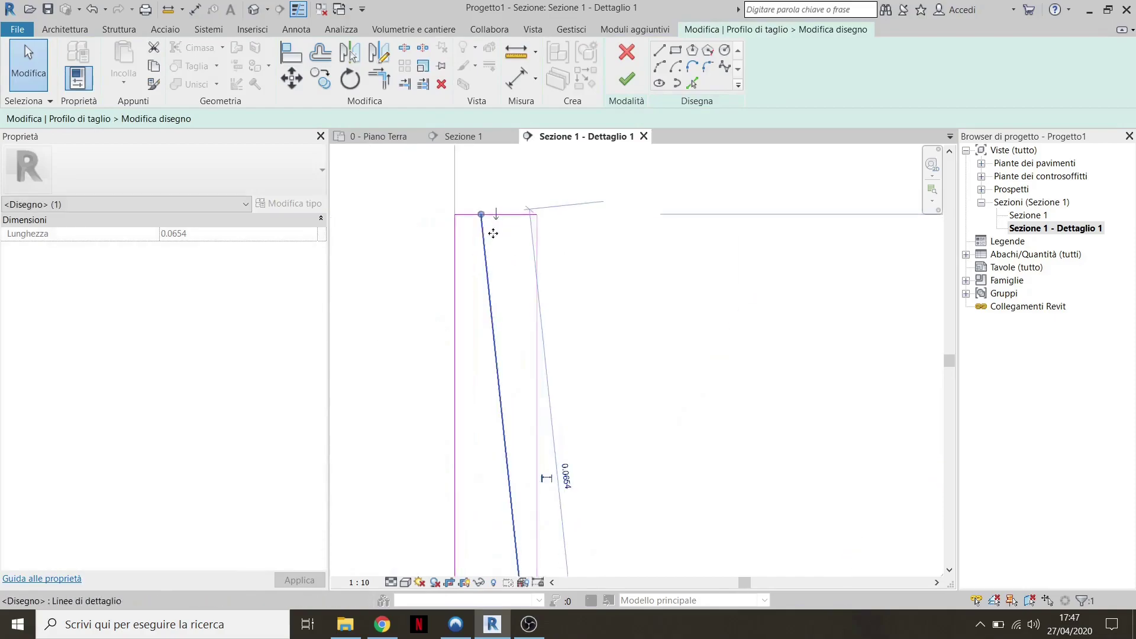
scroll(512, 216, "up", 2)
Shorten the top line to meet the tilted edge and finish the tapered profile
left_click(545, 195)
left_click_drag(580, 195, 468, 195)
scroll(540, 227, "down", 4)
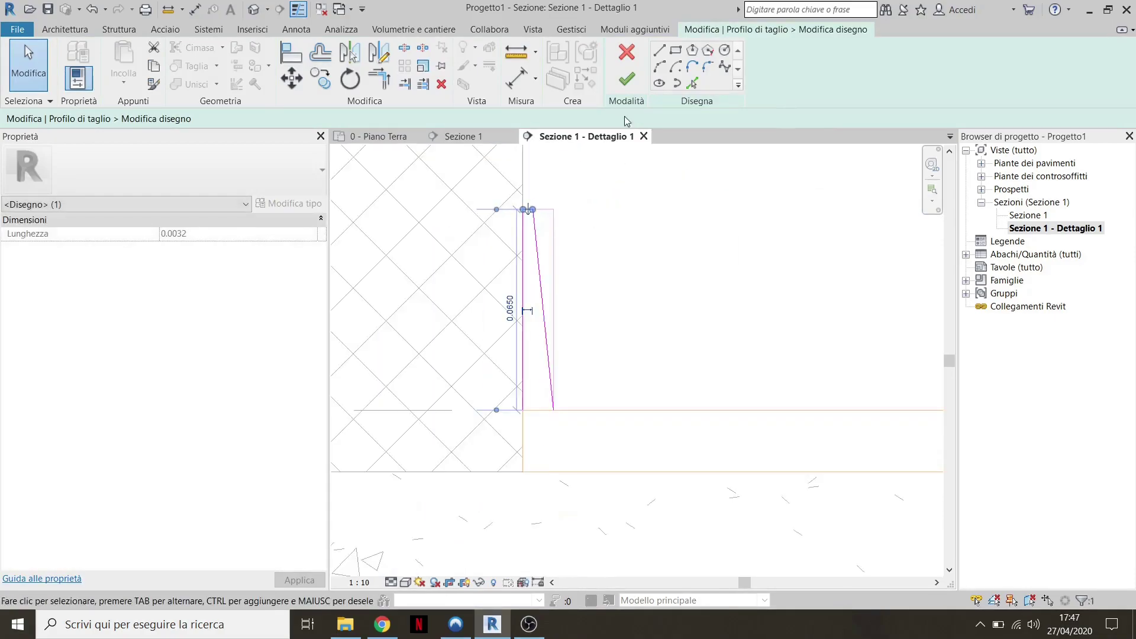
left_click(627, 79)
scroll(463, 382, "down", 2)
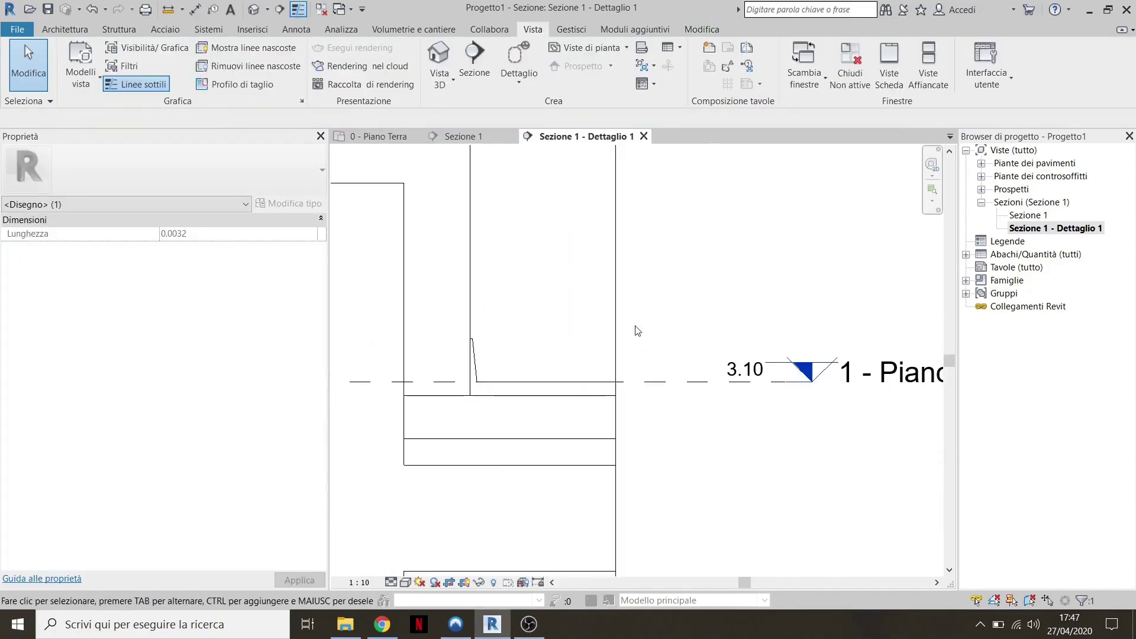
scroll(532, 319, "down", 2)
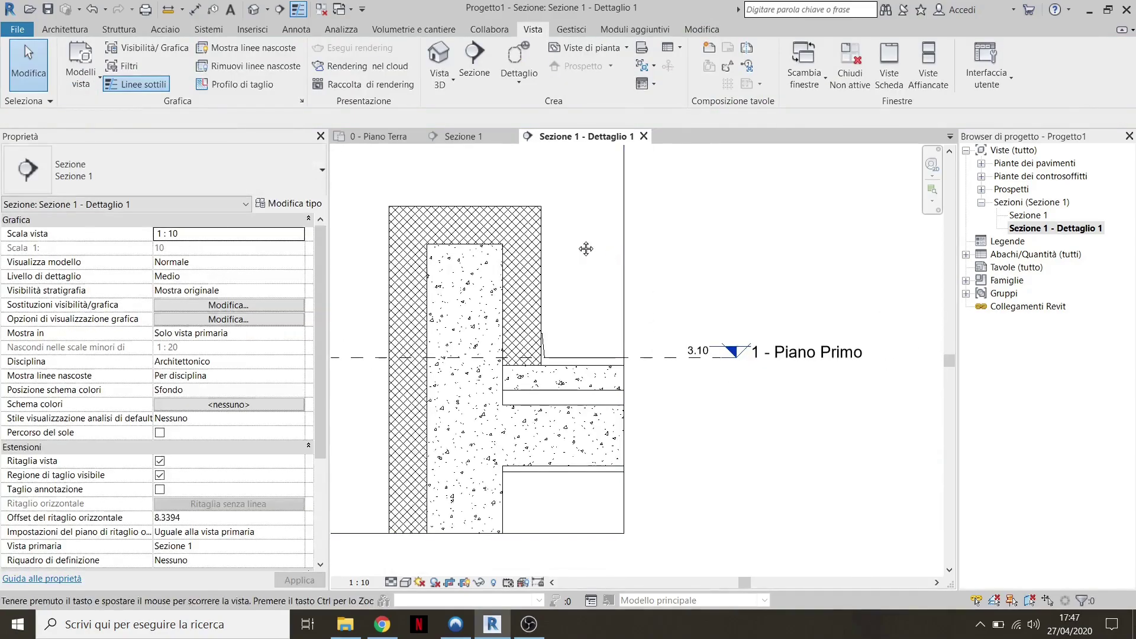
Place an aligned dimension chain across the wall reading 0.10 / 0.20 / 0.10 above it
middle_click_drag(577, 244, 678, 245)
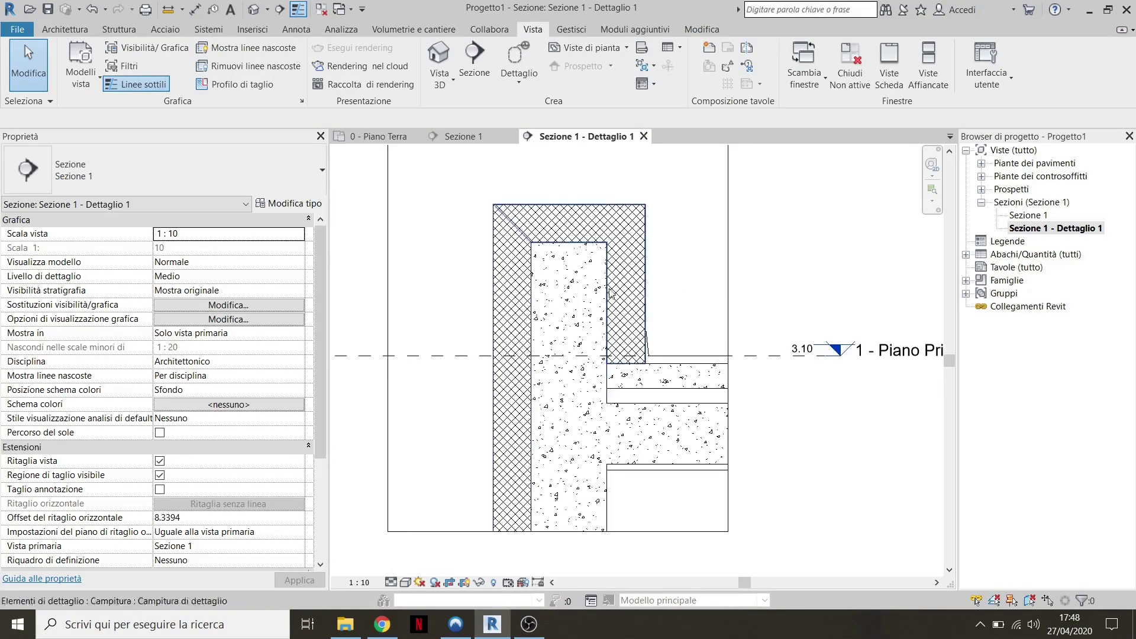
middle_click_drag(523, 340, 466, 342)
middle_click_drag(425, 294, 465, 312)
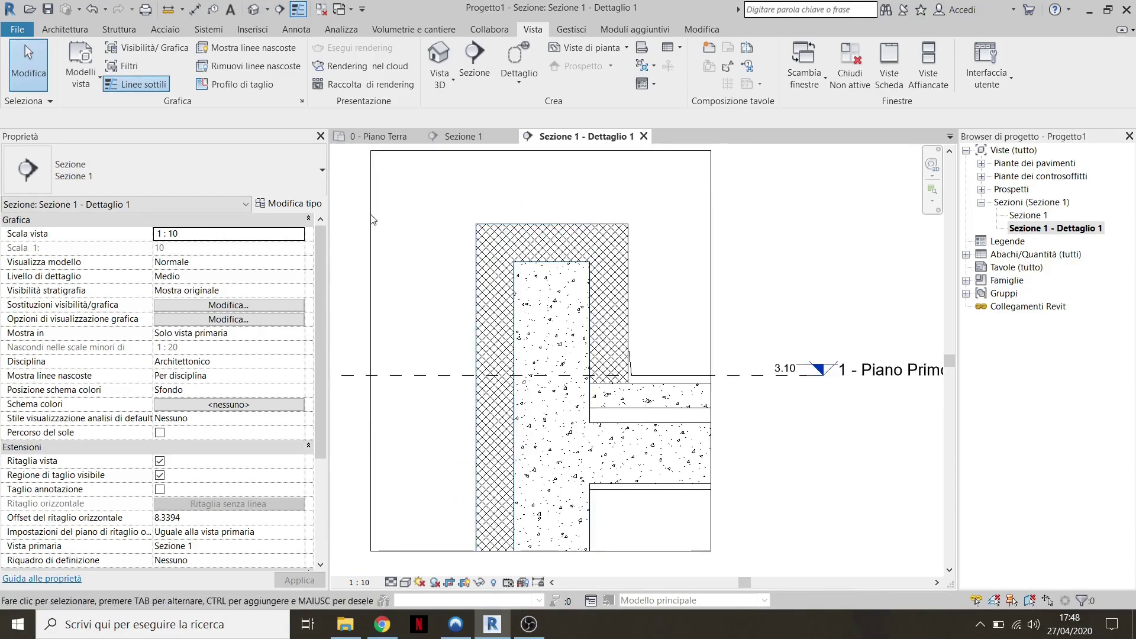
left_click(294, 30)
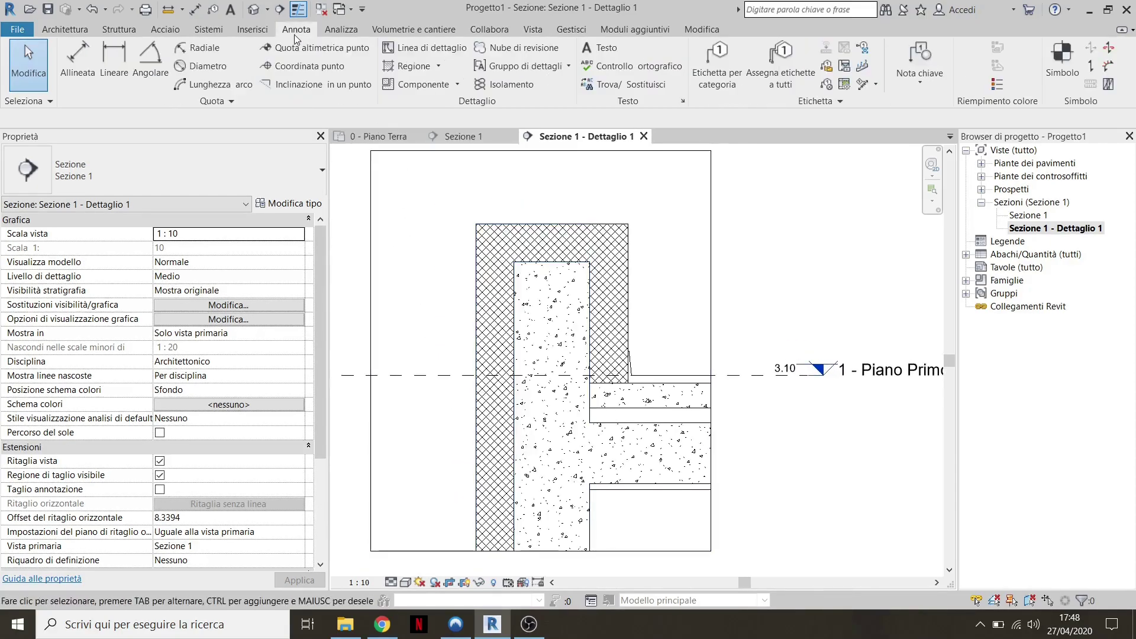
left_click(80, 74)
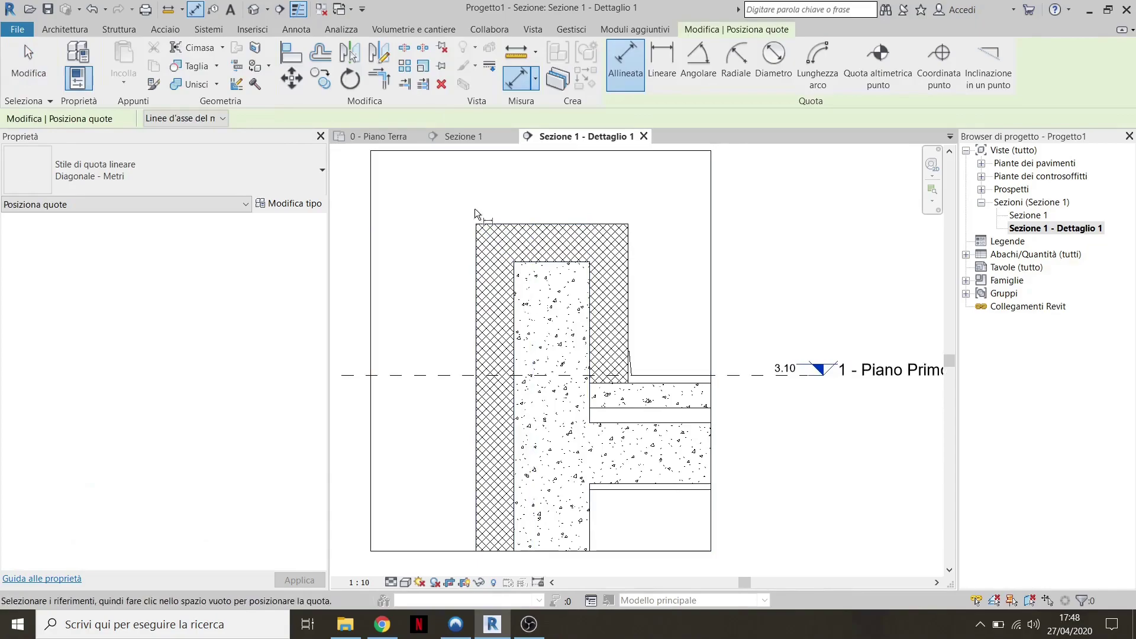
scroll(468, 212, "up", 1)
scroll(499, 207, "up", 1)
scroll(471, 234, "down", 2)
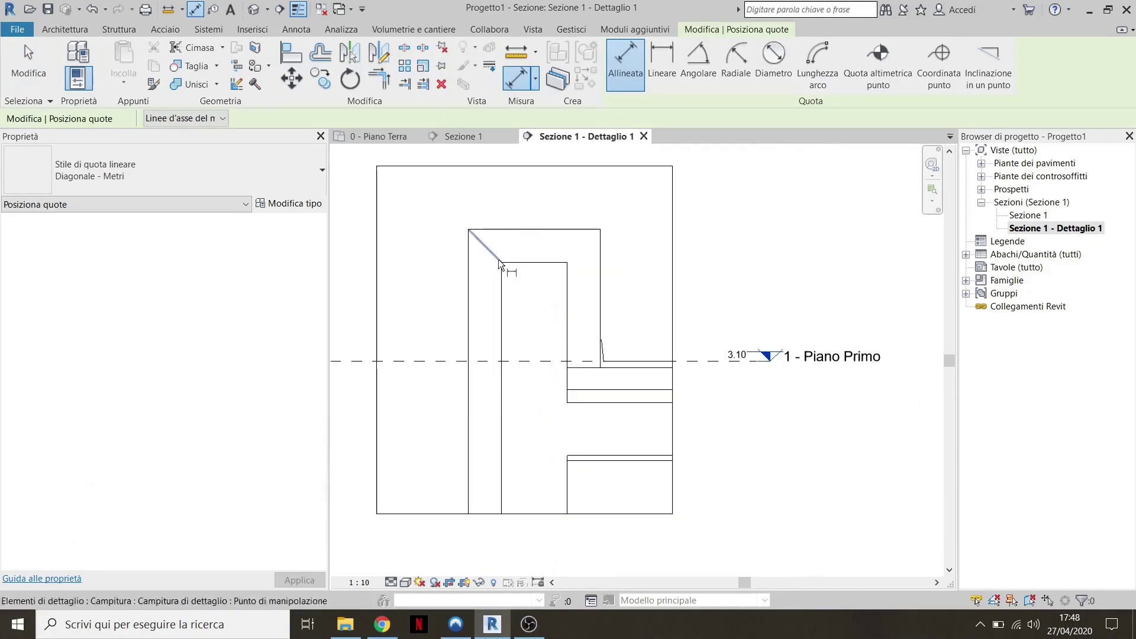
scroll(603, 247, "up", 2)
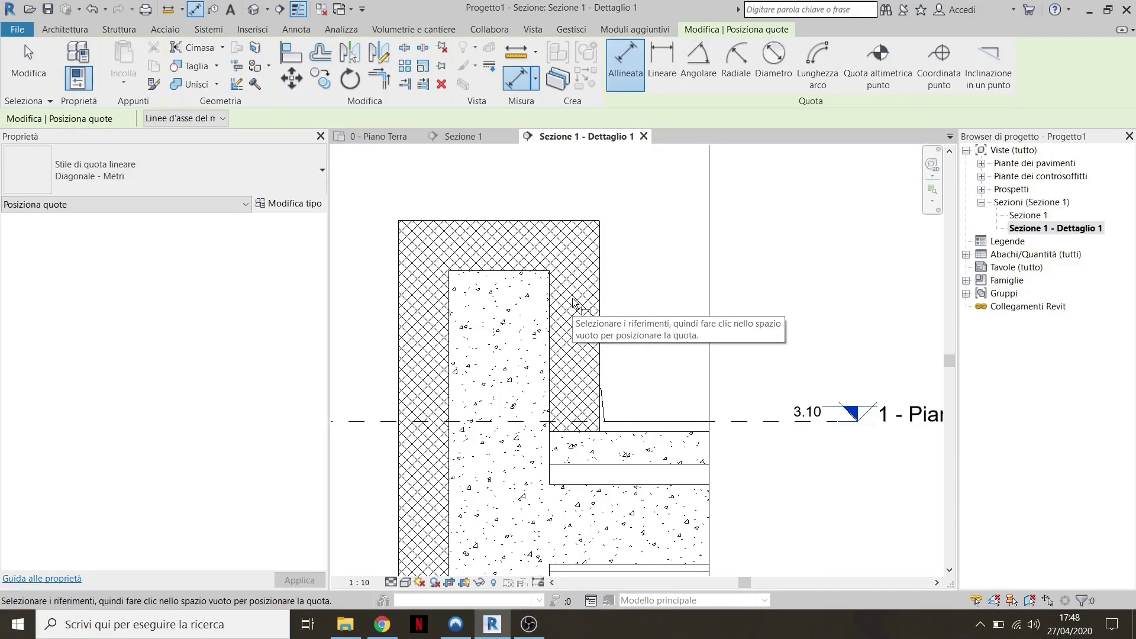
scroll(573, 303, "down", 3)
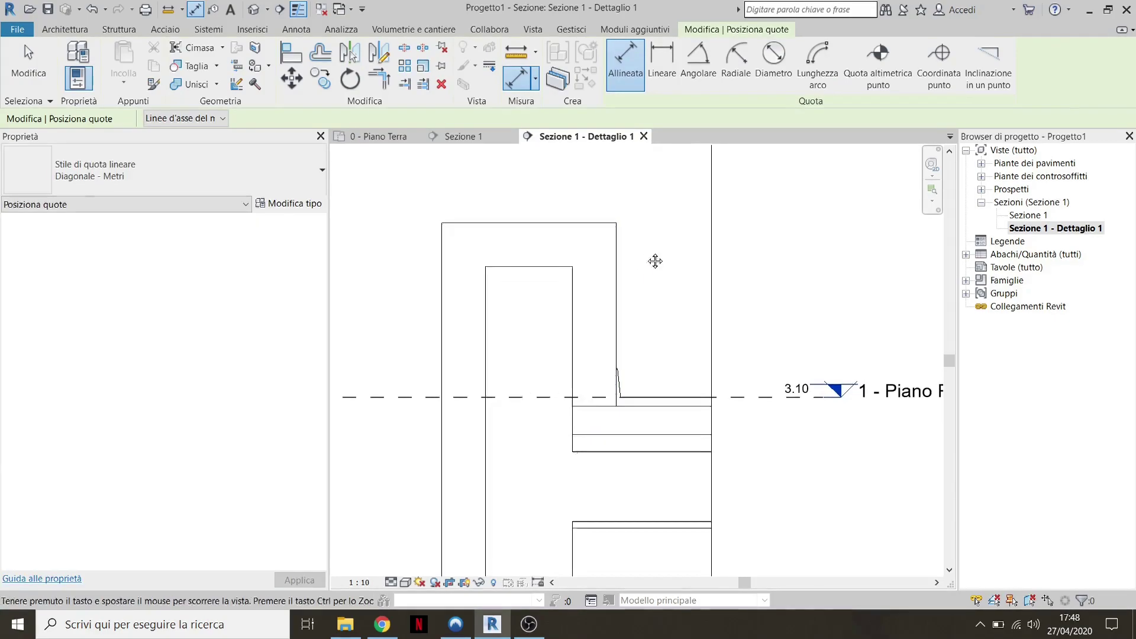
left_click(679, 313)
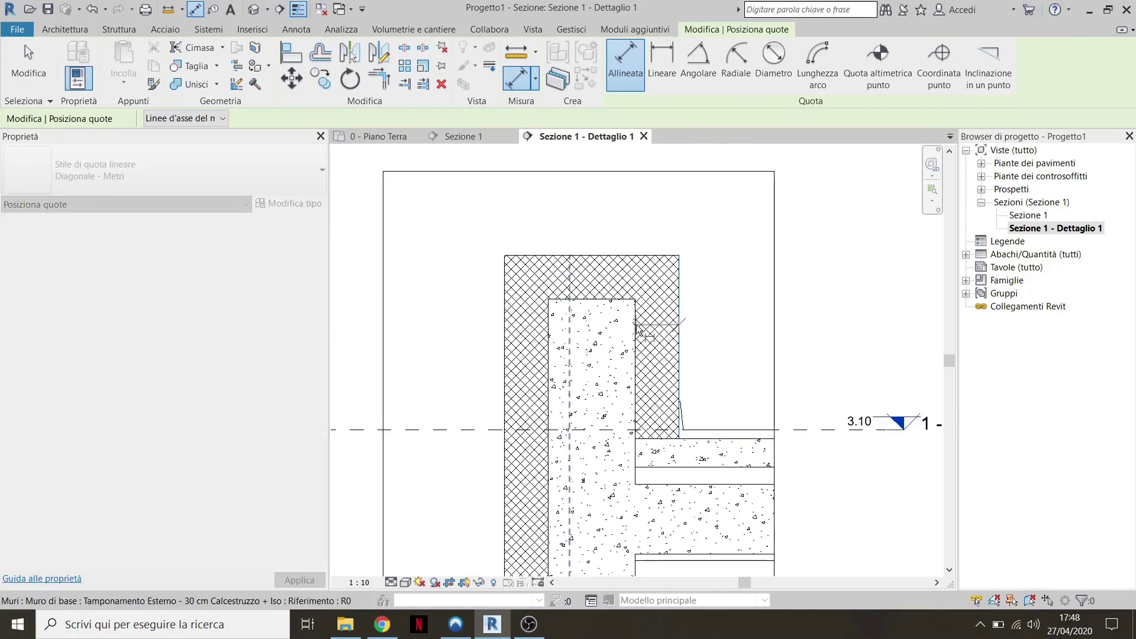
left_click(637, 326)
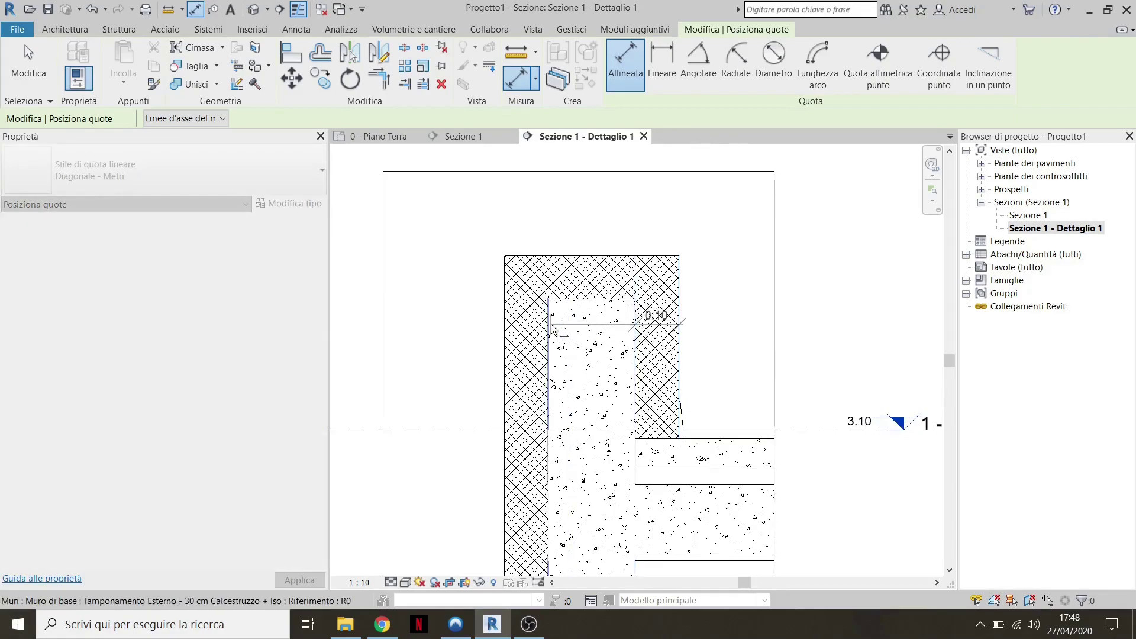
left_click(550, 327)
left_click(505, 316)
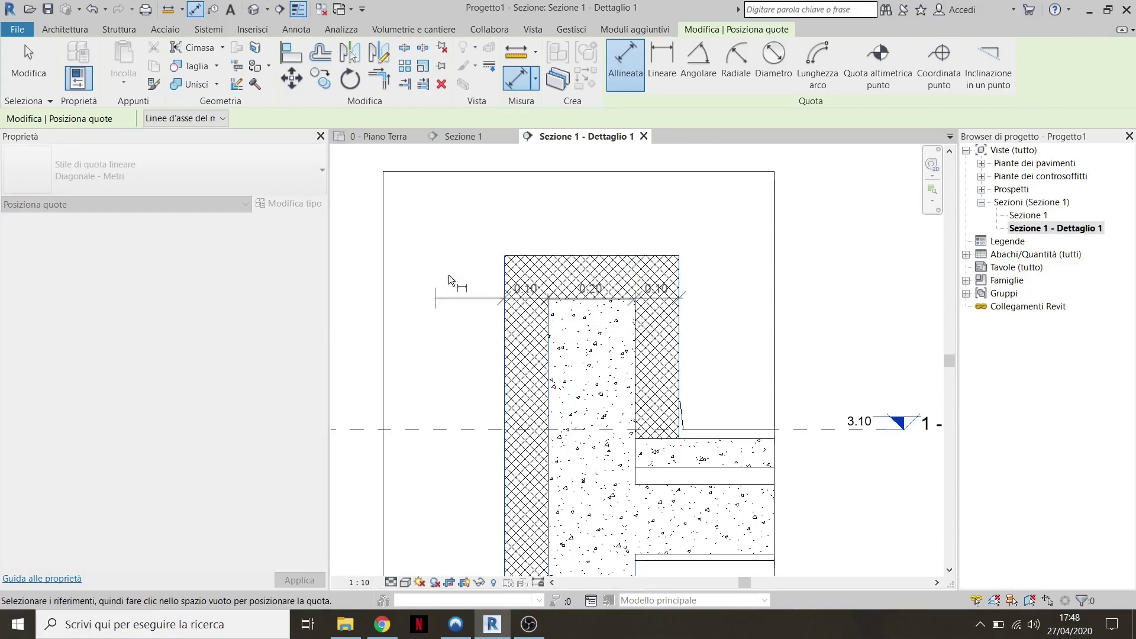
left_click(498, 214)
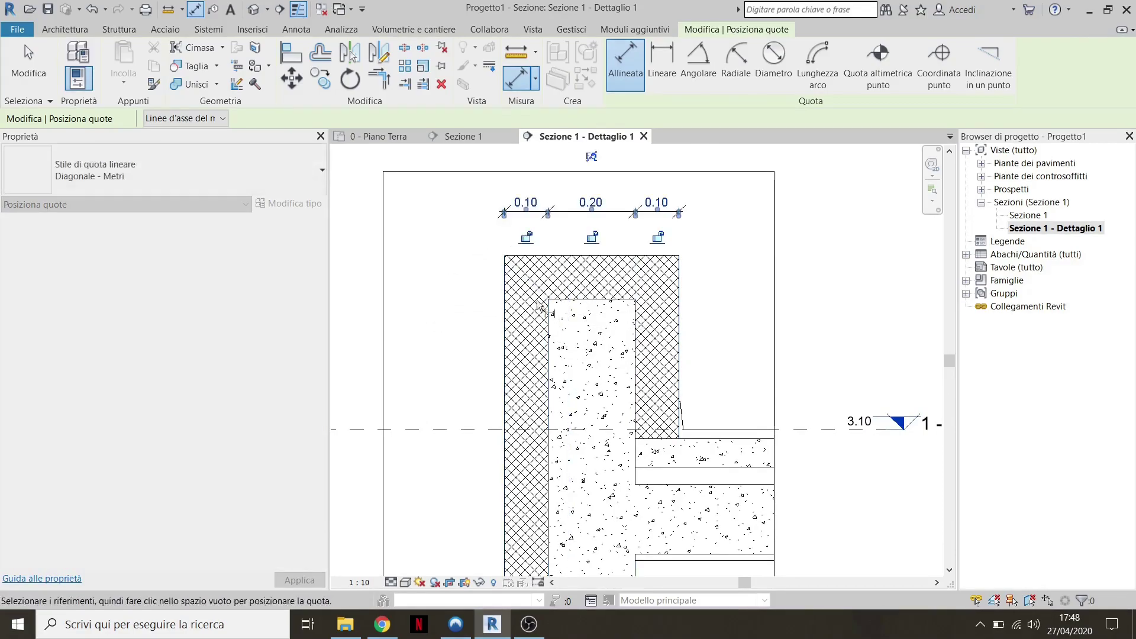
Add a vertical aligned chain on the right through the floor and slab lines, starting 0.10/0.30
scroll(540, 310, "up", 2)
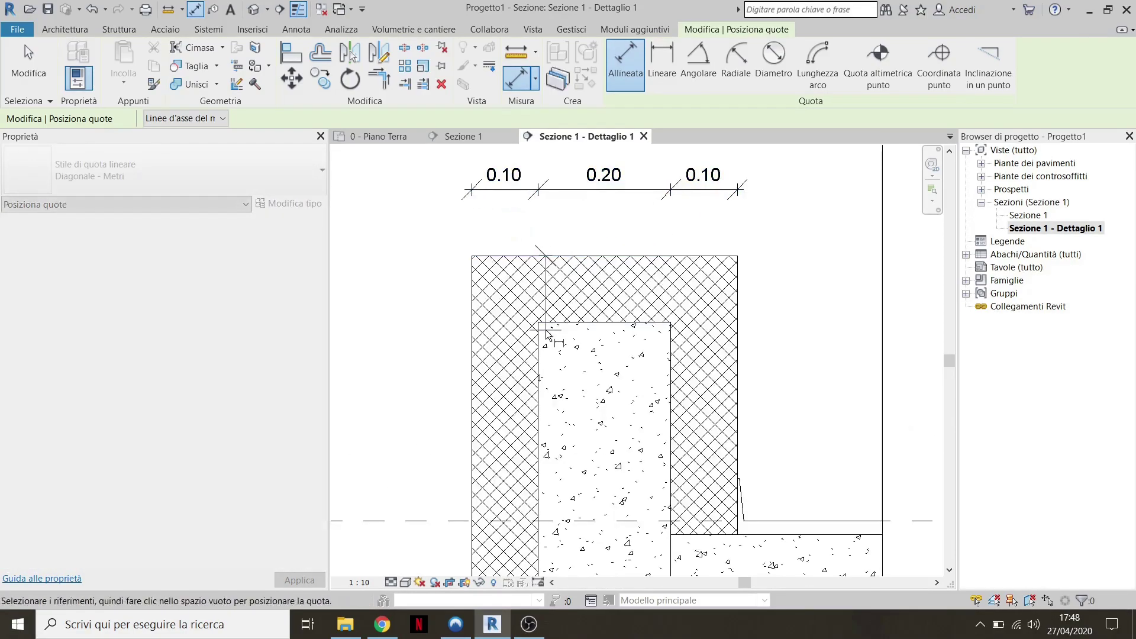
middle_click_drag(546, 334, 539, 163)
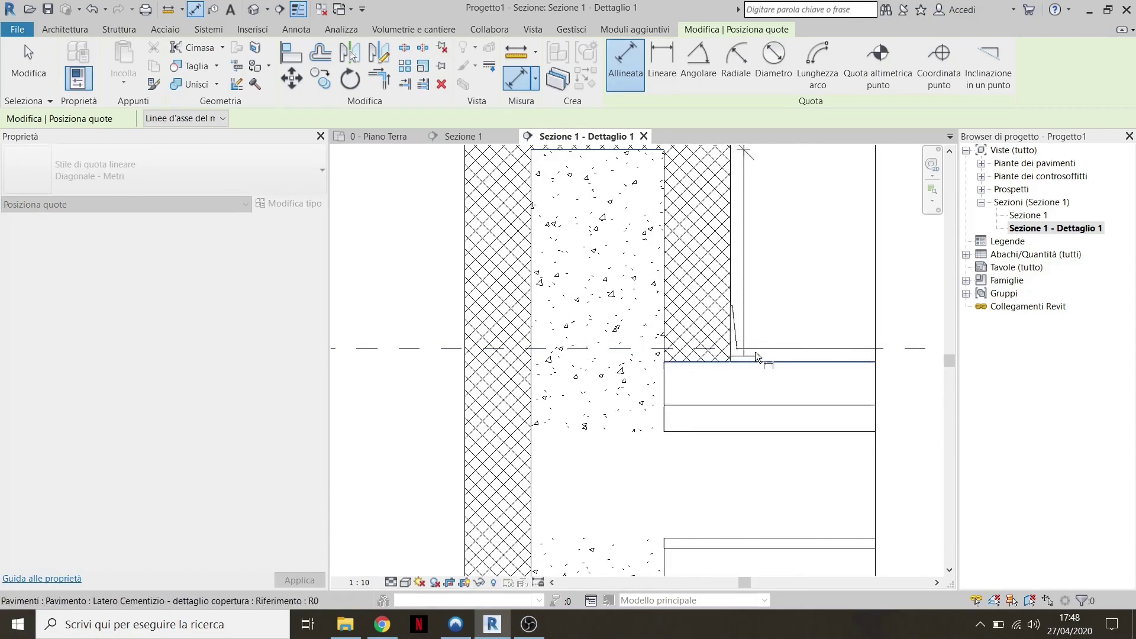
left_click(757, 350)
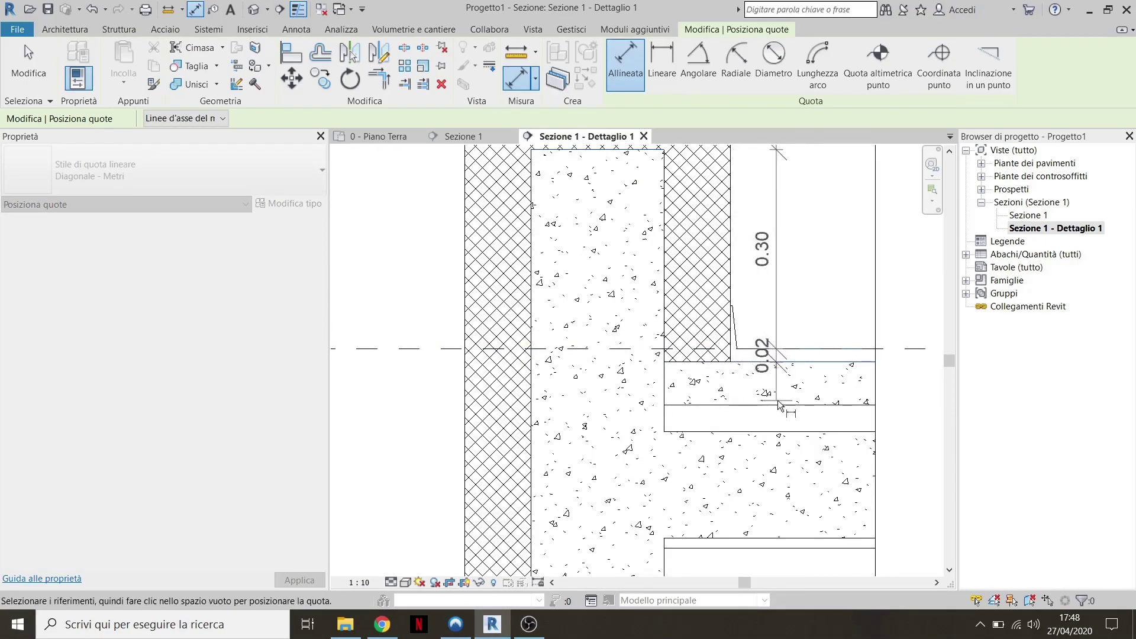
scroll(752, 405, "down", 2)
scroll(775, 402, "up", 2)
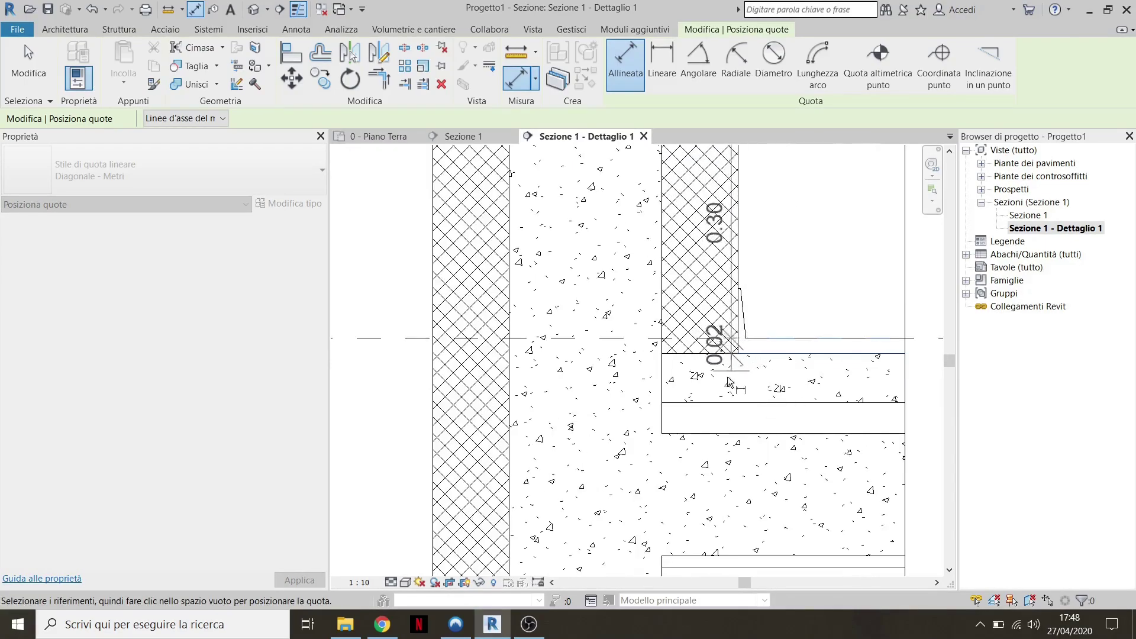
scroll(781, 405, "down", 2)
scroll(764, 397, "up", 2)
scroll(728, 394, "up", 1)
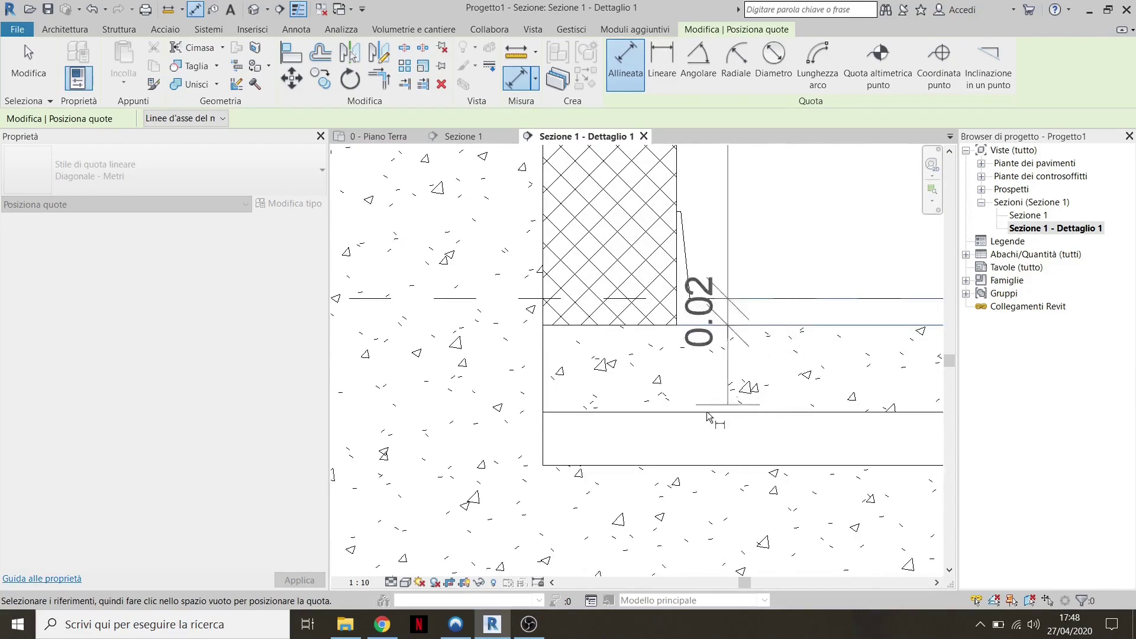
scroll(731, 411, "down", 1)
scroll(740, 425, "down", 1)
scroll(741, 427, "down", 2)
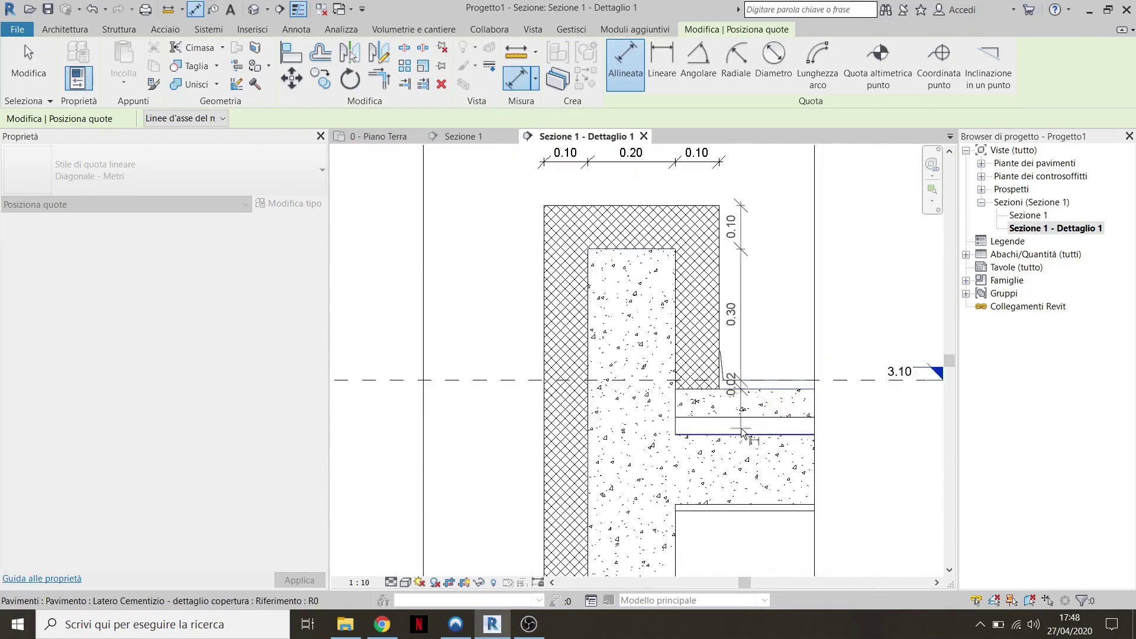
scroll(745, 414, "up", 2)
scroll(752, 414, "down", 1)
middle_click_drag(755, 418, 767, 350)
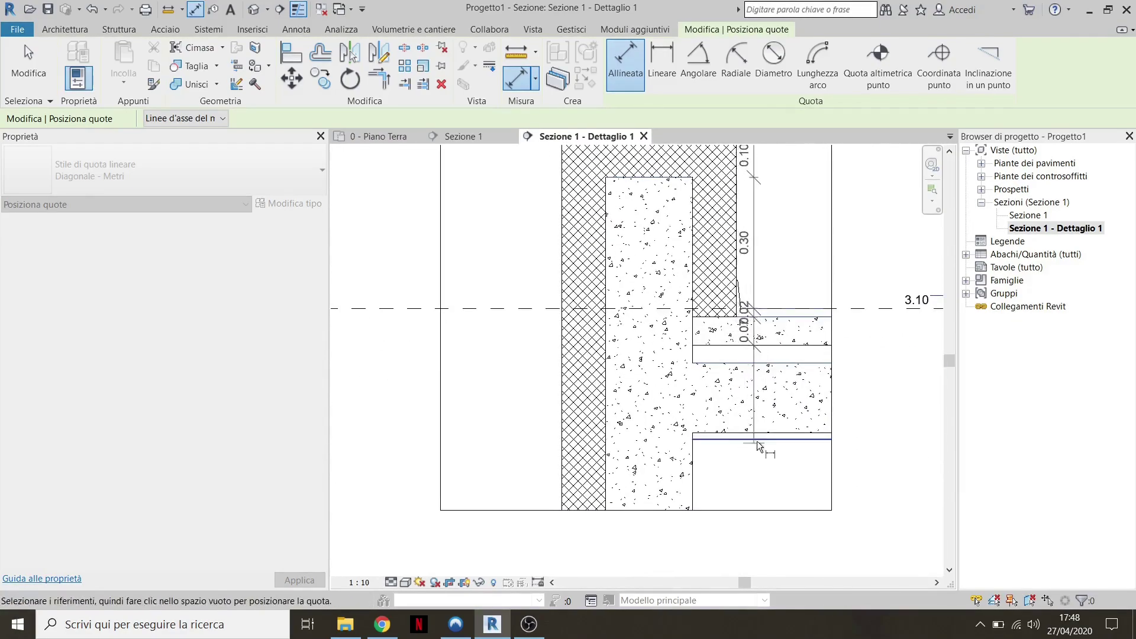
left_click(766, 441)
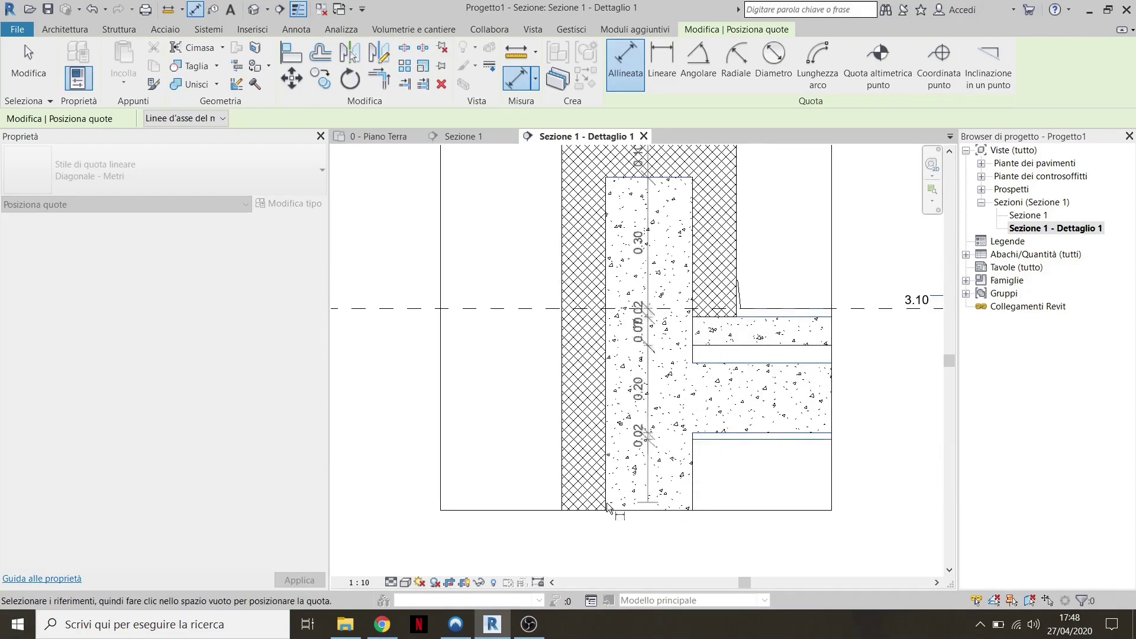
scroll(531, 452, "down", 2)
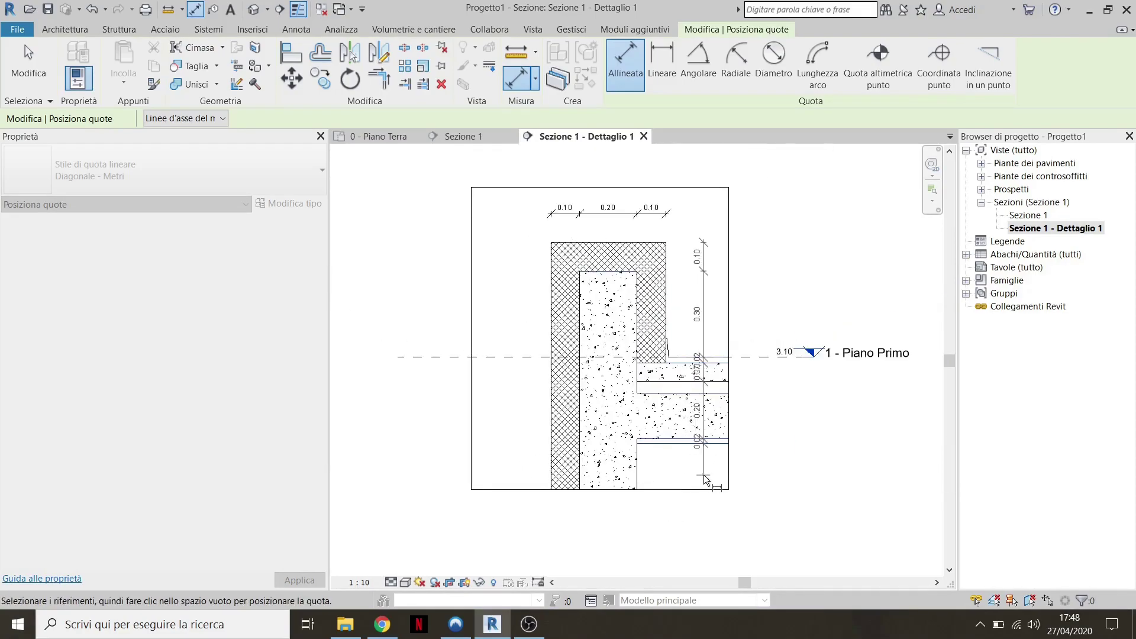
left_click(704, 478)
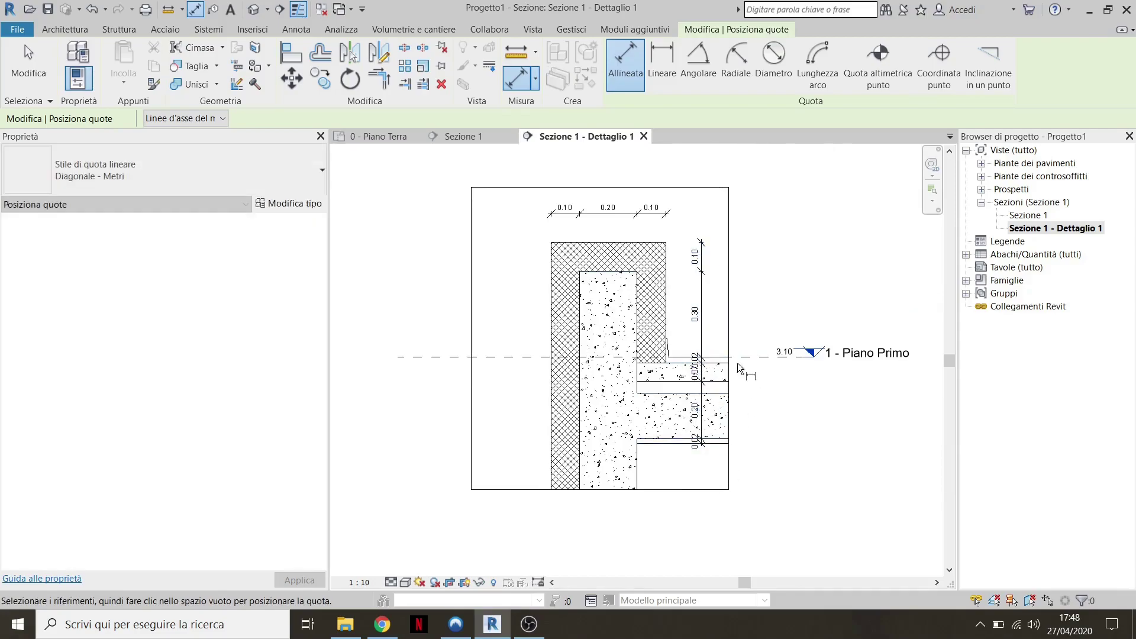
key("Escape")
key("Escape")
scroll(560, 229, "up", 1)
scroll(559, 229, "down", 1)
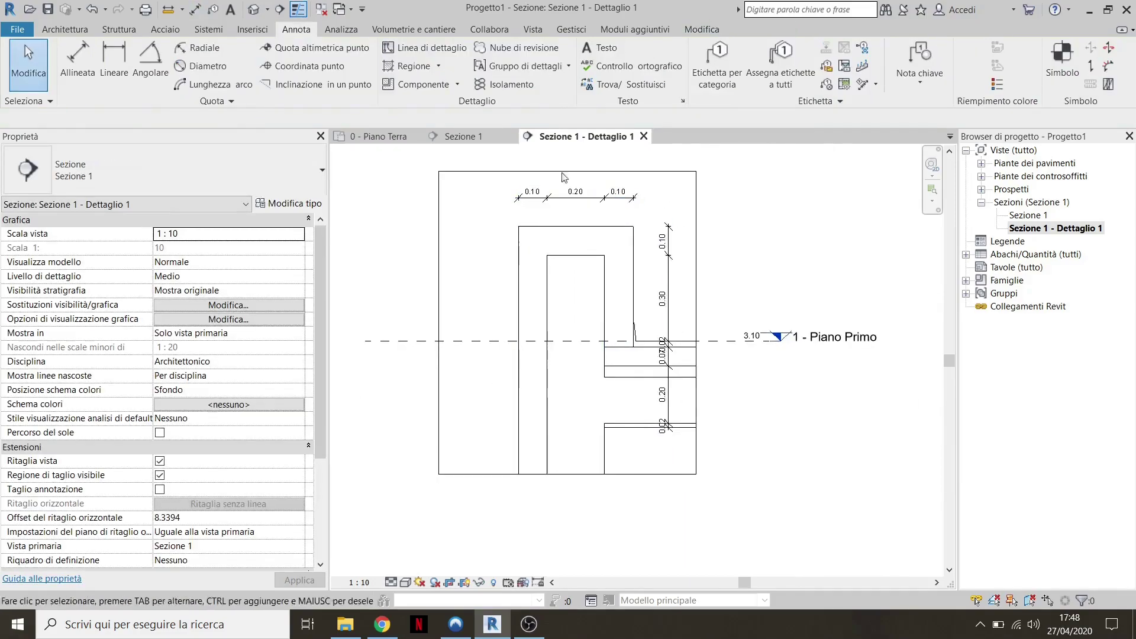
scroll(562, 290, "up", 2)
Switch the right dimension chain's type to Diagonale - Centimetri
left_click(715, 291)
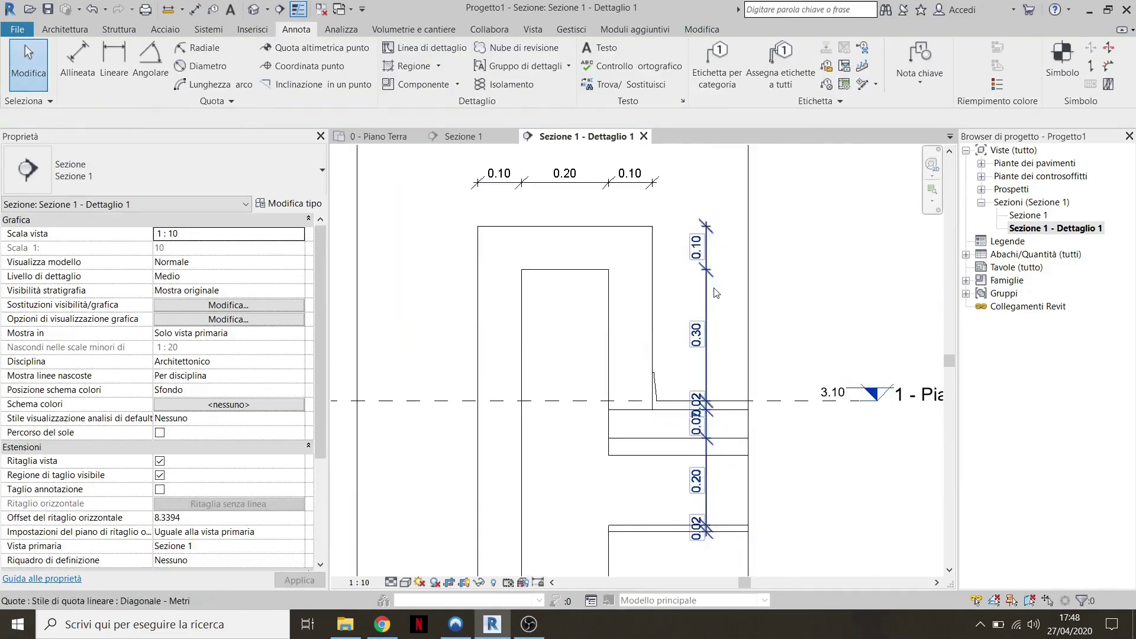
left_click(701, 255)
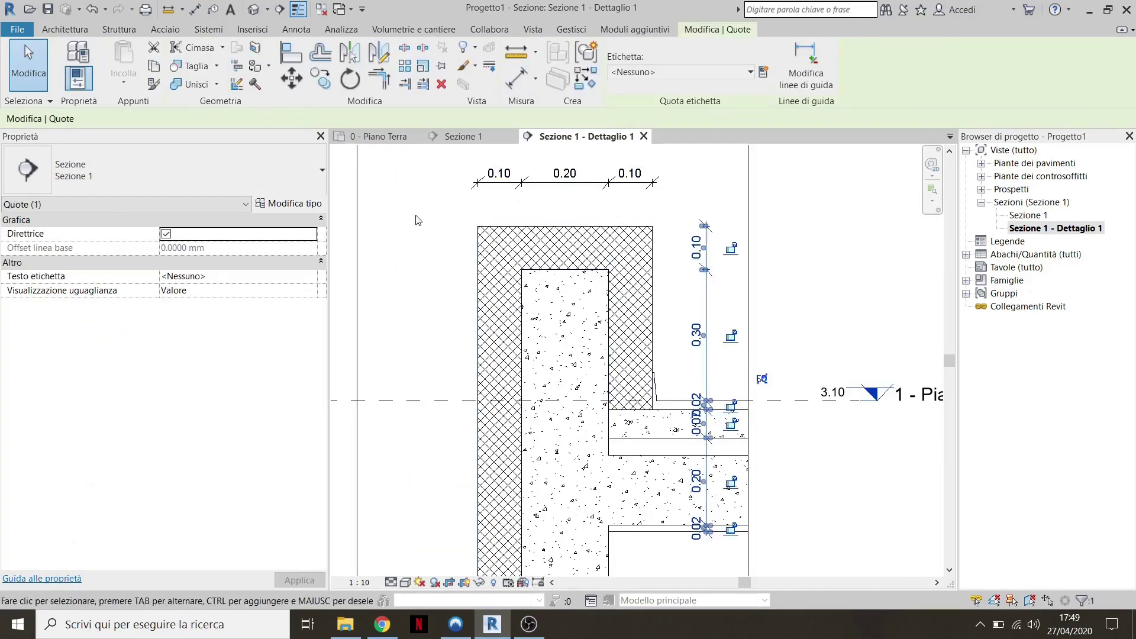
left_click(294, 205)
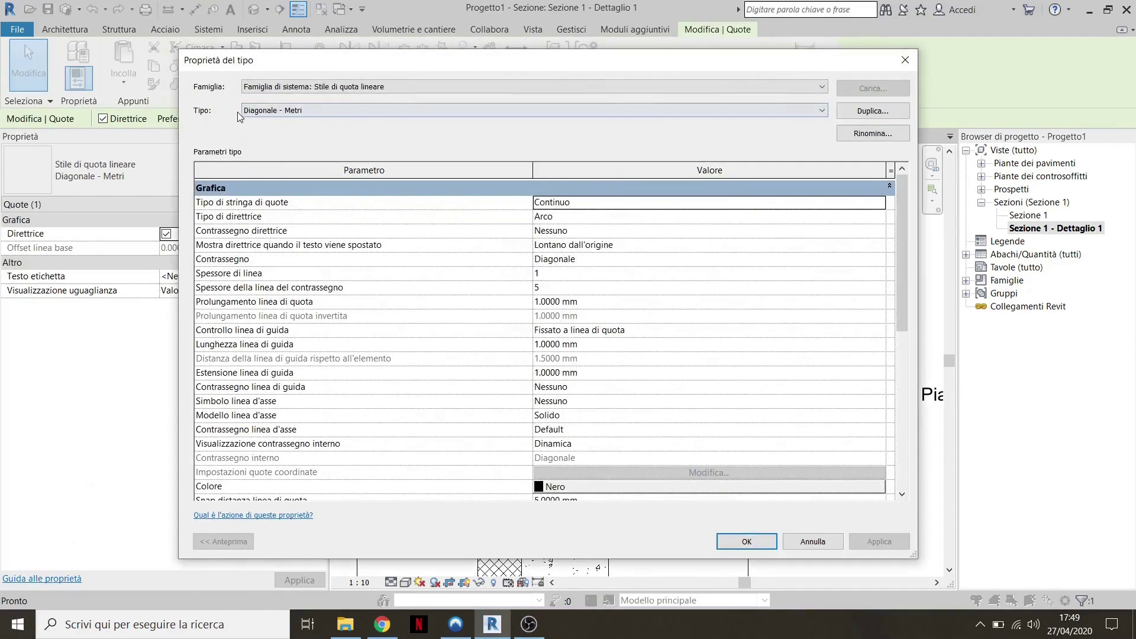
left_click(567, 111)
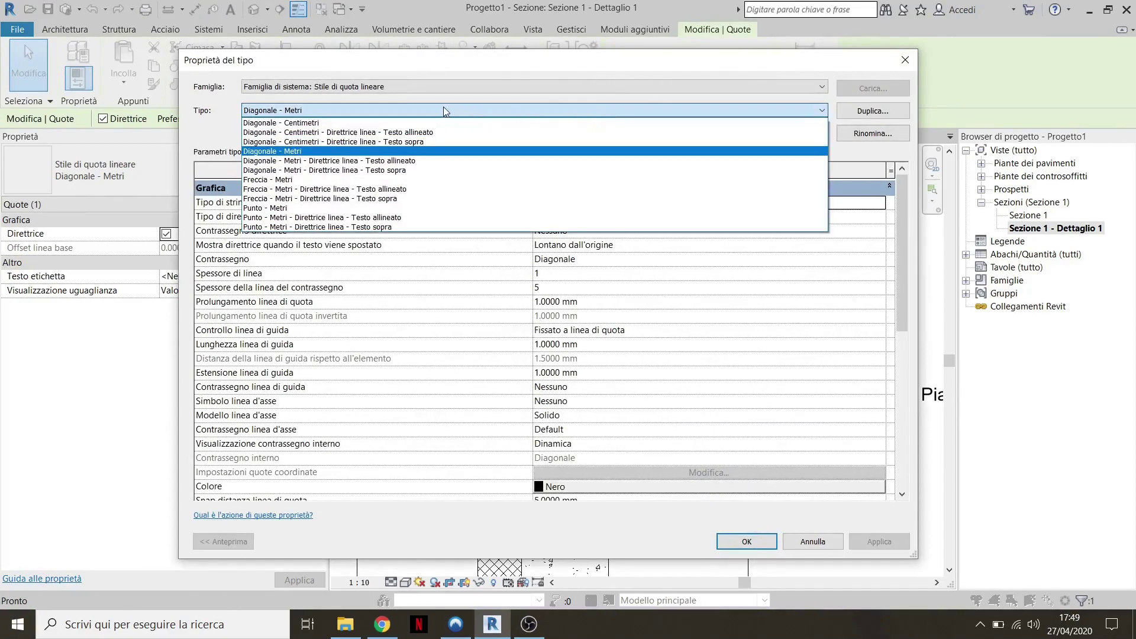
left_click(336, 122)
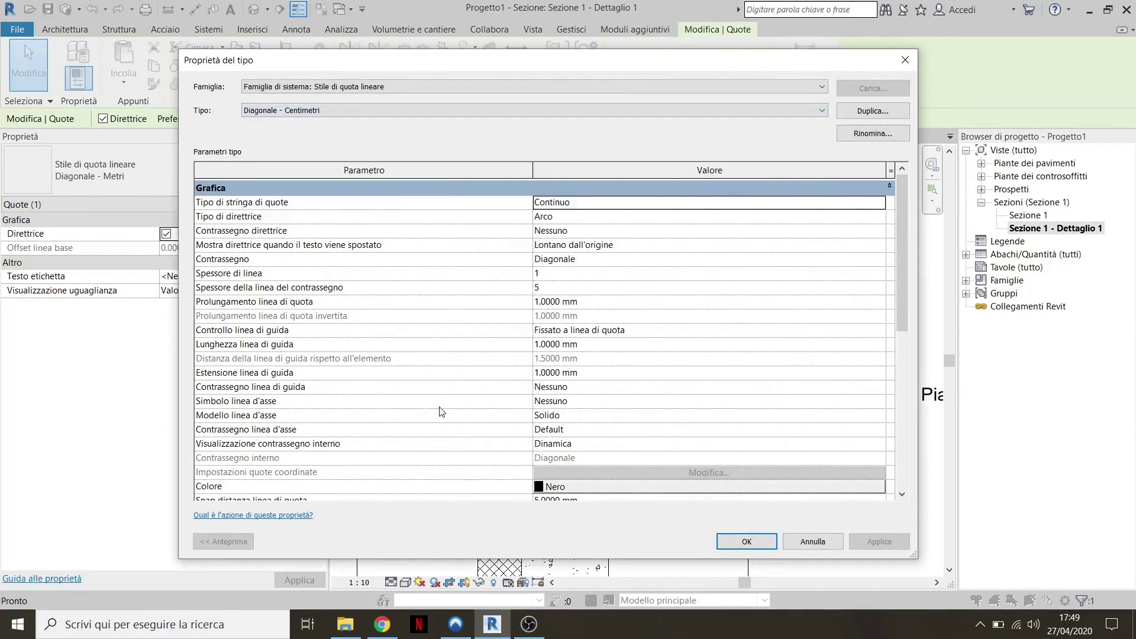
scroll(432, 390, "down", 1)
scroll(417, 343, "down", 2)
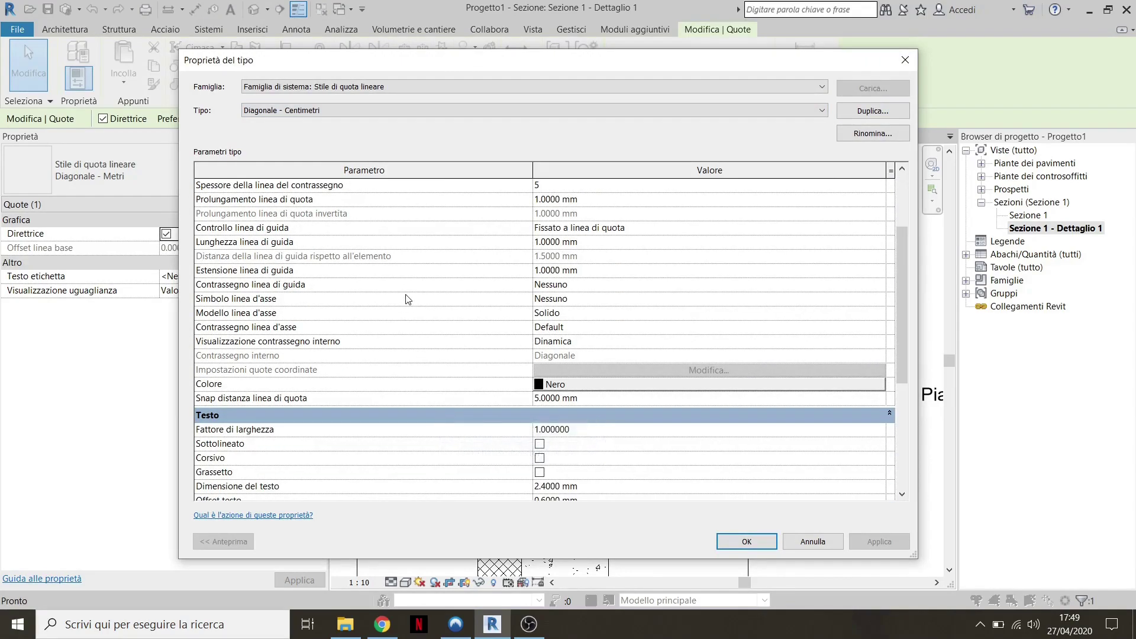
scroll(408, 299, "up", 3)
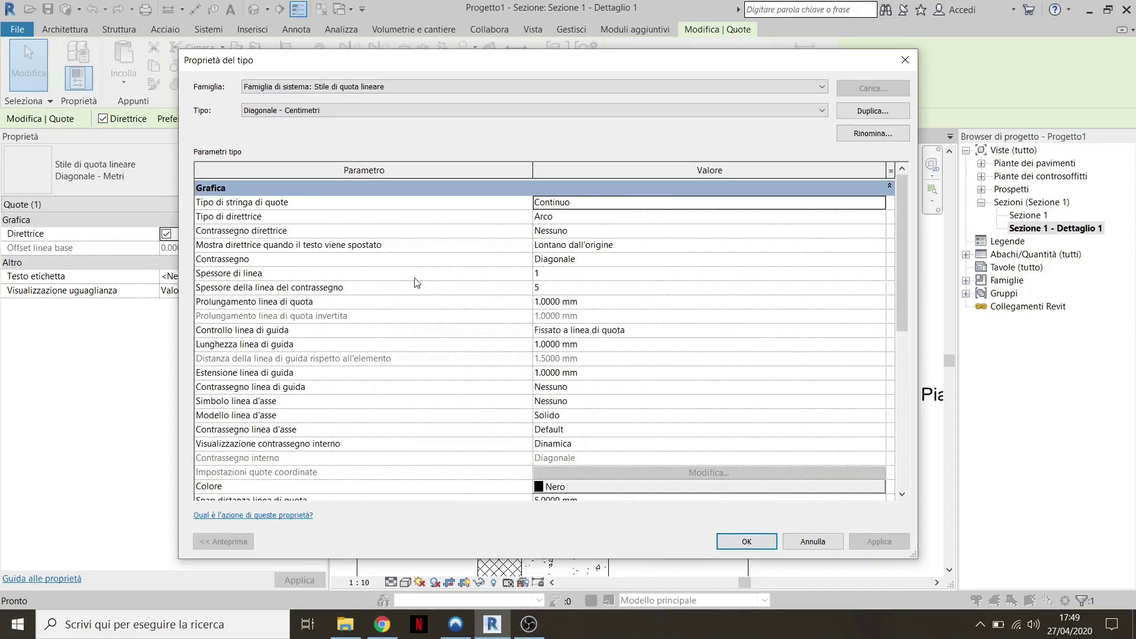
scroll(403, 276, "down", 4)
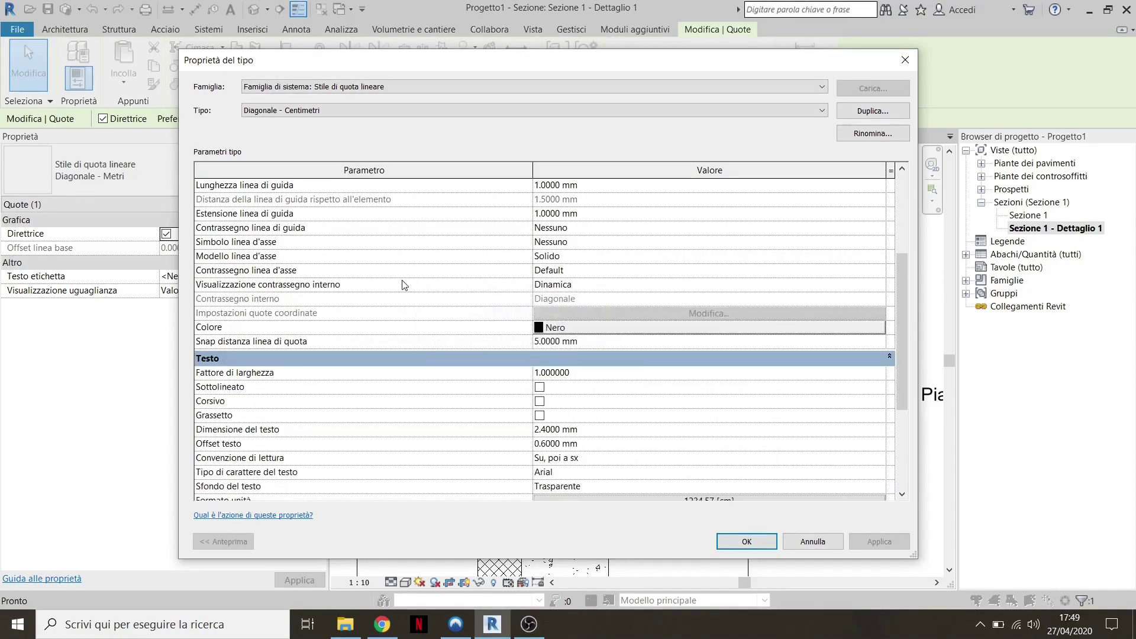
scroll(403, 285, "down", 1)
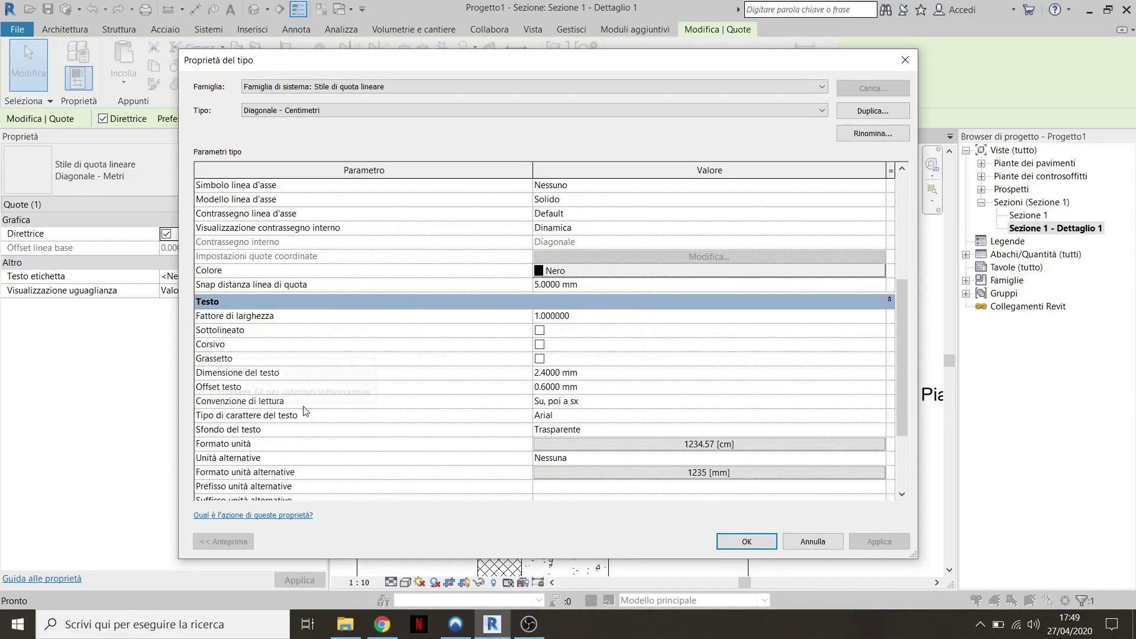
Set the type's unit rounding to 0 decimal places so the chain reads 10, 30, 20
left_click(710, 445)
left_click(489, 271)
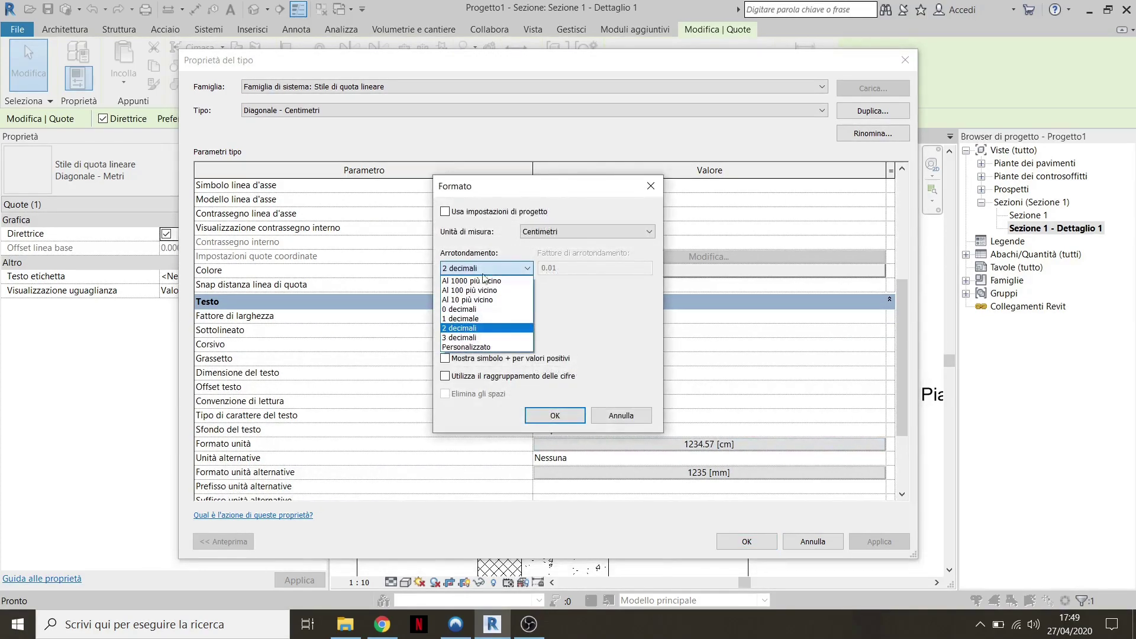
left_click(475, 309)
left_click(556, 414)
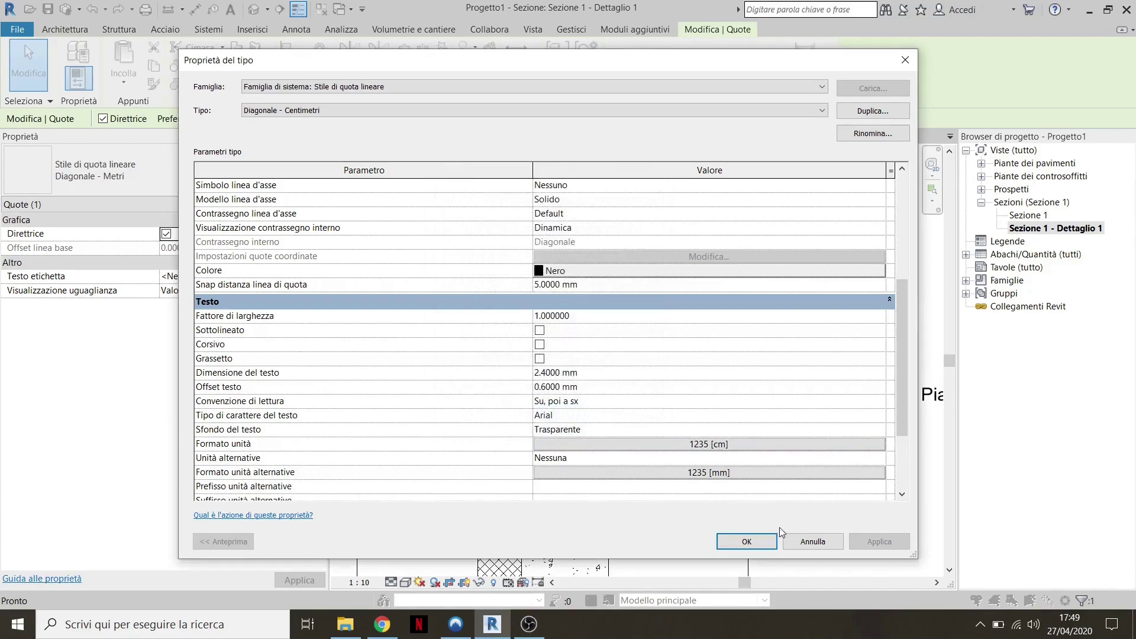
left_click(747, 542)
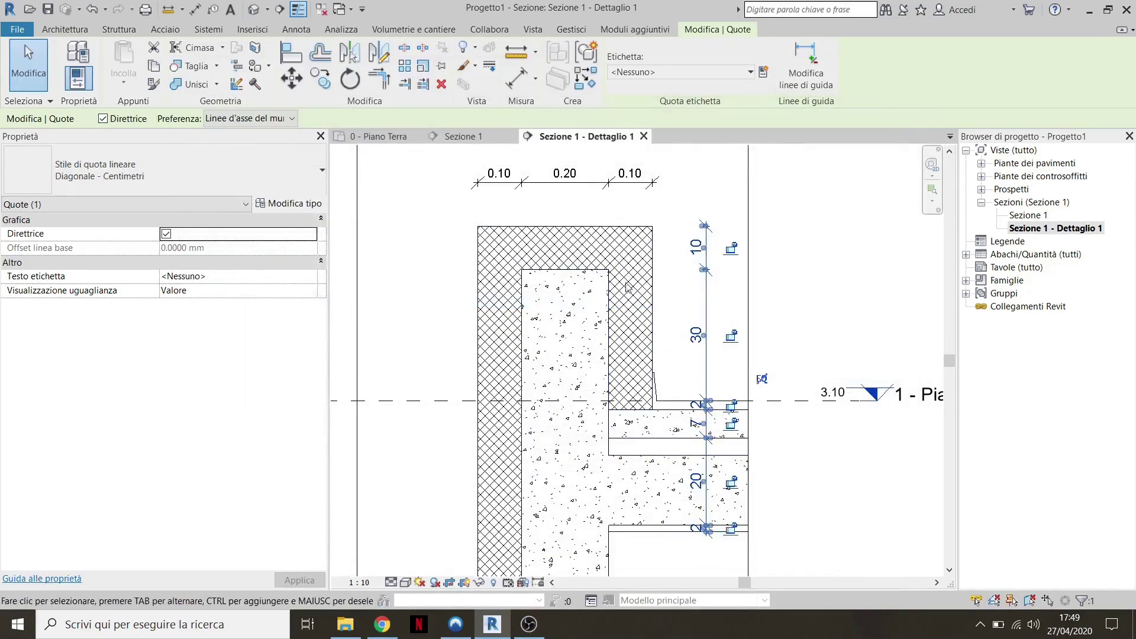
key("Escape")
Match the top dimension chain to the centimetre style (MA) so it reads 10 / 20 / 10
left_click(704, 31)
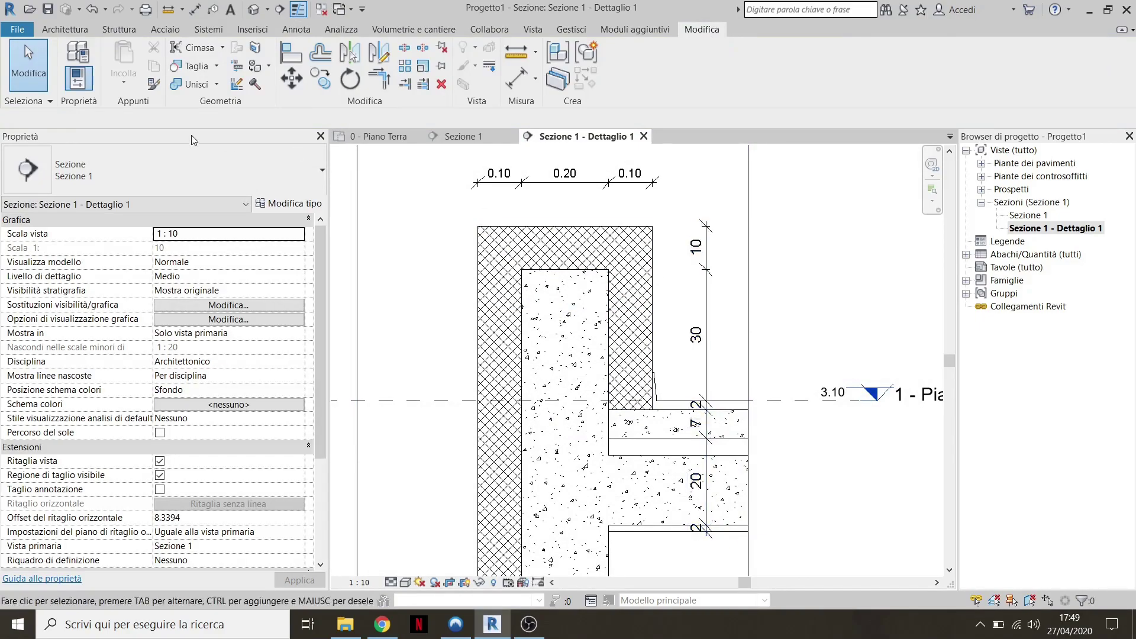
left_click(155, 86)
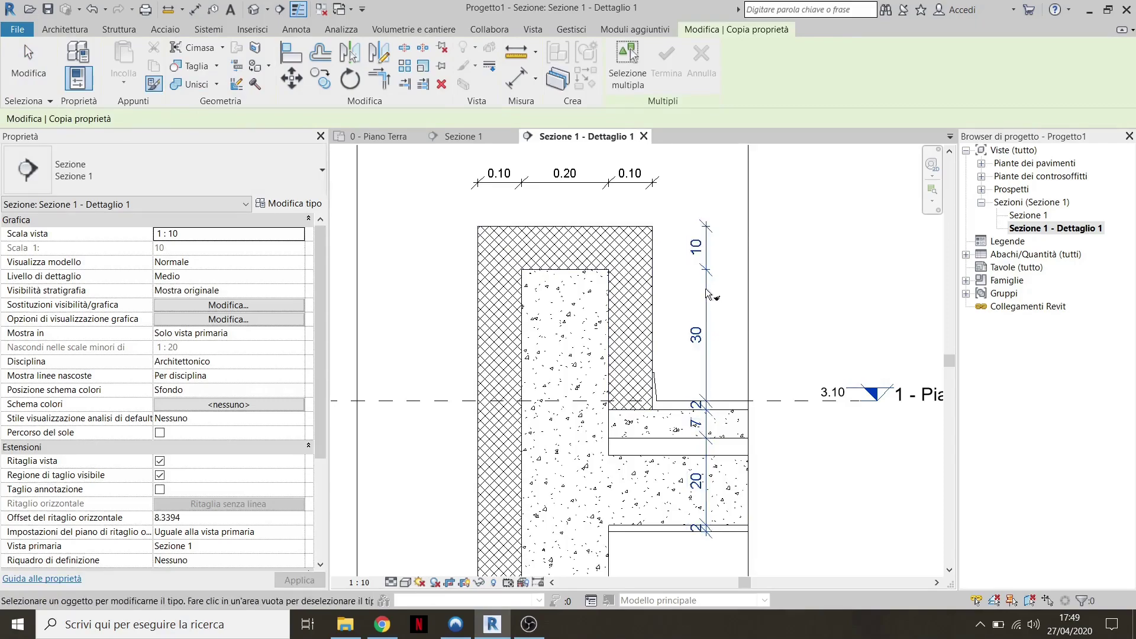
left_click(587, 183)
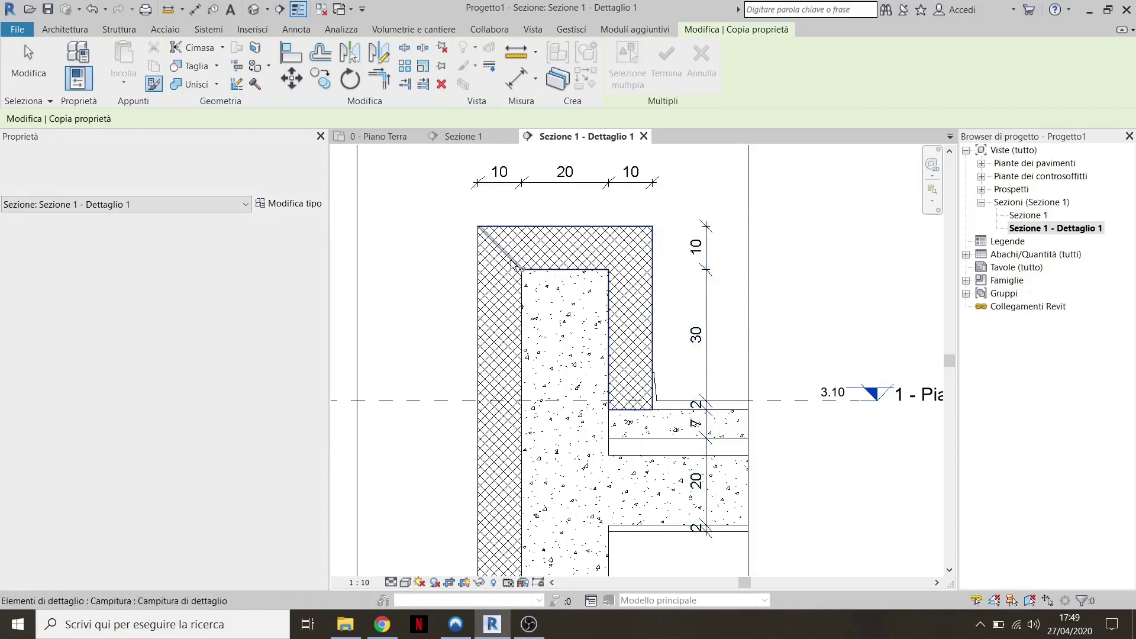
scroll(463, 286, "down", 2)
key("Escape")
scroll(457, 264, "up", 2)
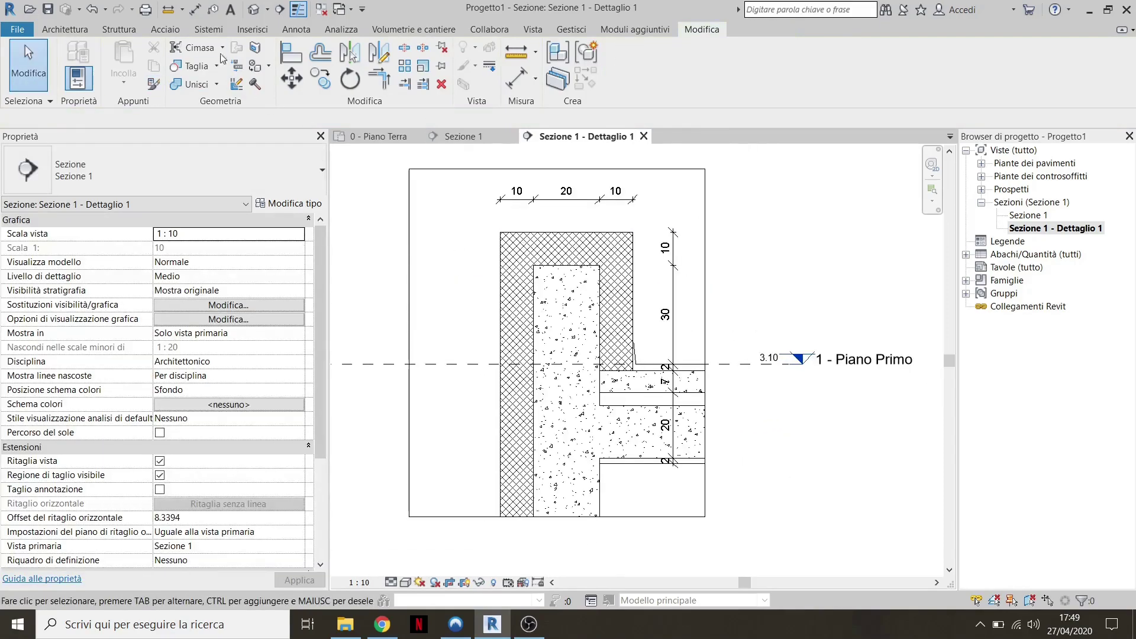
Place an aligned dimension chain left of the wall, from the wall top through the slab's top and bottom edges
left_click(294, 31)
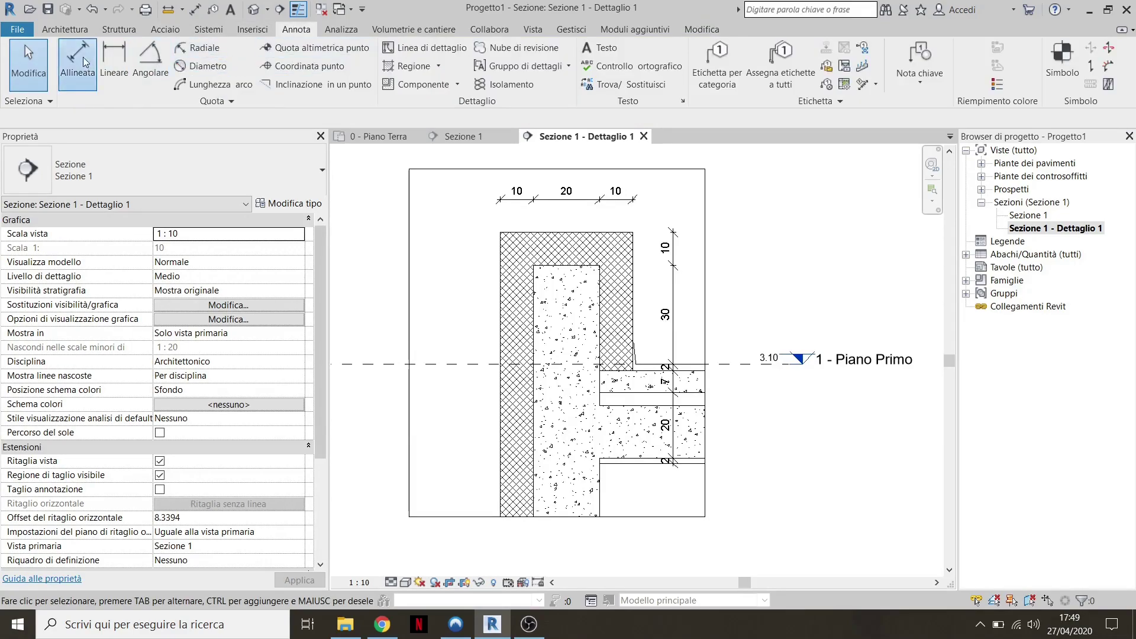
left_click(28, 60)
scroll(533, 249, "up", 1)
scroll(565, 237, "up", 2)
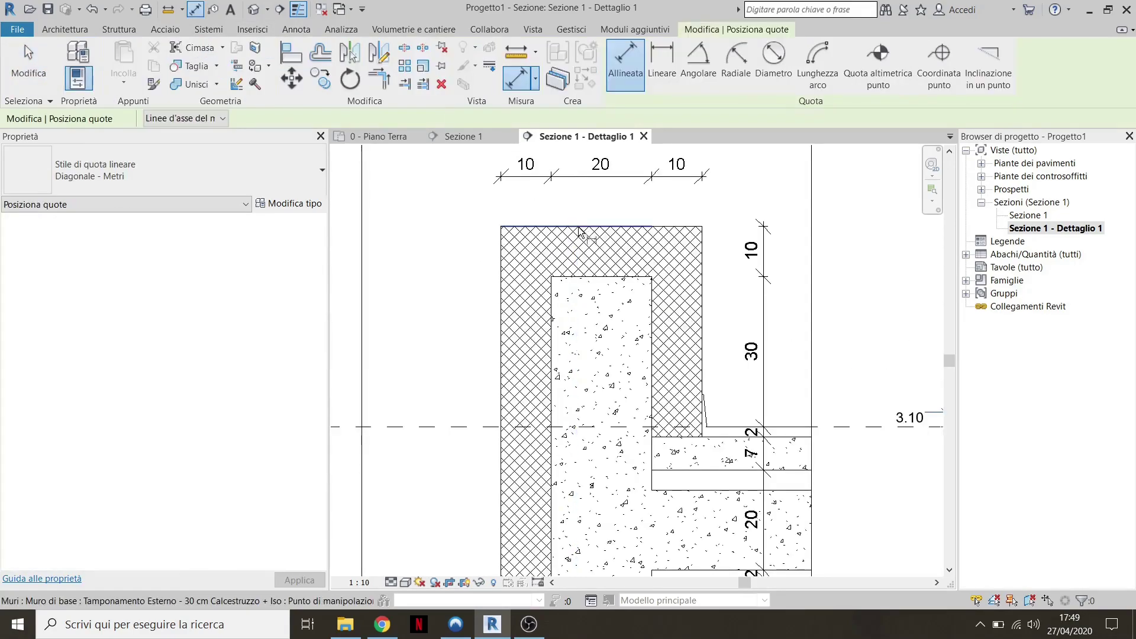
left_click(580, 232)
scroll(568, 296, "down", 1)
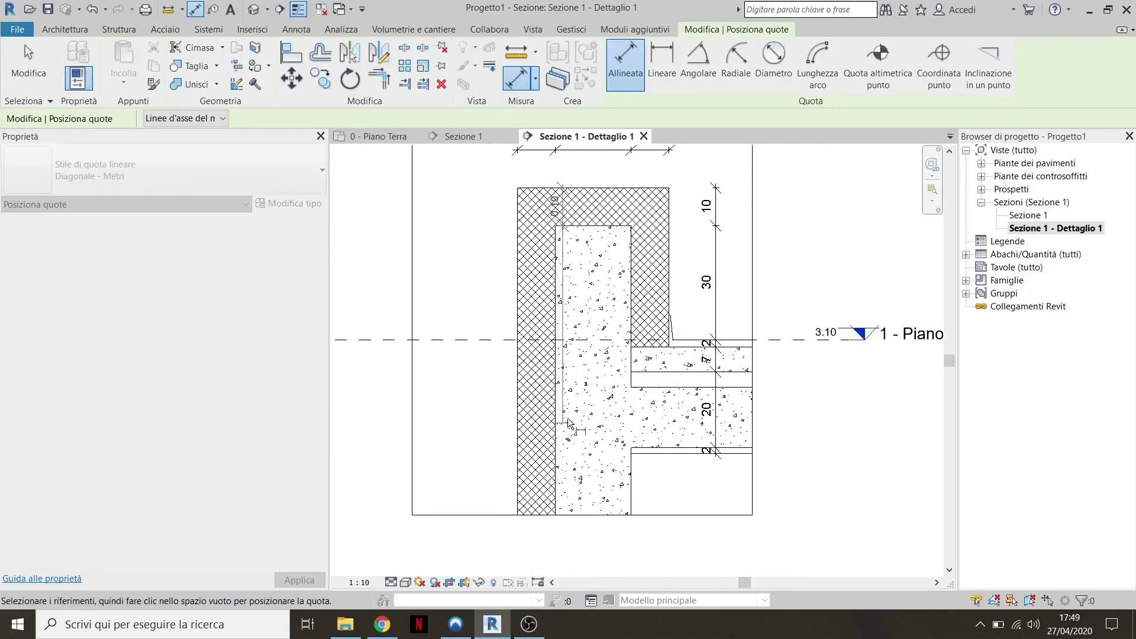
scroll(598, 418, "up", 1)
left_click(664, 359)
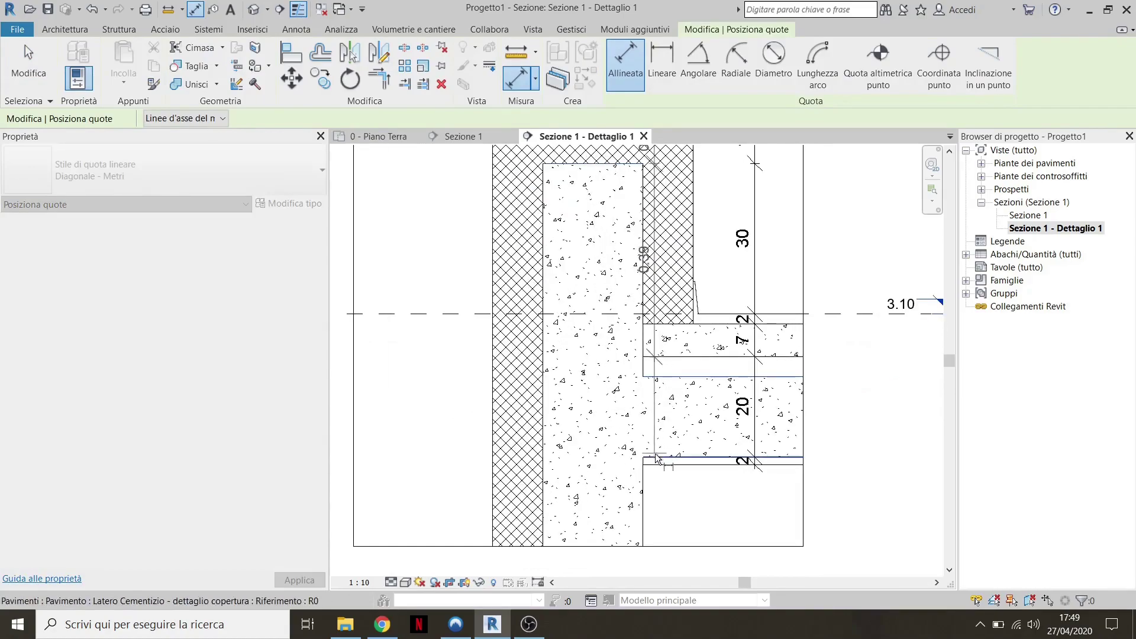
left_click(654, 457)
left_click(430, 491)
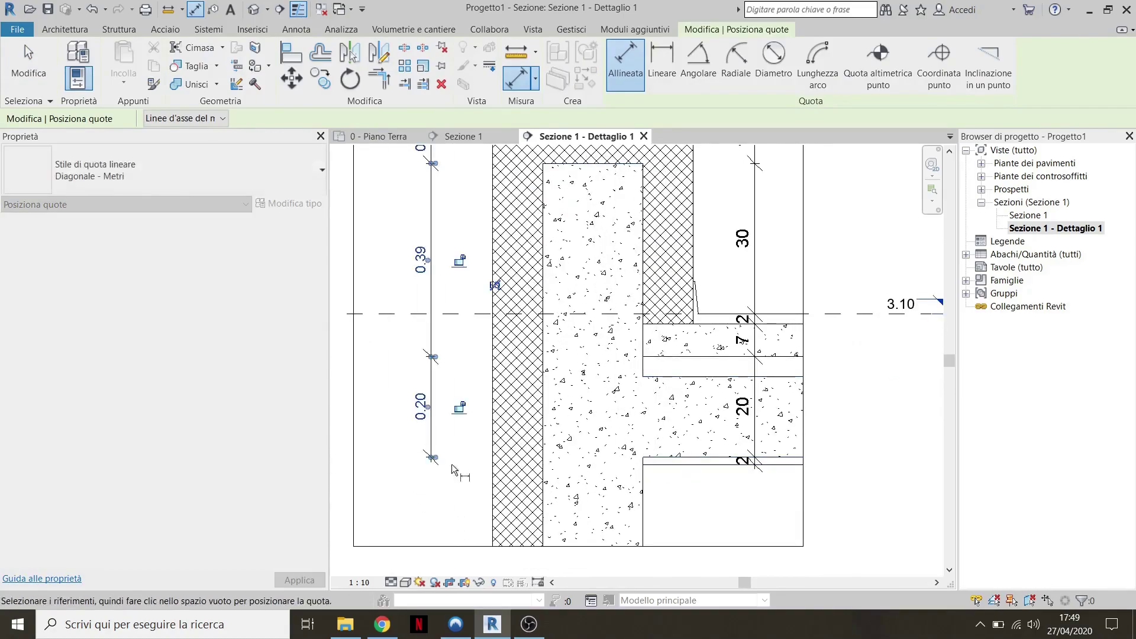
scroll(452, 464, "down", 1)
key("Escape")
key("Escape")
Match the new chain's type to the centimetre dimension style so it reads 10 / 39 / 20
left_click(696, 34)
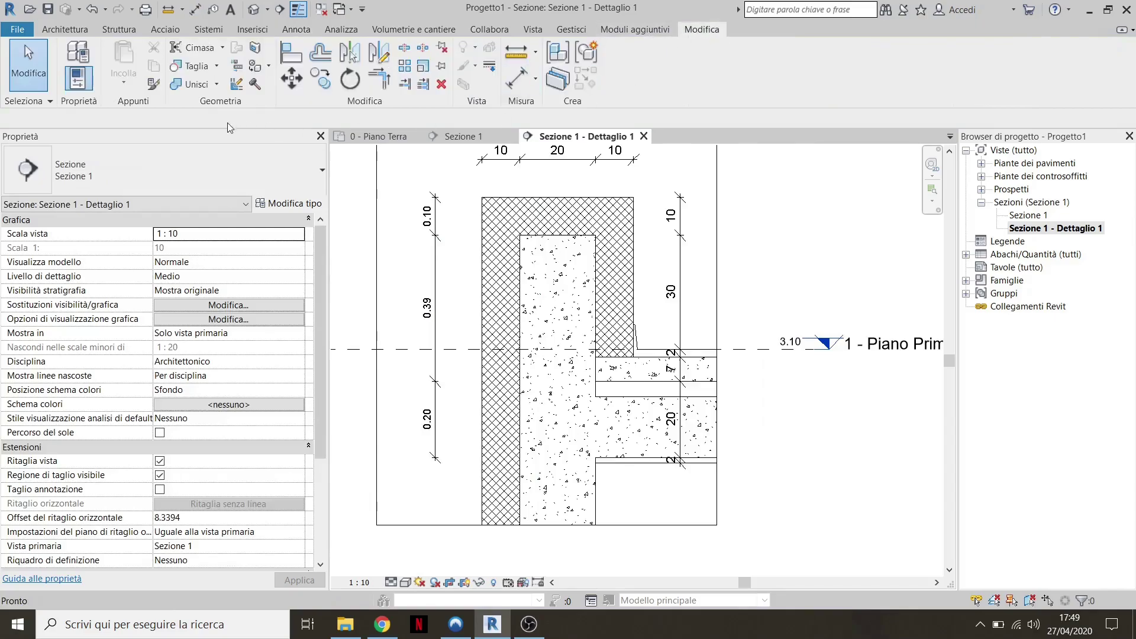
left_click(154, 84)
left_click(556, 158)
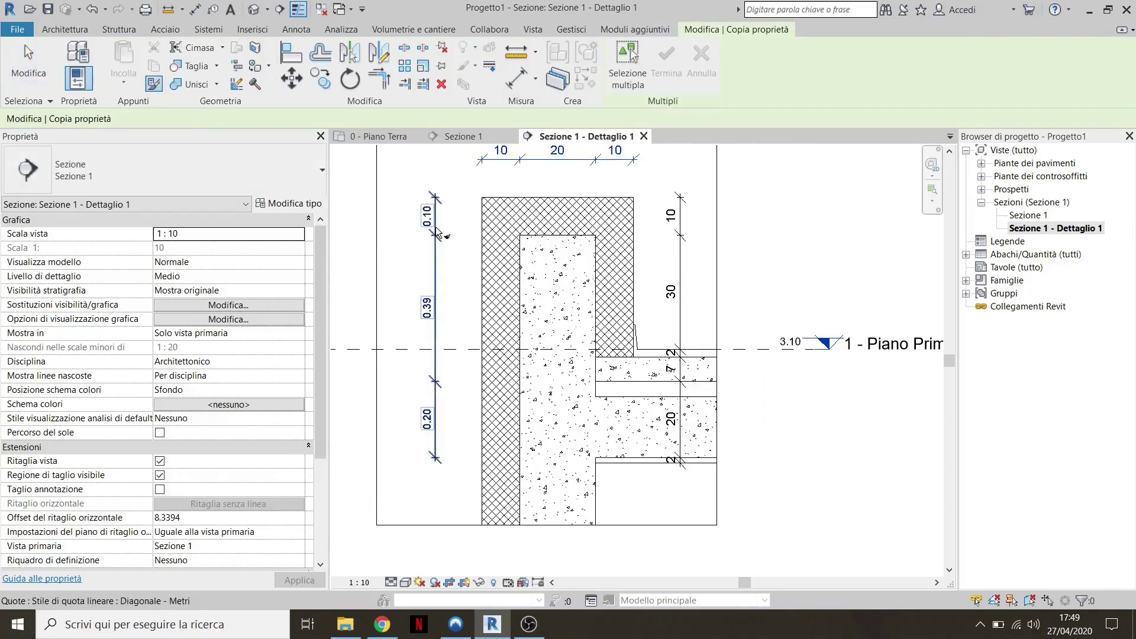
left_click(435, 326)
scroll(600, 403, "down", 1)
key("Escape")
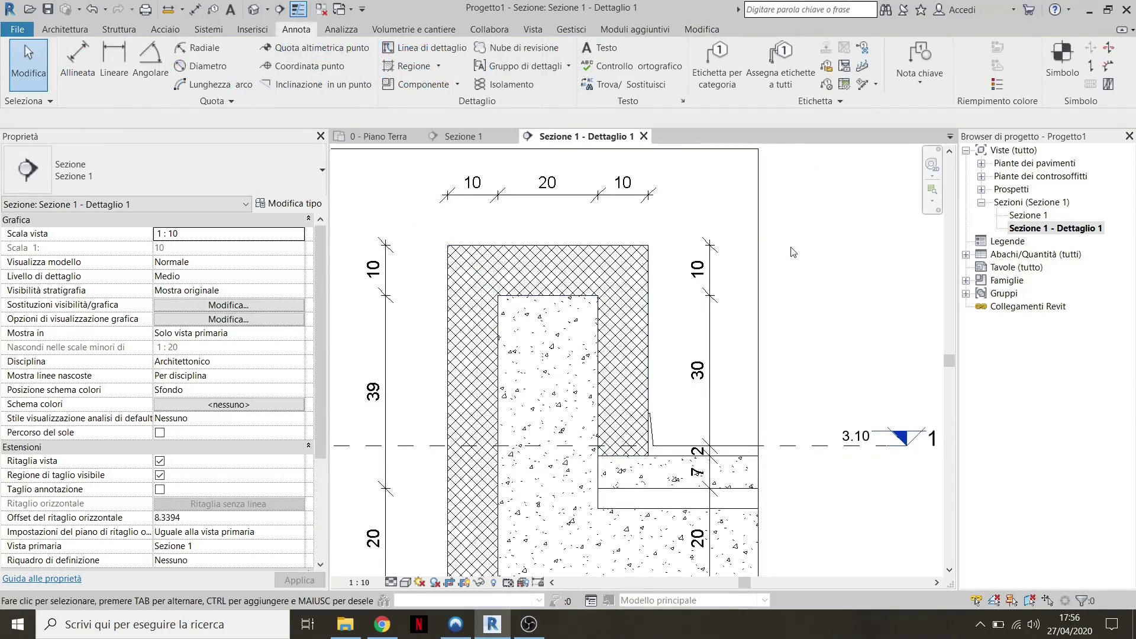
scroll(745, 266, "down", 1)
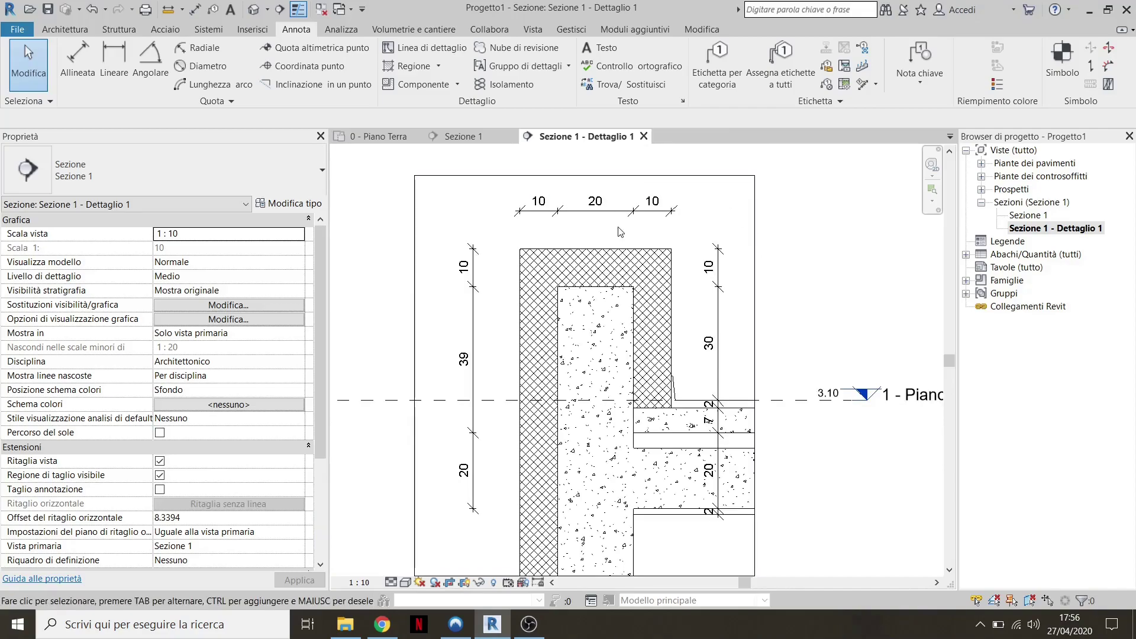
scroll(622, 227, "up", 2)
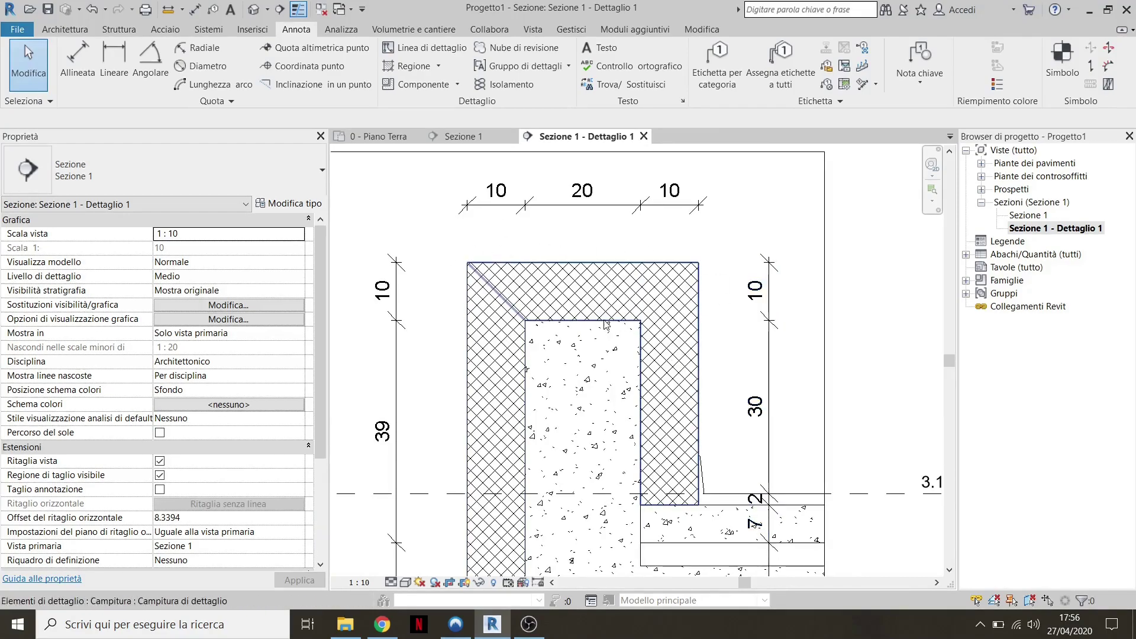
scroll(710, 266, "down", 1)
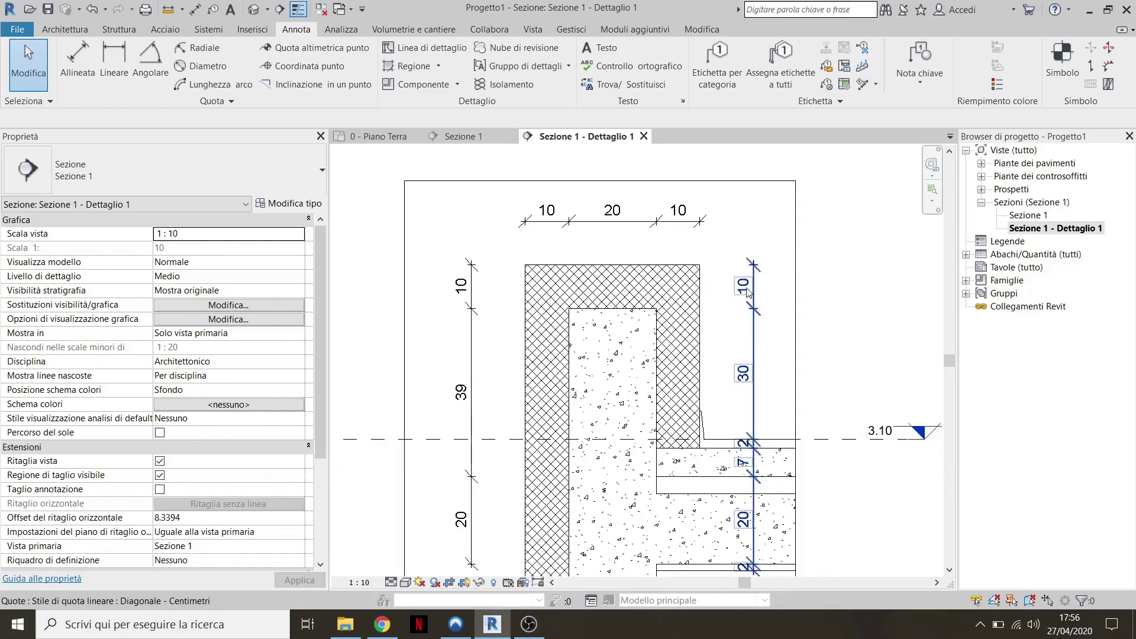
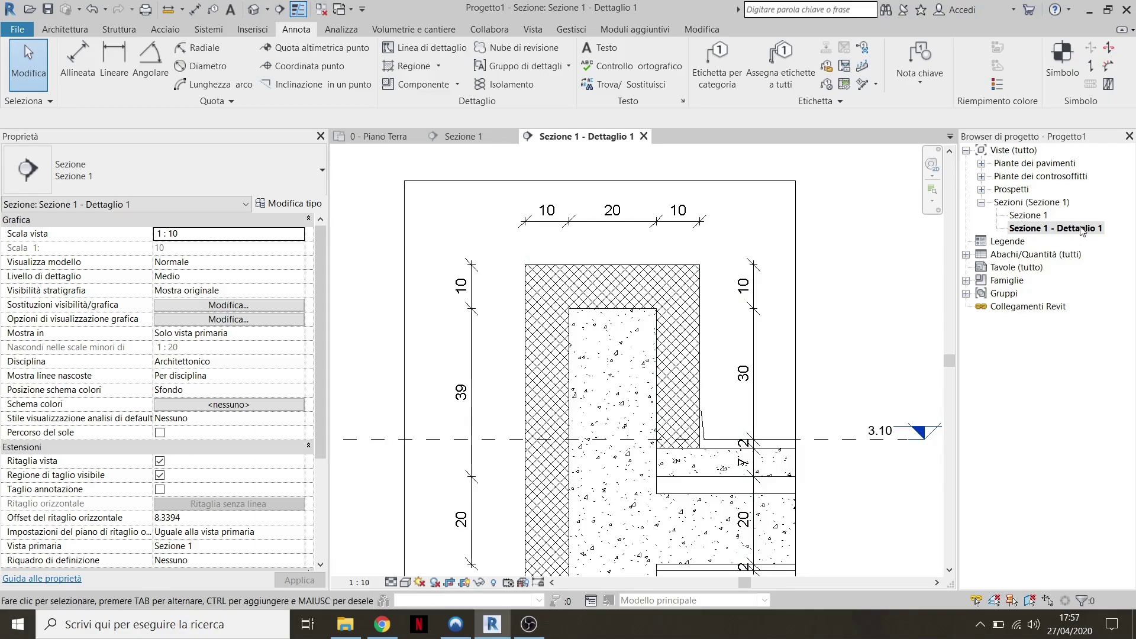
Zoom in on the parapet top and select the hatched L-shaped Campitura filled region
scroll(713, 276, "up", 1)
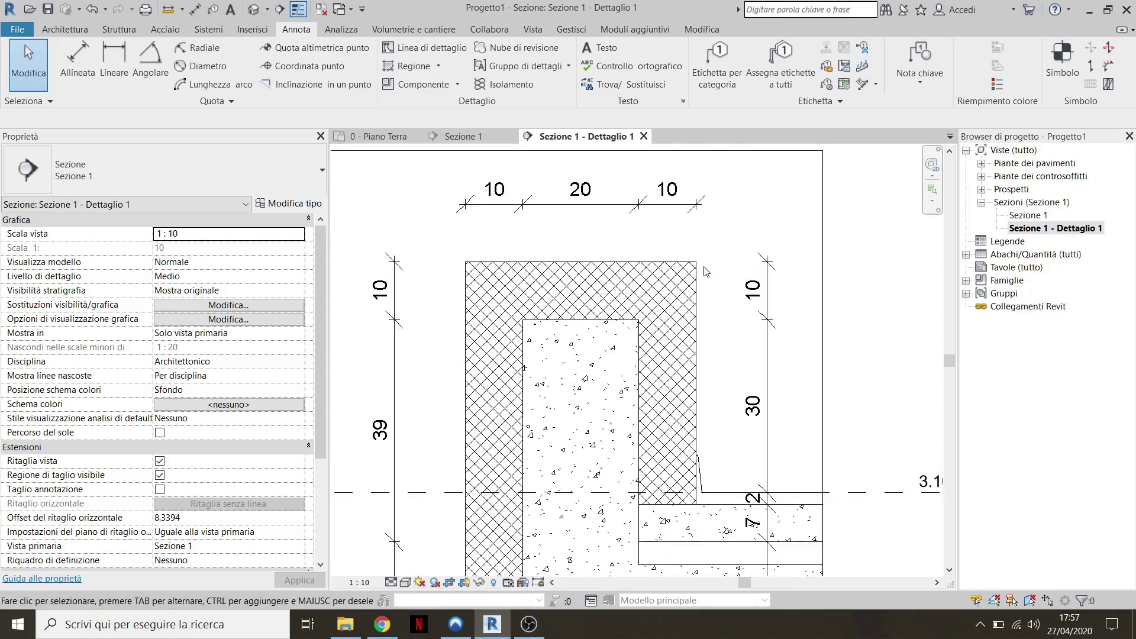
scroll(584, 249, "up", 1)
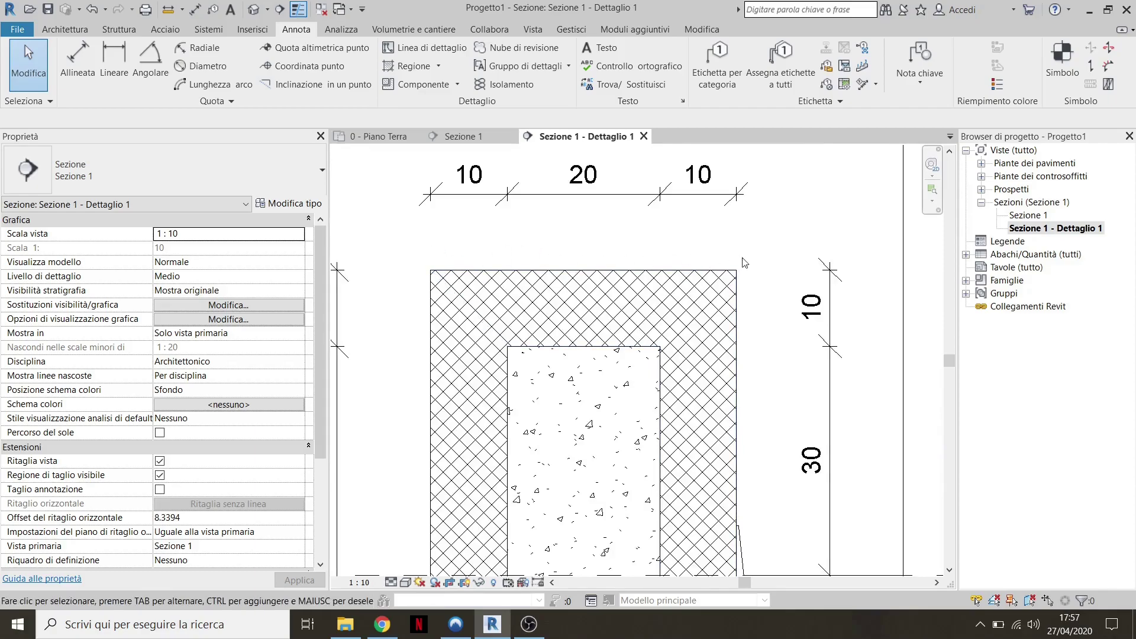
scroll(621, 272, "down", 2)
scroll(533, 278, "down", 2)
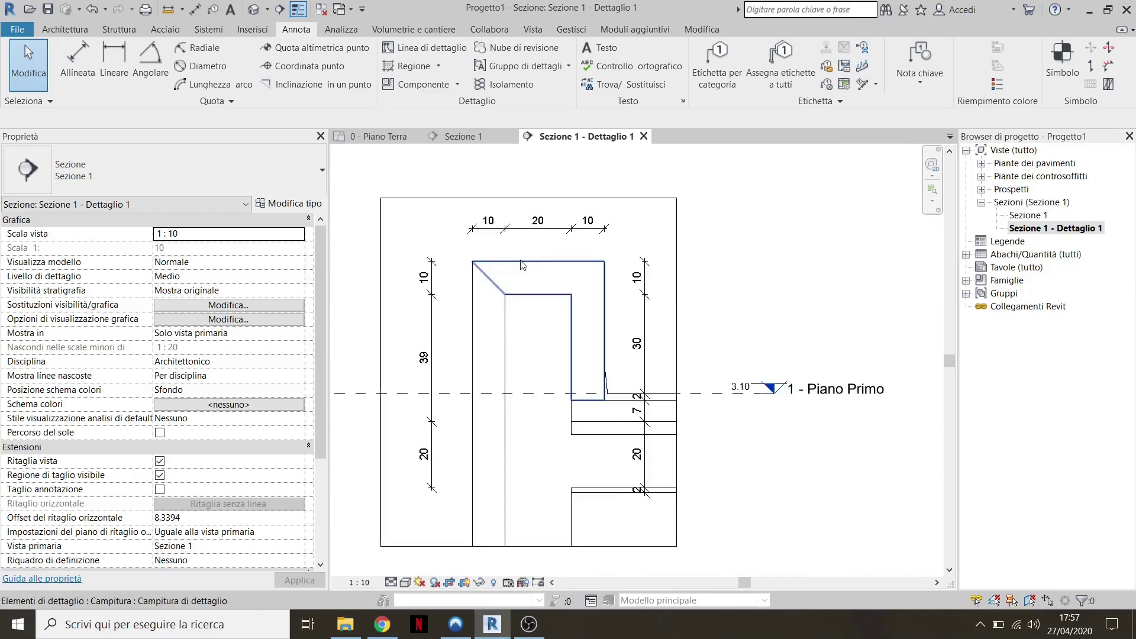
scroll(486, 286, "up", 3)
scroll(565, 266, "up", 3)
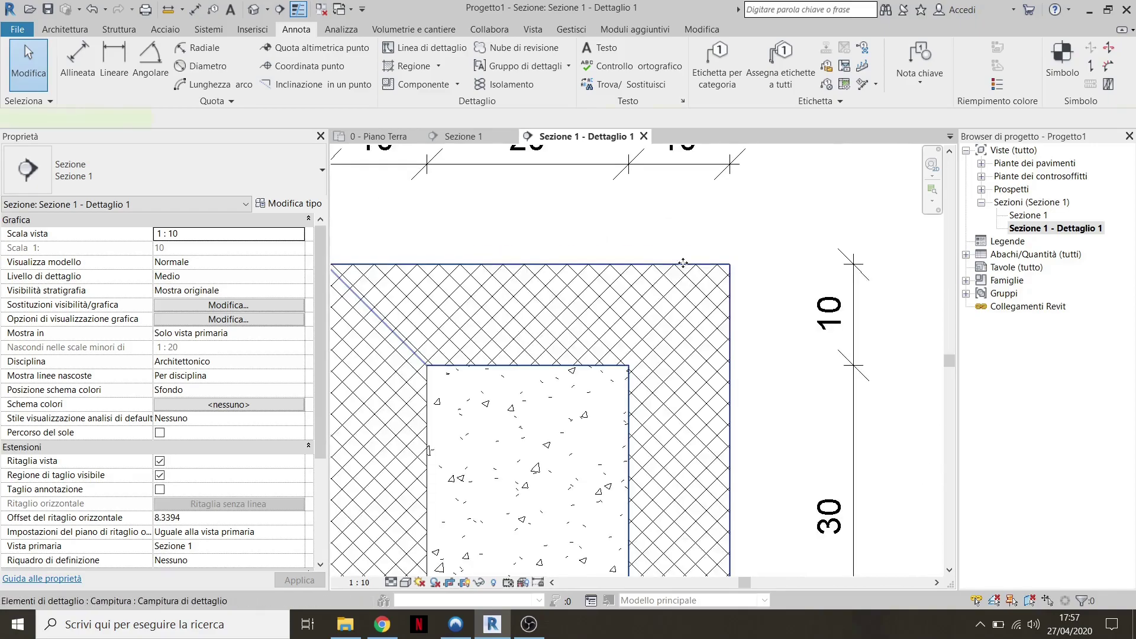
left_click(684, 266)
scroll(527, 284, "down", 2)
scroll(688, 227, "down", 1)
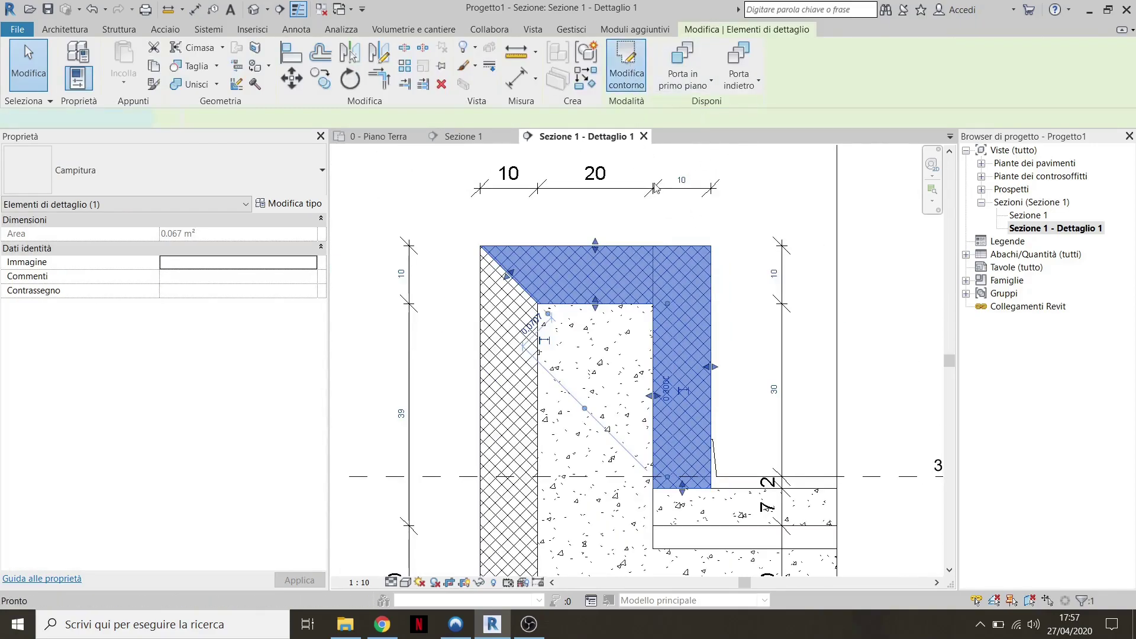
In the region's boundary sketch, delete the diagonal corner edge
left_click(645, 86)
scroll(595, 211, "up", 3)
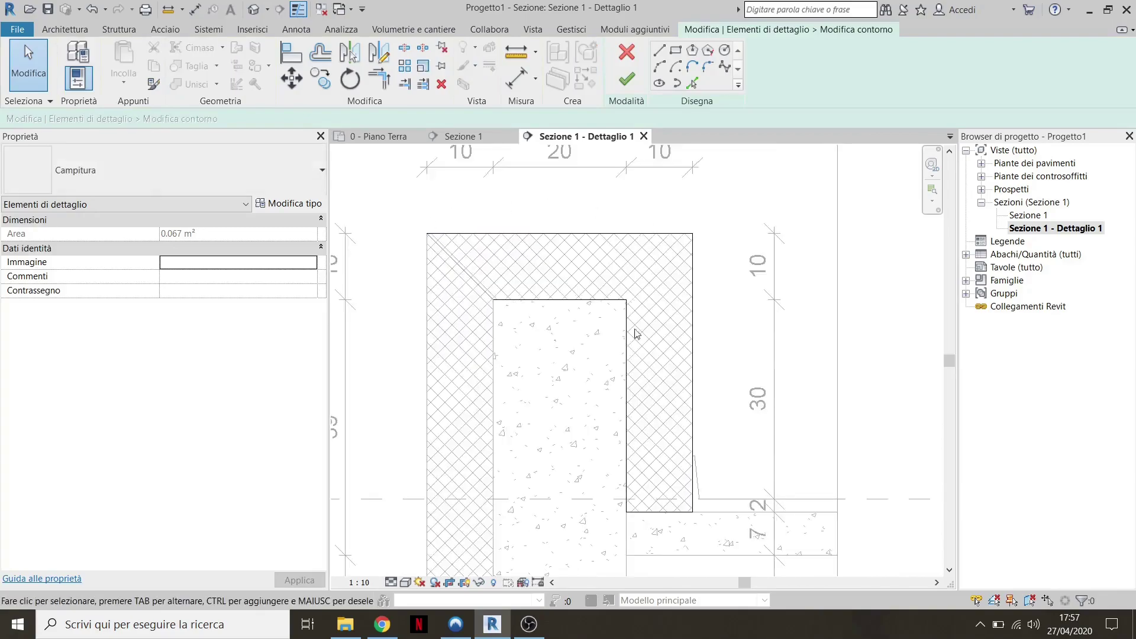
left_click_drag(404, 211, 534, 329)
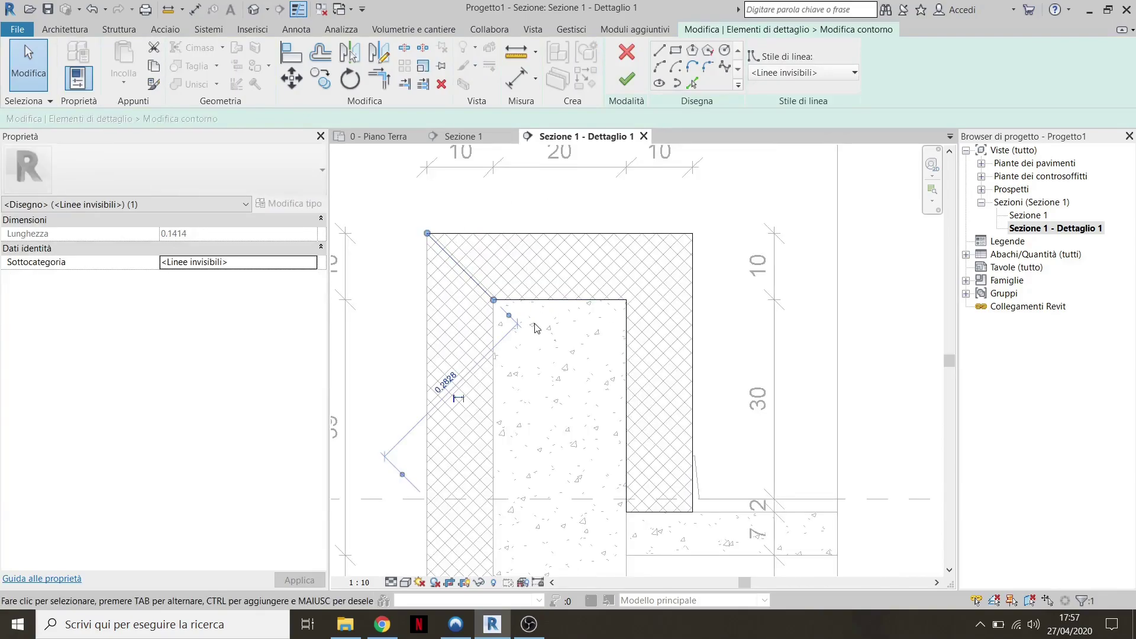
key("Delete")
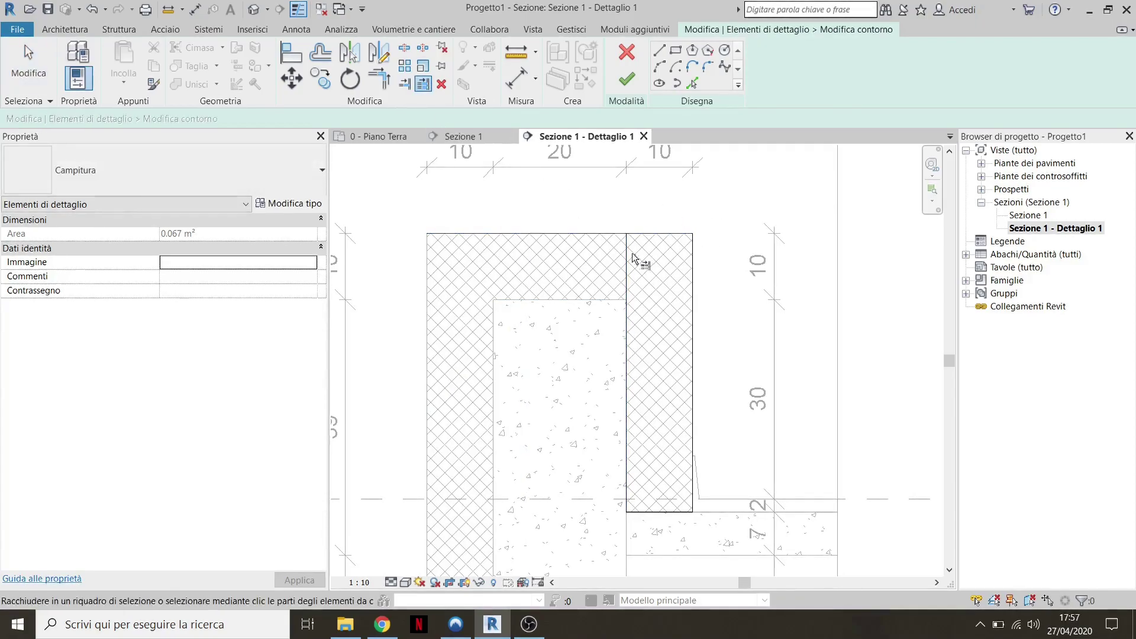
left_click(663, 208)
Finish the sketch and choose Rimuovi riferimenti to drop the invalid dimension references
left_click(638, 80)
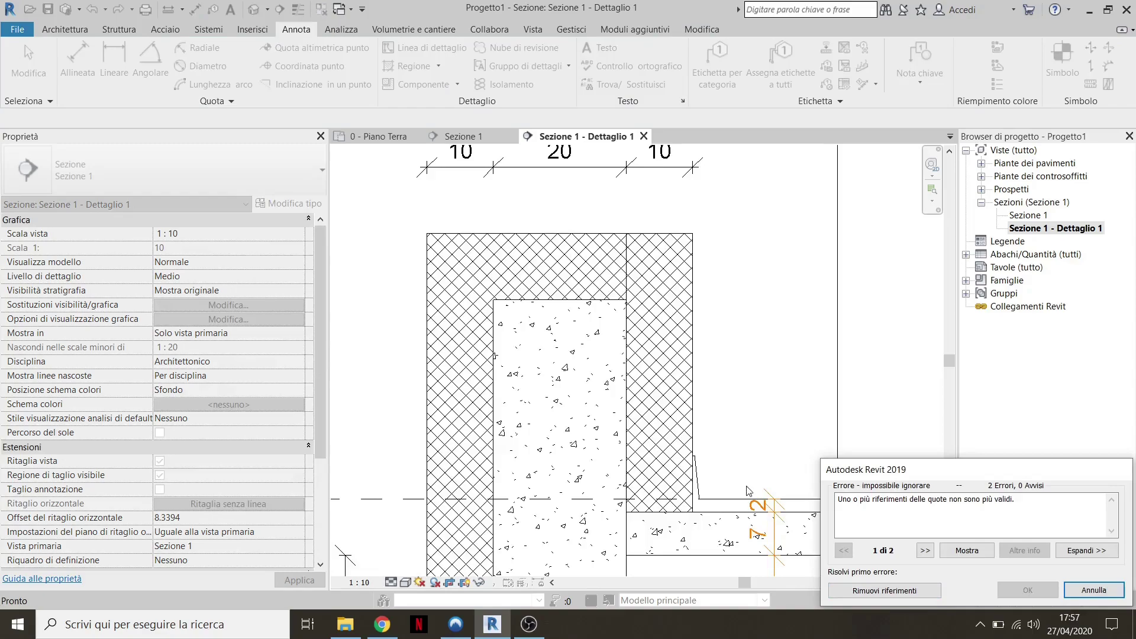
left_click(886, 591)
scroll(506, 234, "up", 2)
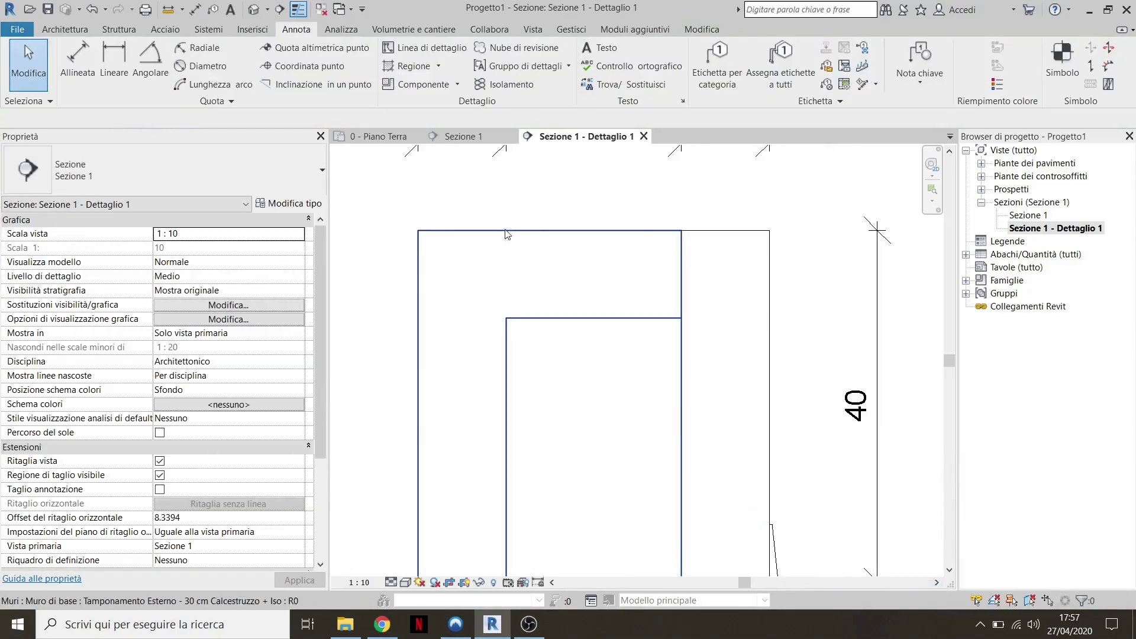
left_click(545, 224)
scroll(545, 224, "down", 2)
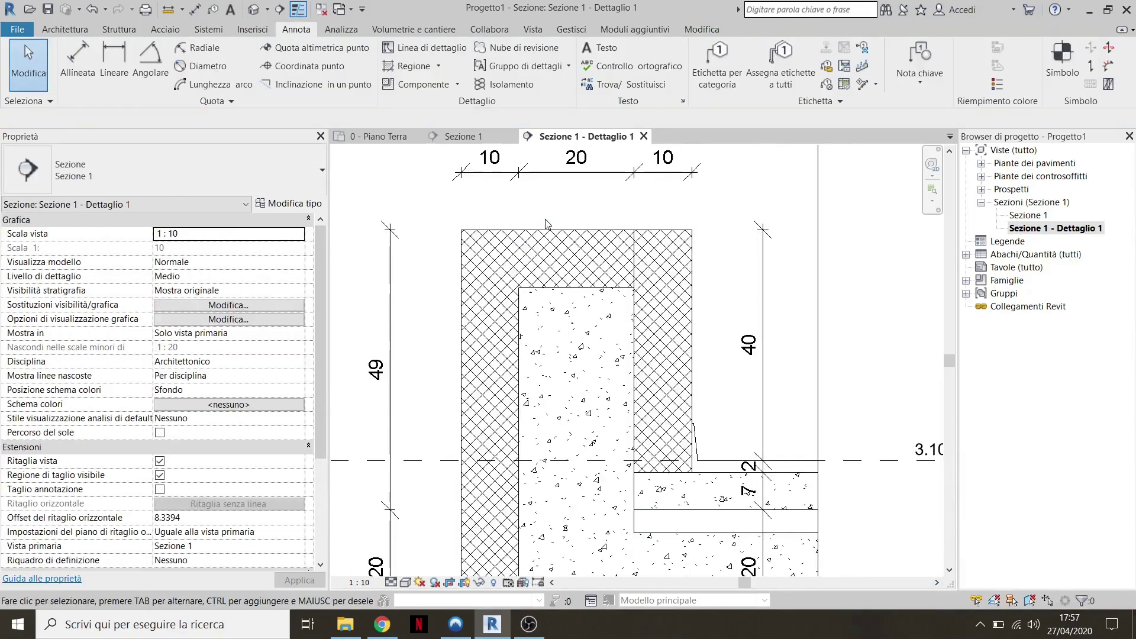
scroll(535, 219, "up", 2)
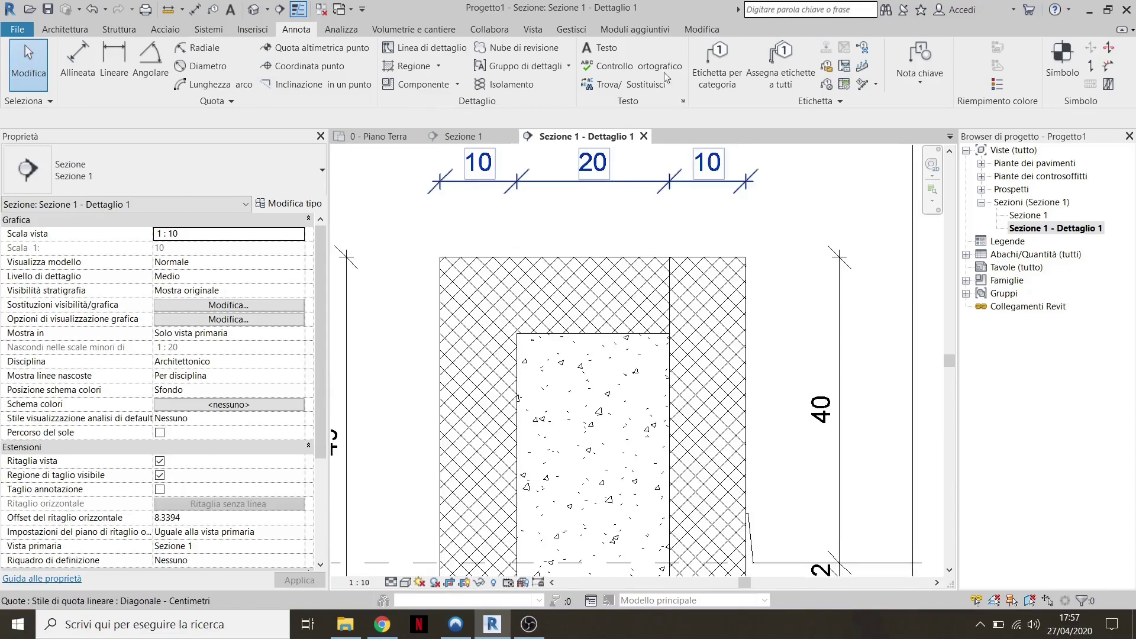
left_click(533, 29)
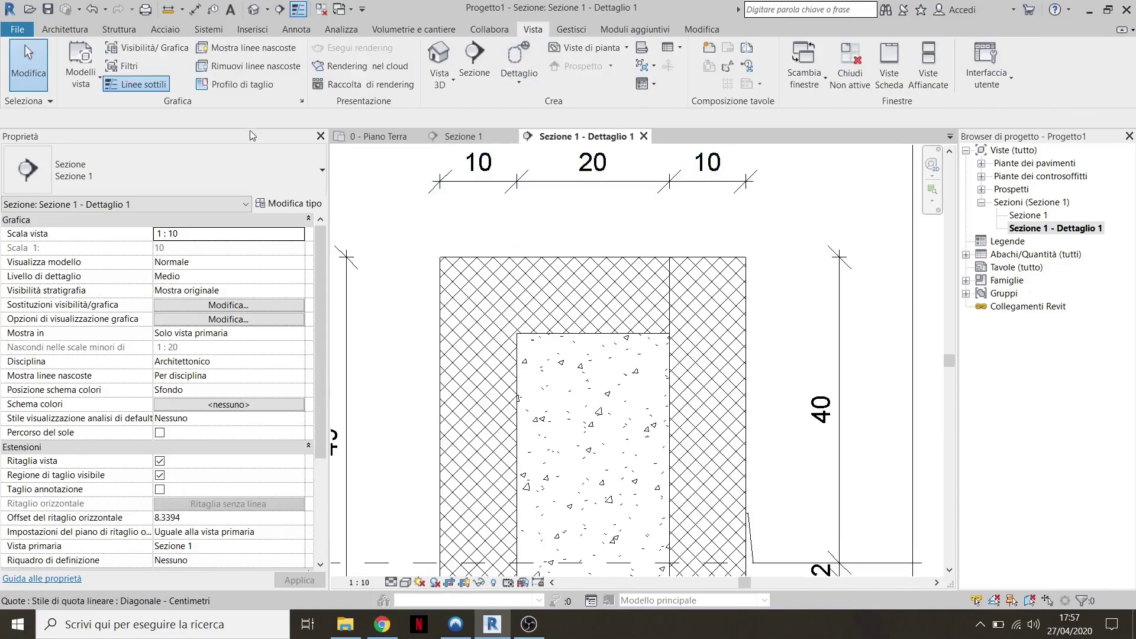
Give the wall a cut profile sloping from its top-left corner down to its right edge
left_click(240, 87)
scroll(563, 254, "up", 1)
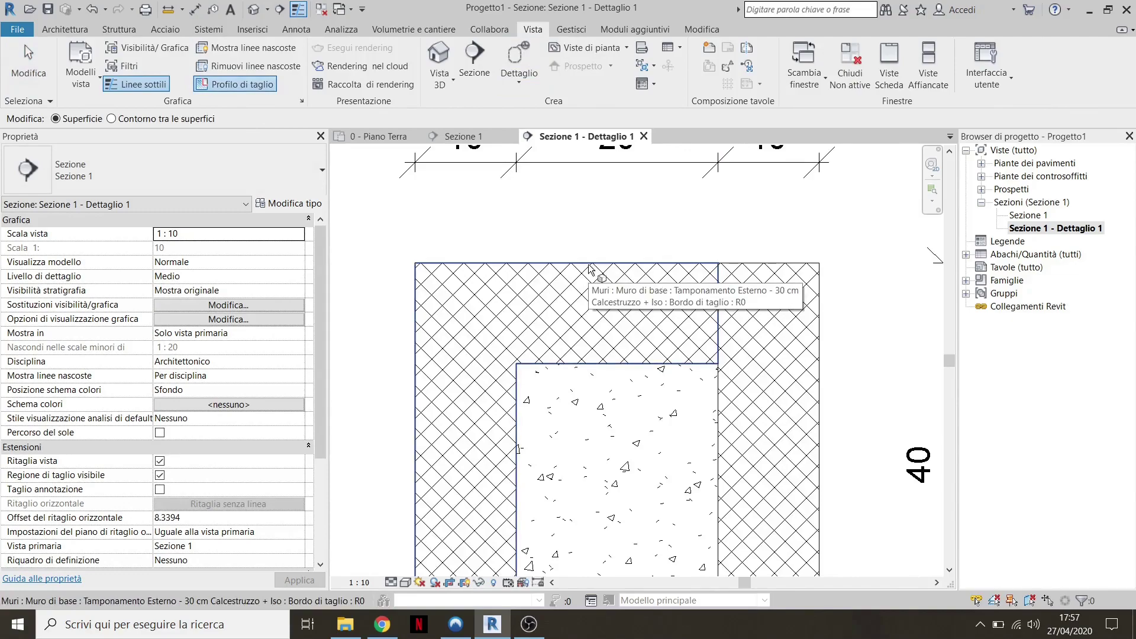
left_click(589, 269)
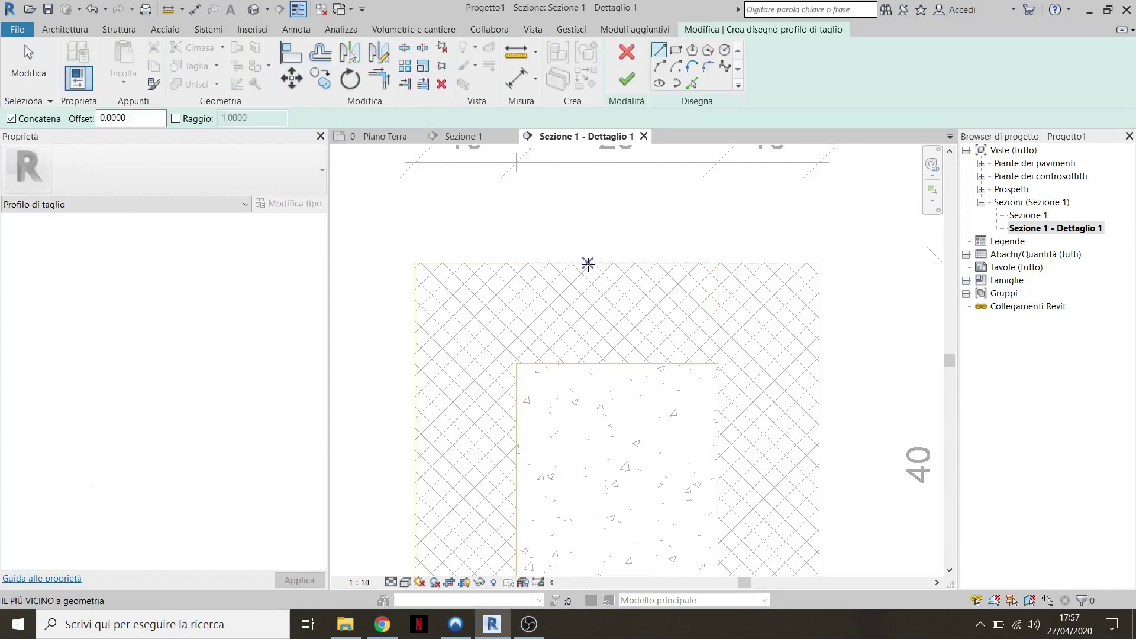
left_click(415, 263)
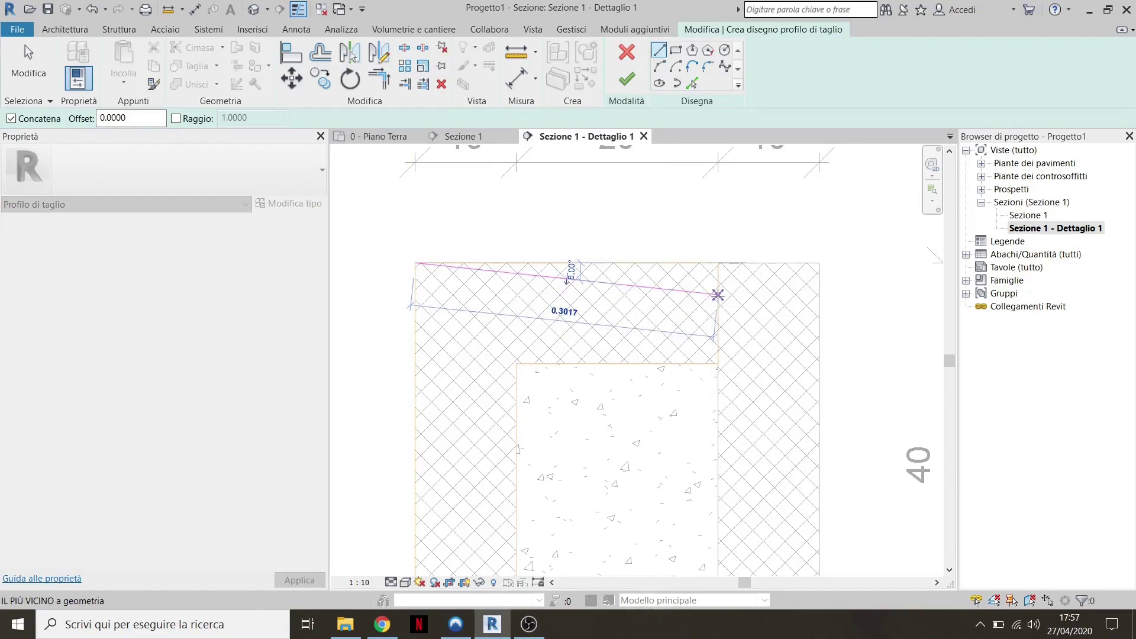
left_click(718, 295)
key("Escape")
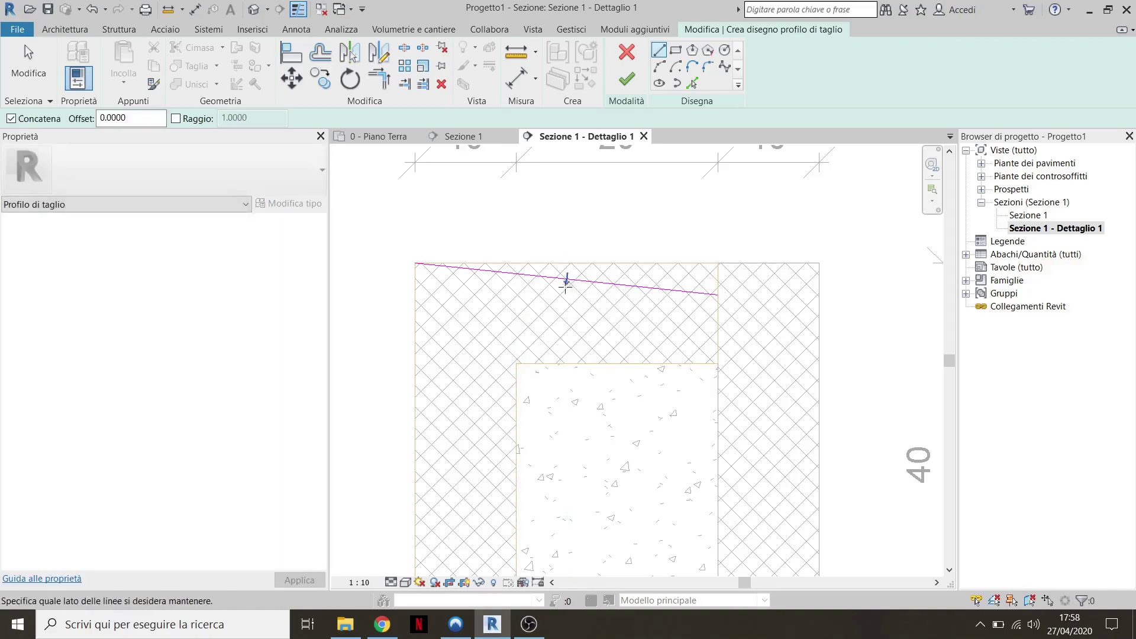
key("Escape")
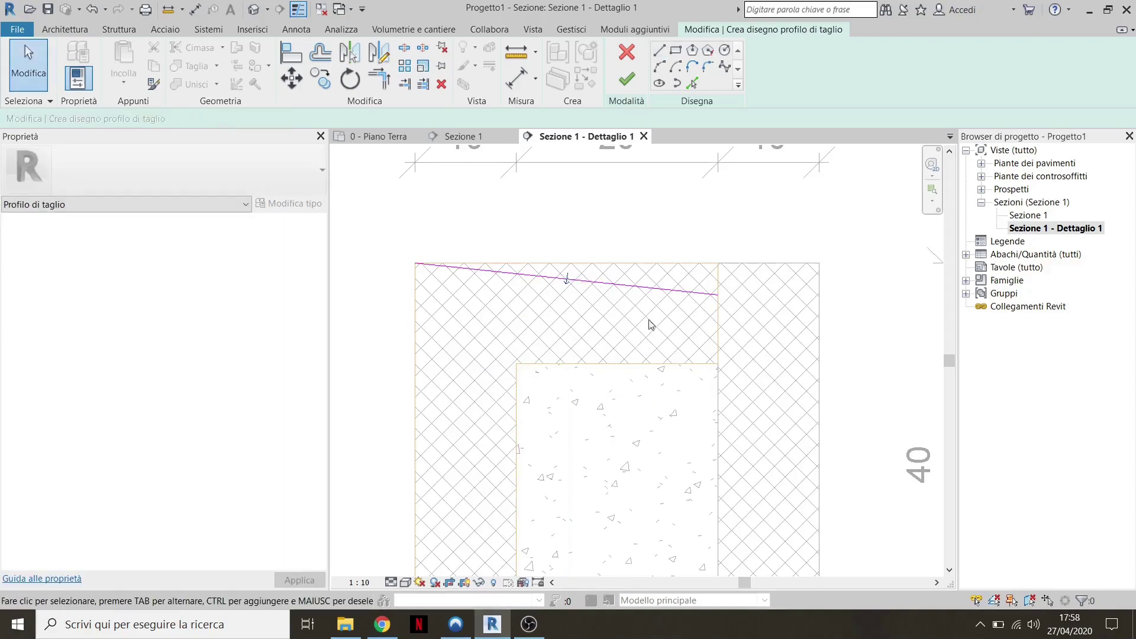
left_click(628, 80)
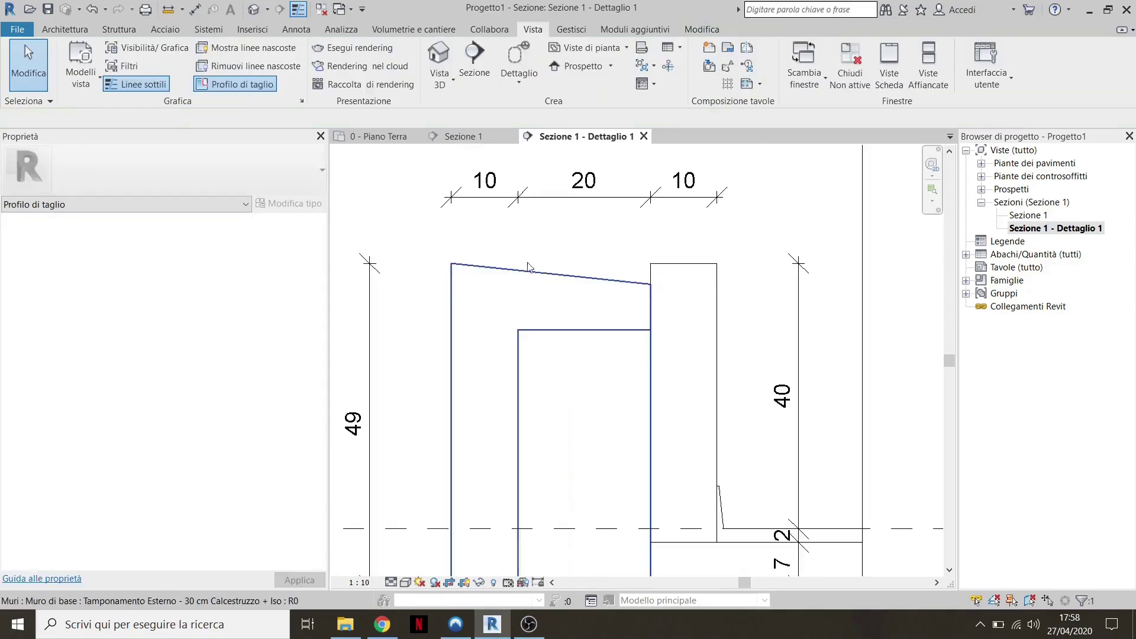
Open the outline of the hatched strip beside the wall top for editing
scroll(659, 270, "up", 2)
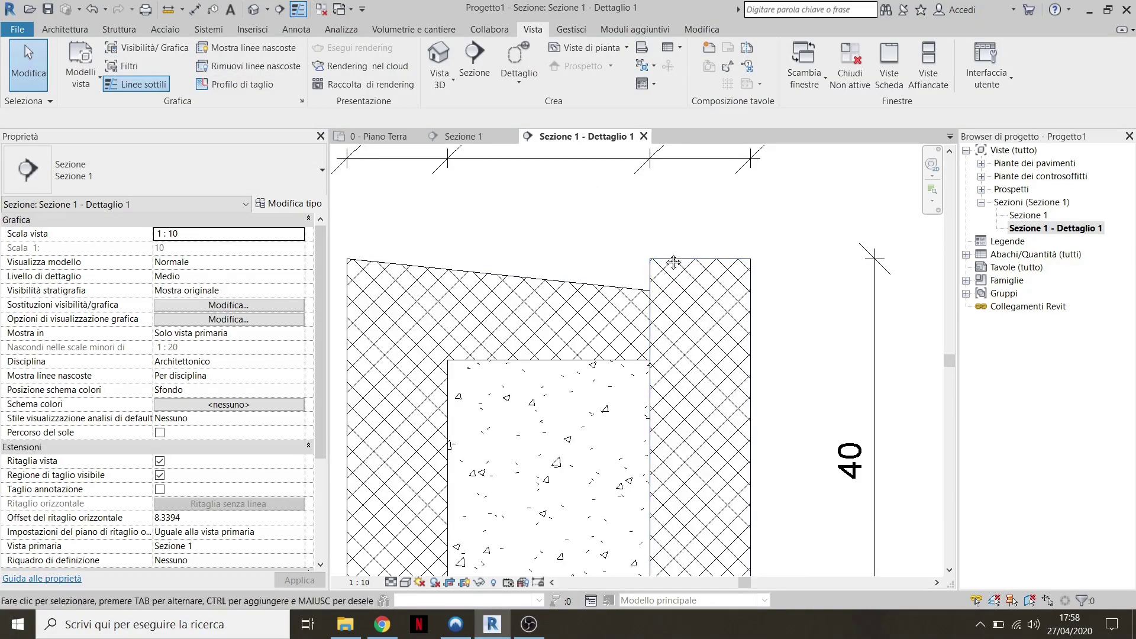
scroll(711, 249, "up", 1)
left_click(727, 230)
scroll(680, 247, "down", 2)
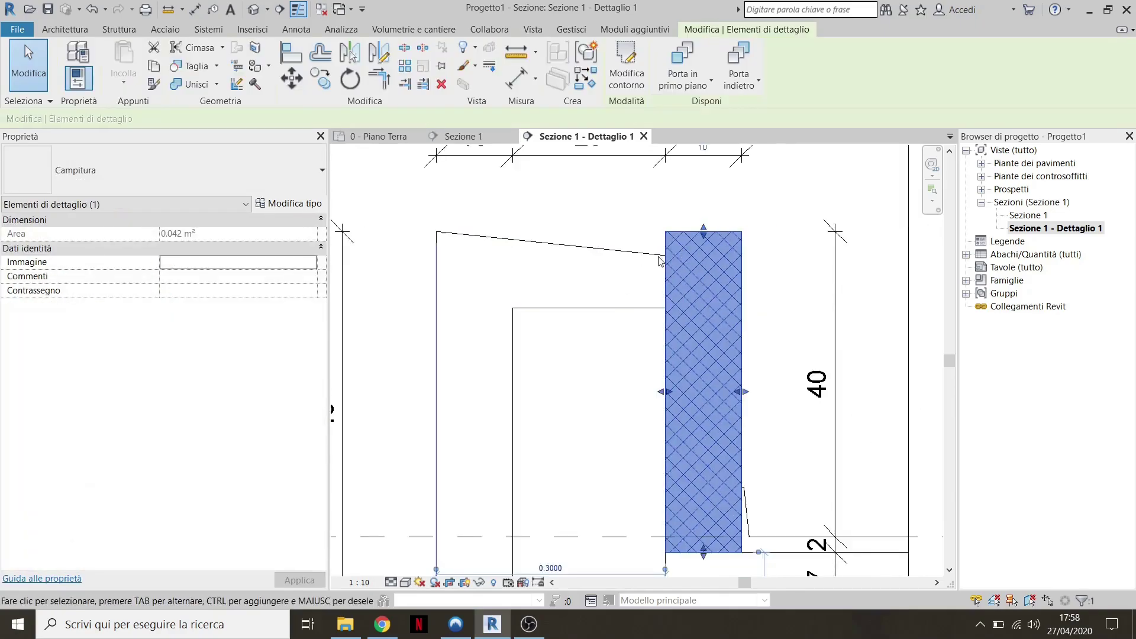
scroll(675, 257, "up", 2)
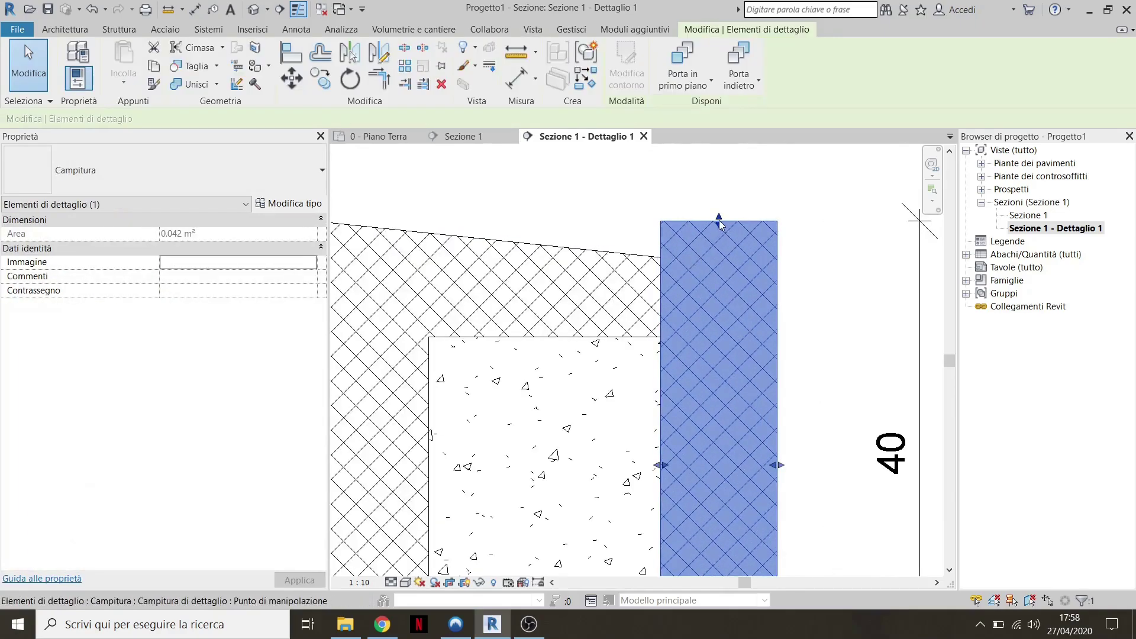
key("Escape")
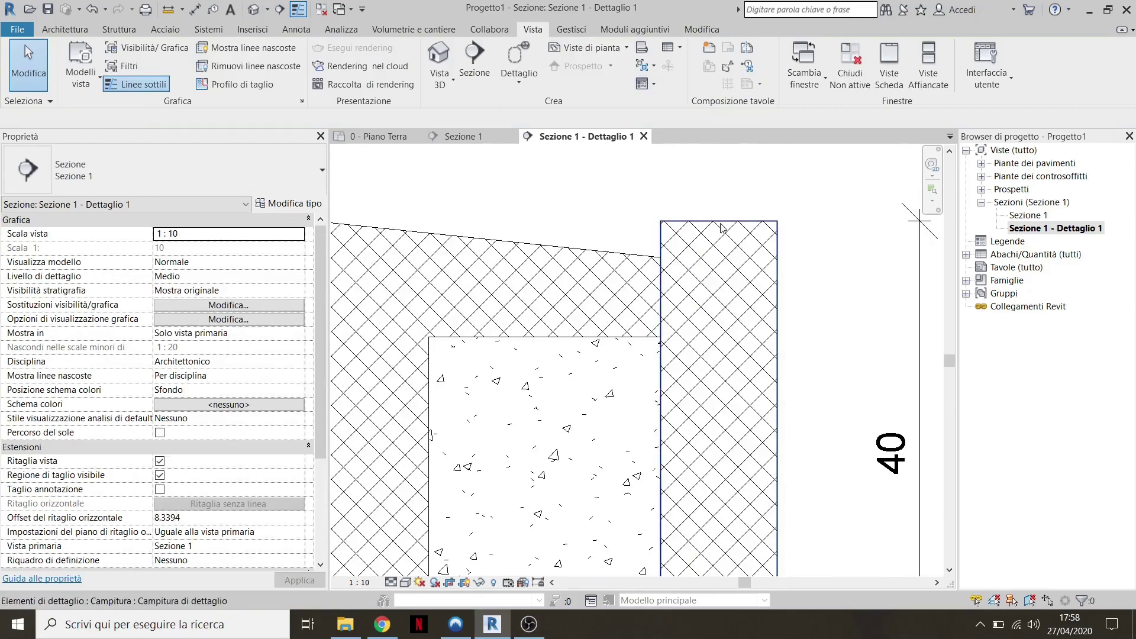
double_click(723, 228)
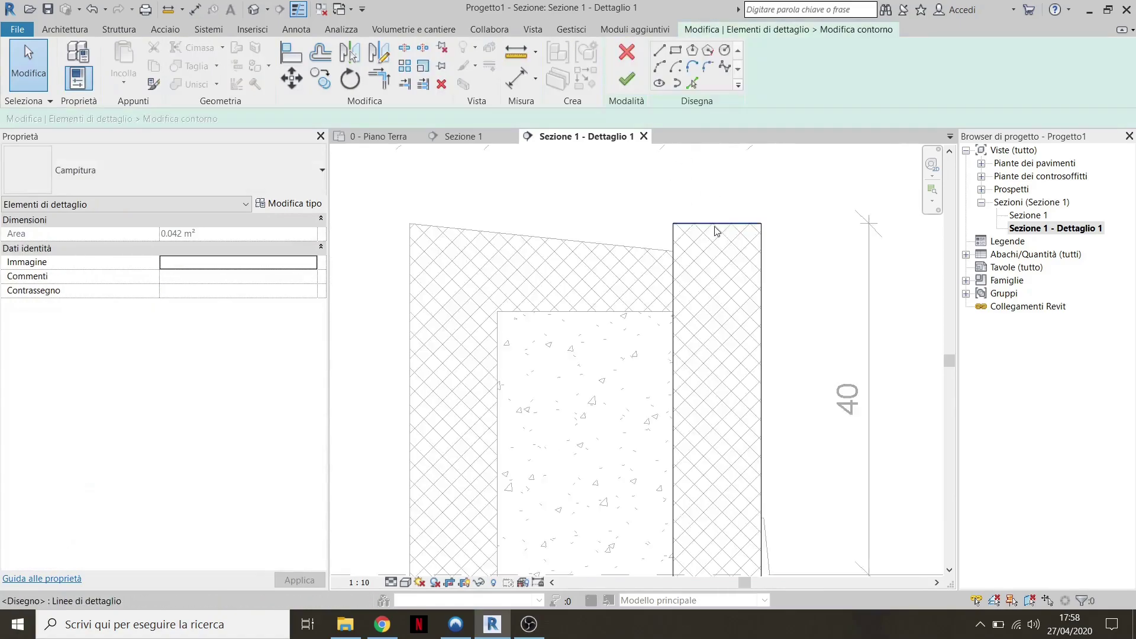
left_click(717, 229)
key("Escape")
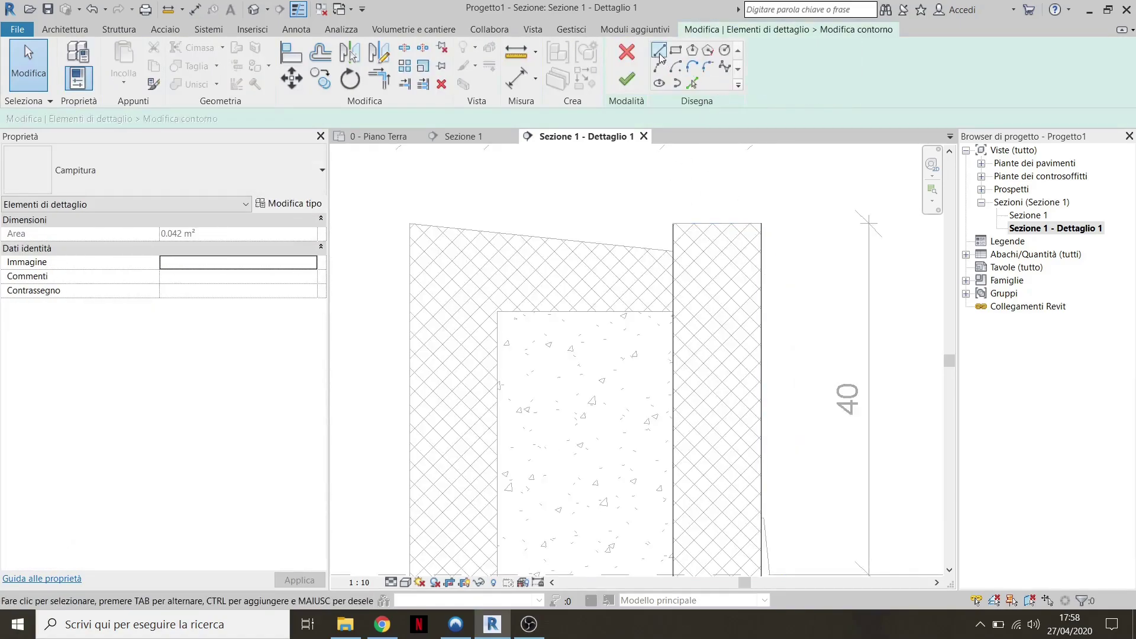
Pick the sloped wall top as a boundary line and extend it to the strip's right edge
left_click(659, 51)
scroll(667, 363, "up", 2)
scroll(681, 274, "up", 2)
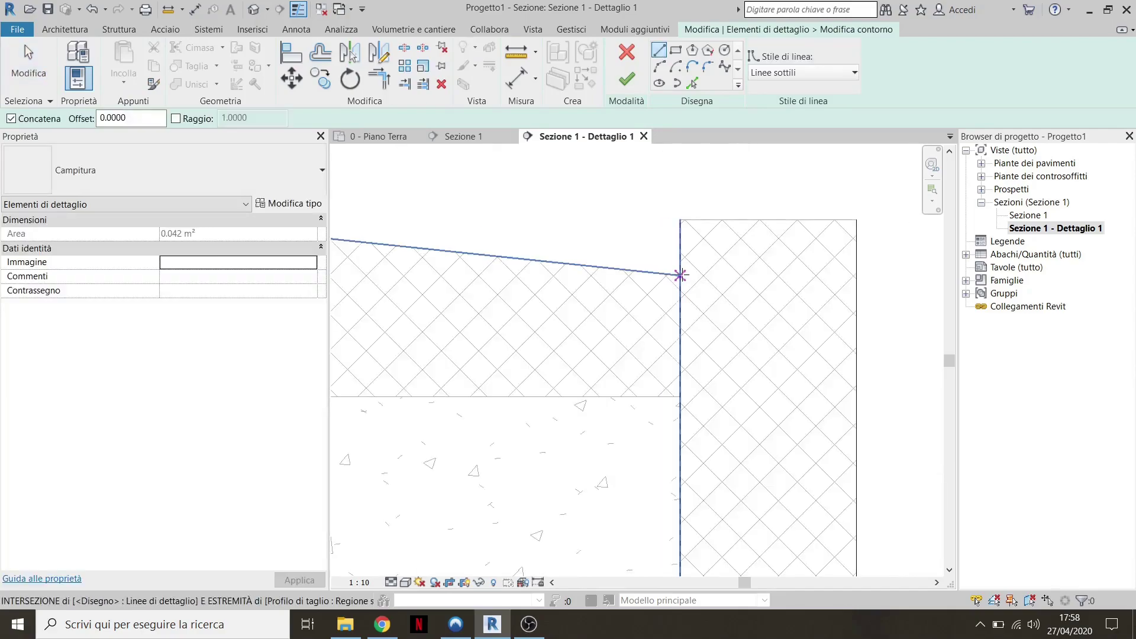
left_click(691, 83)
scroll(667, 228, "down", 3)
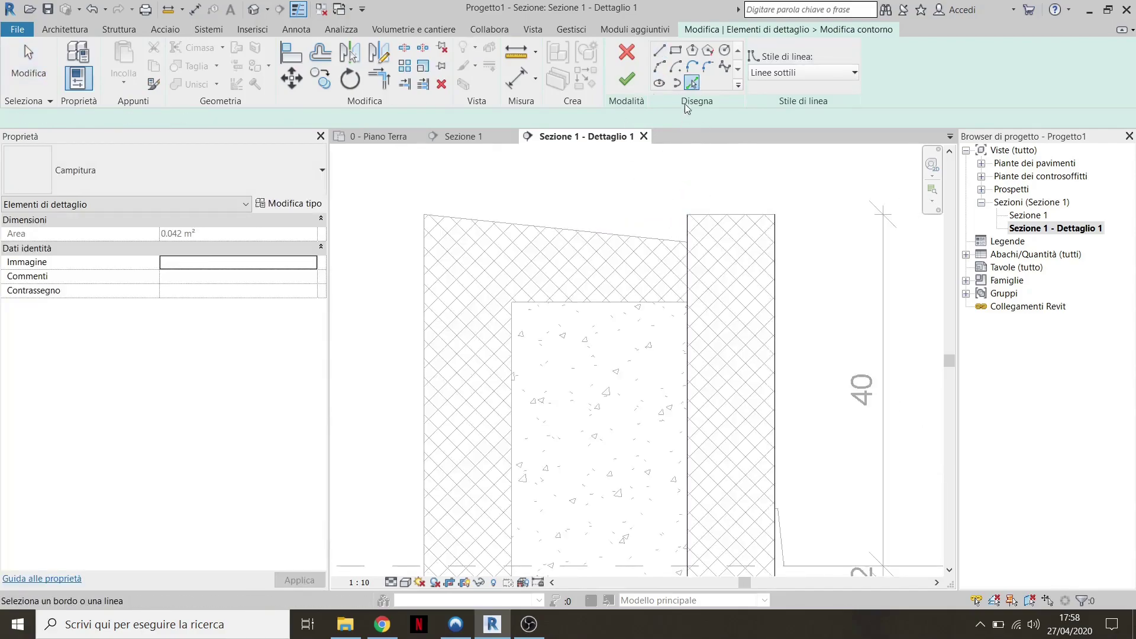
left_click(617, 238)
scroll(648, 233, "up", 2)
scroll(600, 226, "down", 1)
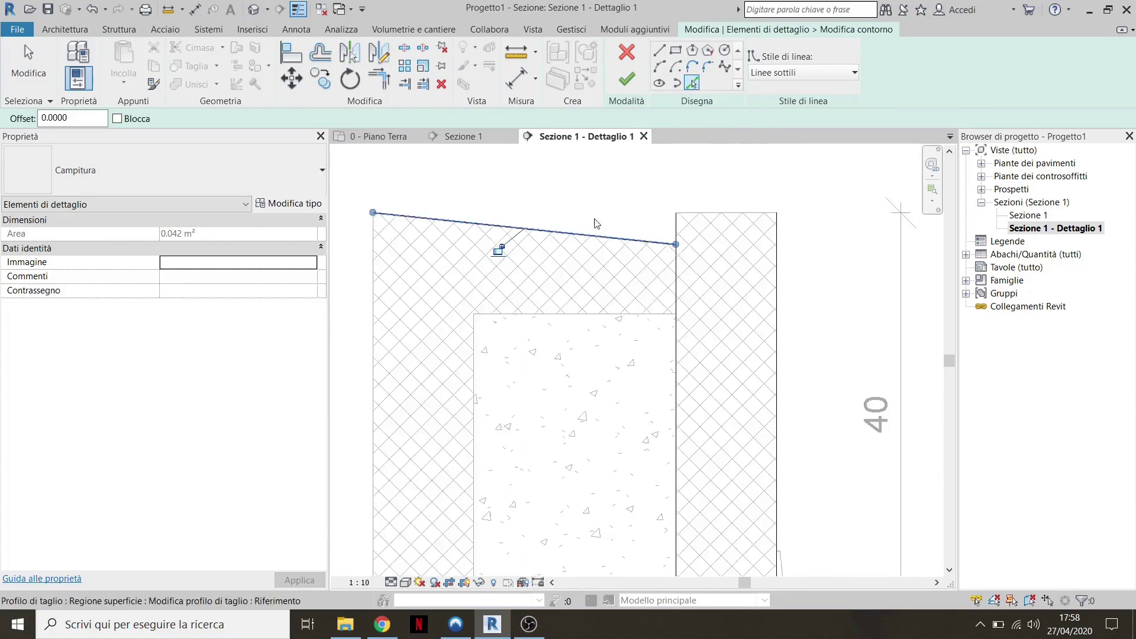
scroll(456, 177, "down", 1)
left_click(423, 83)
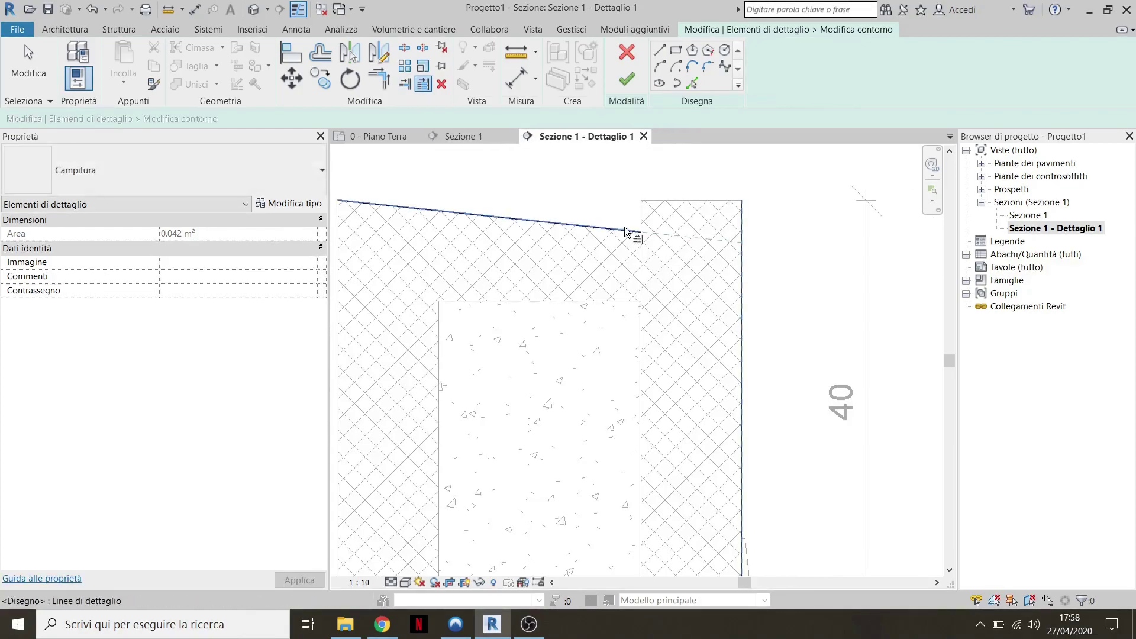
left_click(638, 239)
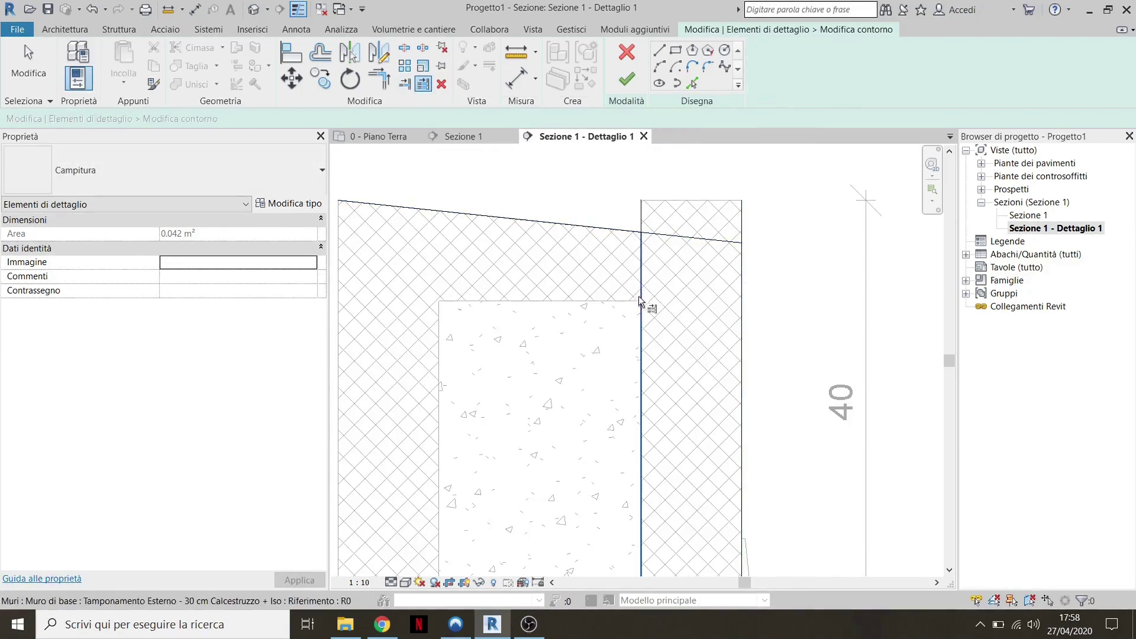
Draw the diagonal boundary line from the wall's inner corner to the slope corner
left_click(661, 58)
left_click(641, 301)
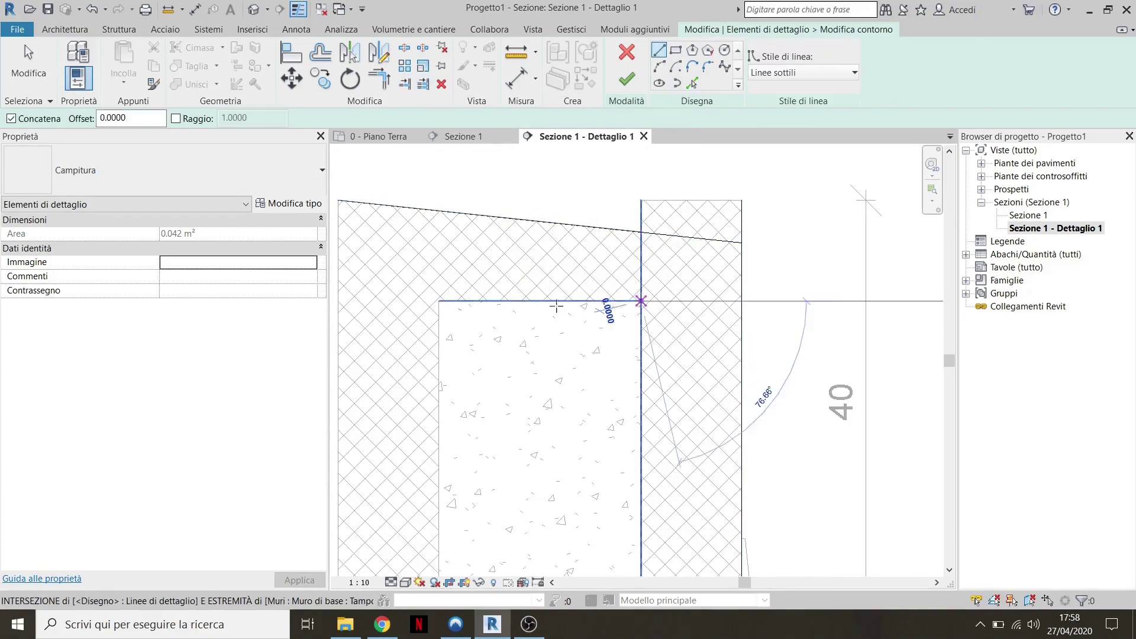
left_click(439, 300)
left_click(339, 201)
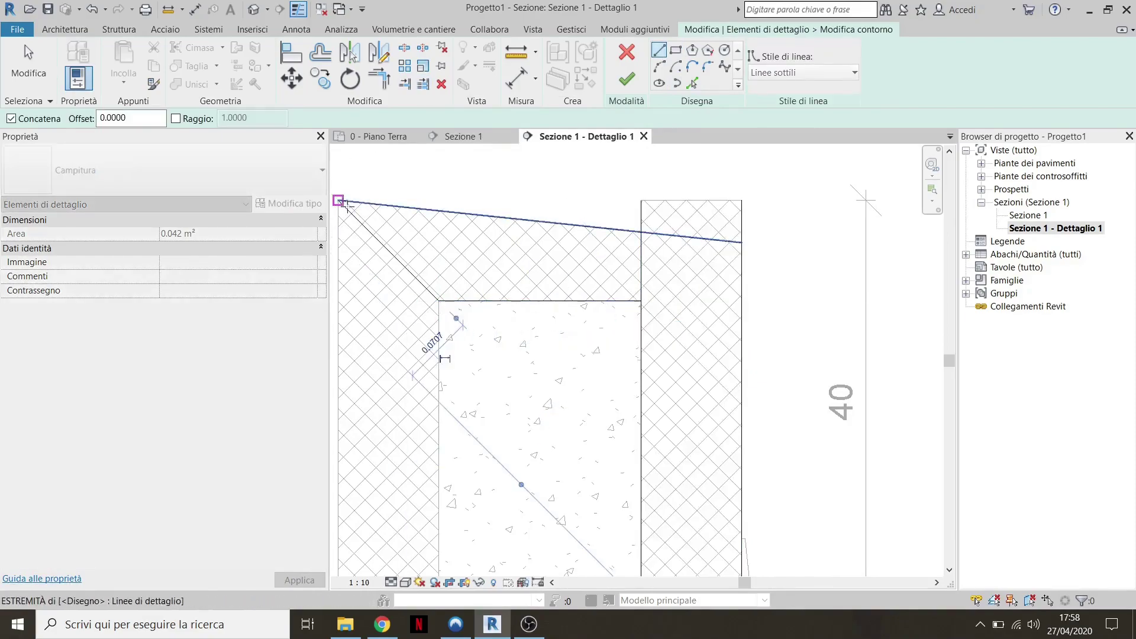
left_click(641, 233)
key("Escape")
key("Escape")
key("Escape")
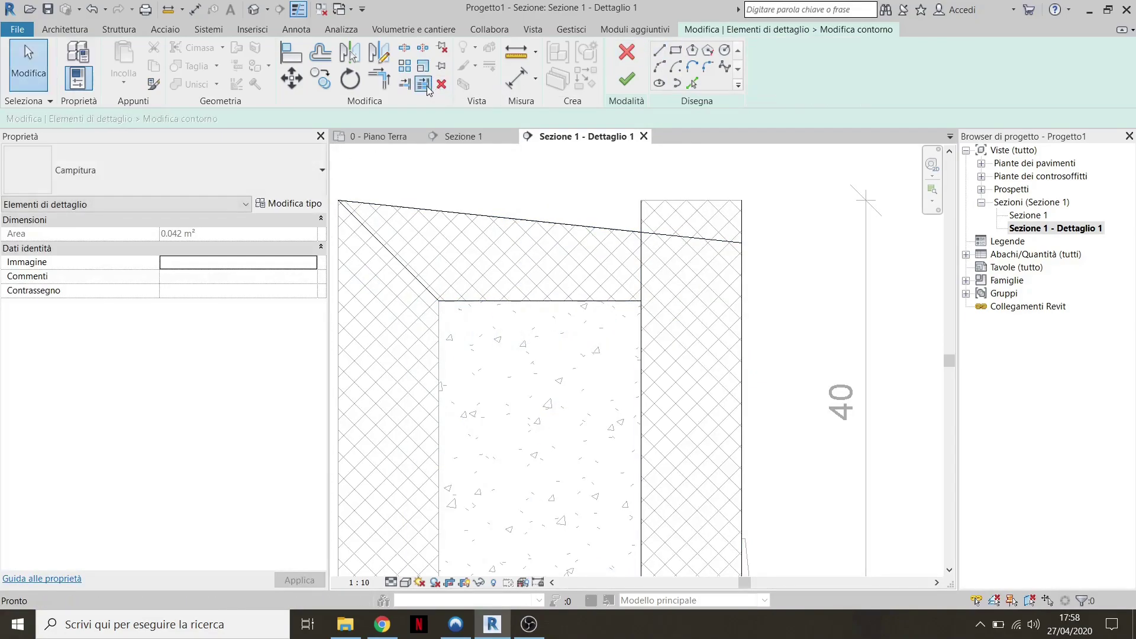
left_click(424, 84)
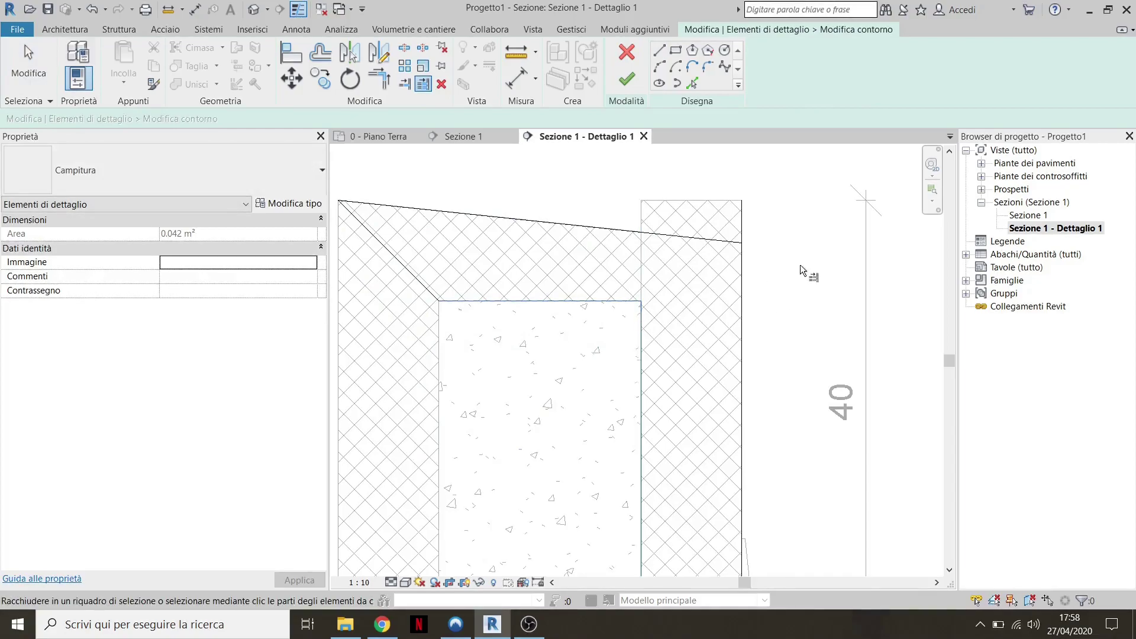
scroll(752, 250, "down", 2)
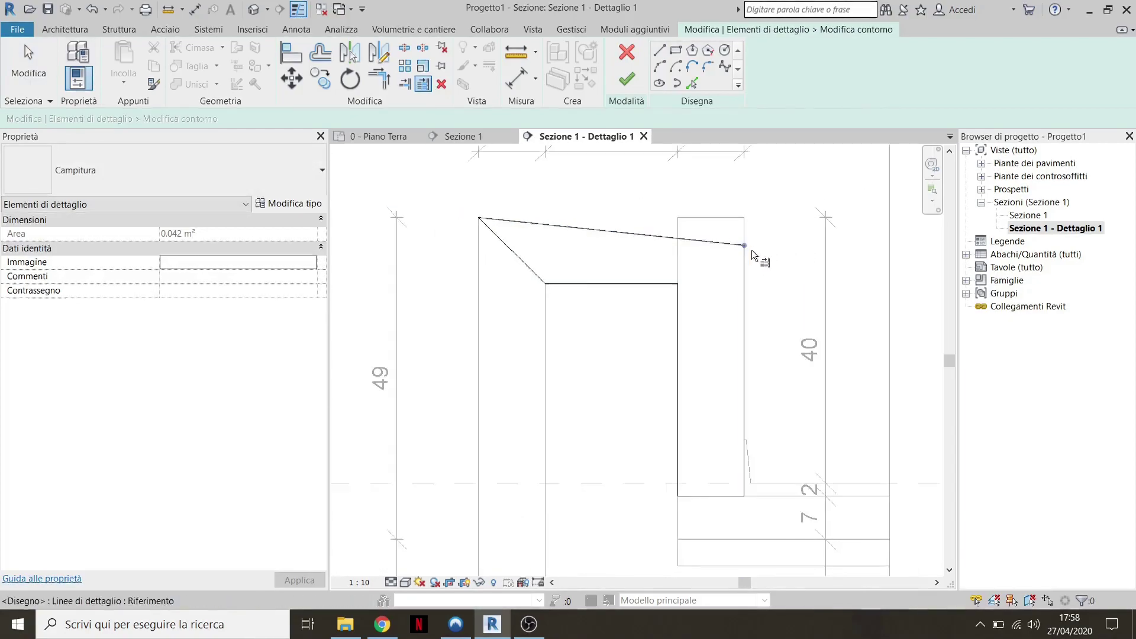
key("Escape")
Set the diagonal line to <Linee invisibili> and finish the crosshatch filled region
left_click(511, 251)
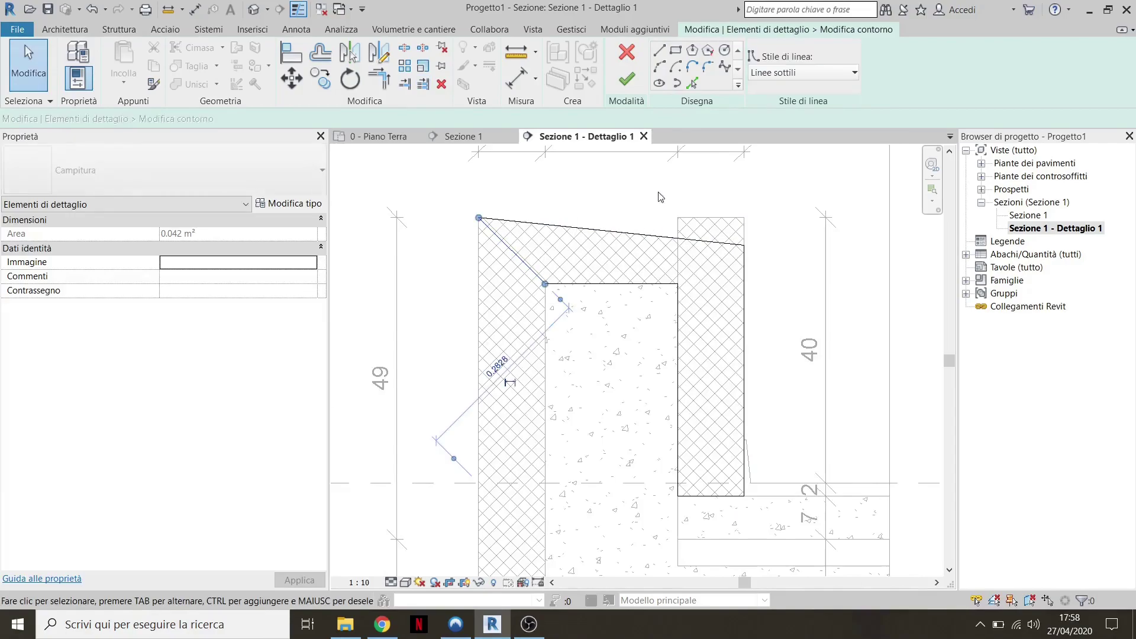
left_click(793, 73)
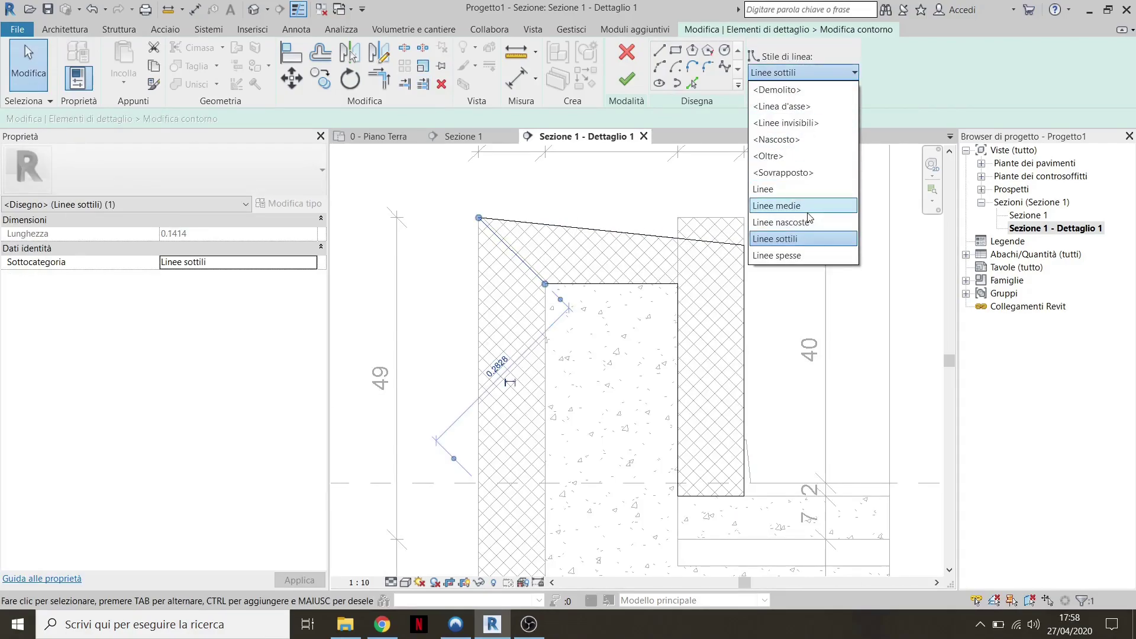
left_click(798, 124)
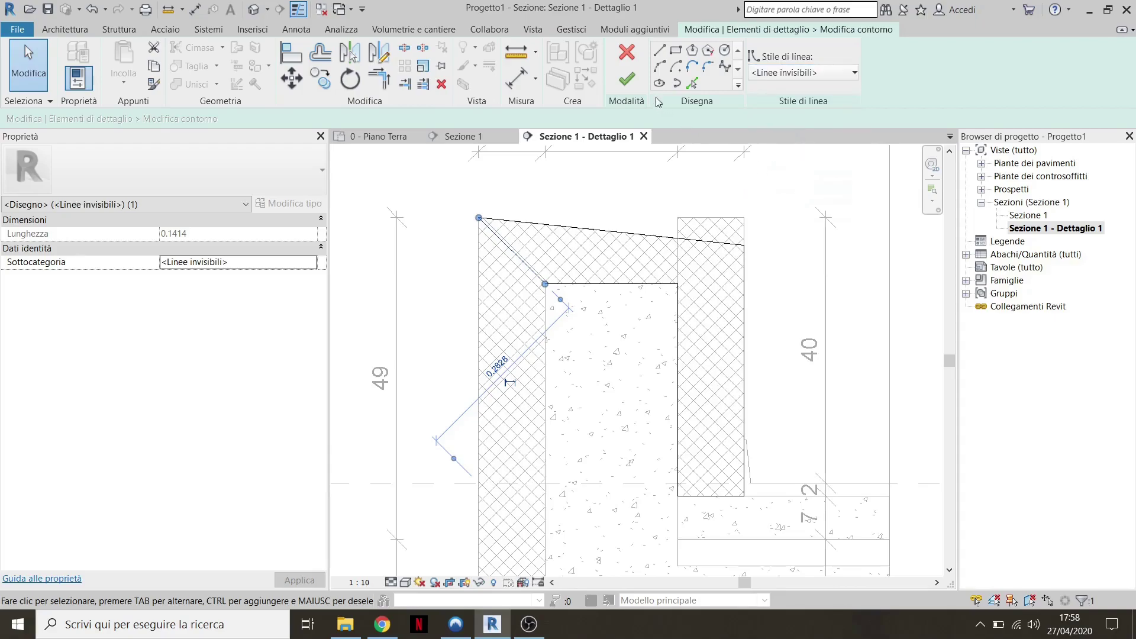
left_click(638, 87)
left_click(728, 205)
scroll(727, 204, "down", 3)
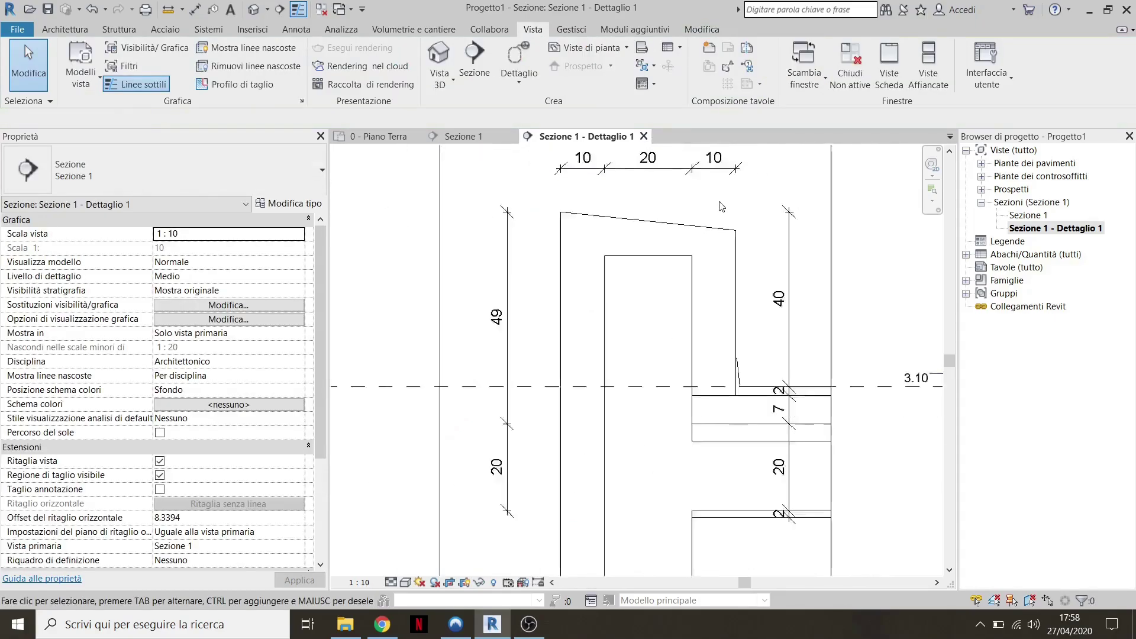
scroll(728, 204, "up", 3)
scroll(689, 211, "up", 1)
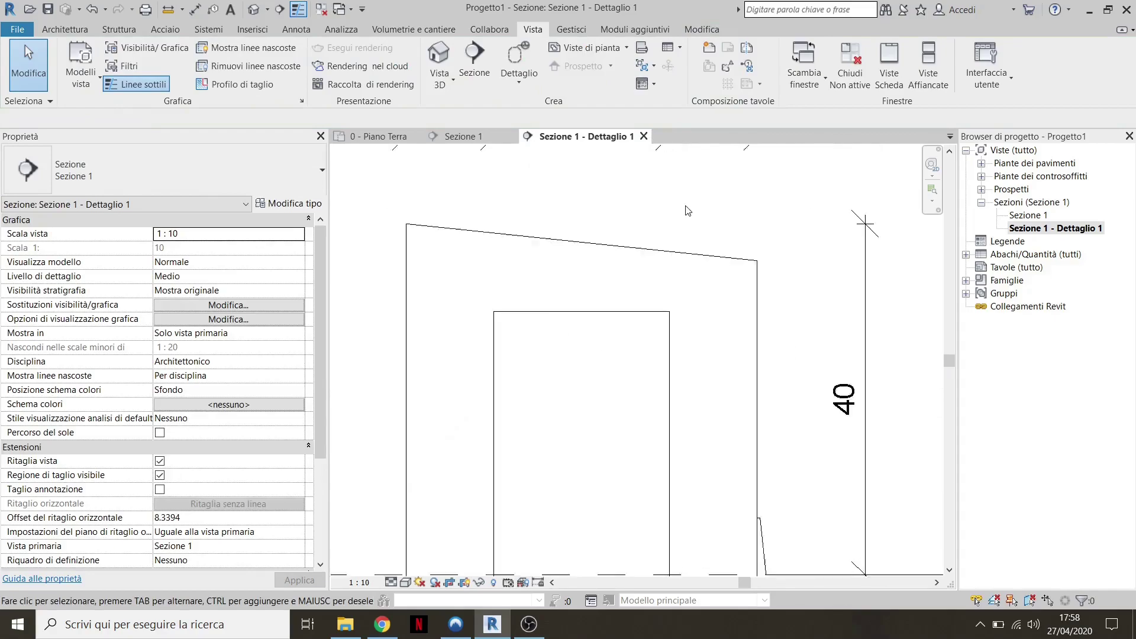
scroll(690, 210, "down", 1)
scroll(618, 198, "up", 1)
scroll(618, 223, "up", 1)
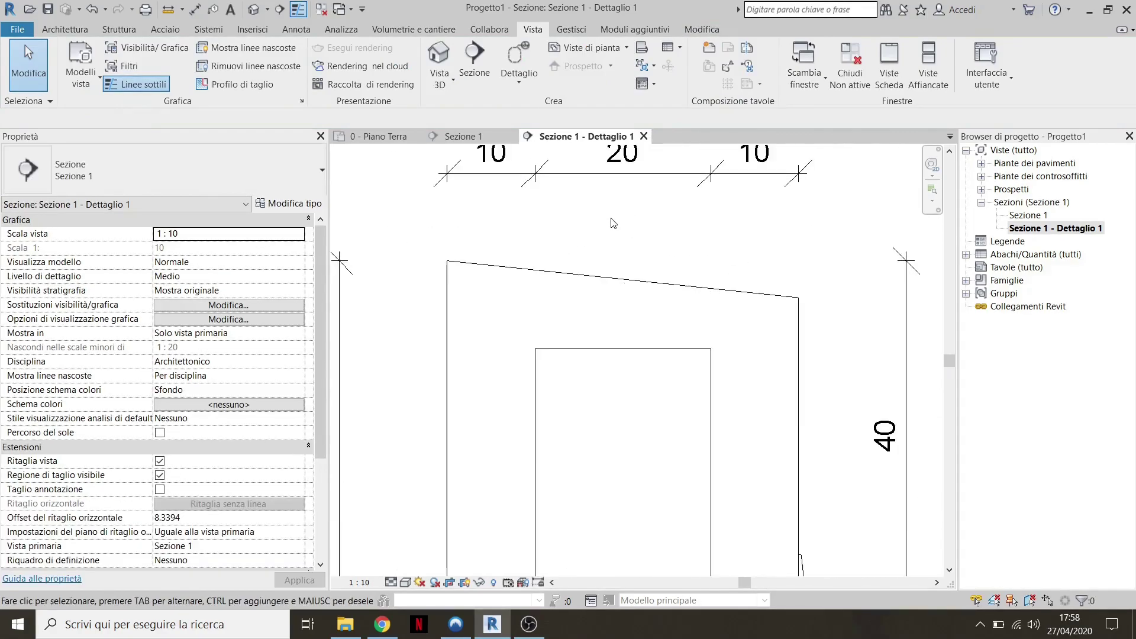
scroll(623, 232, "down", 1)
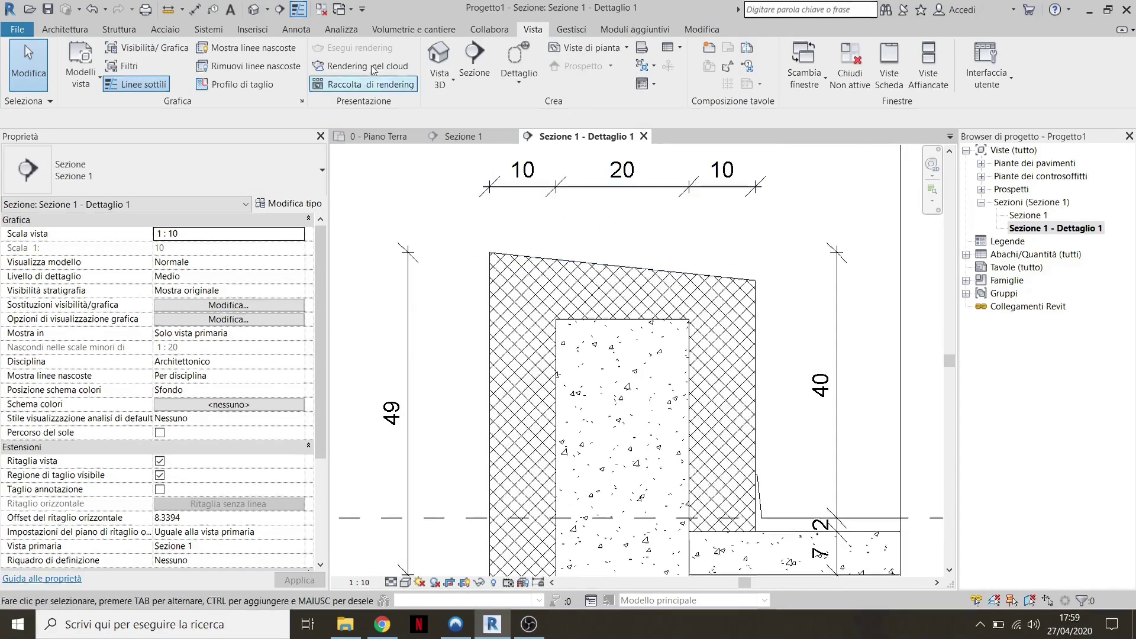
left_click(297, 33)
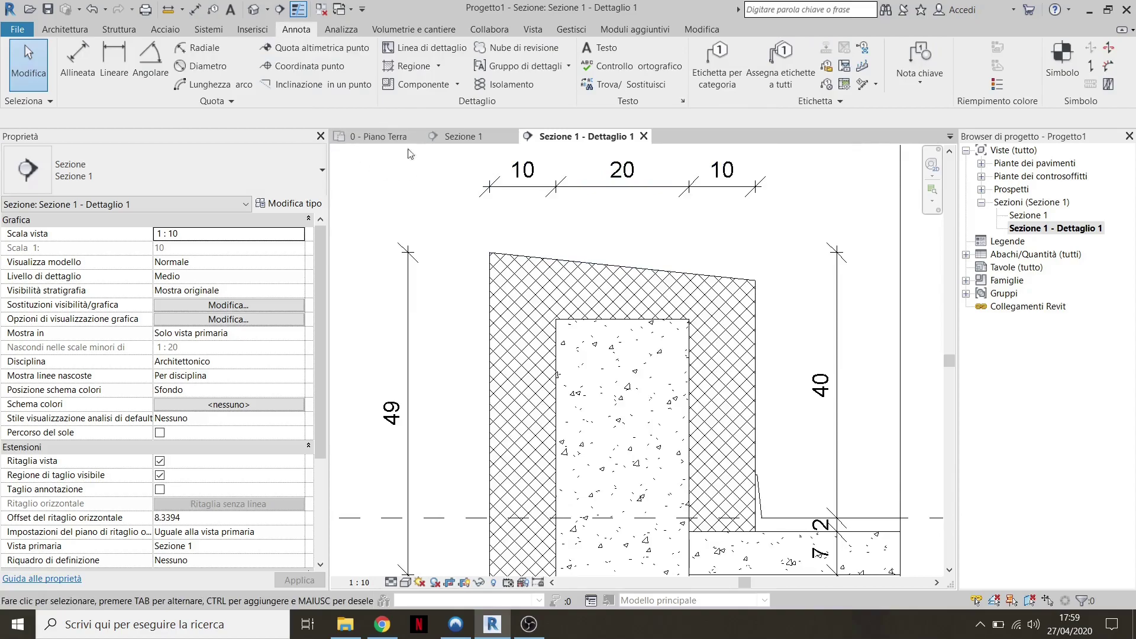
Start a new Area campita filled region with the Linee medie line style
left_click(429, 70)
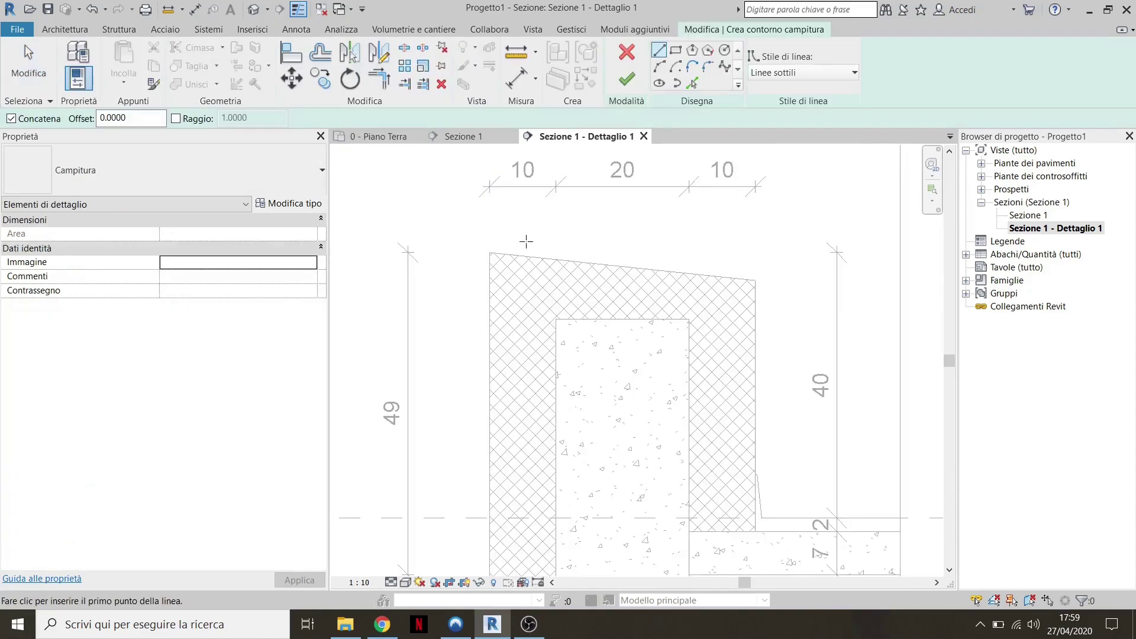
scroll(526, 242, "up", 1)
left_click(783, 75)
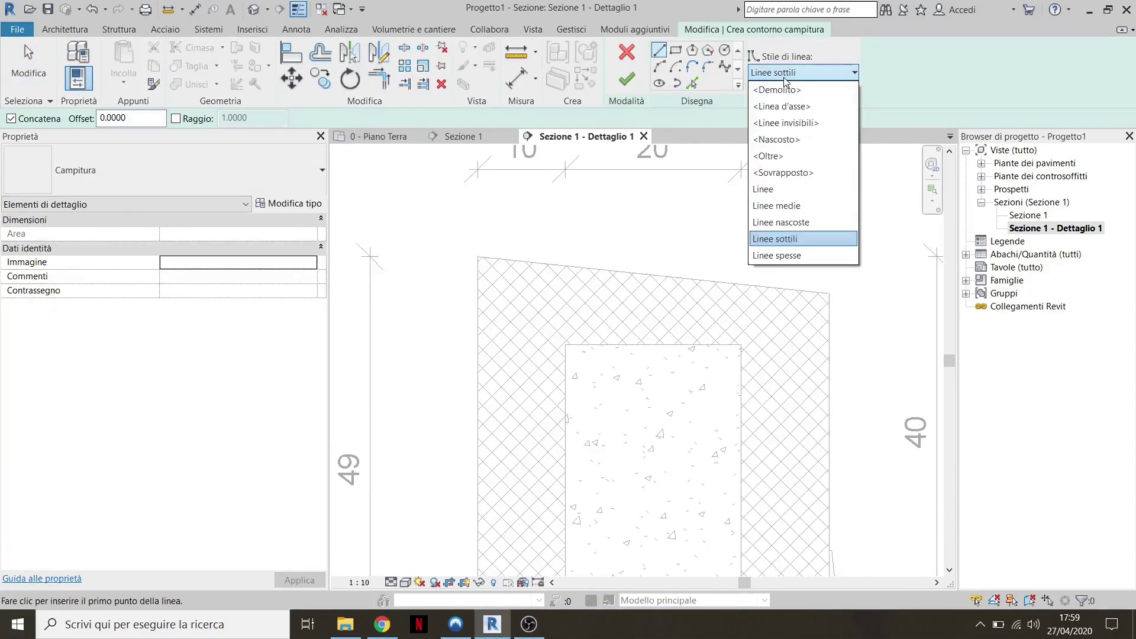
left_click(787, 247)
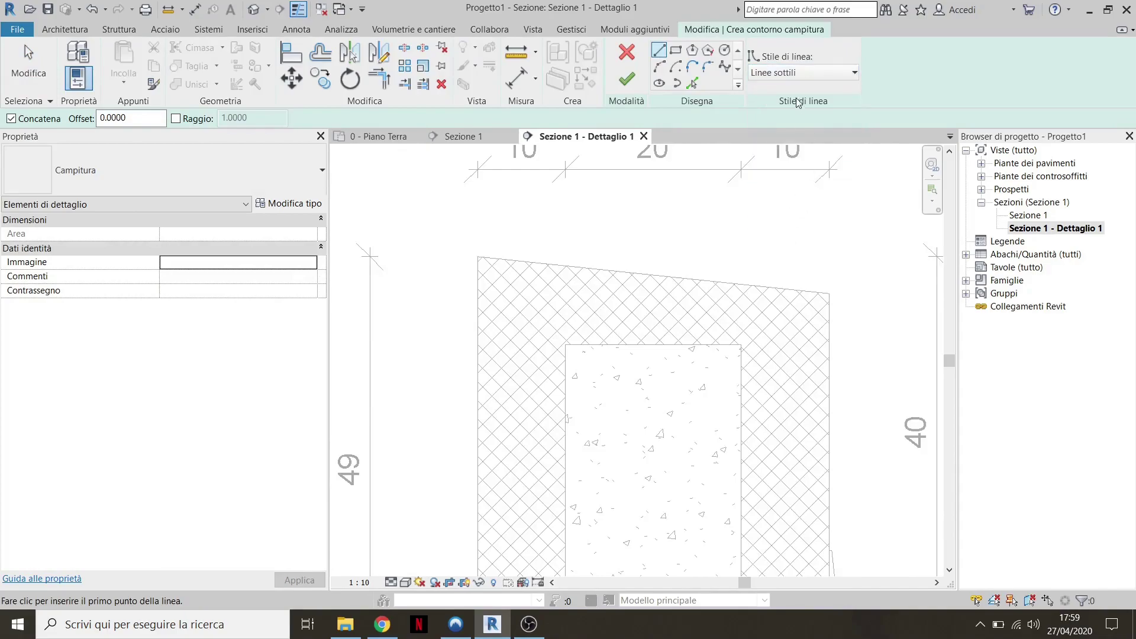
left_click(799, 72)
left_click(790, 210)
scroll(467, 327, "up", 2)
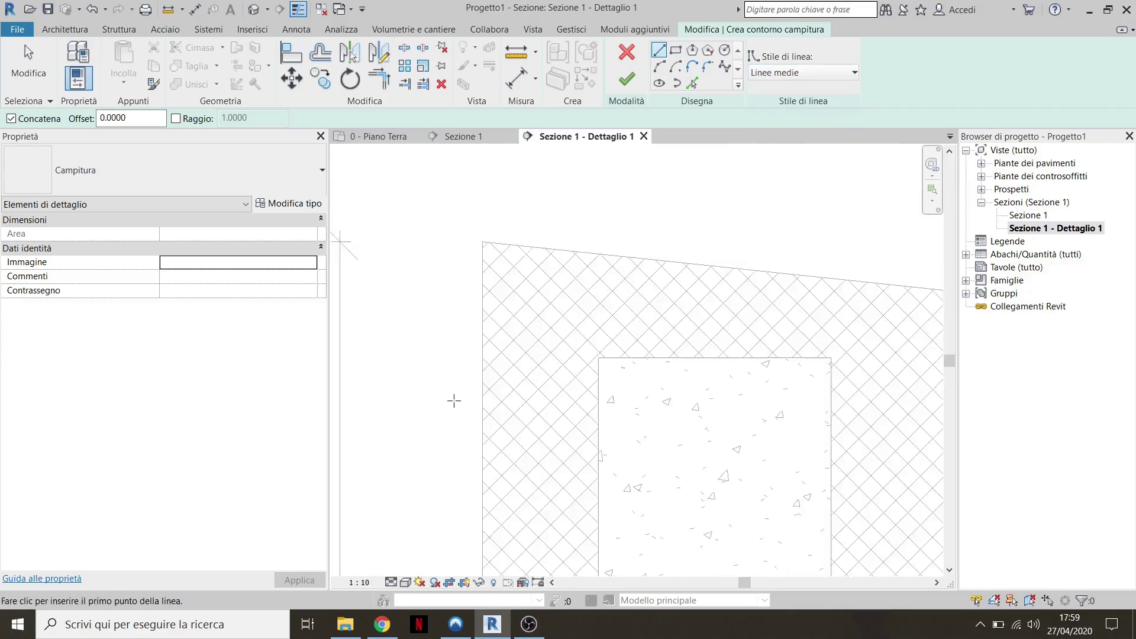
scroll(454, 398, "down", 3)
scroll(461, 405, "up", 3)
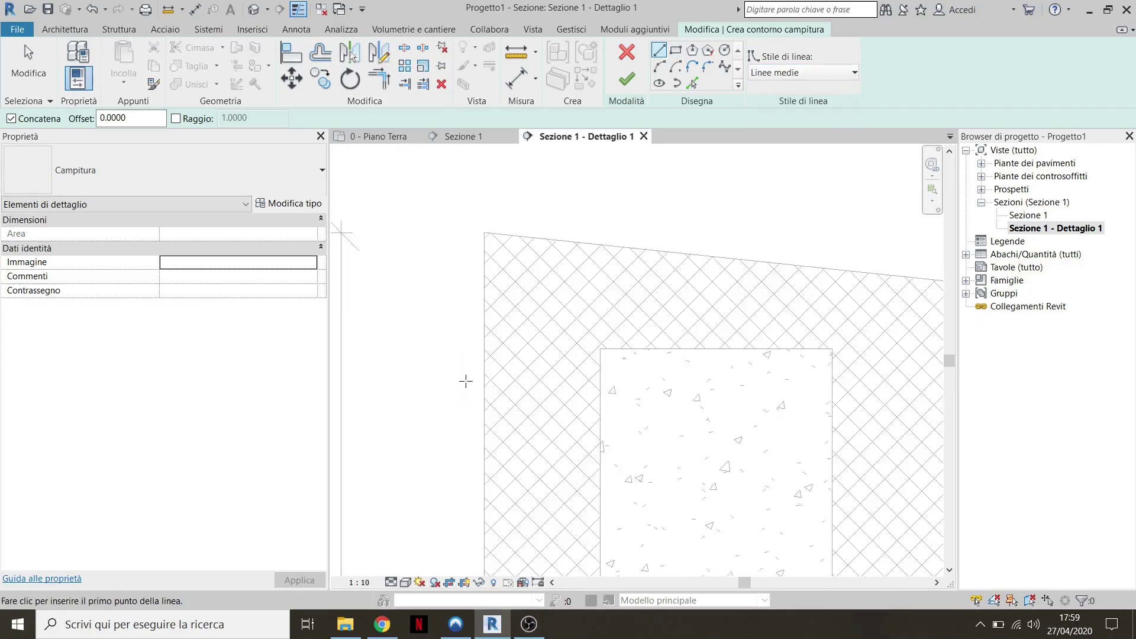
Sketch the cap outline: left vertical, sloped top past the right side, right vertical, short sloped end
left_click(454, 381)
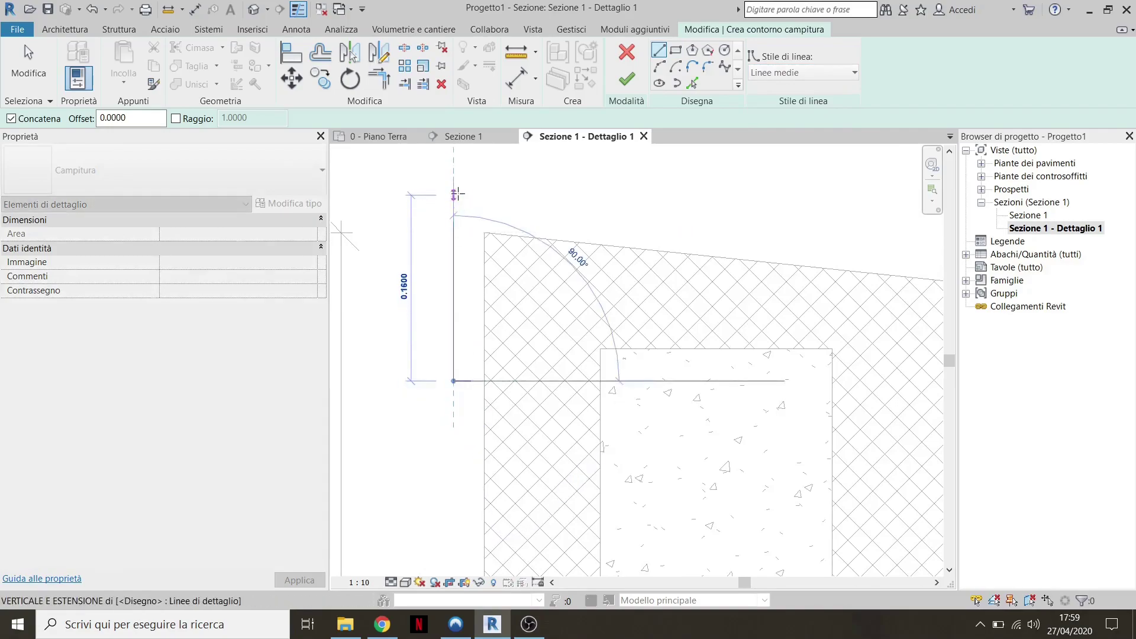
left_click(454, 193)
scroll(474, 201, "down", 3)
scroll(642, 259, "up", 2)
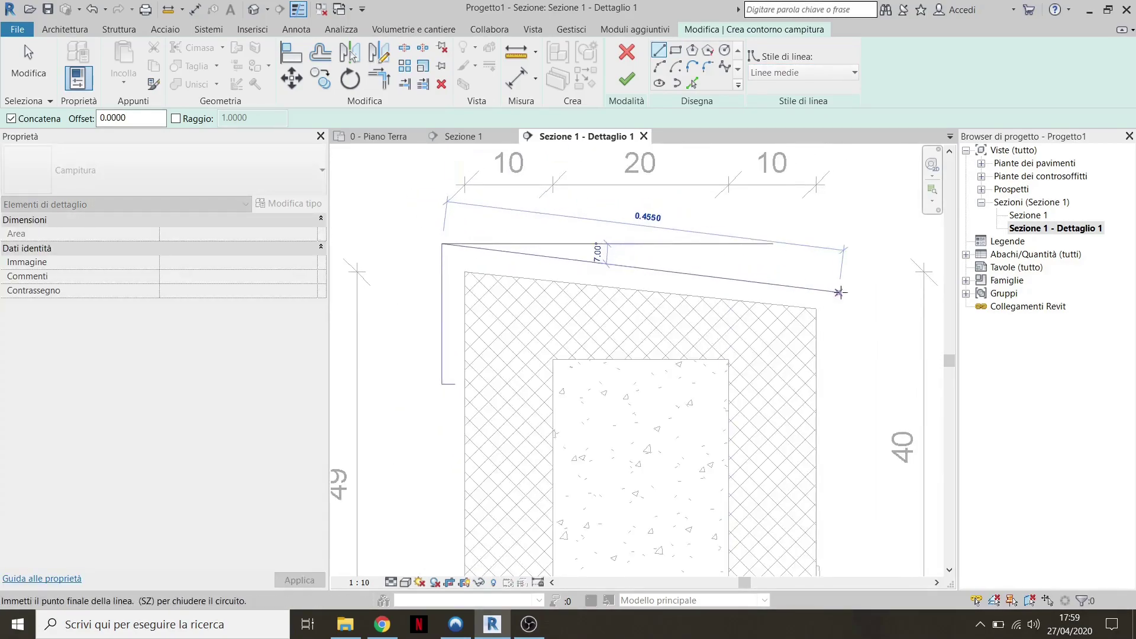
left_click(840, 293)
scroll(835, 349, "up", 2)
left_click(846, 457)
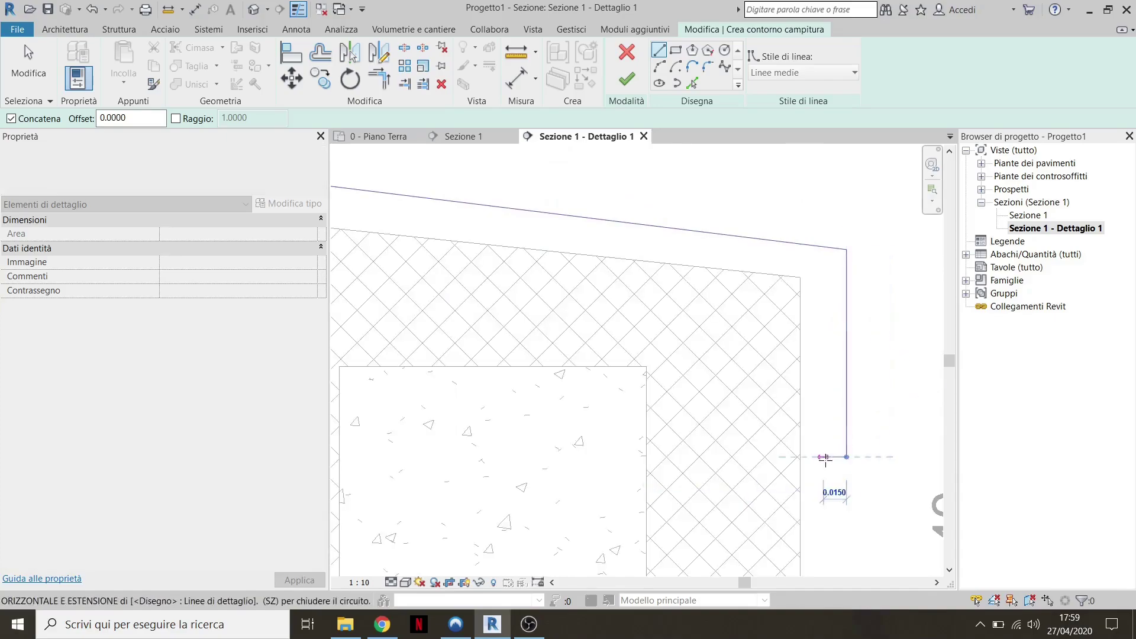
left_click(817, 467)
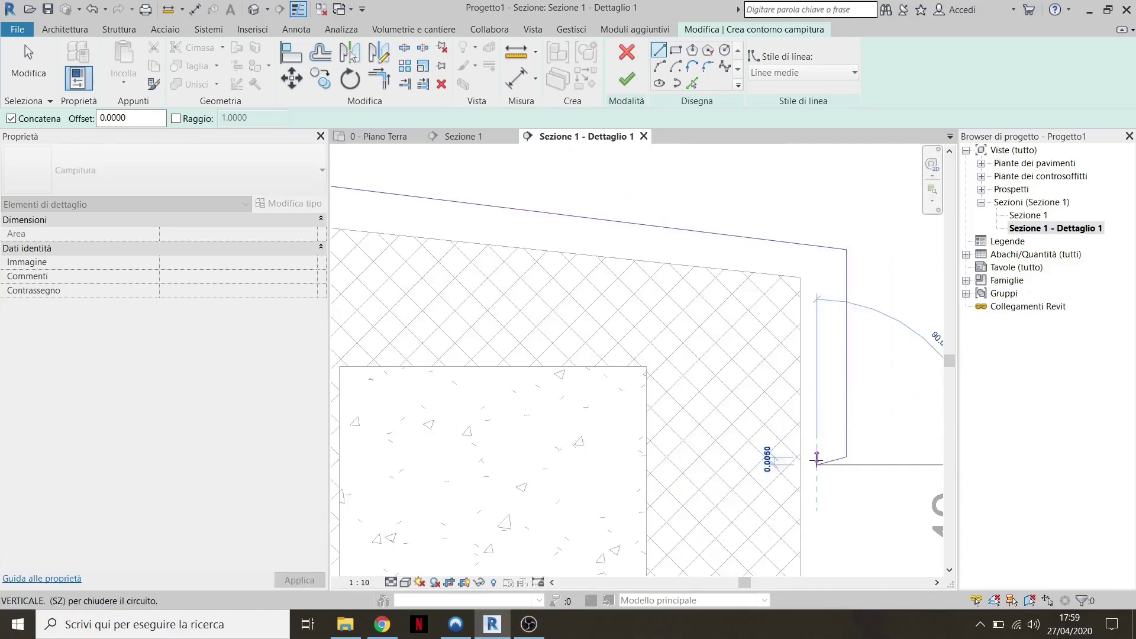
scroll(815, 461, "up", 1)
scroll(817, 459, "up", 1)
scroll(818, 457, "up", 1)
scroll(818, 457, "up", 1)
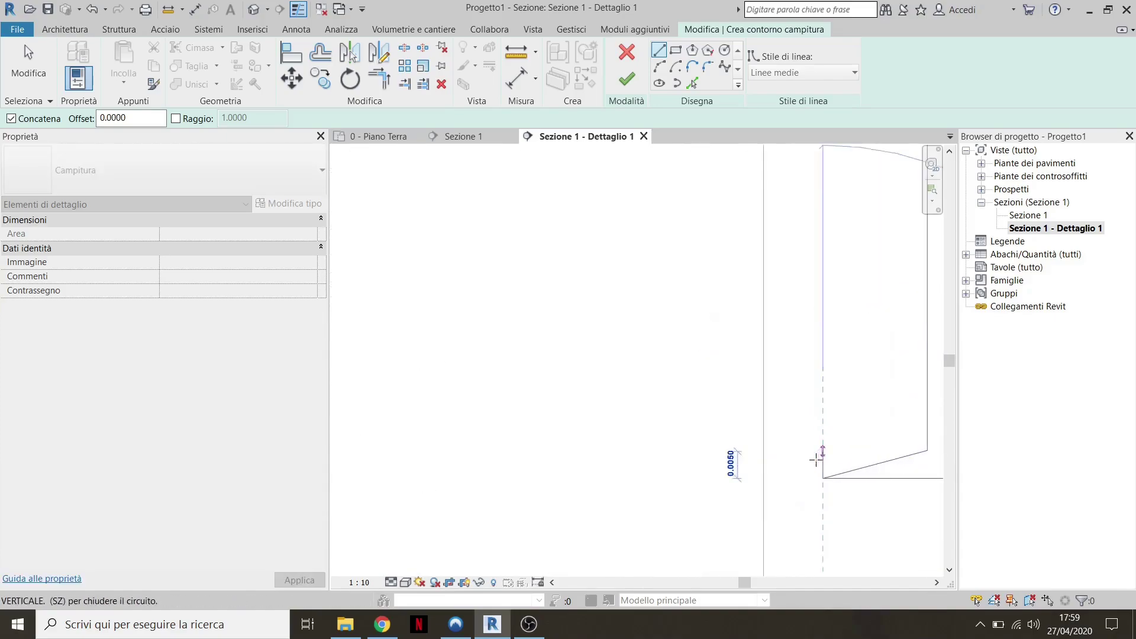
scroll(814, 464, "up", 1)
key("Escape")
key("Escape")
scroll(811, 469, "down", 3)
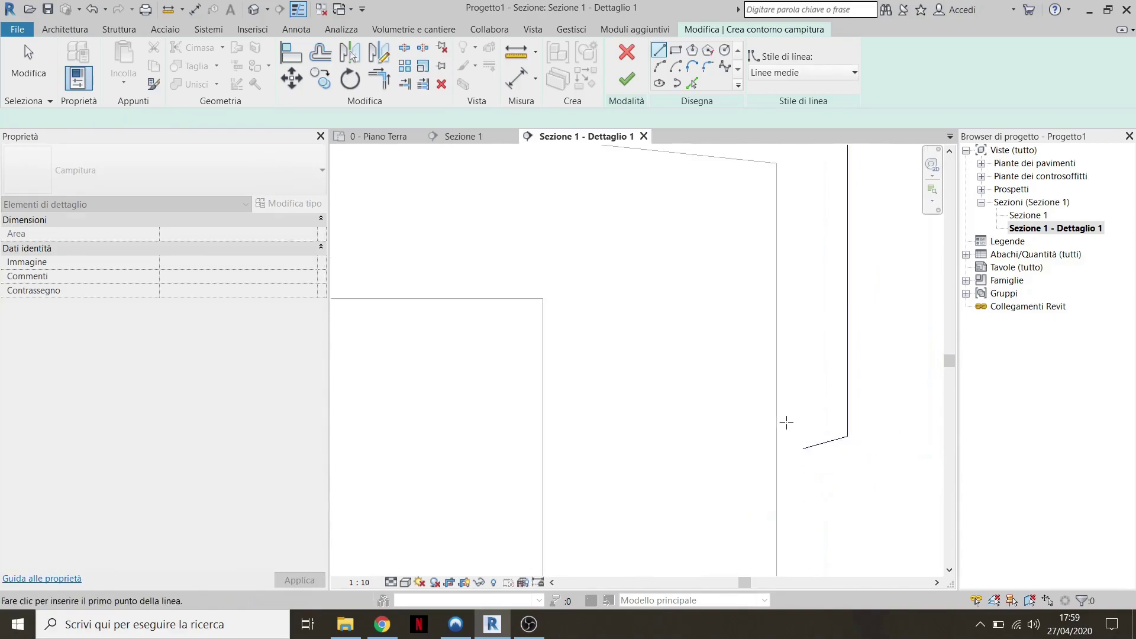
scroll(786, 426, "down", 2)
scroll(817, 375, "down", 2)
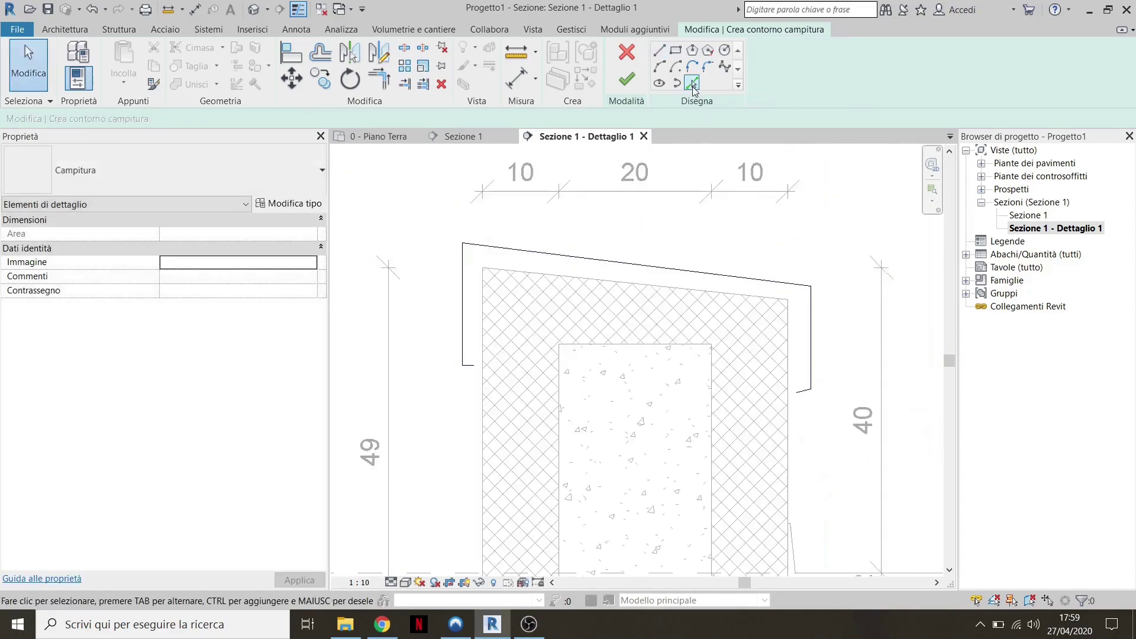
Offset copies of the top sloped, right vertical and sloped end lines by 0.0050
left_click(692, 86)
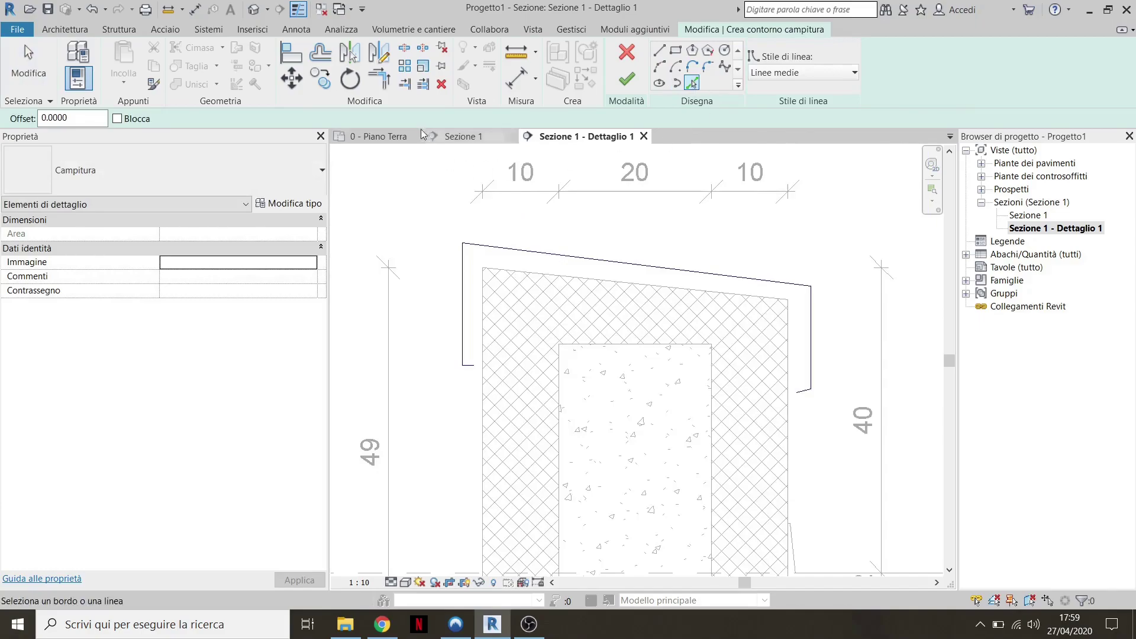
left_click(320, 52)
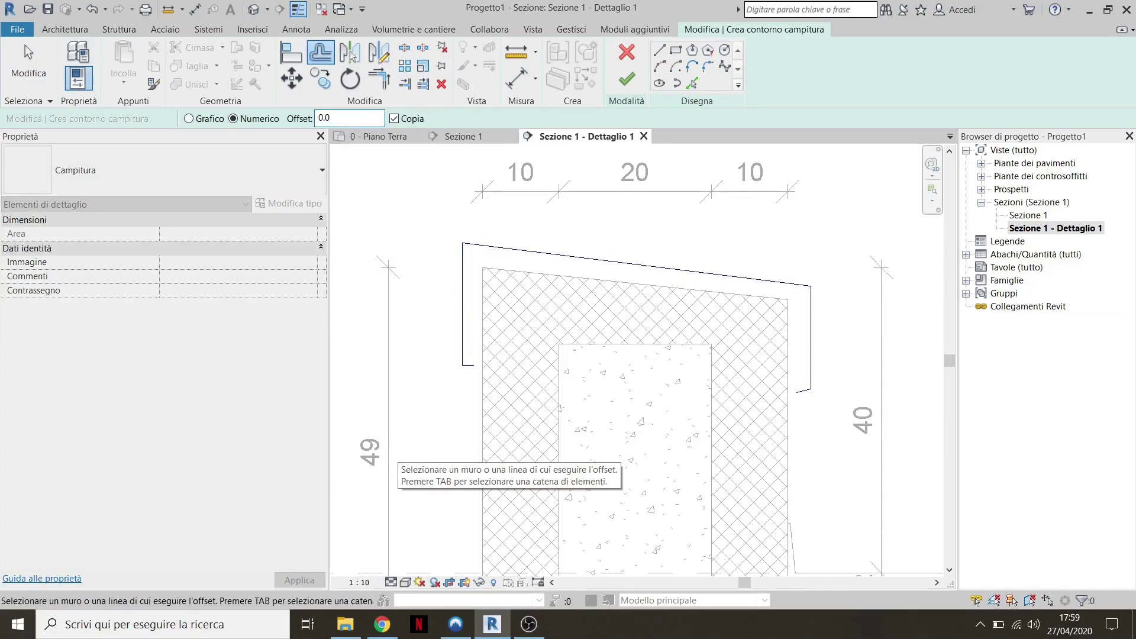
scroll(464, 342, "up", 2)
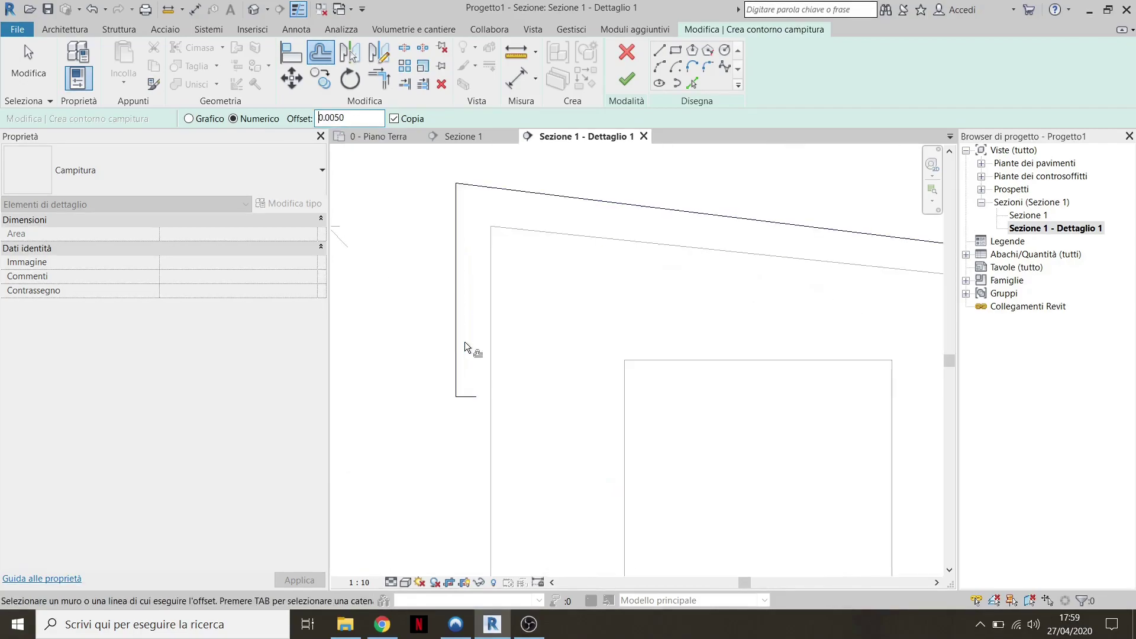
scroll(467, 367, "up", 1)
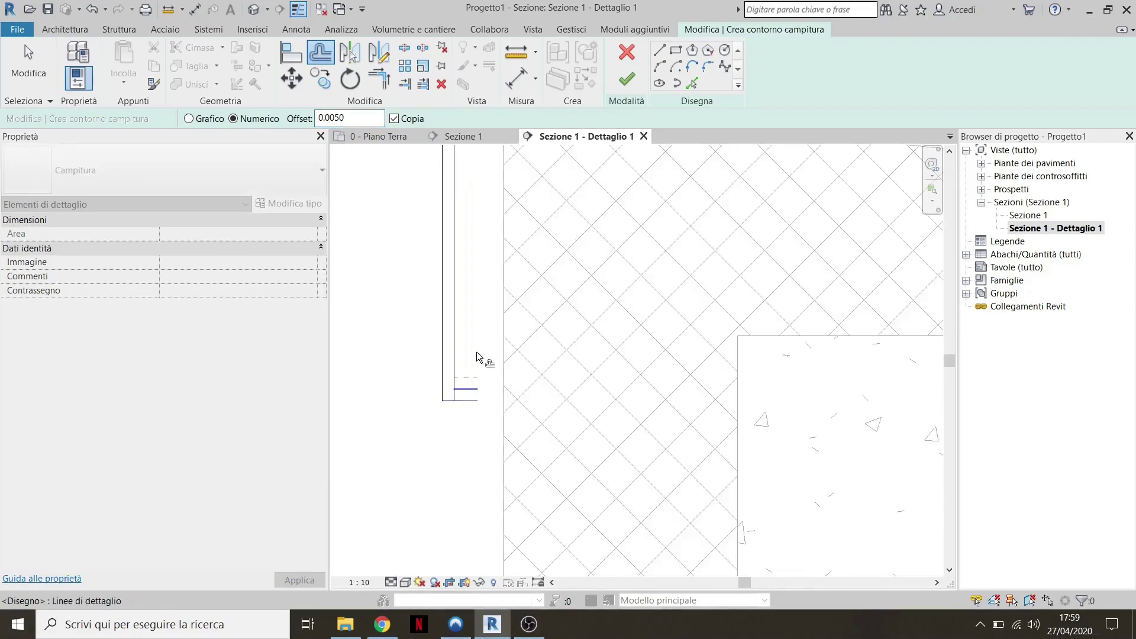
scroll(467, 379, "down", 2)
scroll(455, 281, "up", 1)
left_click(430, 286)
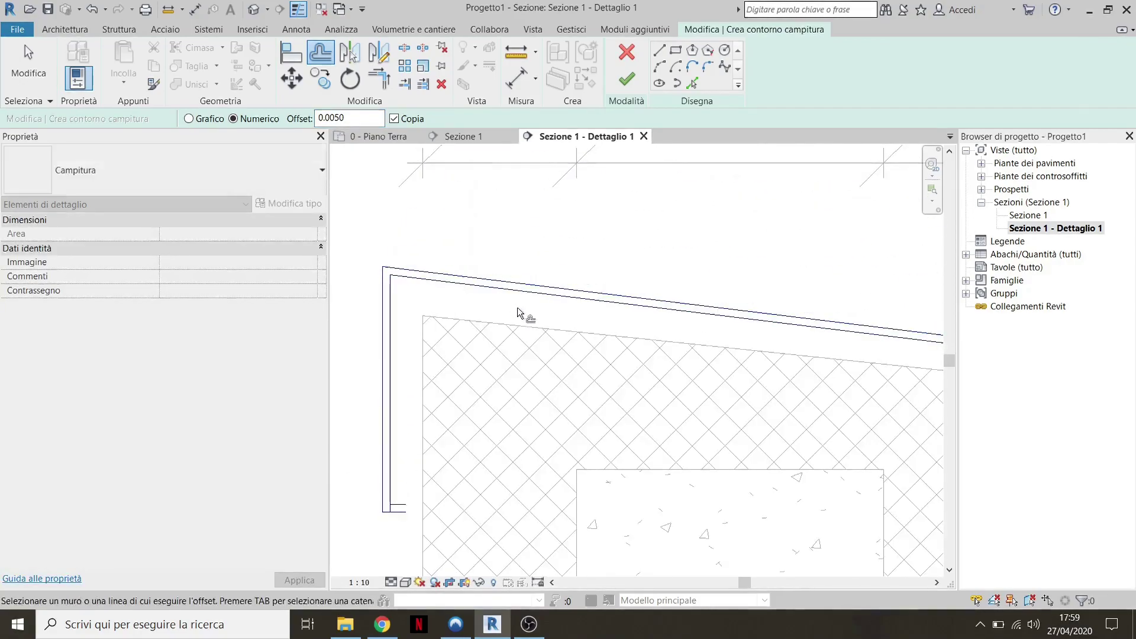
scroll(517, 307, "down", 2)
scroll(779, 297, "up", 2)
left_click(809, 345)
scroll(817, 361, "down", 1)
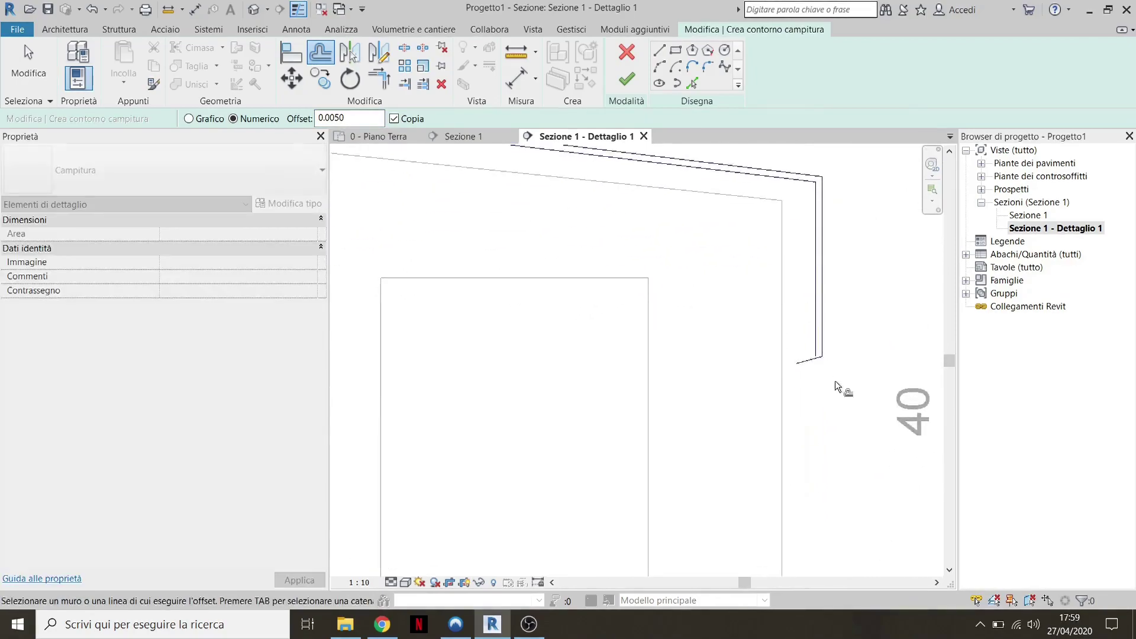
scroll(836, 384, "up", 3)
left_click(793, 339)
scroll(794, 346, "down", 2)
scroll(508, 332, "up", 2)
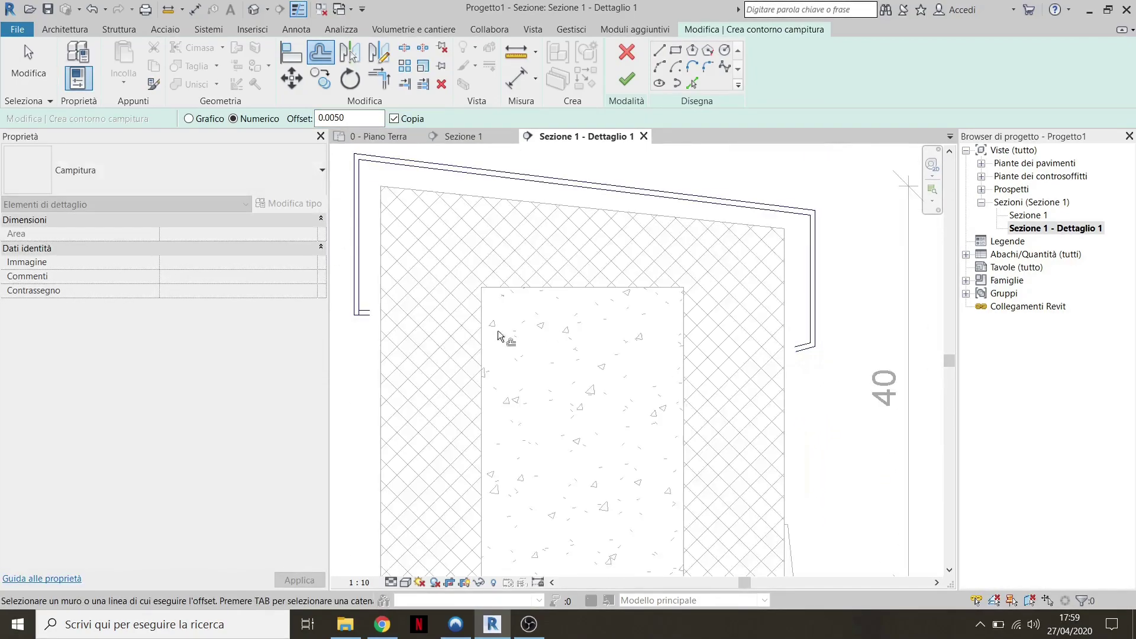
scroll(507, 335, "down", 2)
scroll(370, 316, "up", 2)
key("Escape")
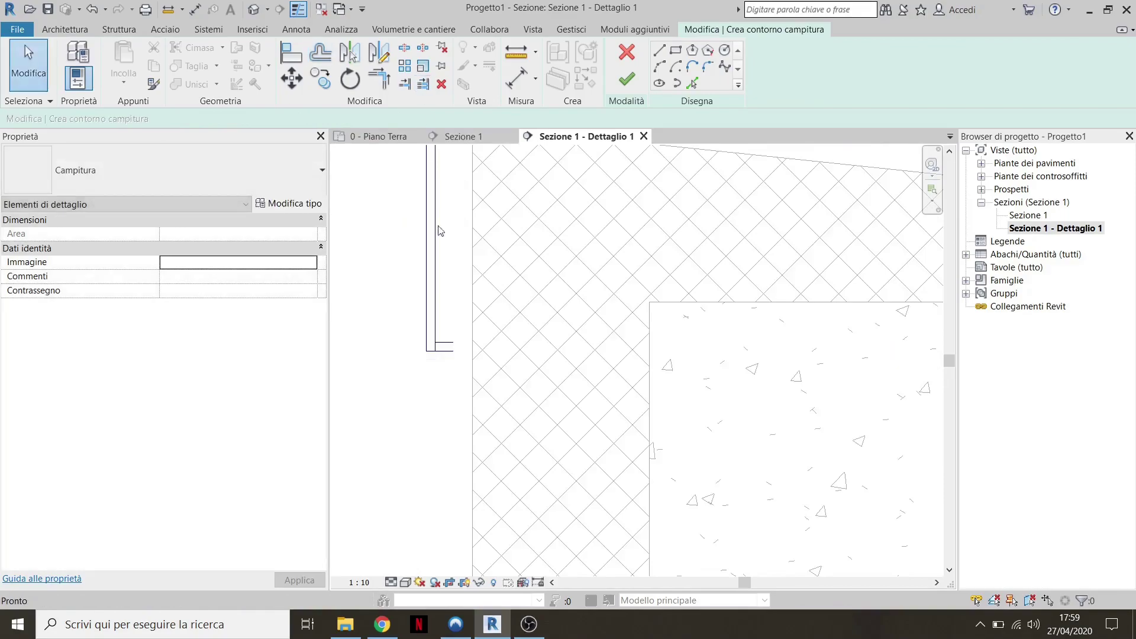
scroll(443, 346, "up", 3)
Trim the boundary lines and draw the short closing line to close the cap outline
left_click(445, 340)
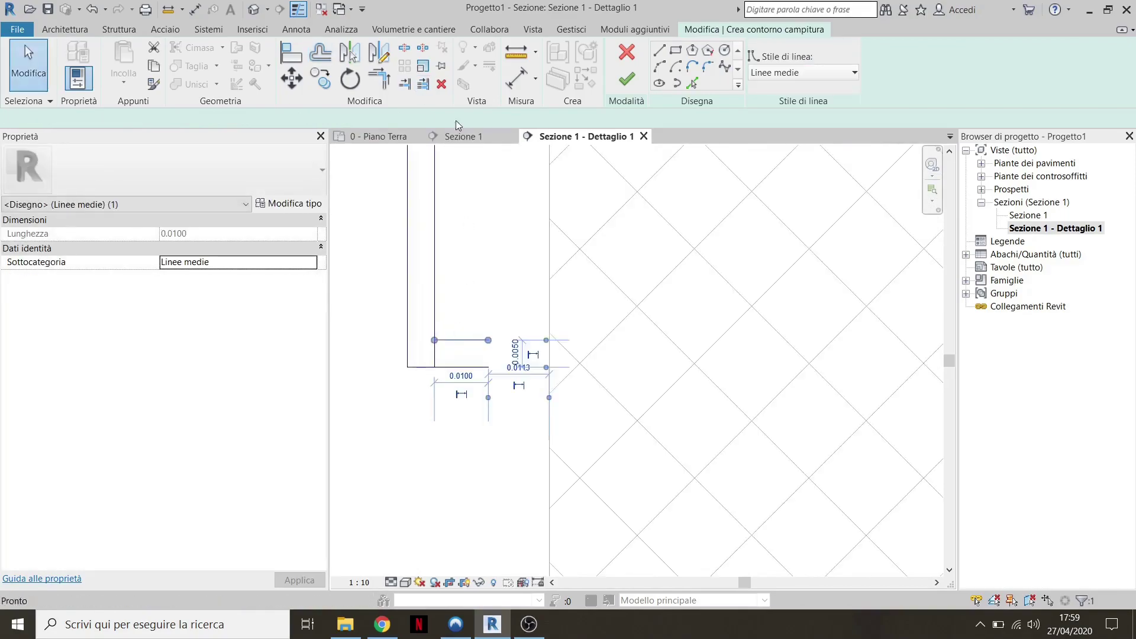
left_click(424, 83)
key("Escape")
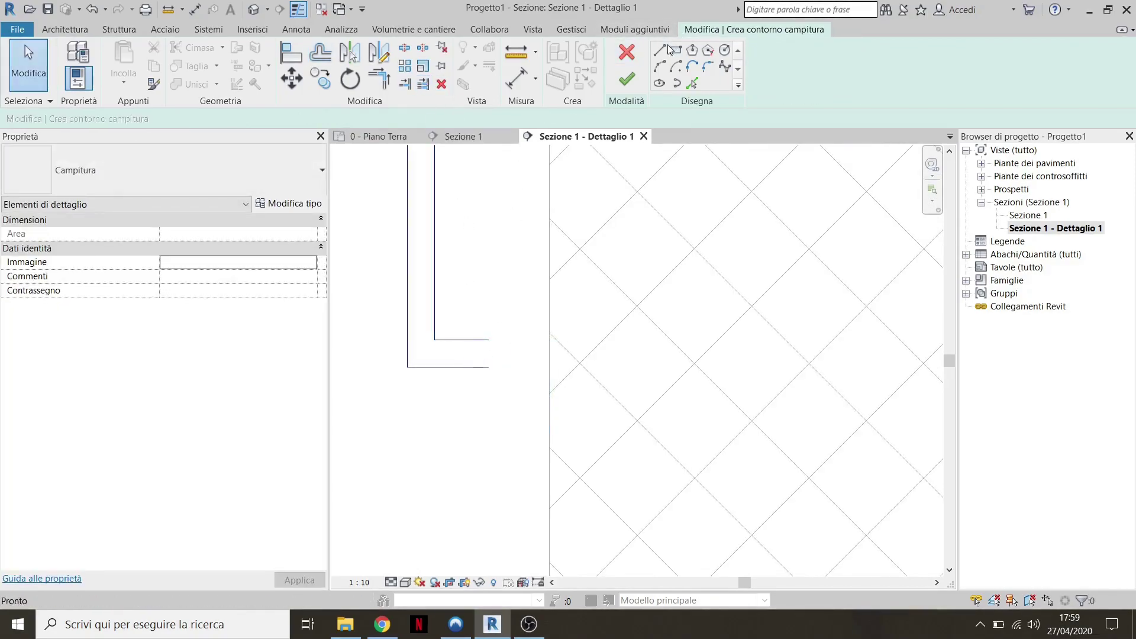
key("l")
key("i")
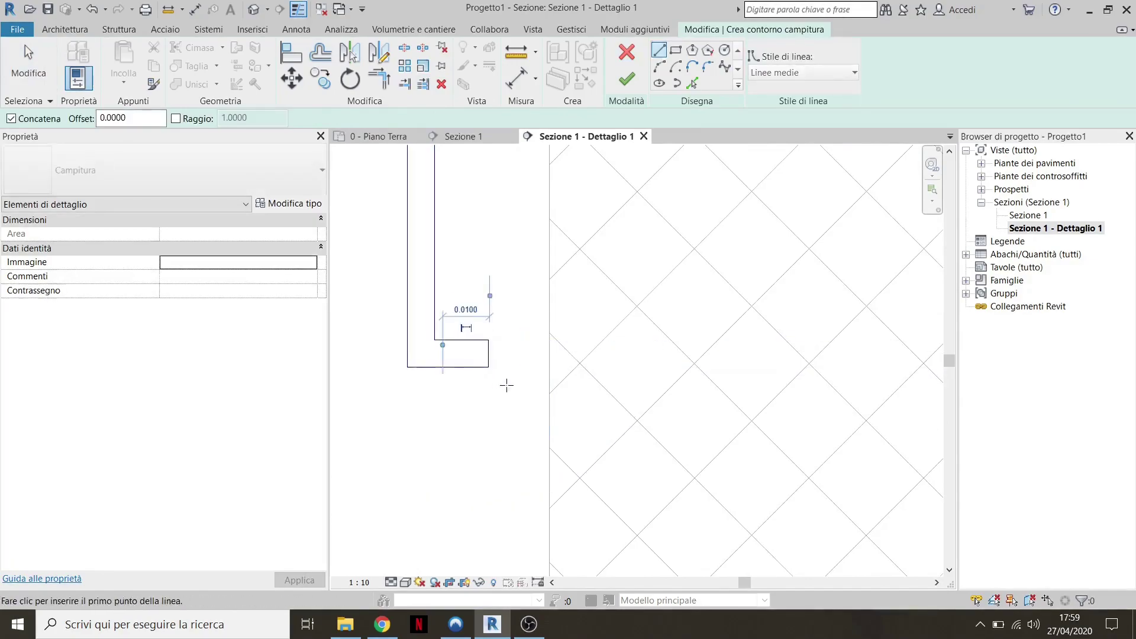
scroll(631, 338, "down", 5)
scroll(758, 394, "up", 5)
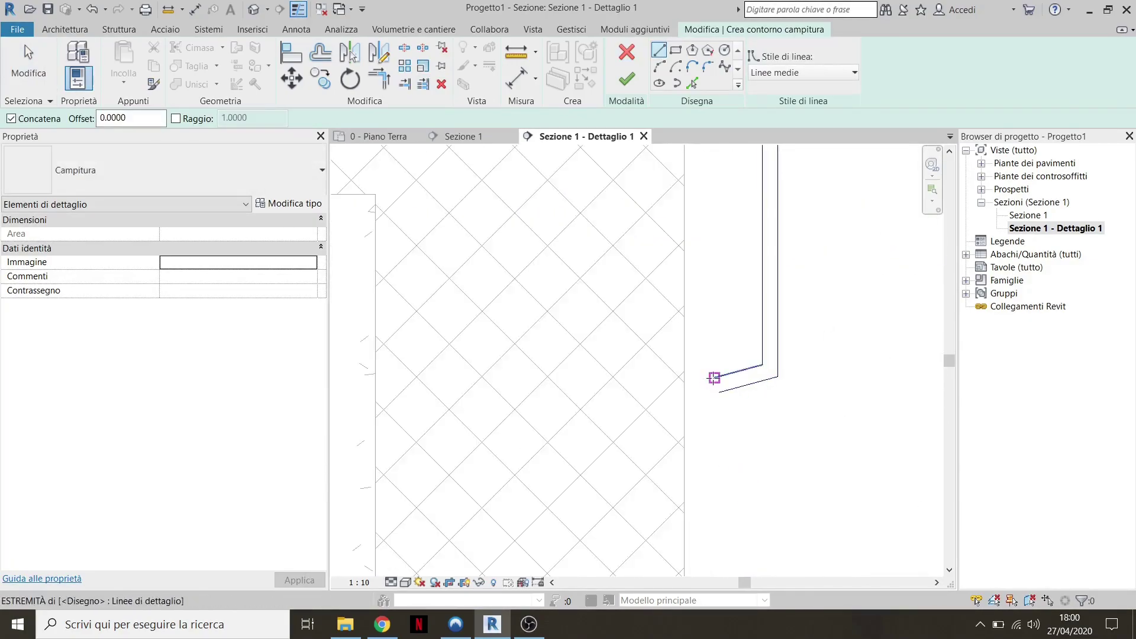
left_click(715, 377)
left_click(715, 394)
scroll(717, 394, "down", 3)
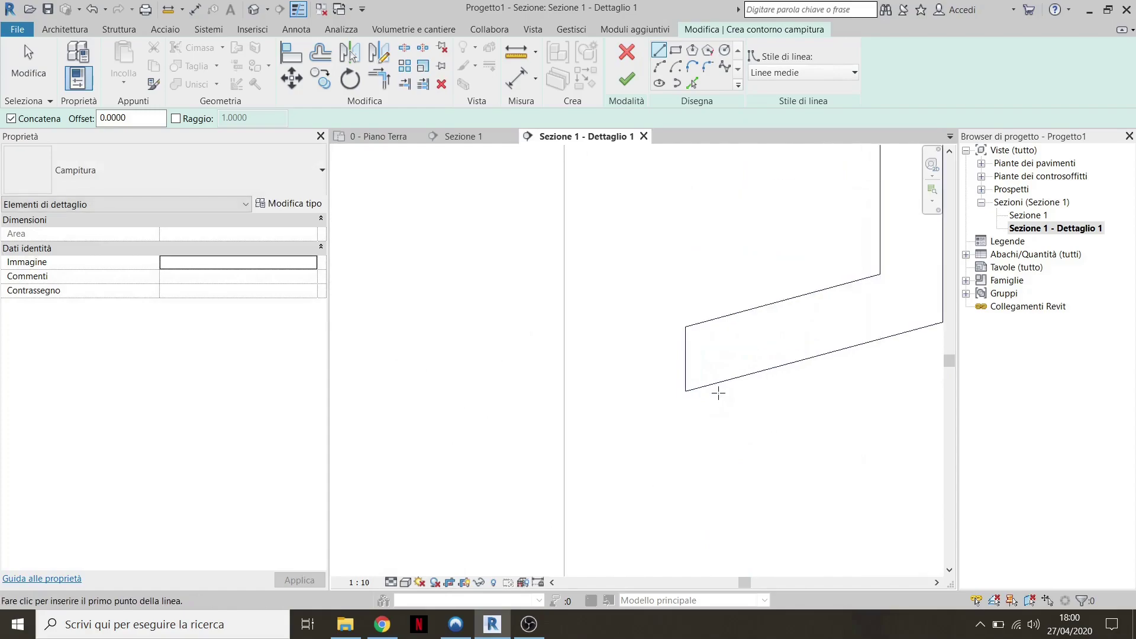
key("Escape")
key("Escape")
scroll(722, 393, "down", 2)
scroll(722, 393, "down", 2)
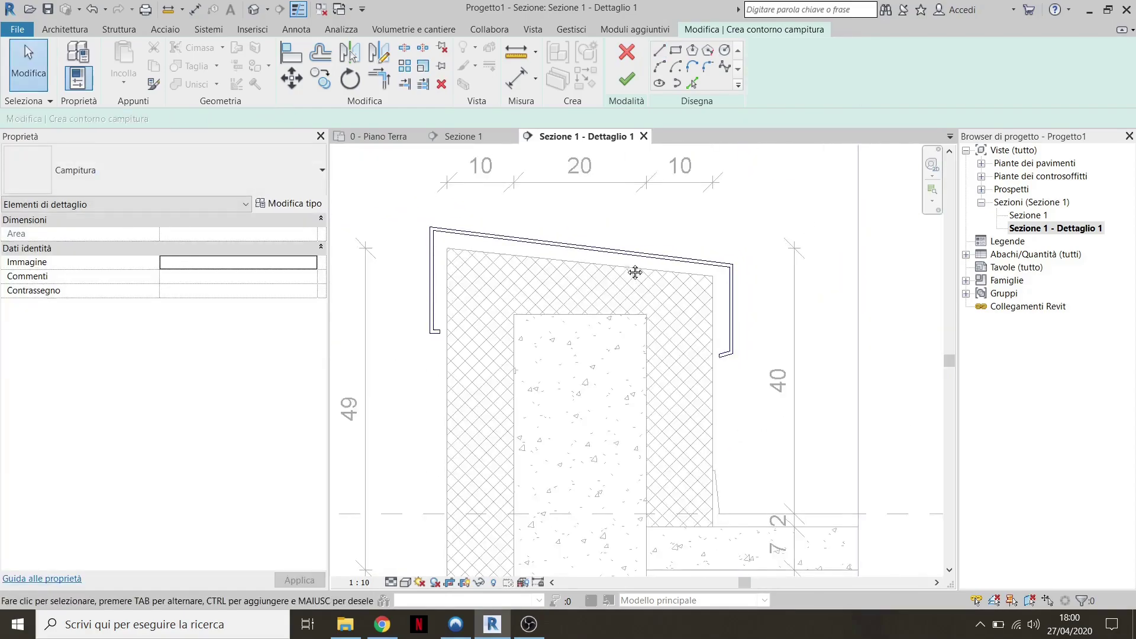
Finish the coping filled region and select it
middle_click_drag(669, 274, 701, 285)
left_click(626, 84)
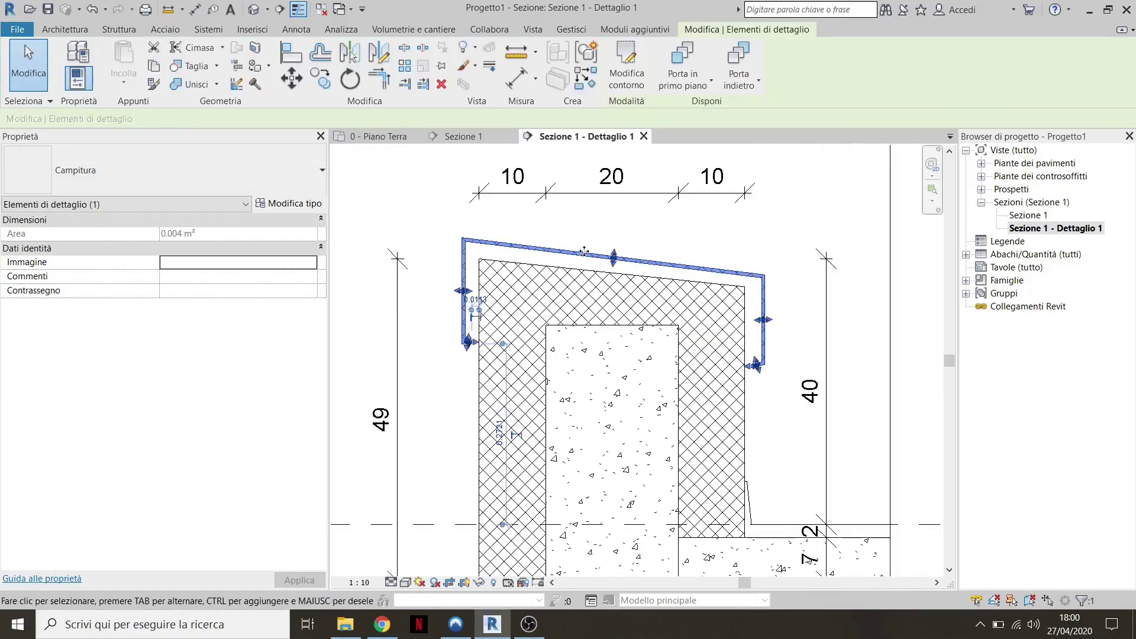
key("Escape")
scroll(494, 252, "up", 2)
scroll(434, 416, "down", 1)
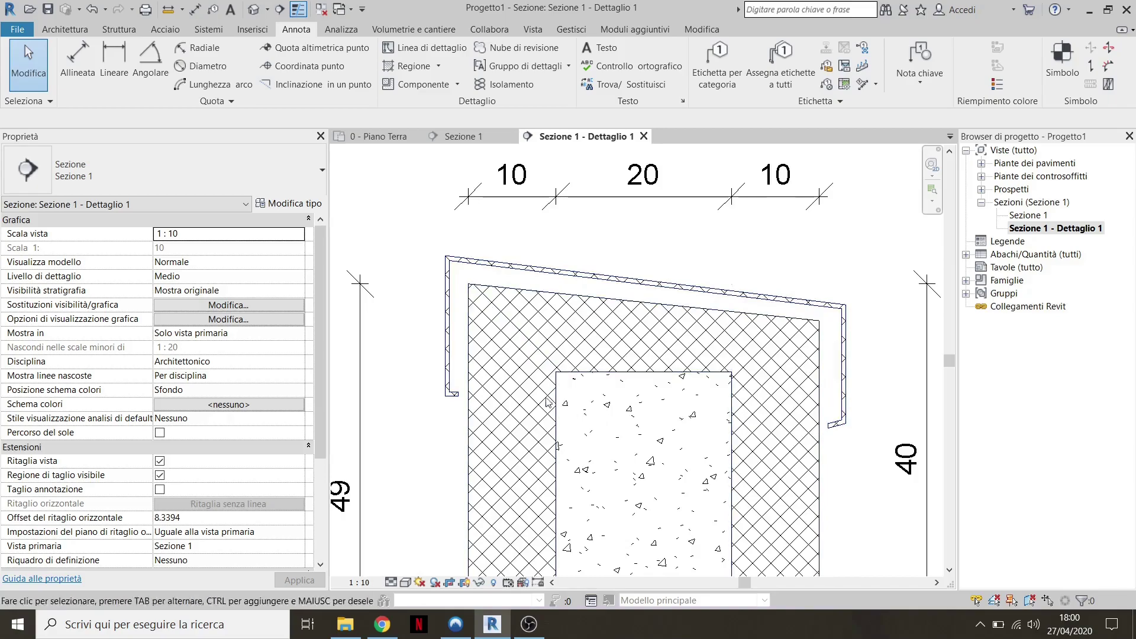
scroll(509, 275, "up", 1)
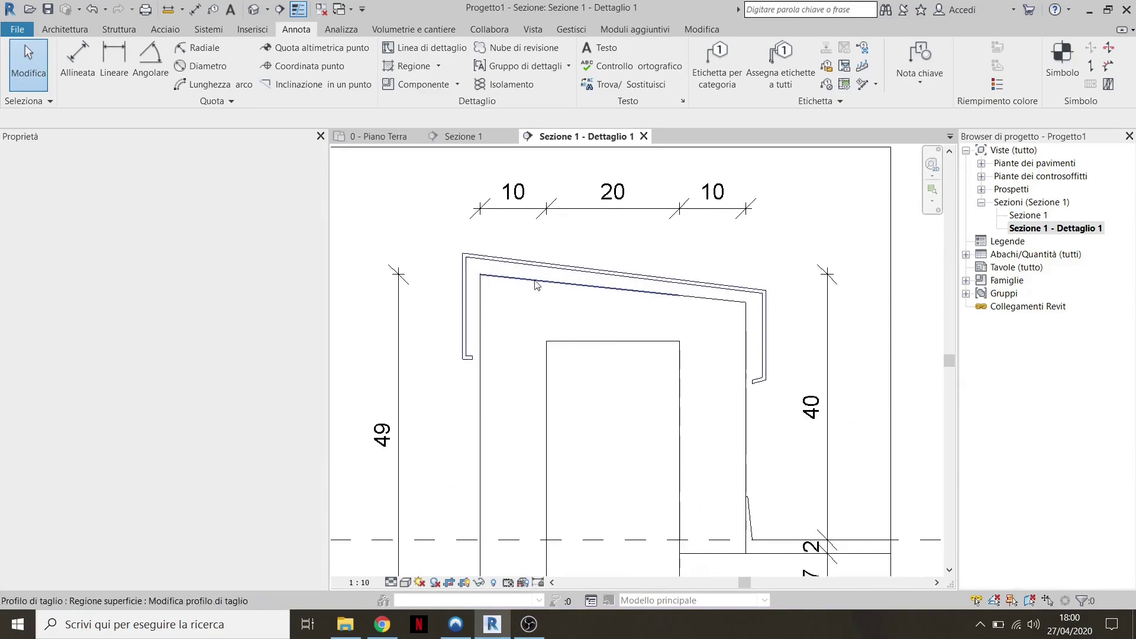
left_click(513, 269)
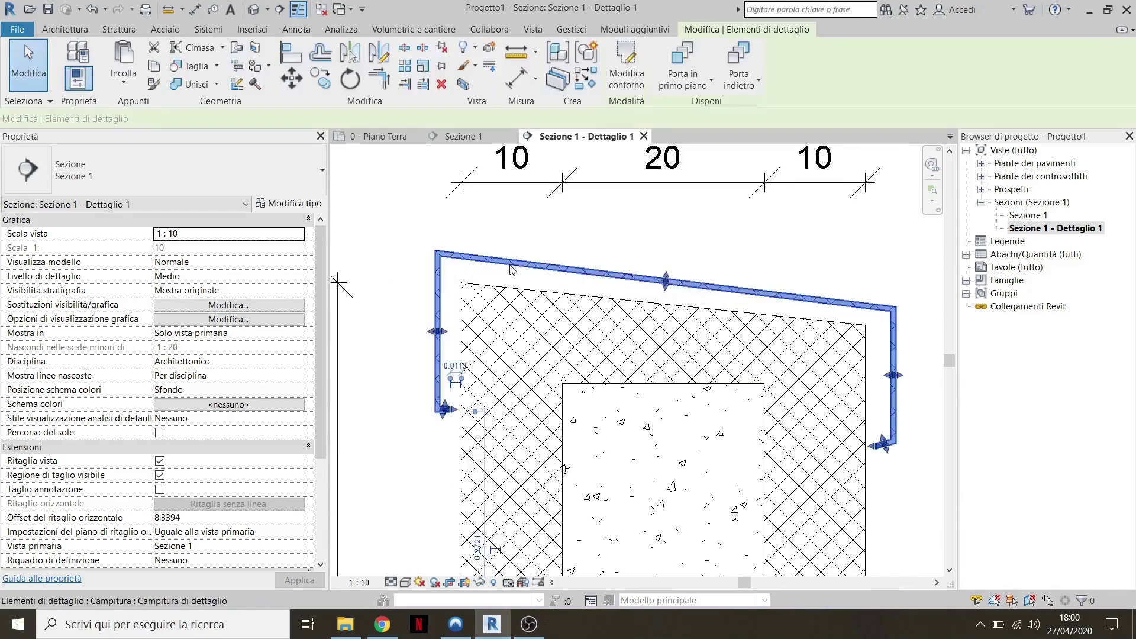
Duplicate the coping's filled-region type as 'Scossalina metallica' with a solid black foreground fill
left_click(278, 204)
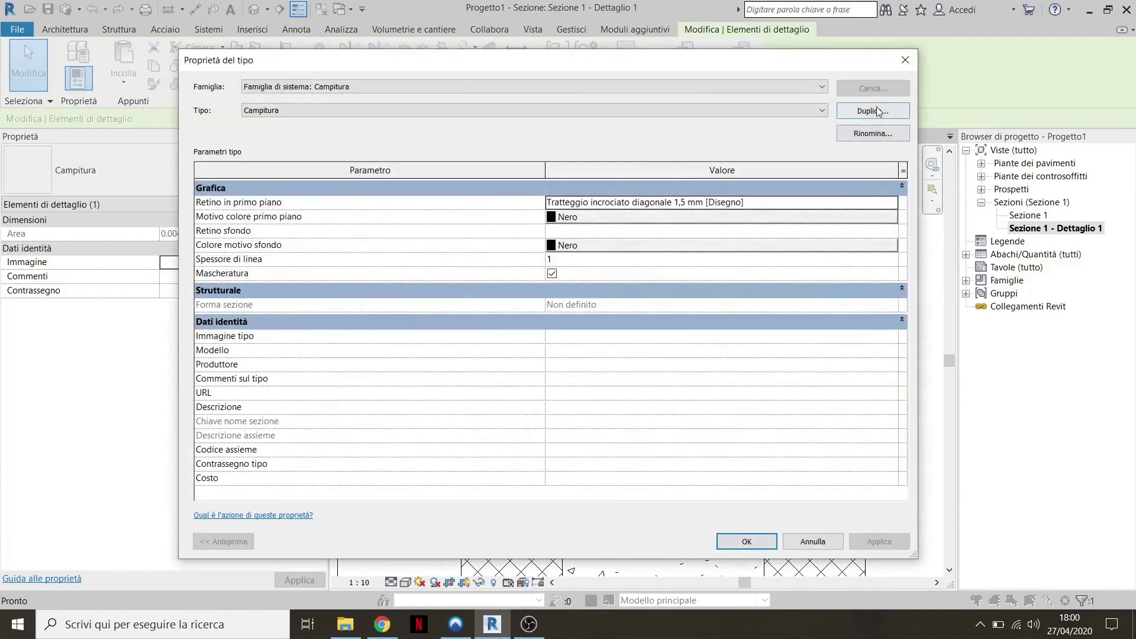
left_click(878, 112)
type("Scossalina metallica")
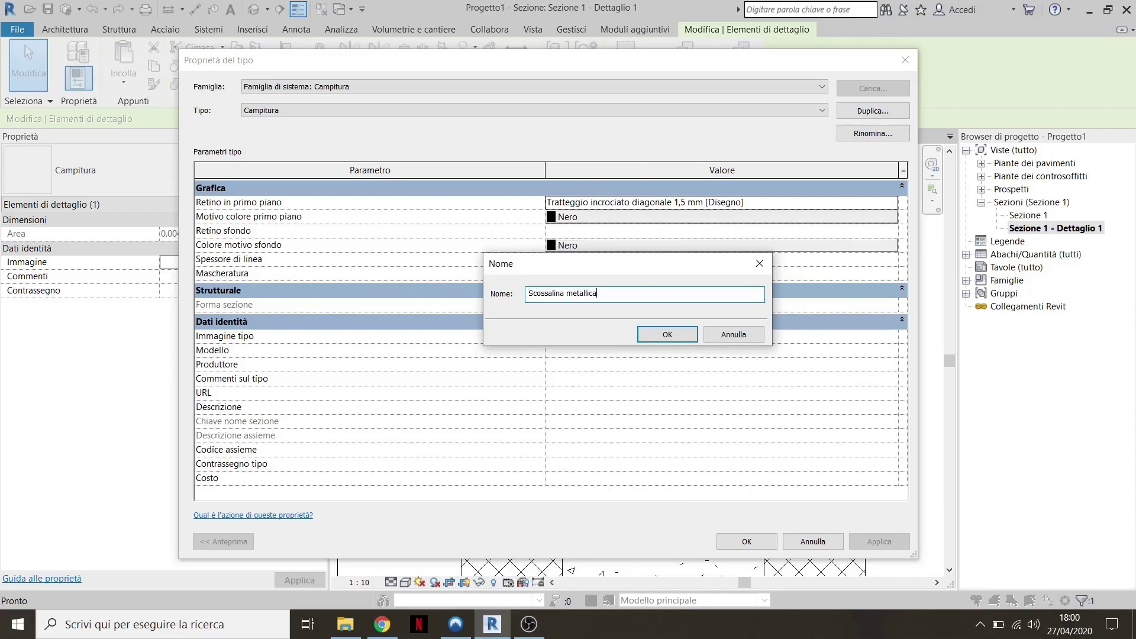
key("Return")
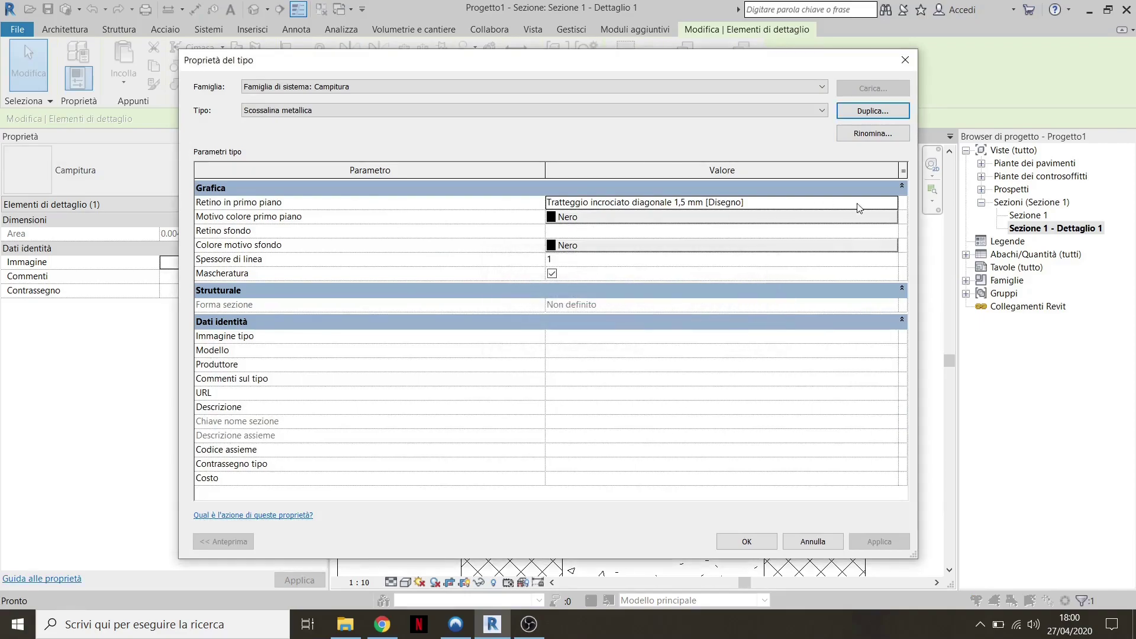
left_click(896, 204)
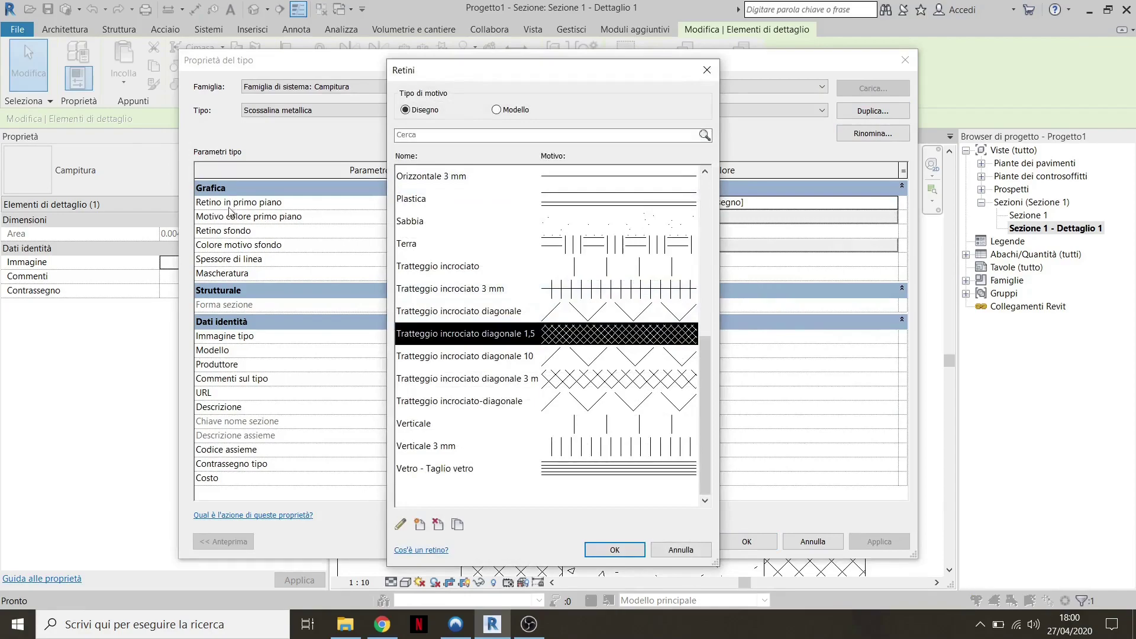
left_click_drag(704, 373, 704, 207)
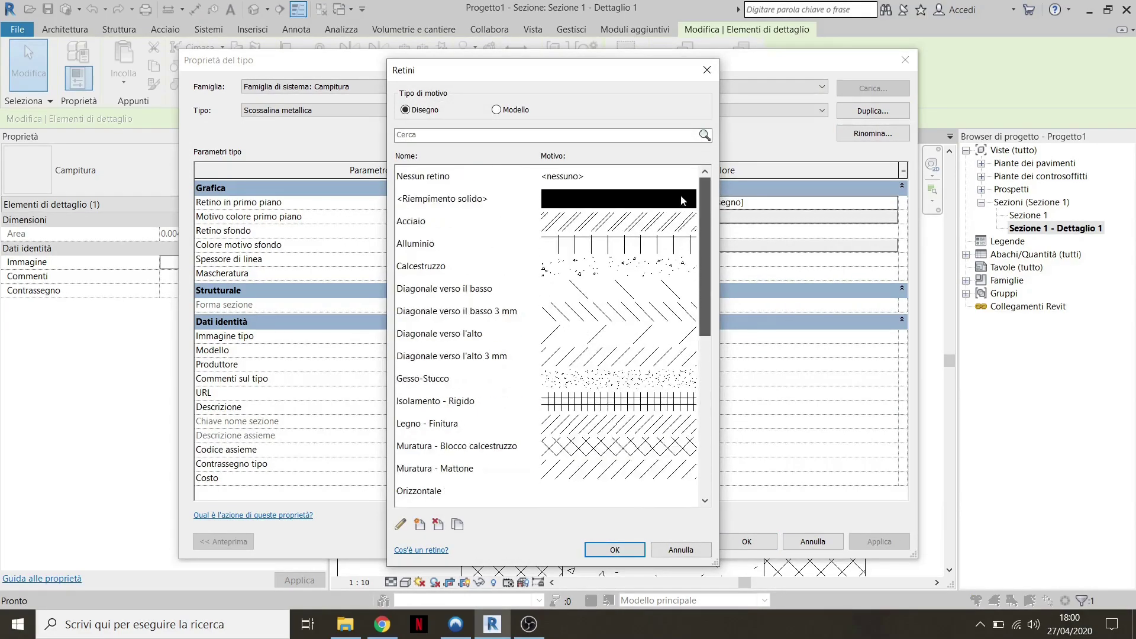
left_click(450, 197)
left_click(615, 549)
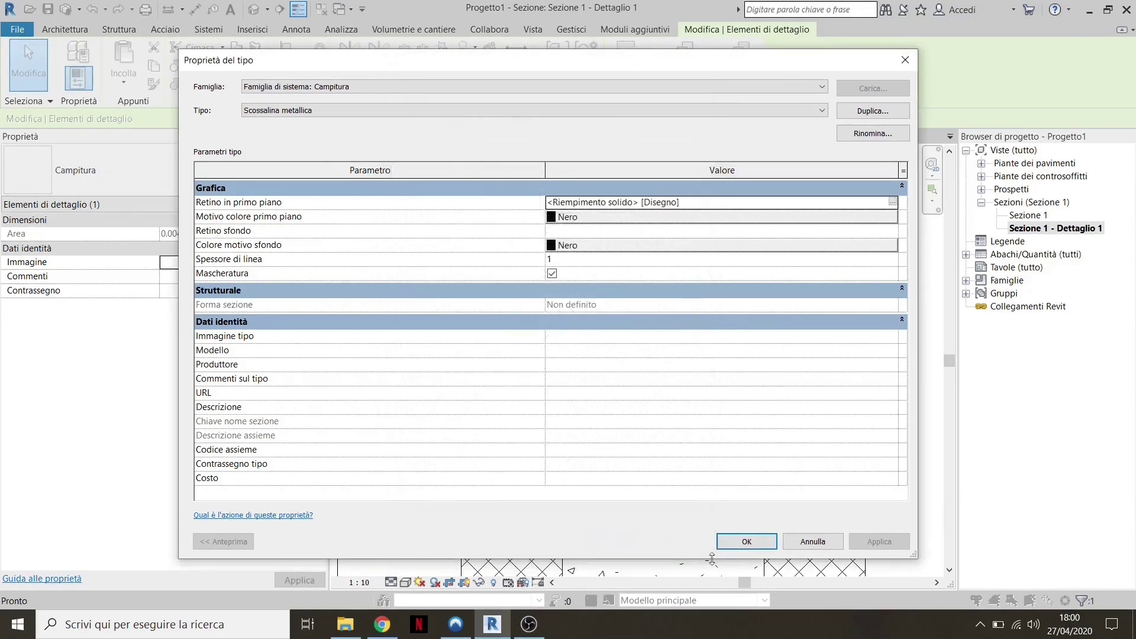
left_click(747, 541)
left_click(508, 211)
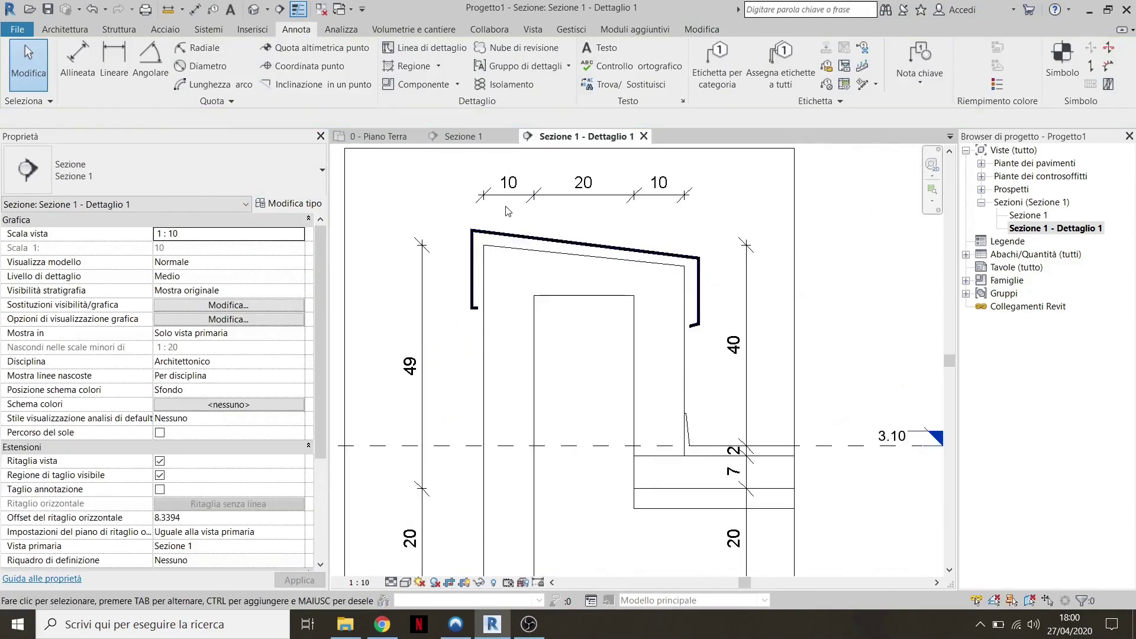
Place a spot slope annotation reading 123 / 1000 on the coping's sloped top edge
scroll(575, 238, "down", 1)
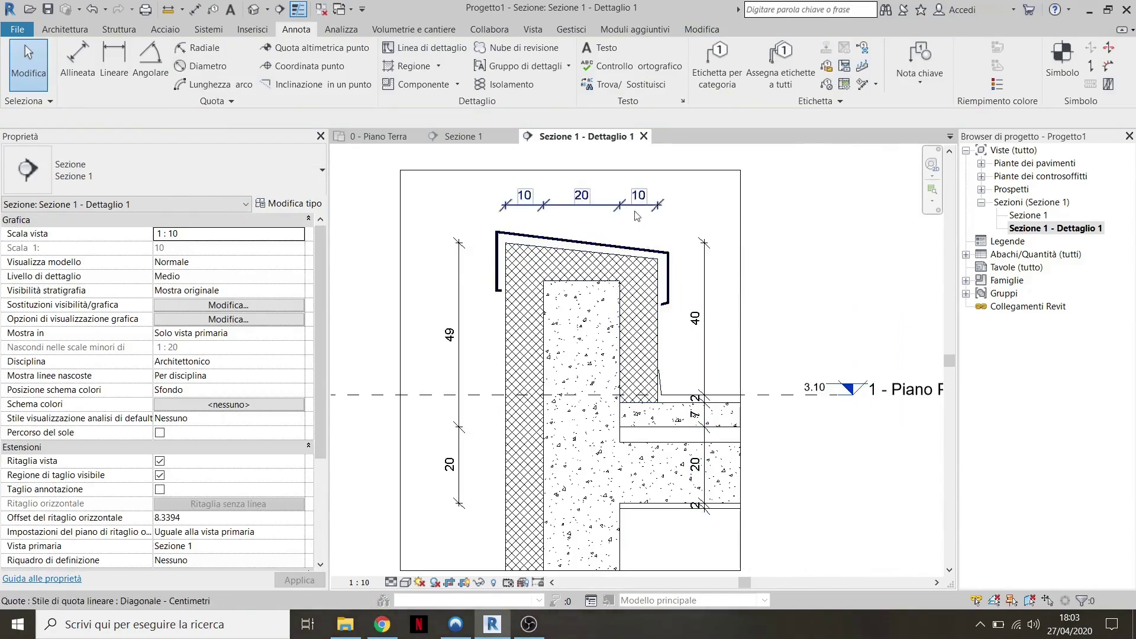
scroll(595, 216, "up", 1)
scroll(461, 237, "up", 1)
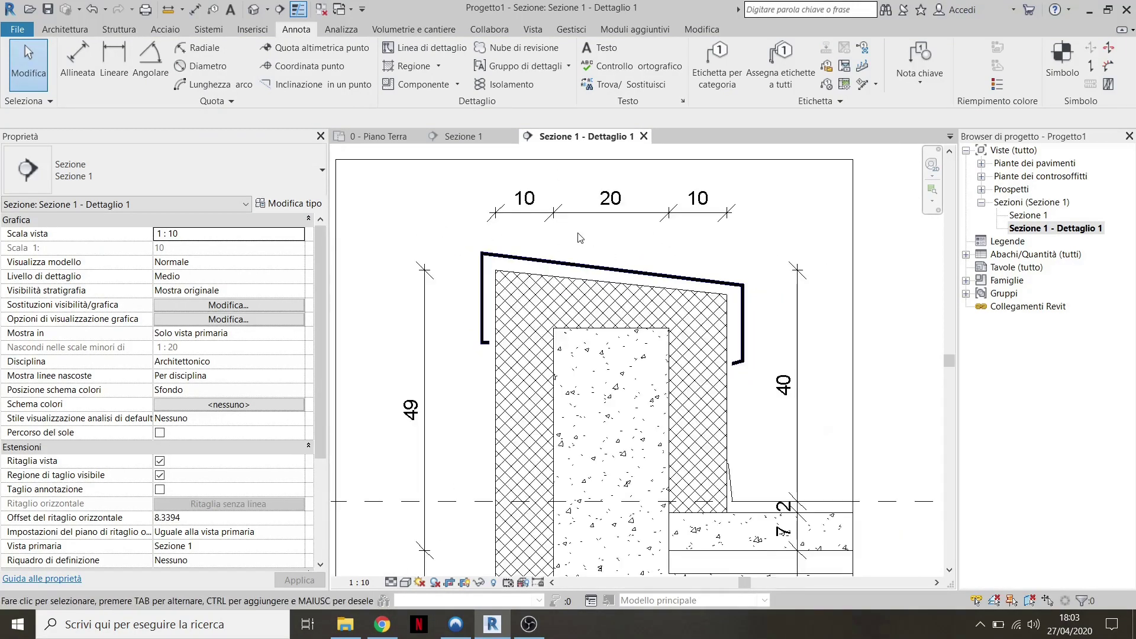
scroll(573, 253, "down", 2)
scroll(577, 249, "up", 3)
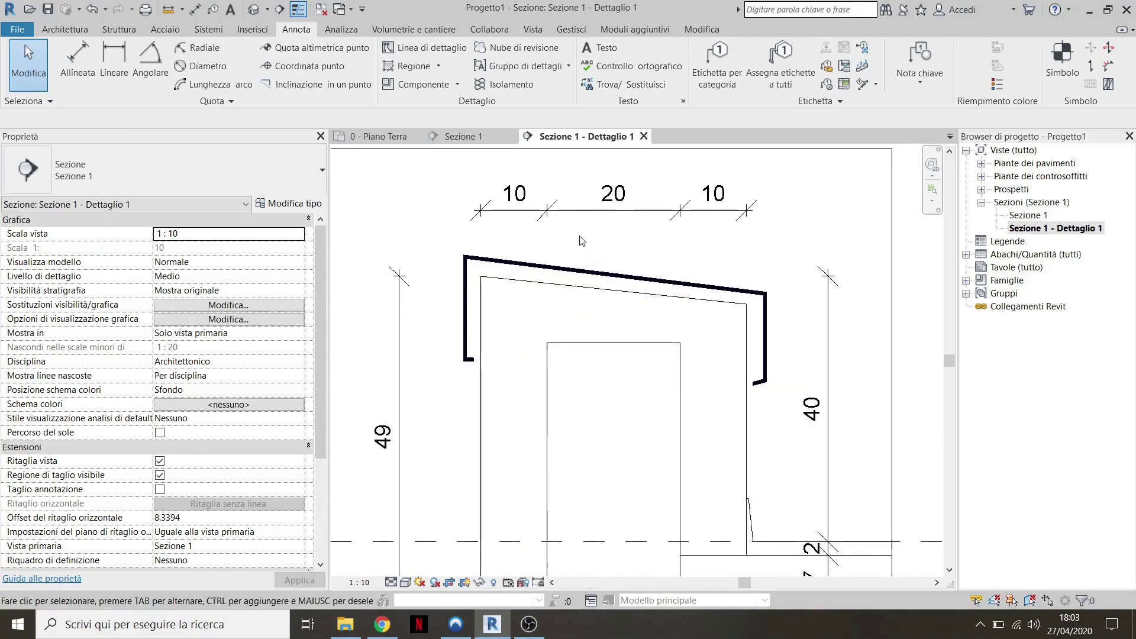
left_click(296, 84)
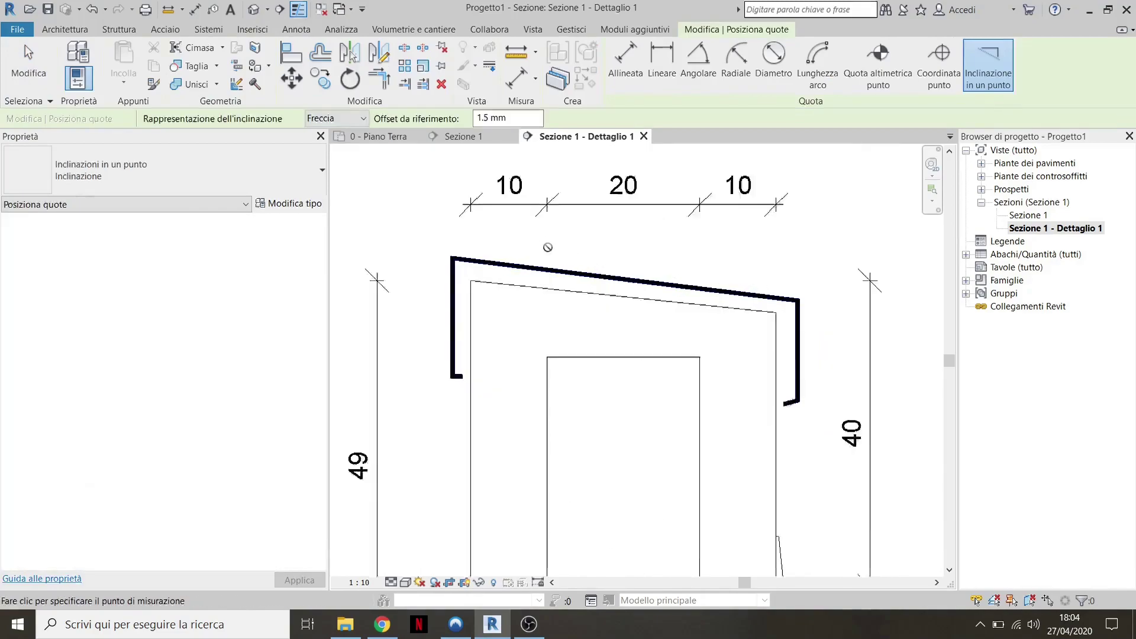
scroll(556, 243, "up", 3)
left_click(540, 279)
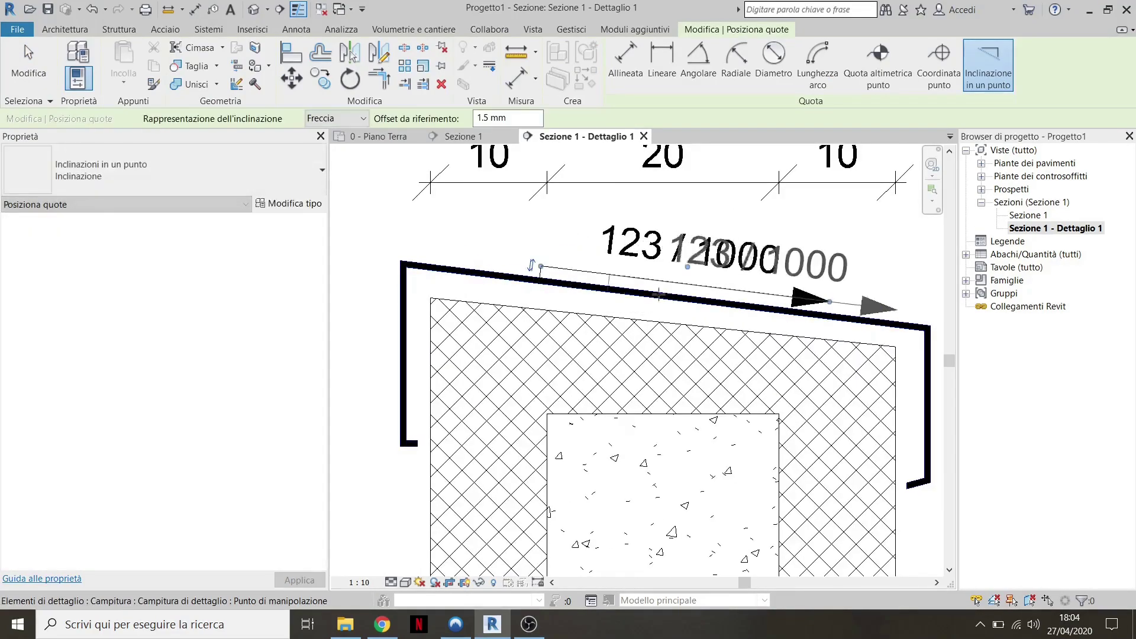
key("Escape")
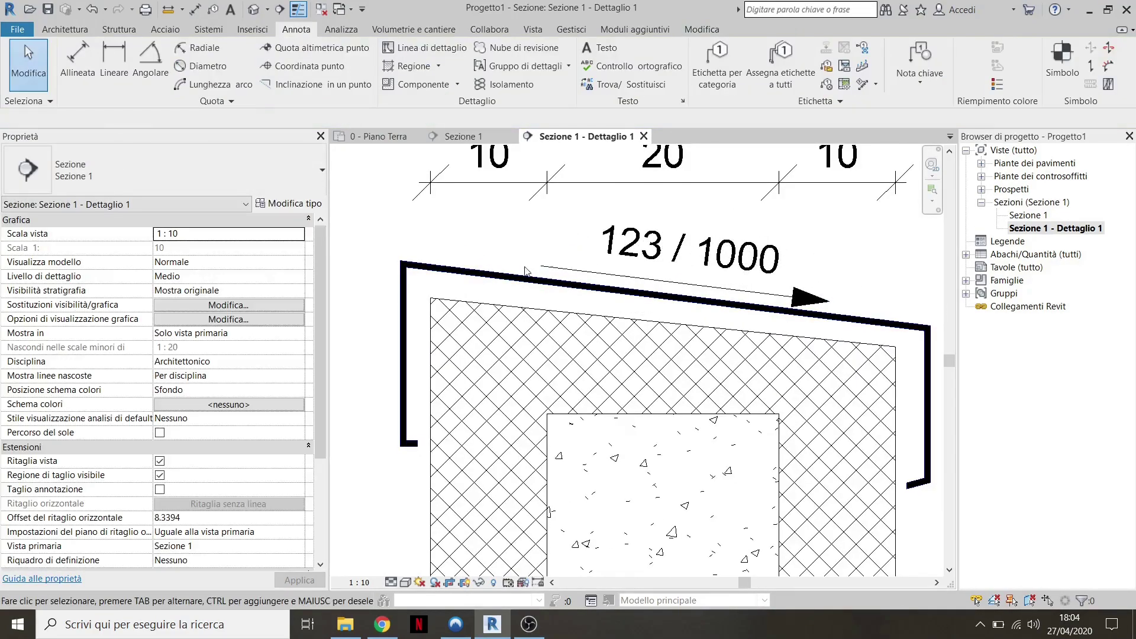
scroll(619, 274, "down", 2)
left_click(619, 272)
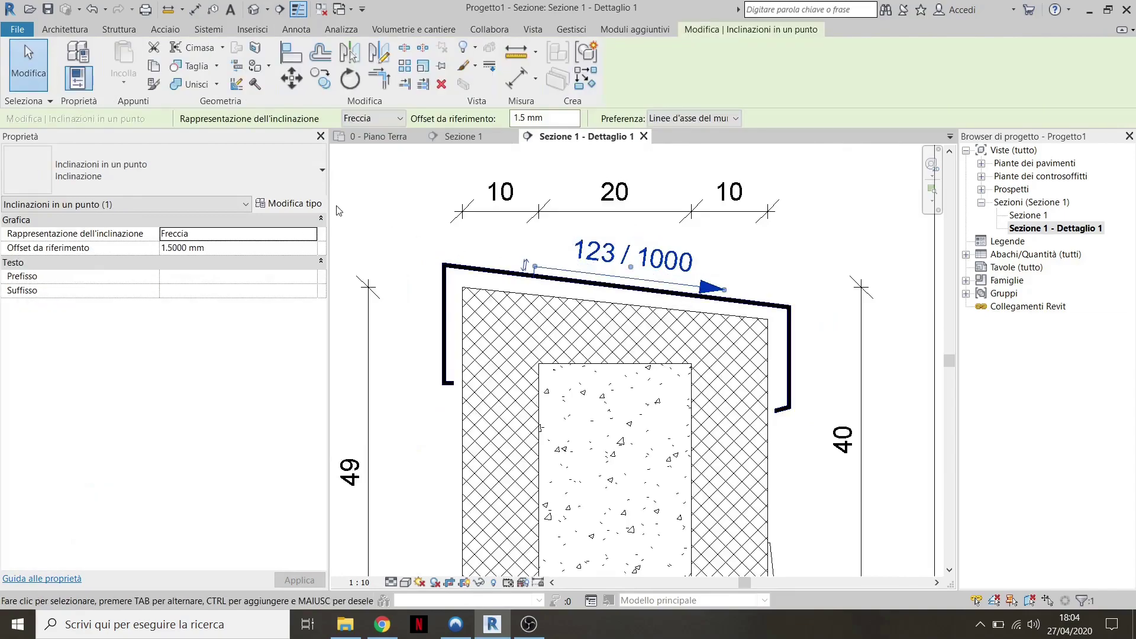
Change the spot slope type's units to decimal degrees so the coping reads 7
left_click(285, 207)
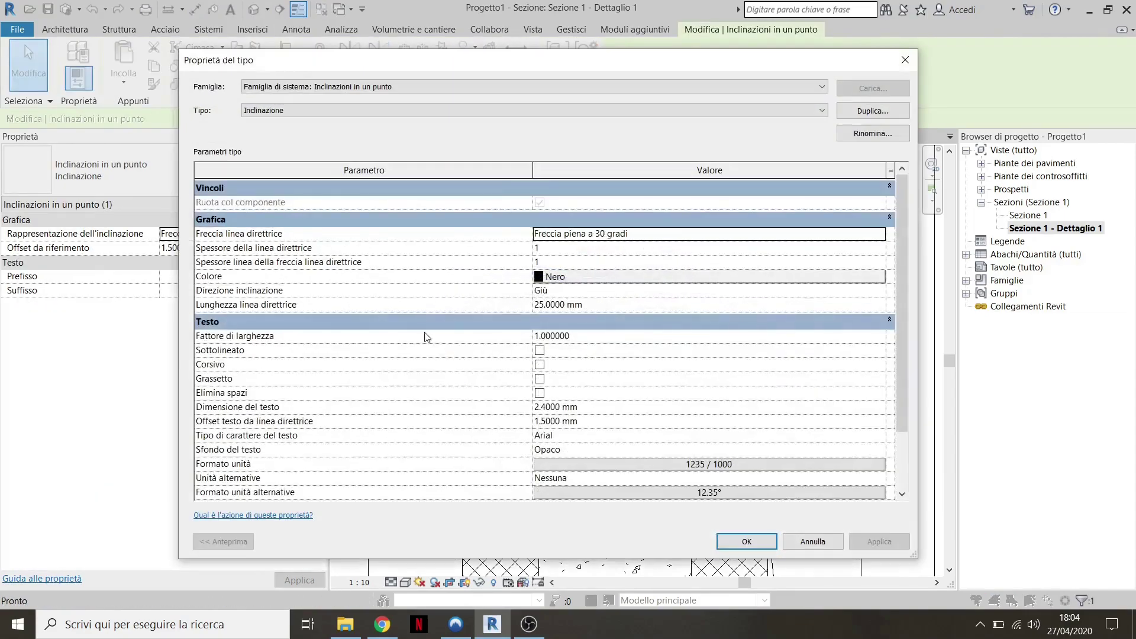
scroll(283, 427, "down", 2)
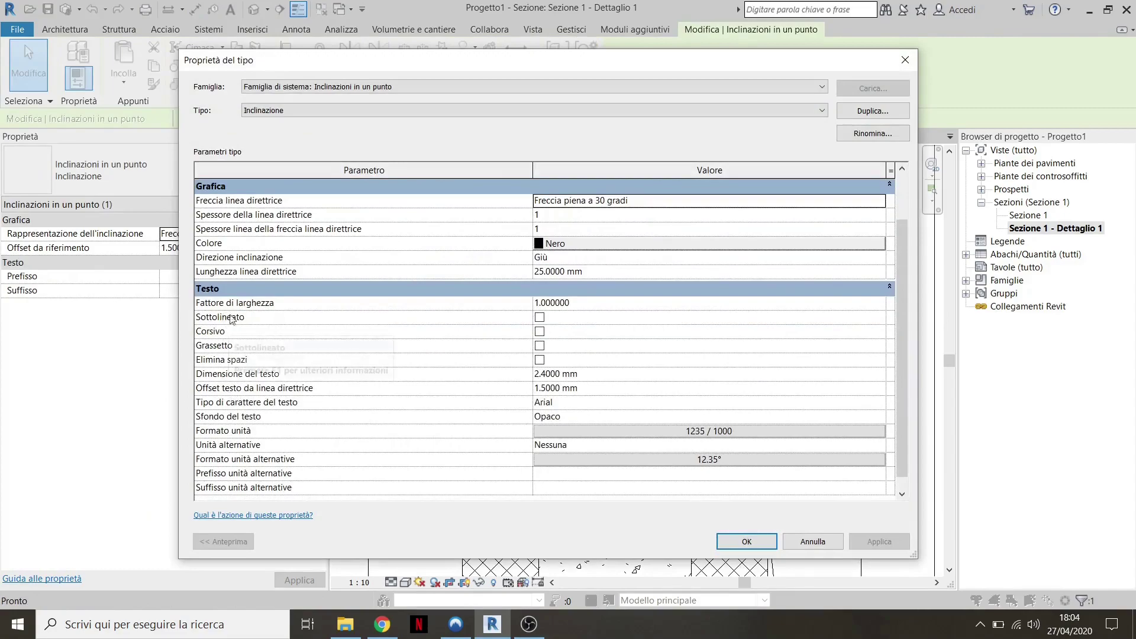
left_click(654, 428)
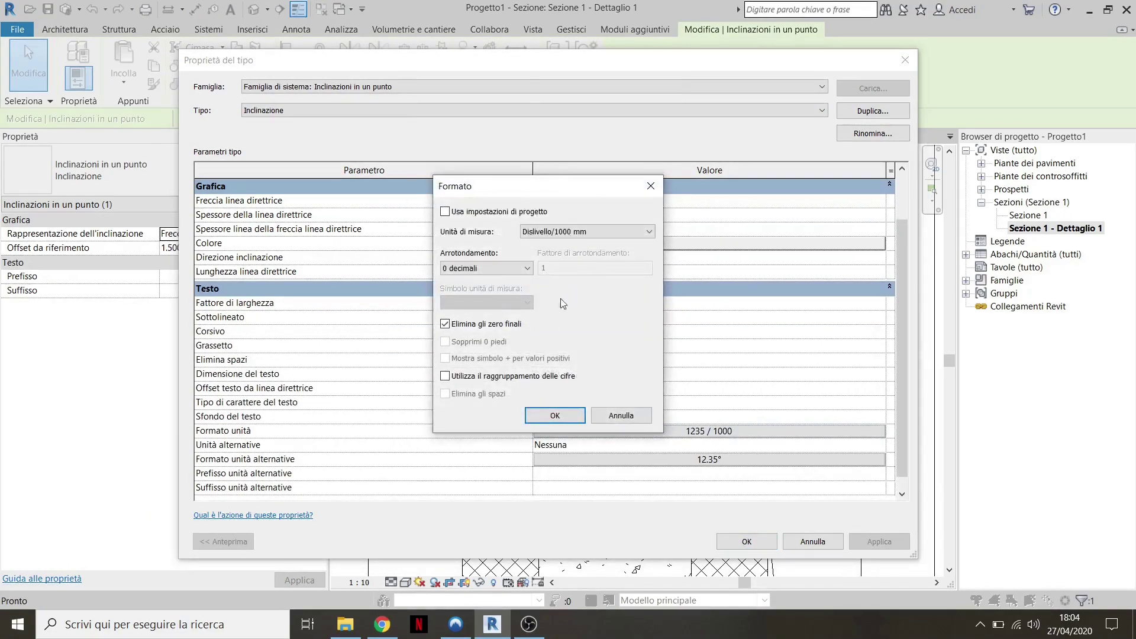
left_click(605, 230)
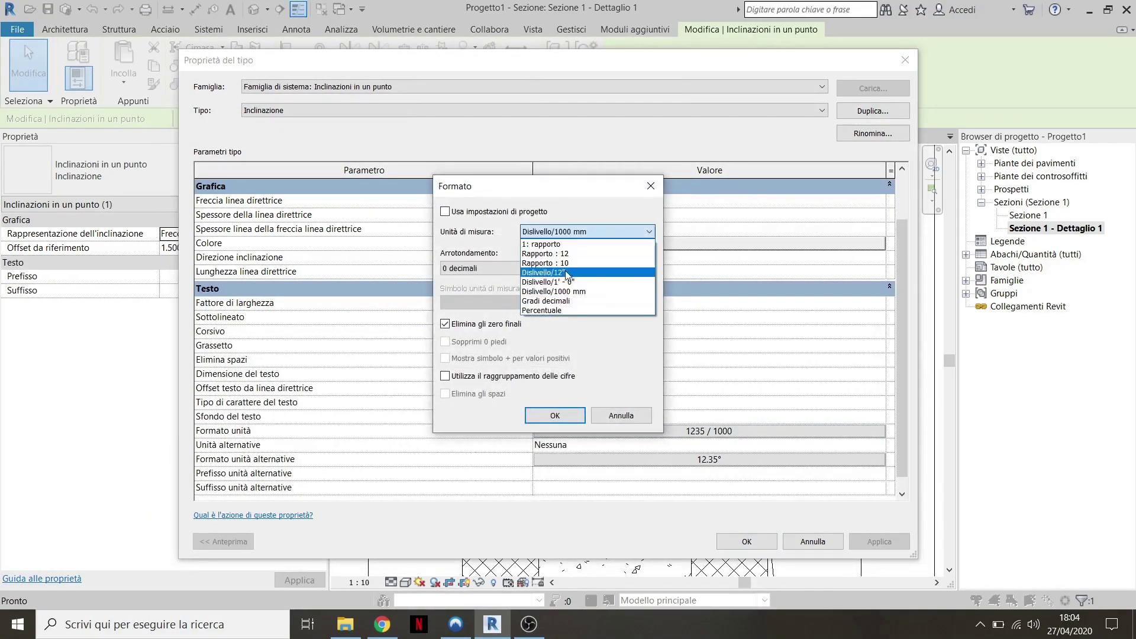
left_click(546, 301)
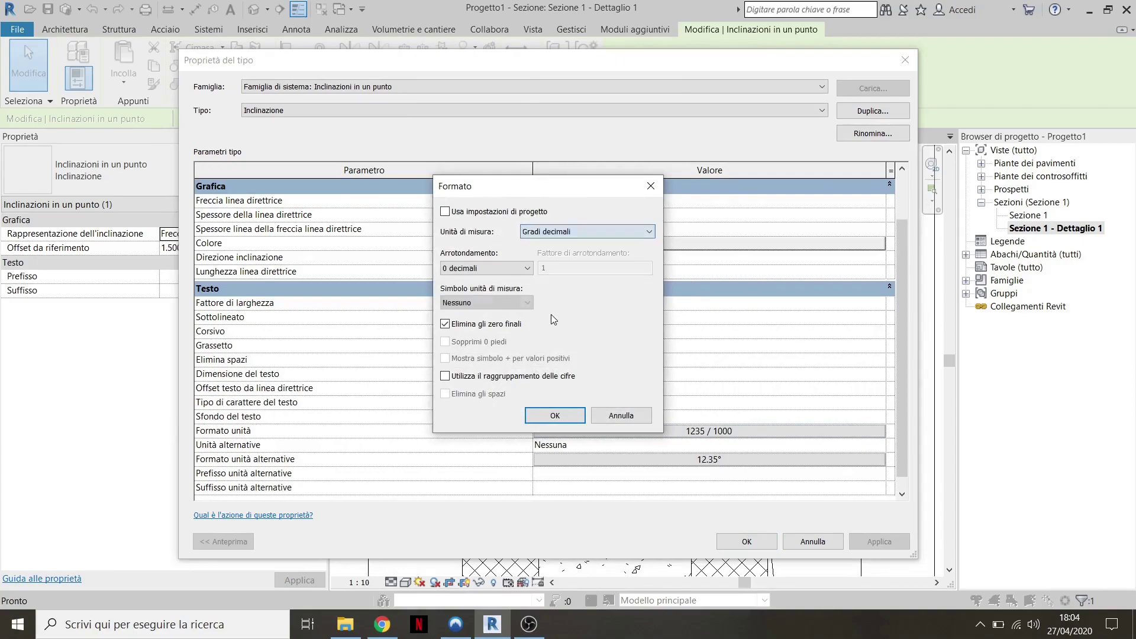
left_click(574, 422)
left_click(879, 541)
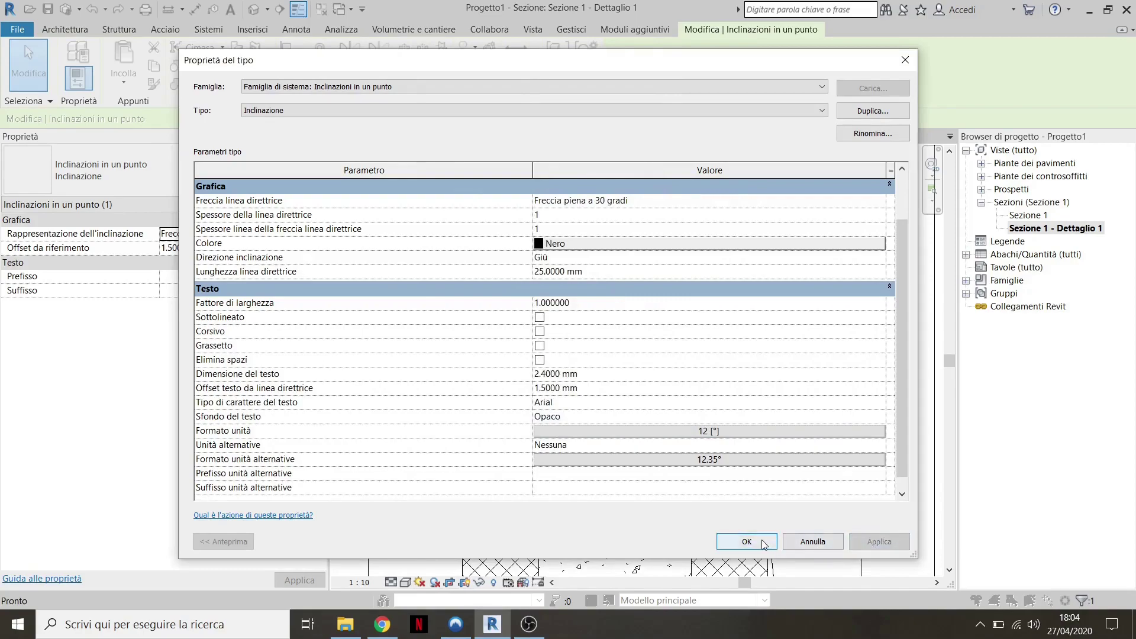
left_click(746, 541)
key("Escape")
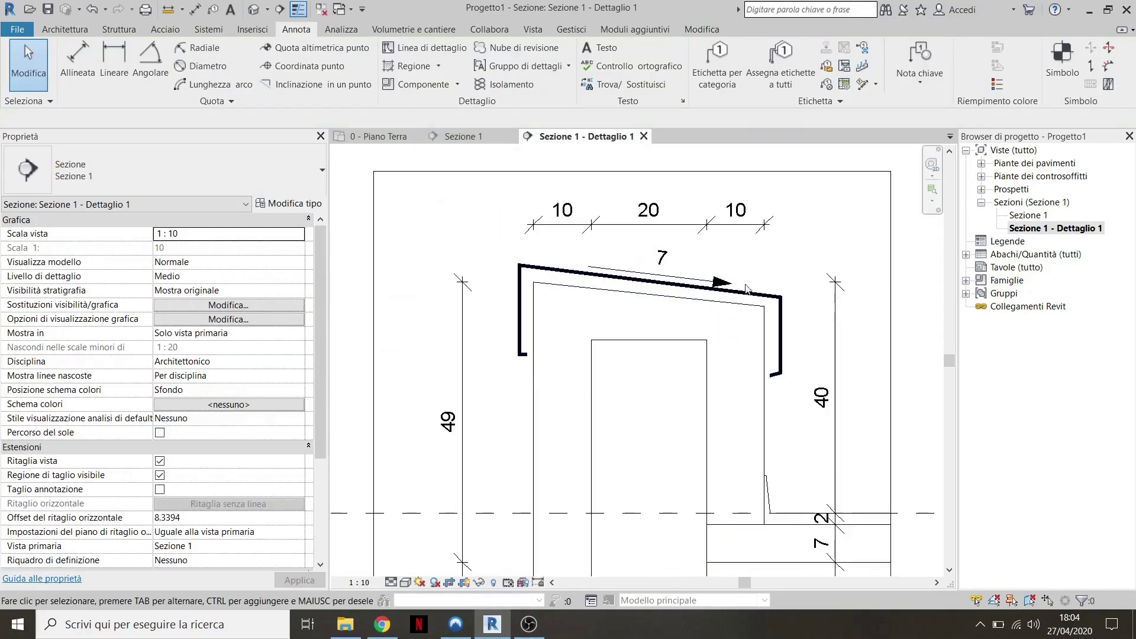
scroll(740, 251, "up", 2)
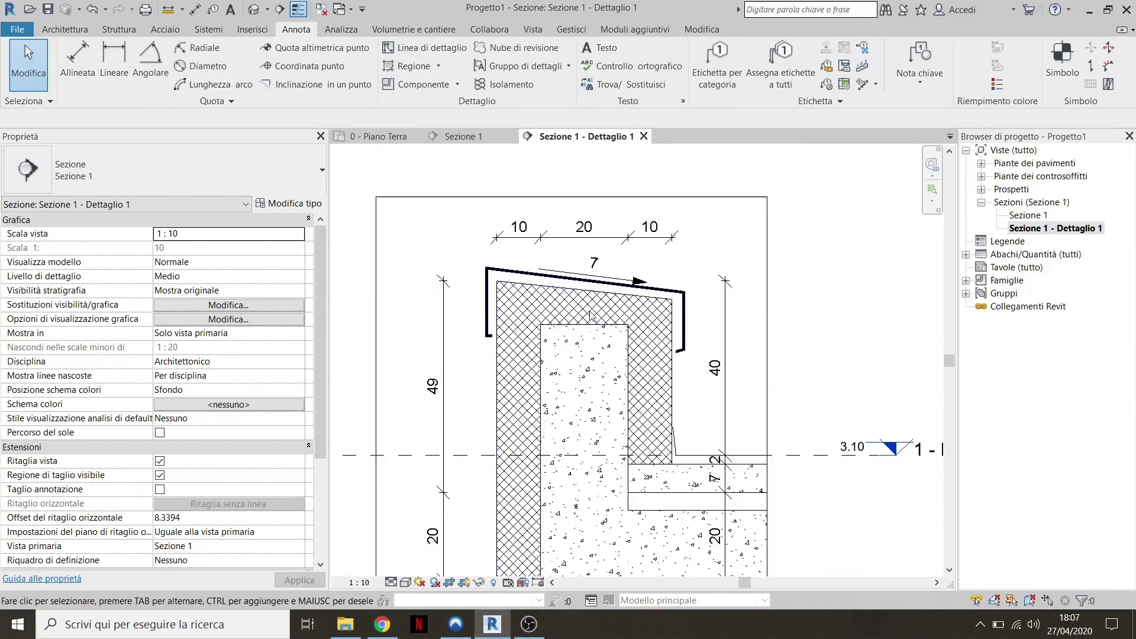
left_click(577, 289)
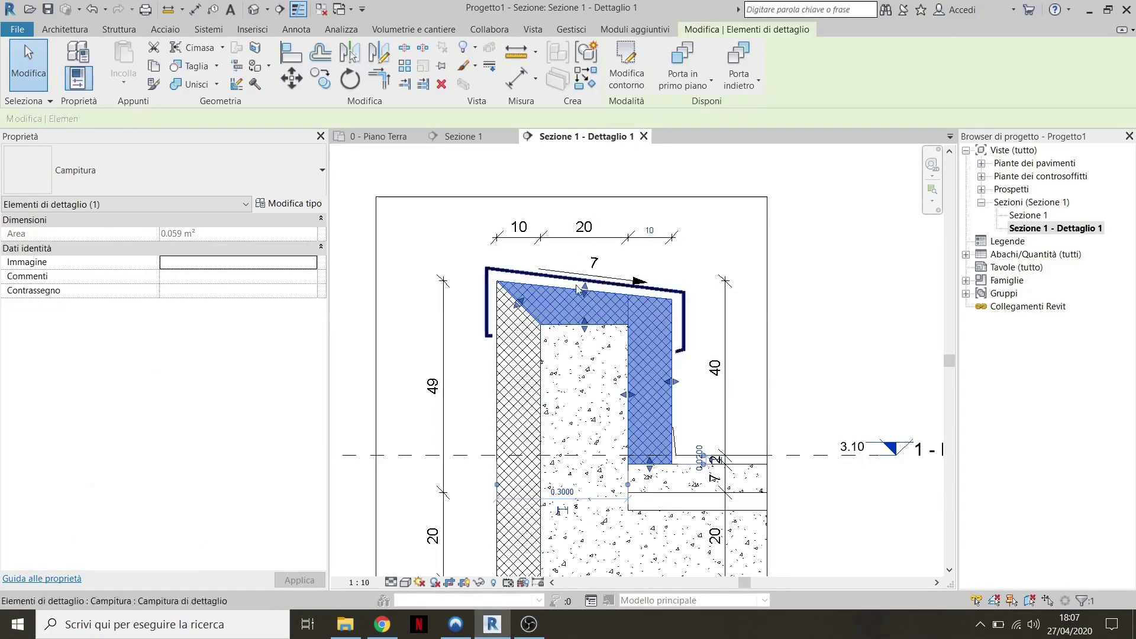
left_click(288, 203)
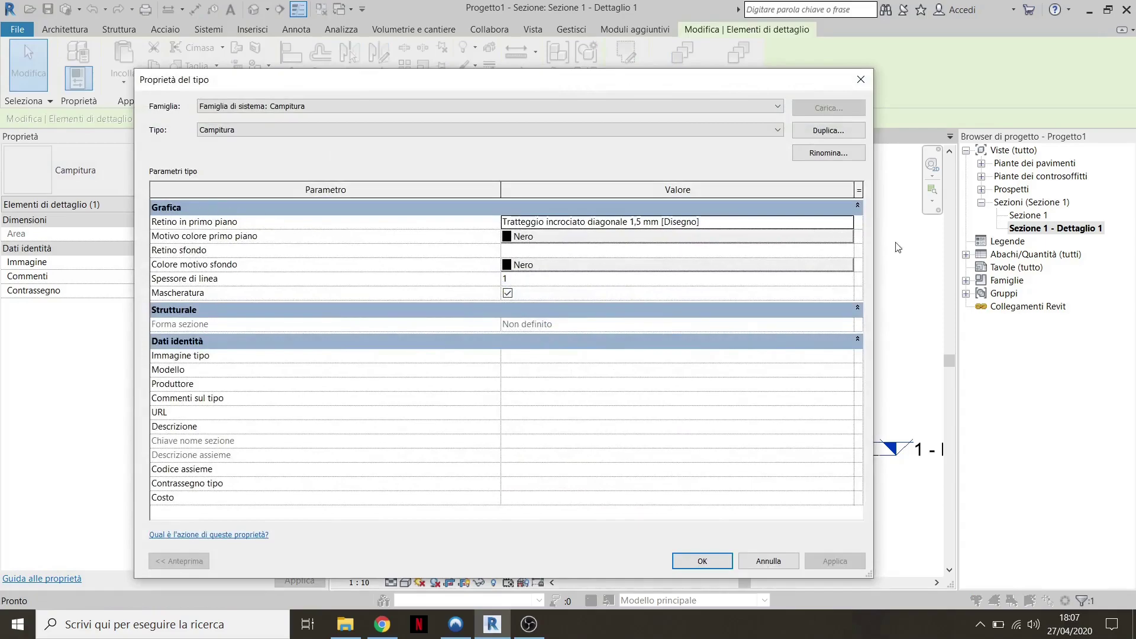
left_click(851, 224)
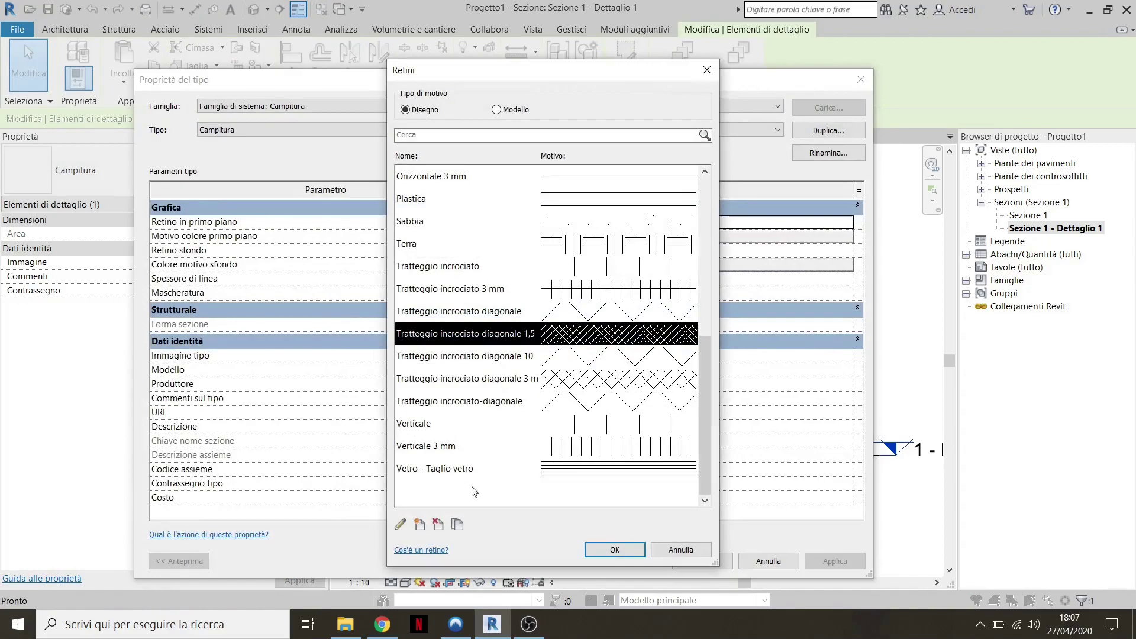
left_click(399, 525)
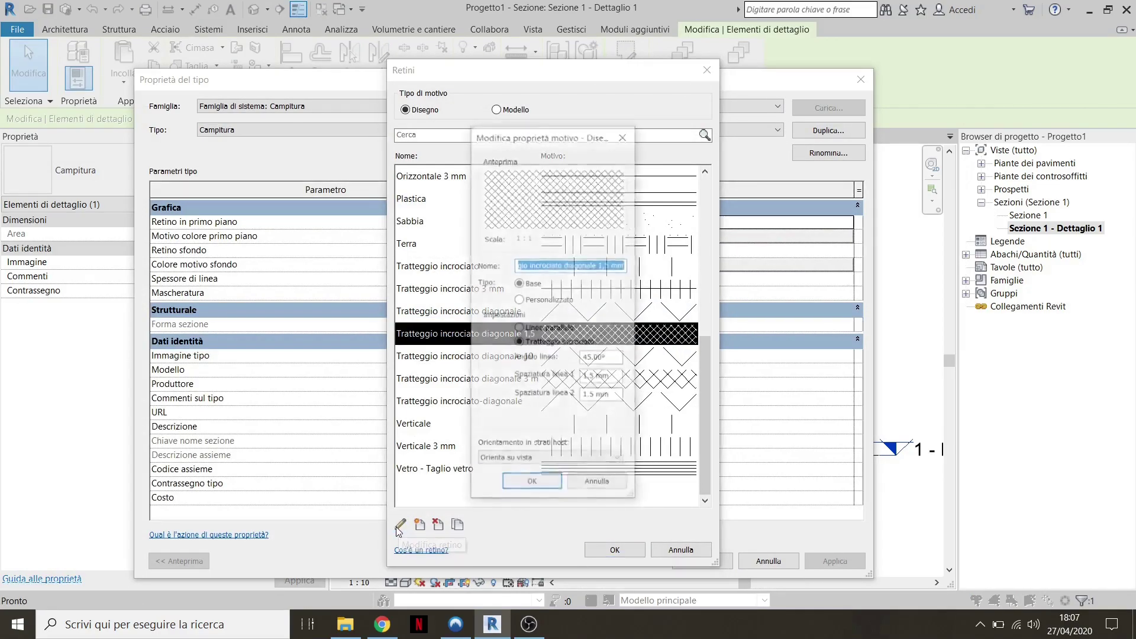
left_click(539, 484)
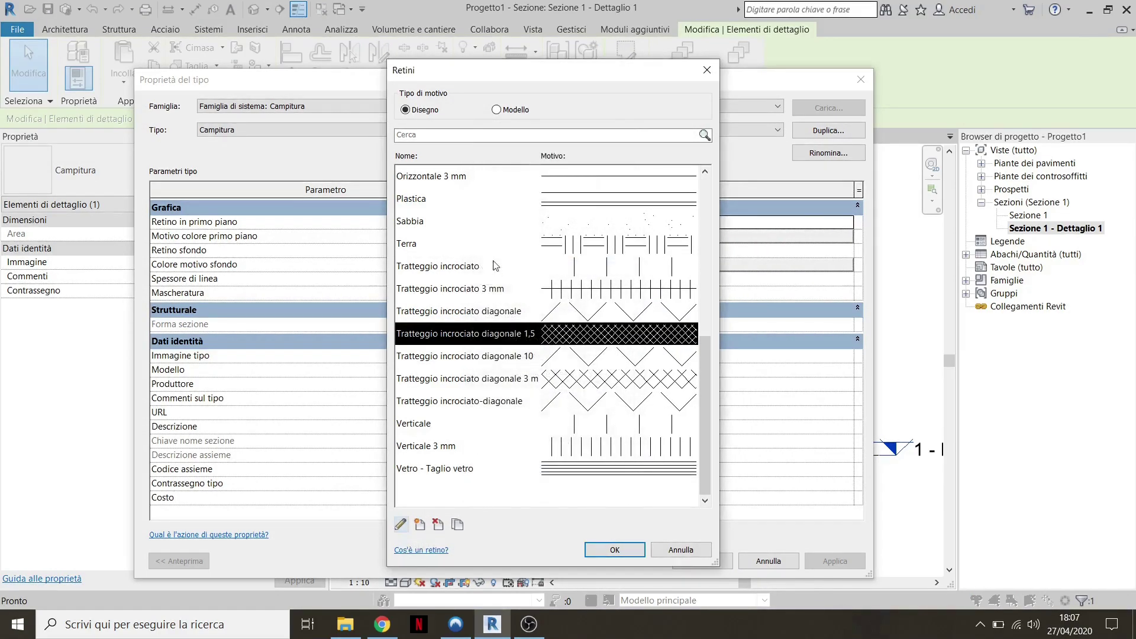
left_click(457, 526)
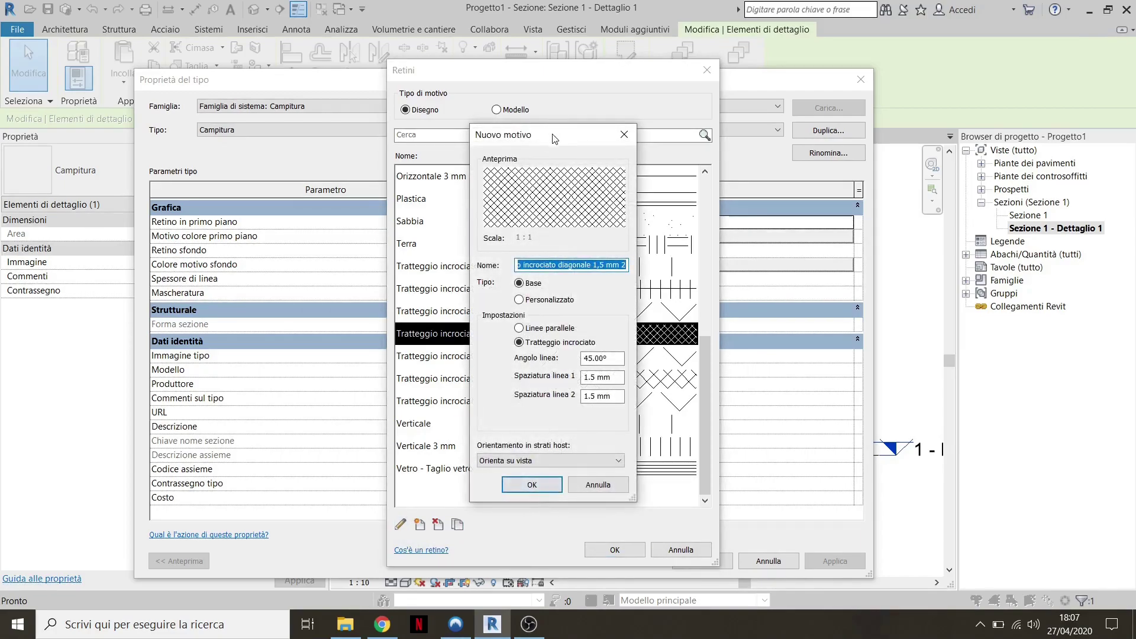
left_click_drag(555, 139, 525, 132)
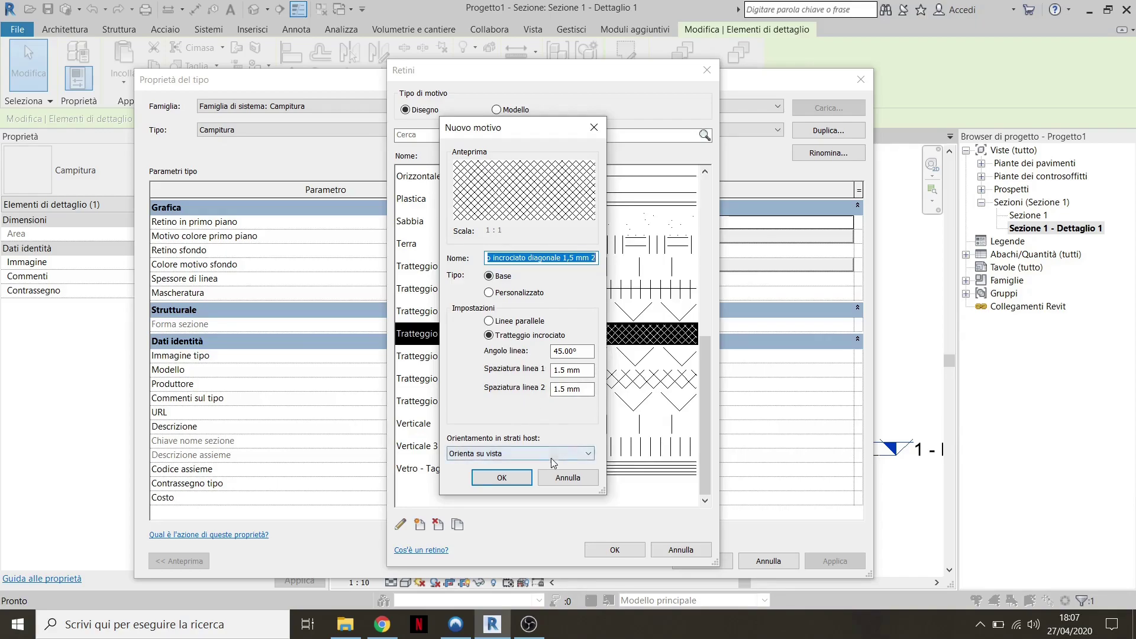
left_click(502, 478)
left_click(615, 550)
left_click(702, 561)
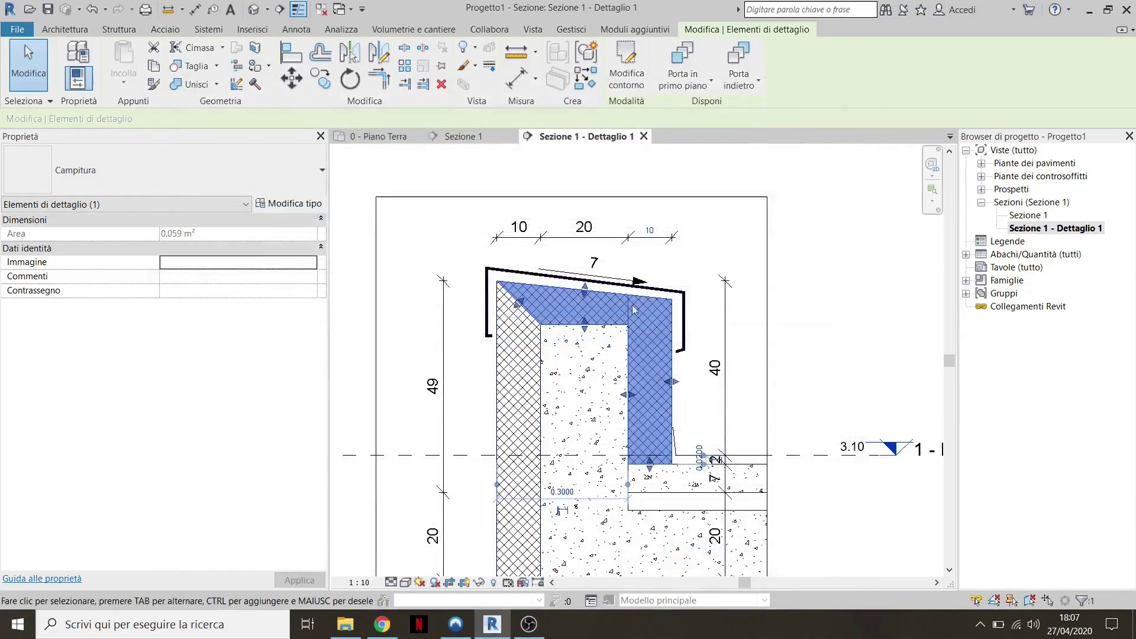
key("Escape")
double_click(651, 303)
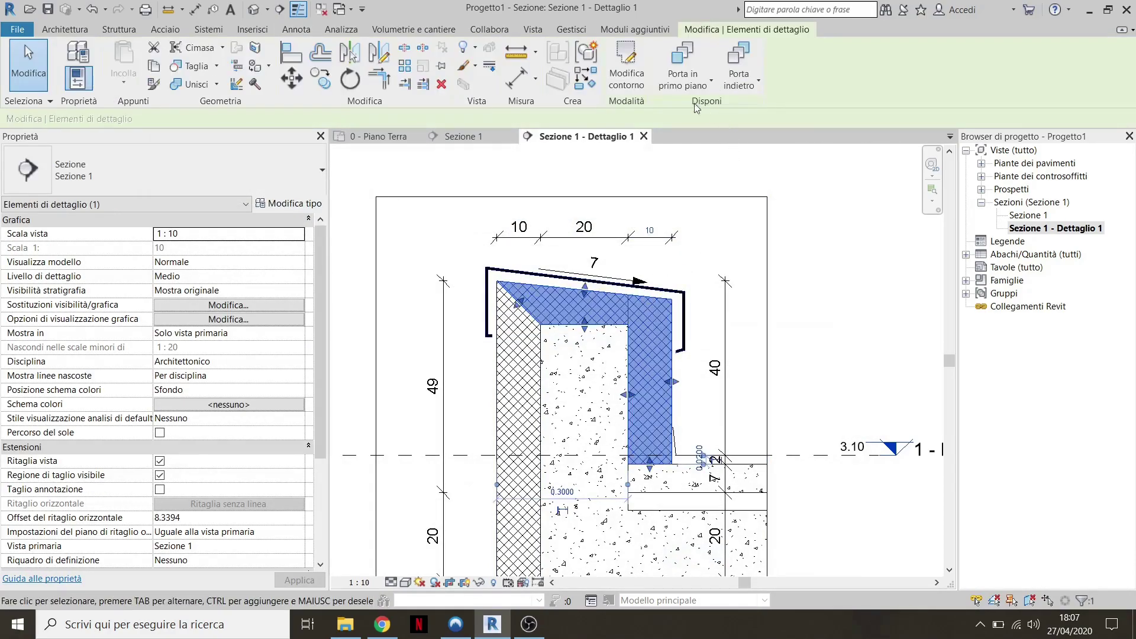
left_click(589, 294)
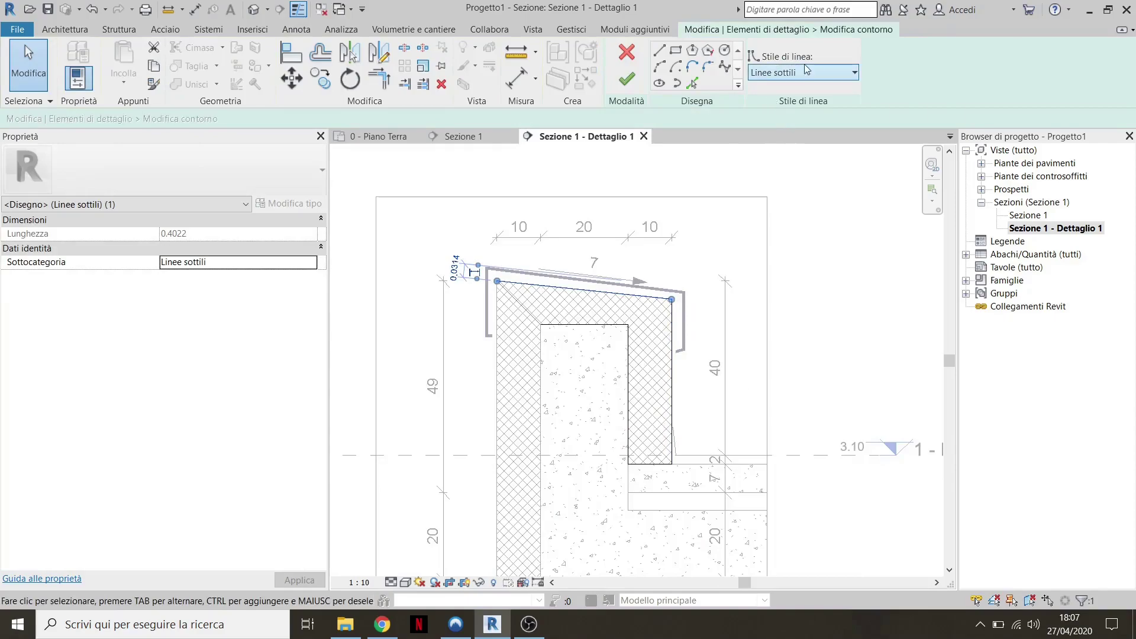
left_click(785, 73)
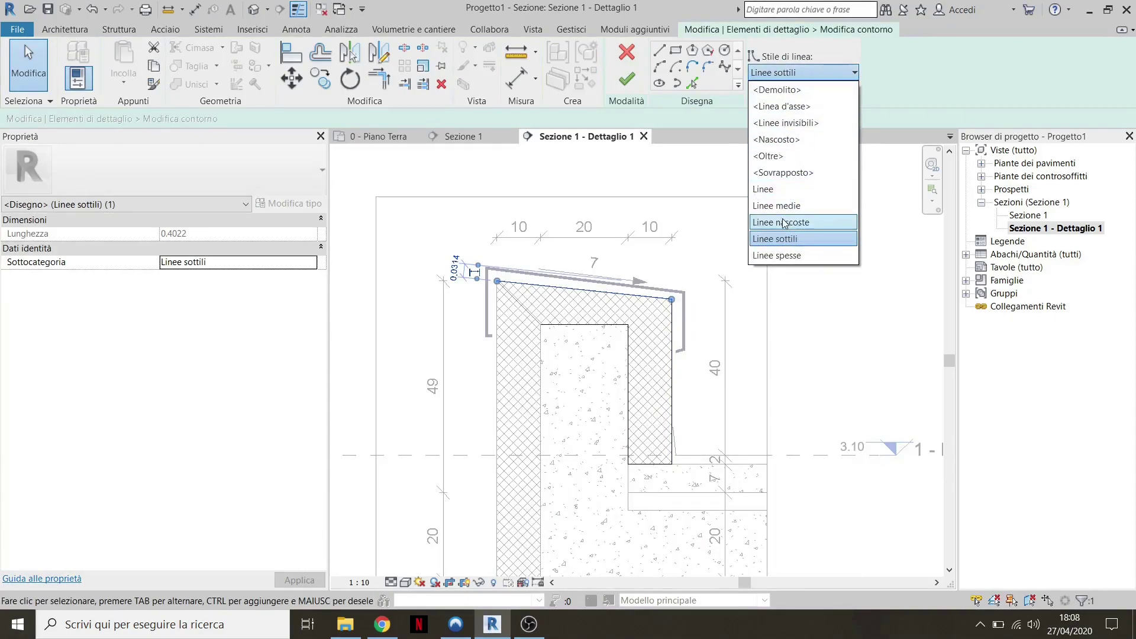
left_click(748, 255)
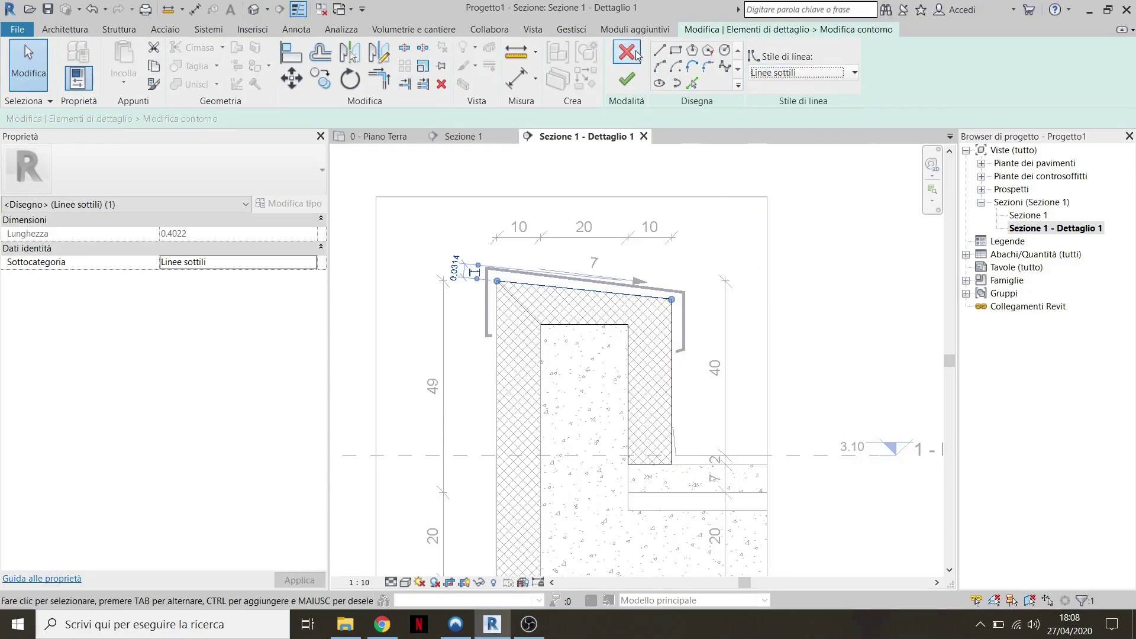
left_click(627, 78)
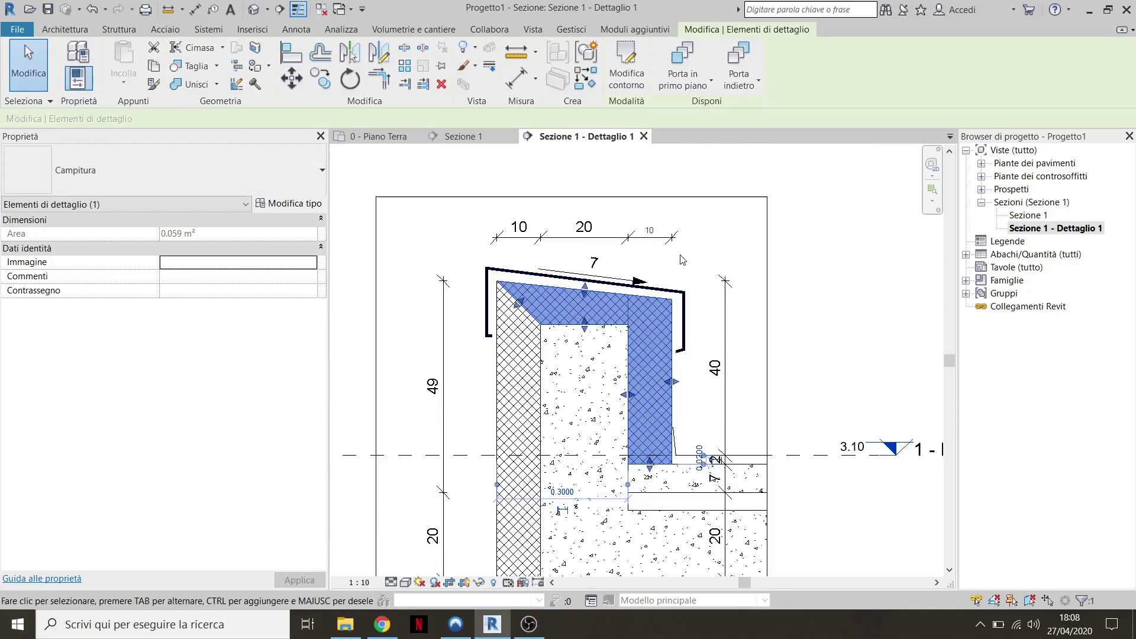
key("Escape")
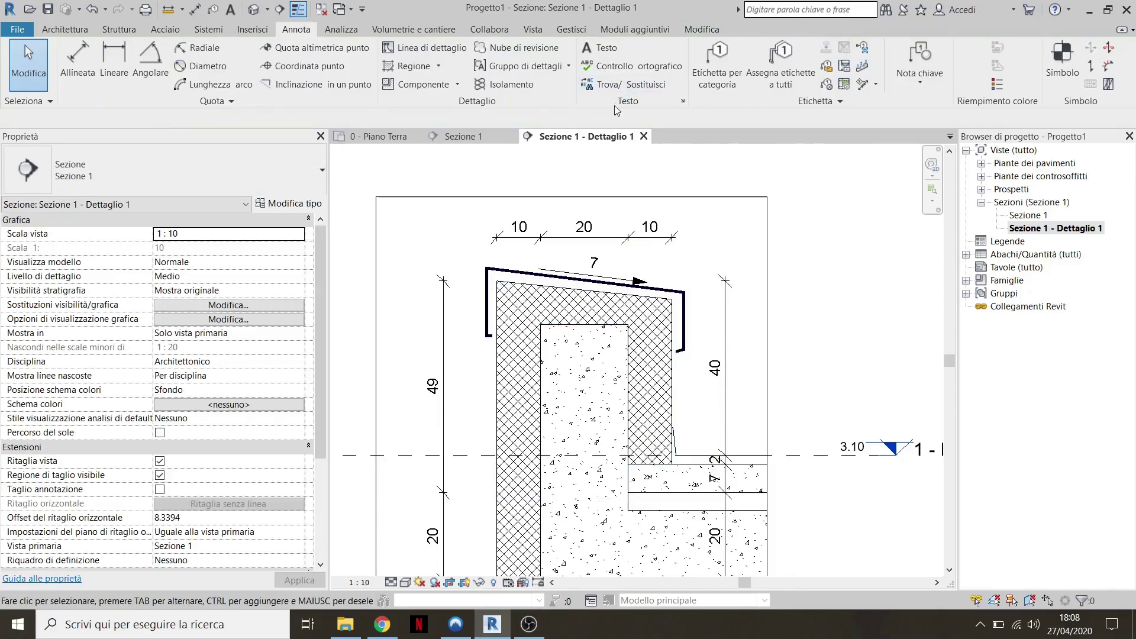
Create a new line style subcategory 'prova linea' under Linee in Line Styles
left_click(568, 35)
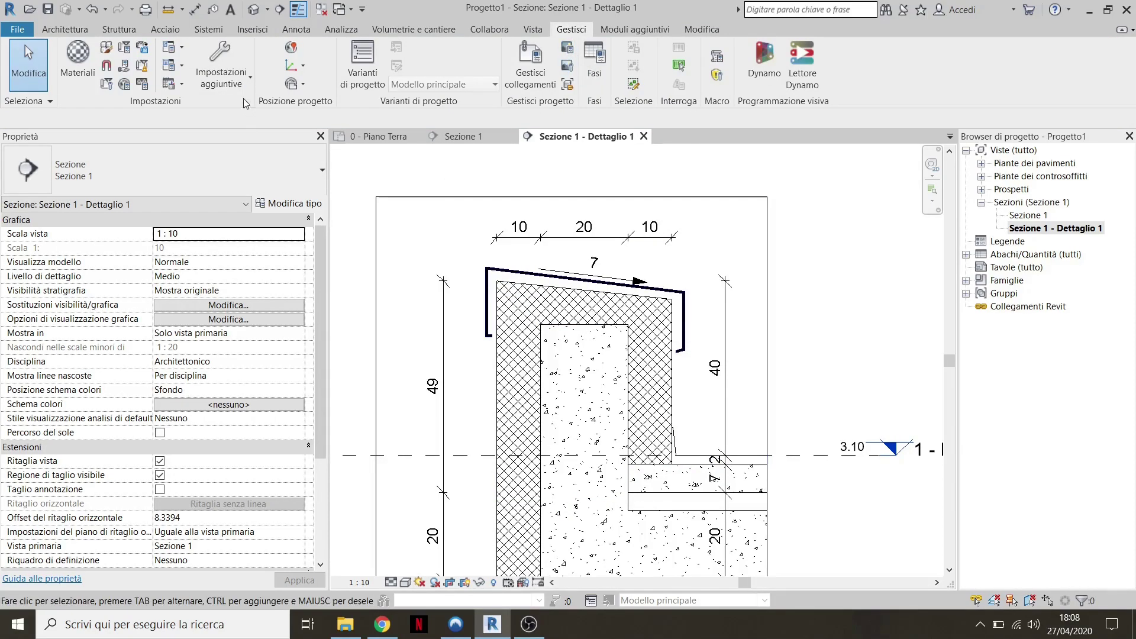
left_click(232, 84)
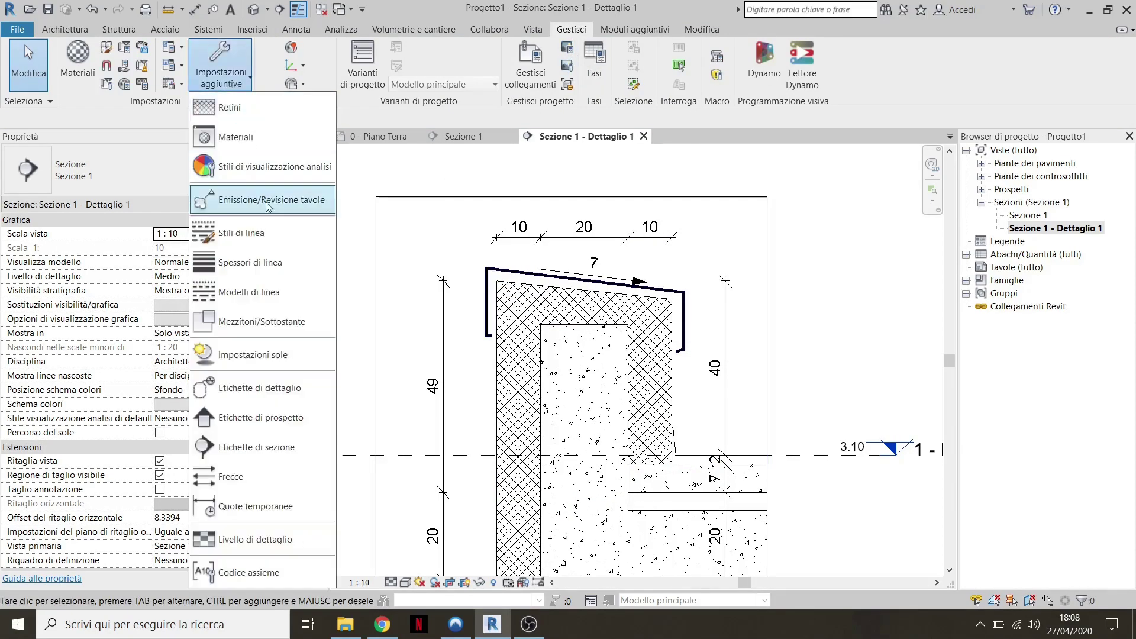
left_click(254, 234)
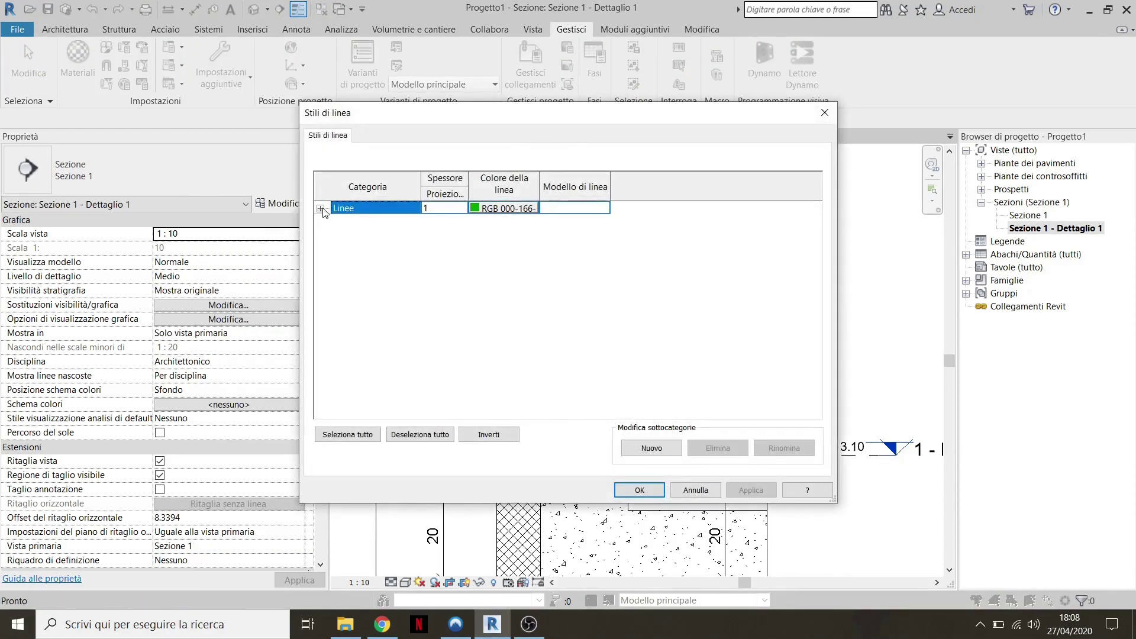
left_click(320, 211)
left_click_drag(531, 113, 565, 81)
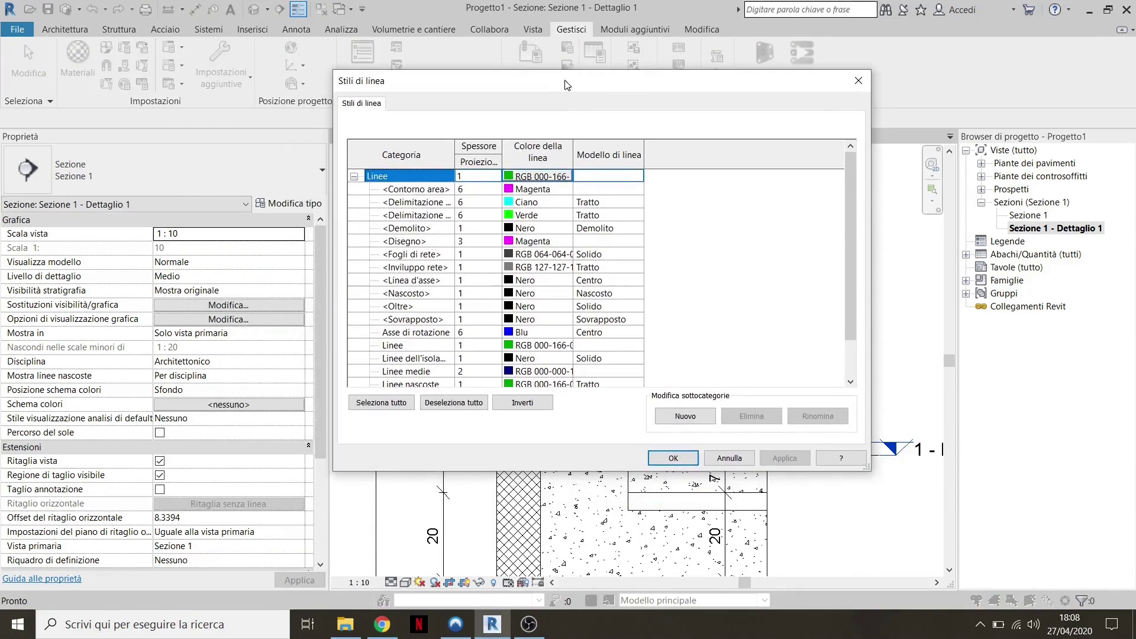
scroll(506, 300, "down", 1)
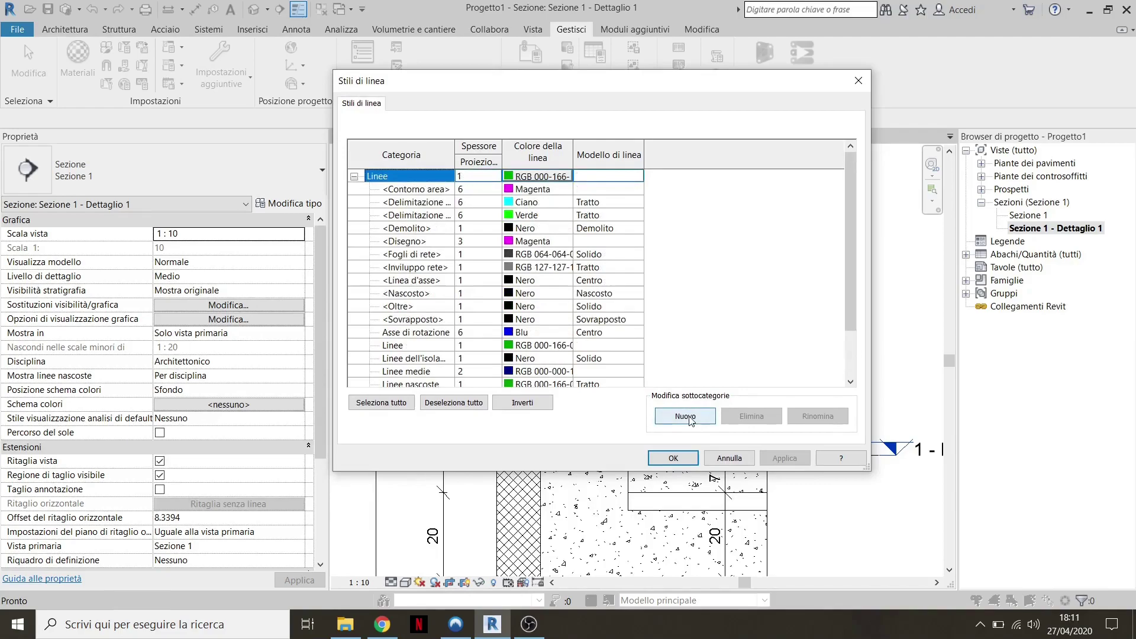
left_click(687, 416)
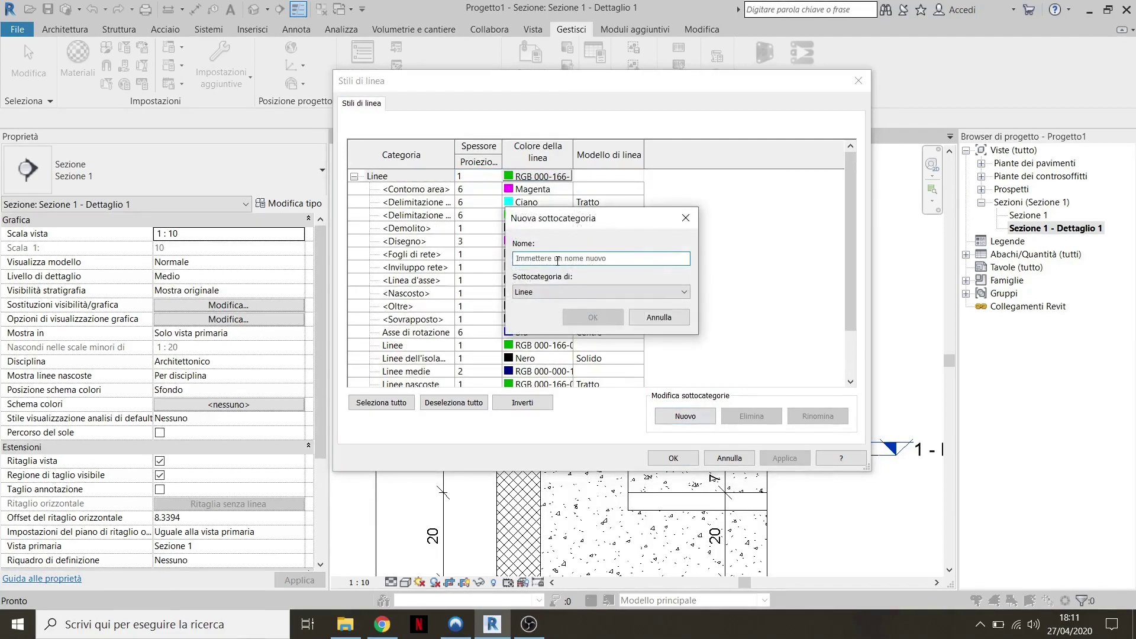
type("prova linea")
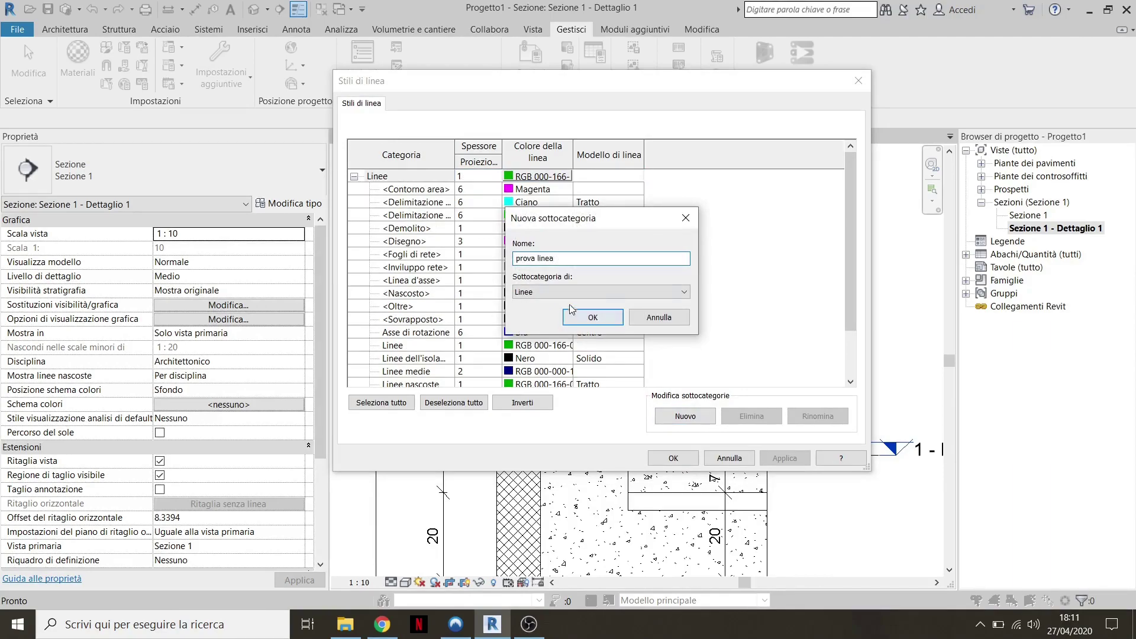
left_click(593, 318)
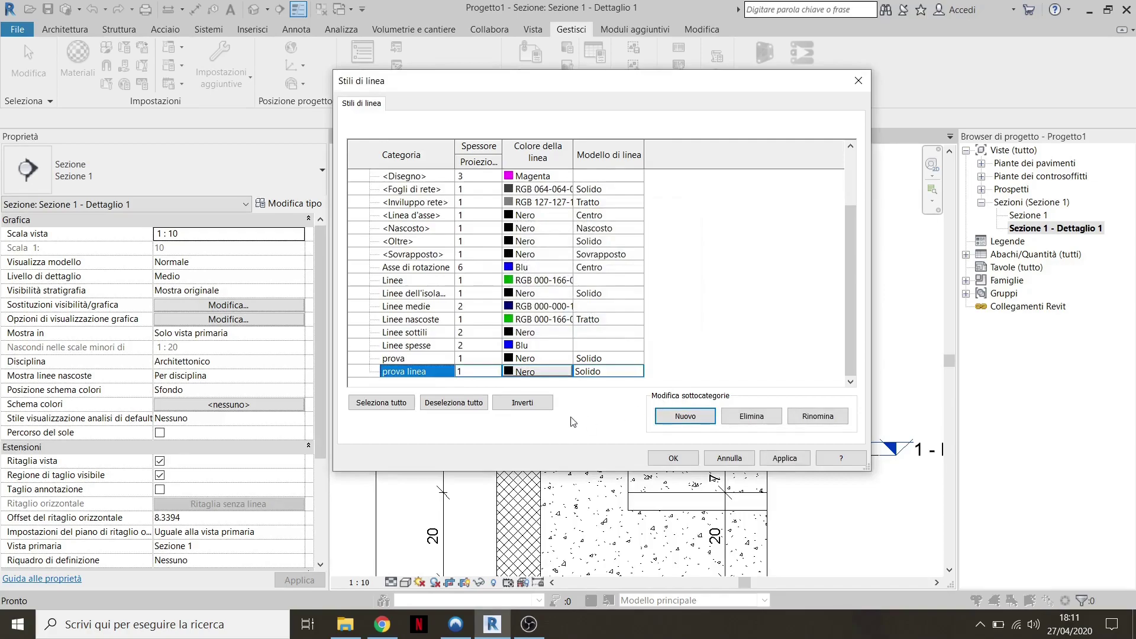
Keep prova linea at weight 1, black colour and Solido pattern, and save
left_click(496, 372)
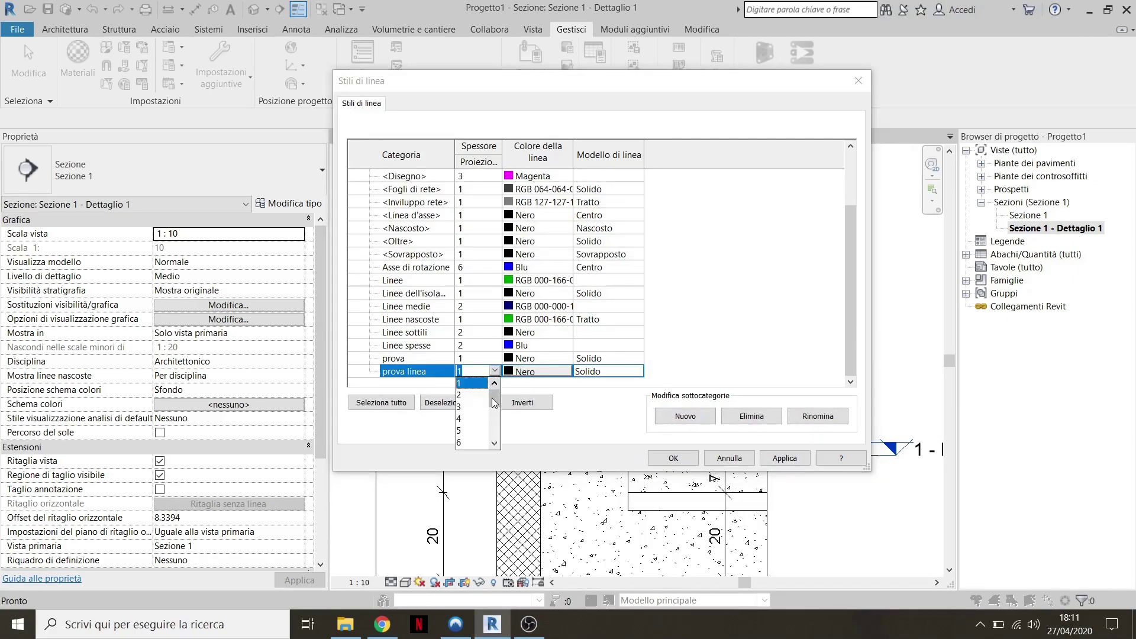
left_click_drag(496, 400, 496, 434)
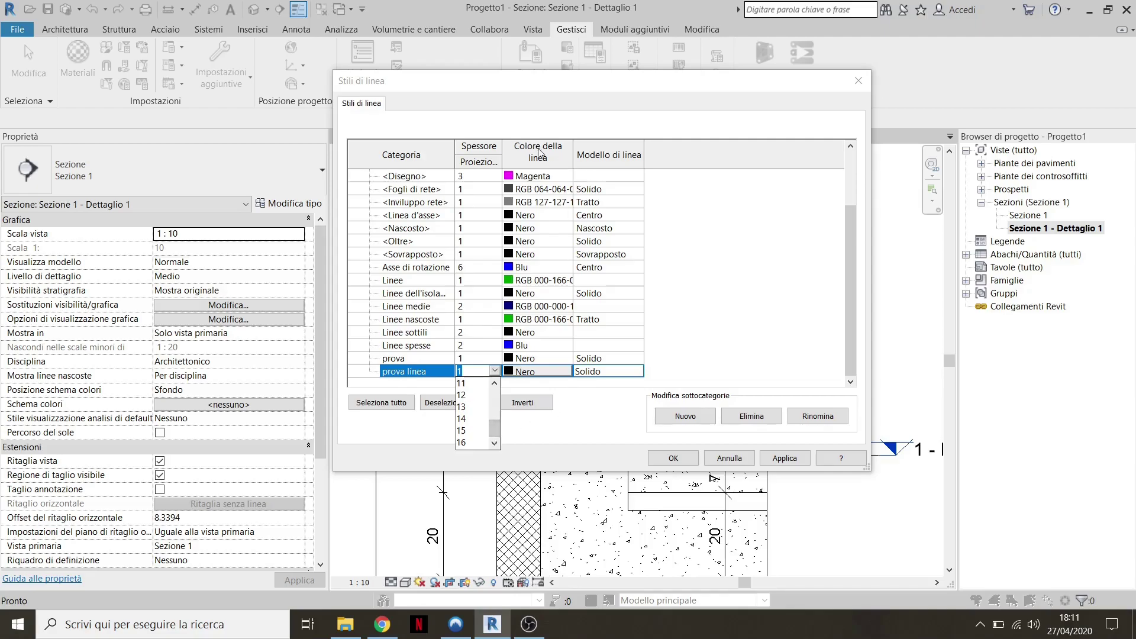
left_click(570, 379)
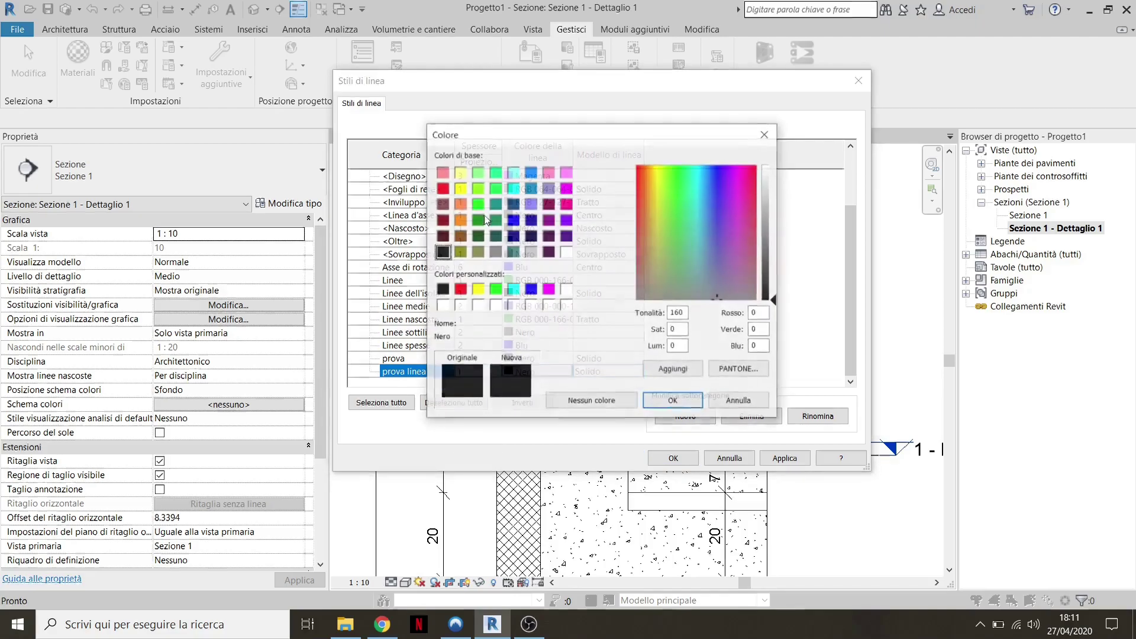
key("Escape")
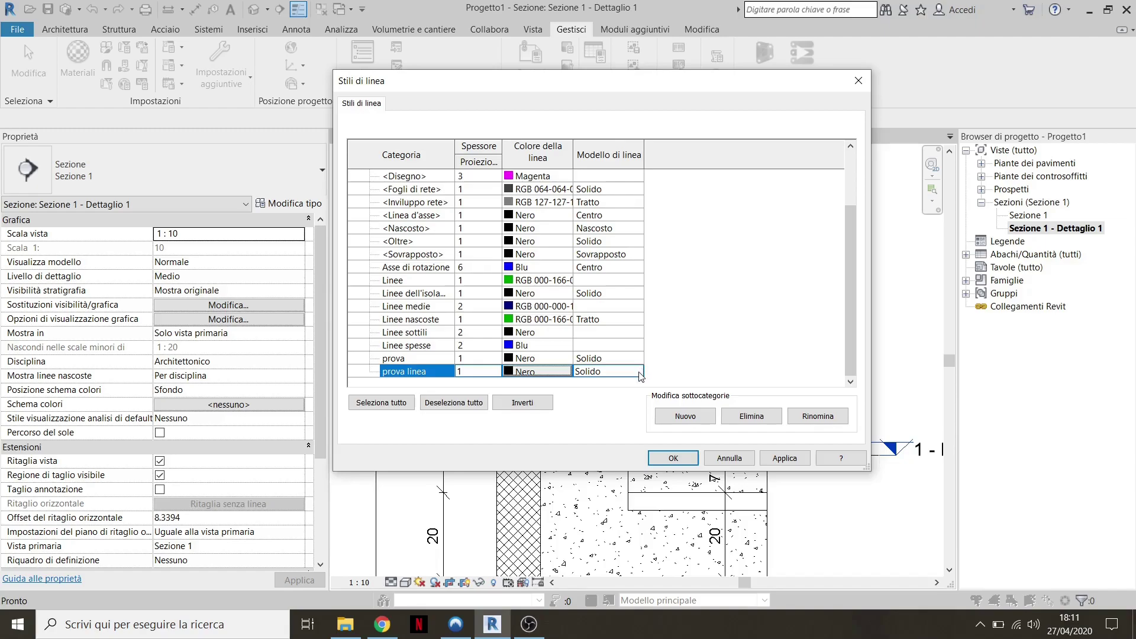
left_click(639, 372)
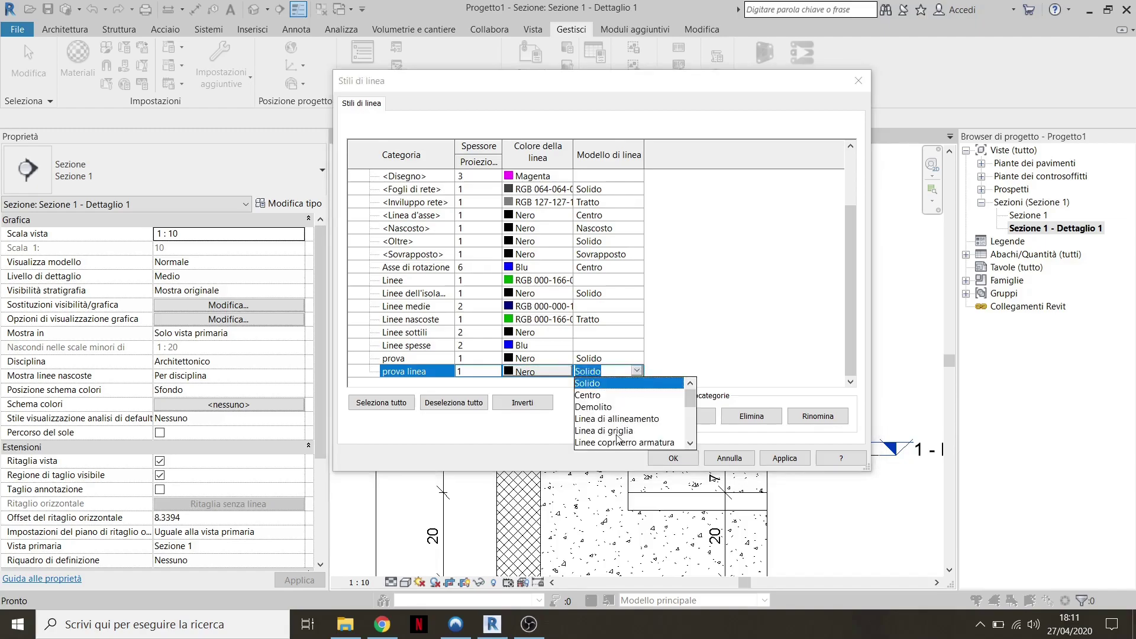
left_click(618, 326)
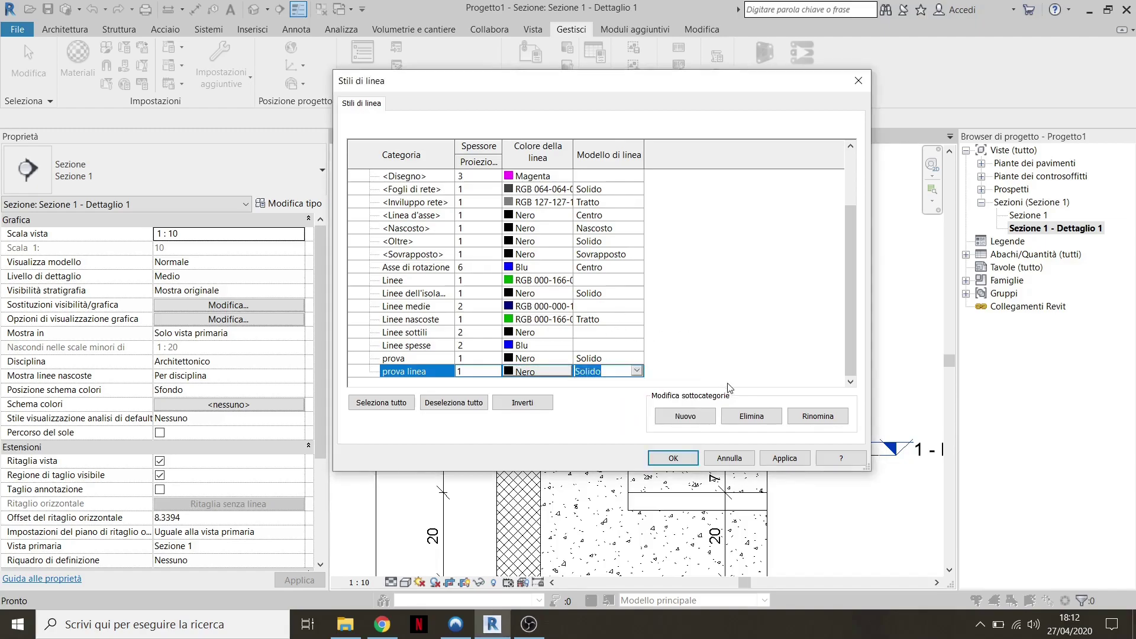
left_click(675, 458)
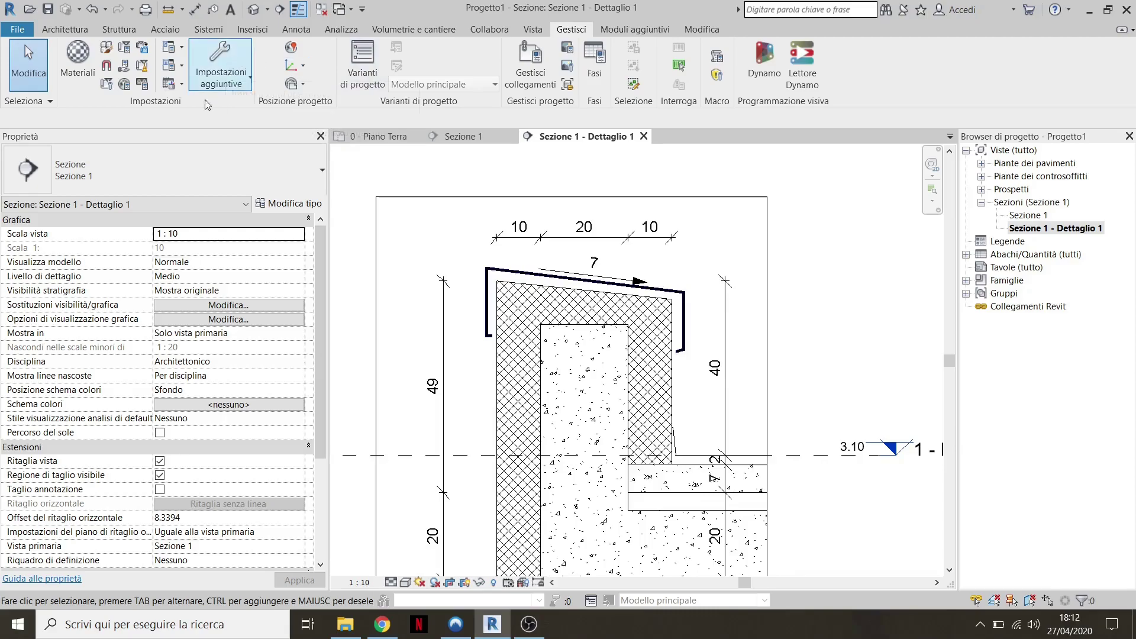
Start a new line pattern named 'tratto punto prova'
left_click(240, 77)
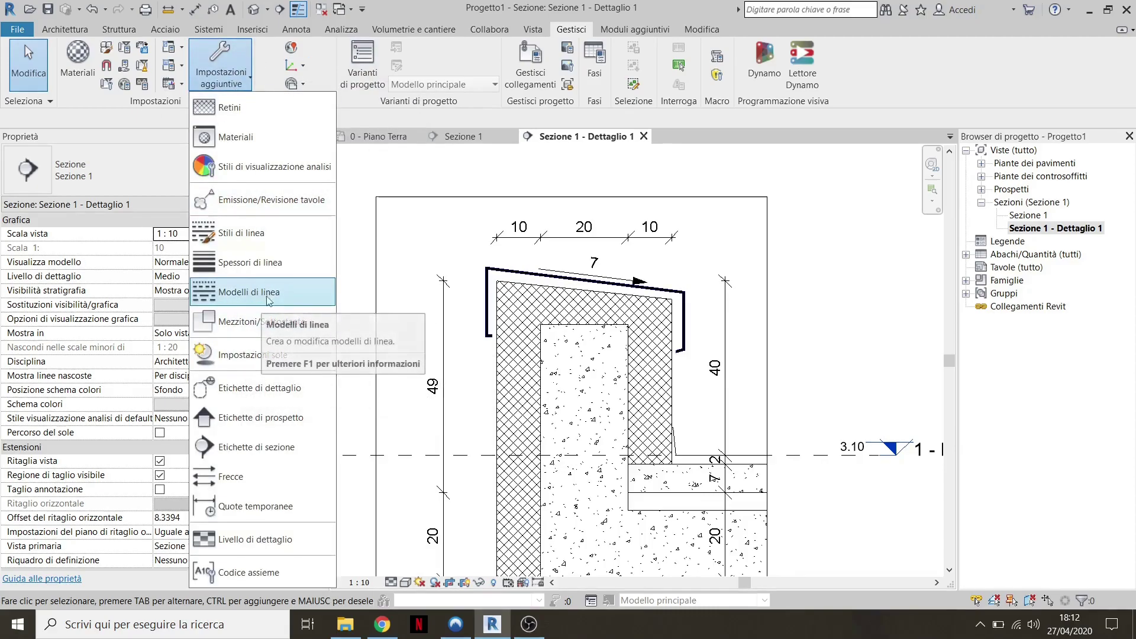
left_click(247, 298)
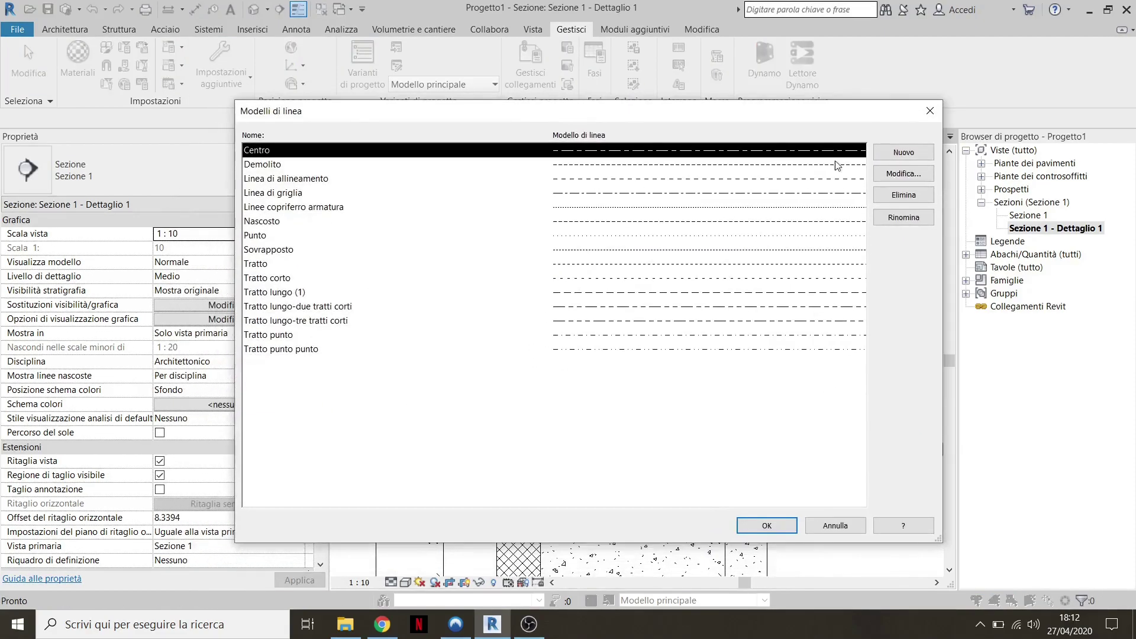
left_click(907, 154)
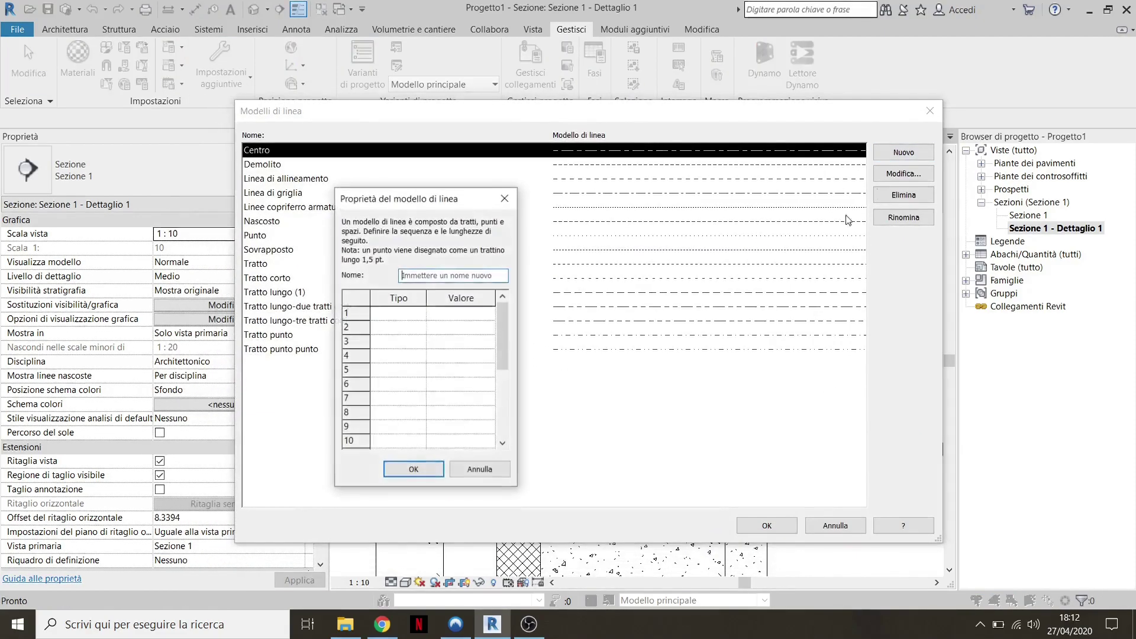
left_click_drag(430, 208, 423, 129)
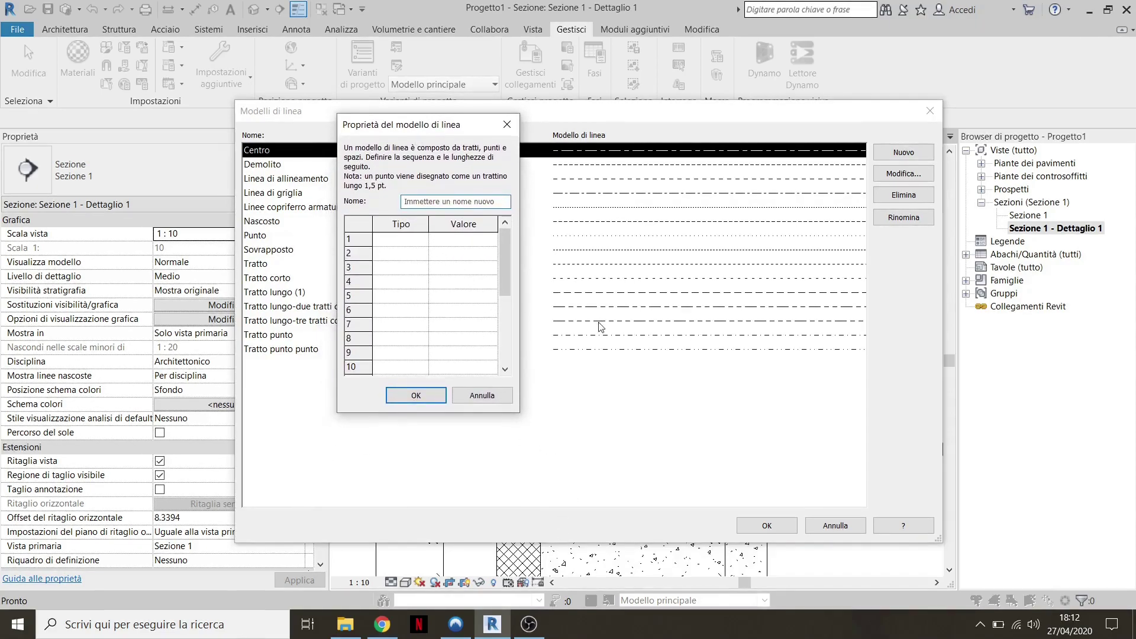
left_click(423, 240)
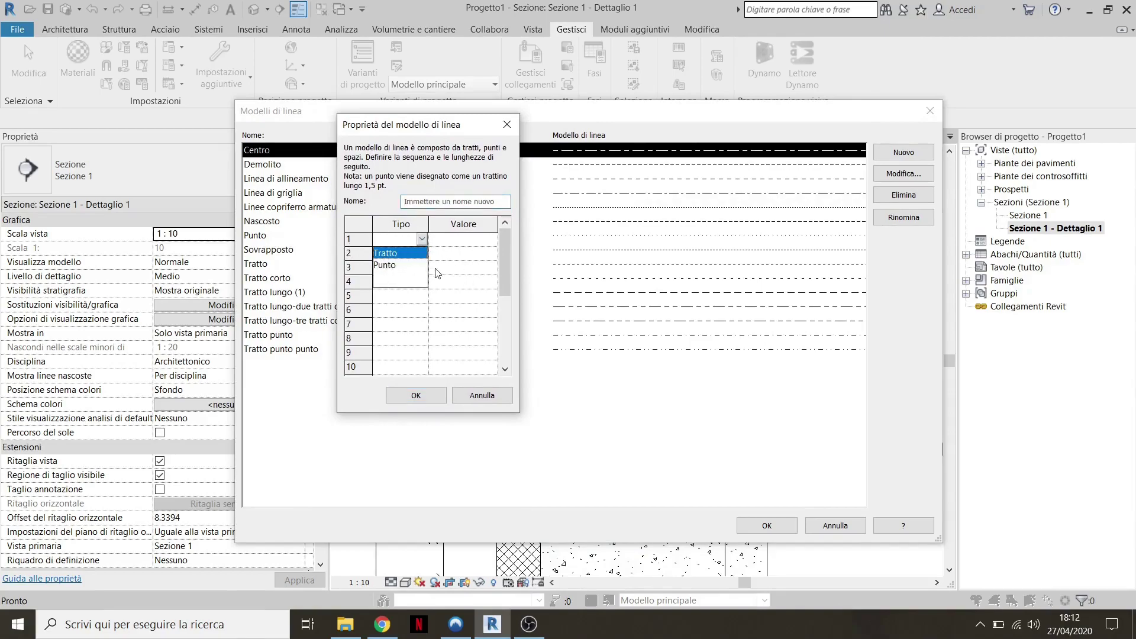
left_click(433, 204)
type("tratto punto prova")
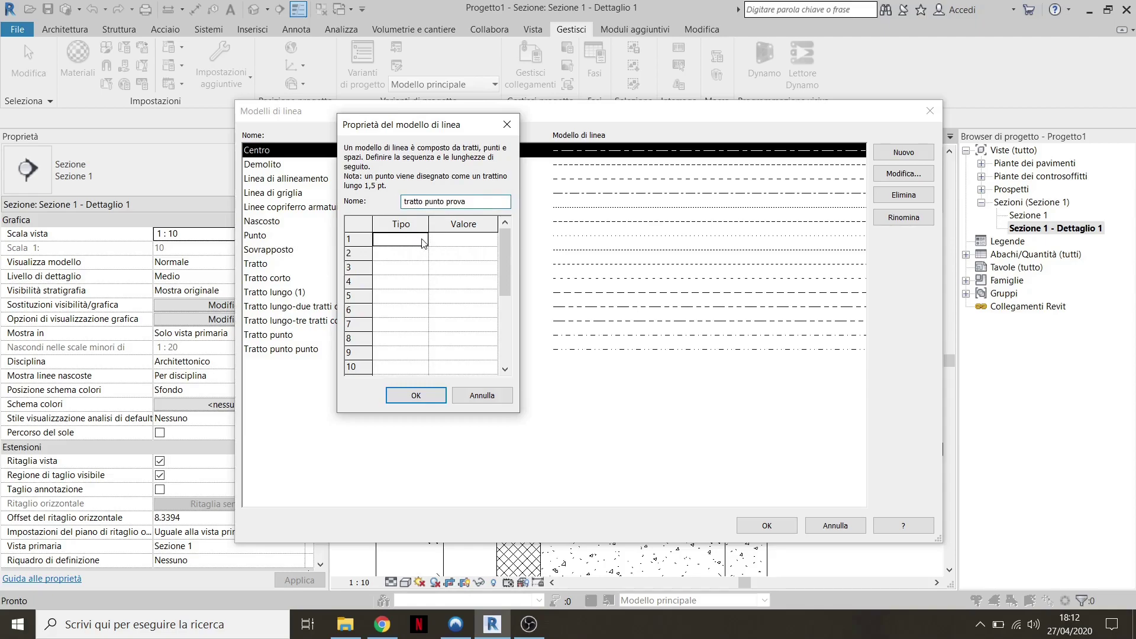
Define the first cycle: 3 mm dash, 2 mm space, dot, 2 mm space
left_click(423, 242)
left_click(395, 254)
left_click(473, 239)
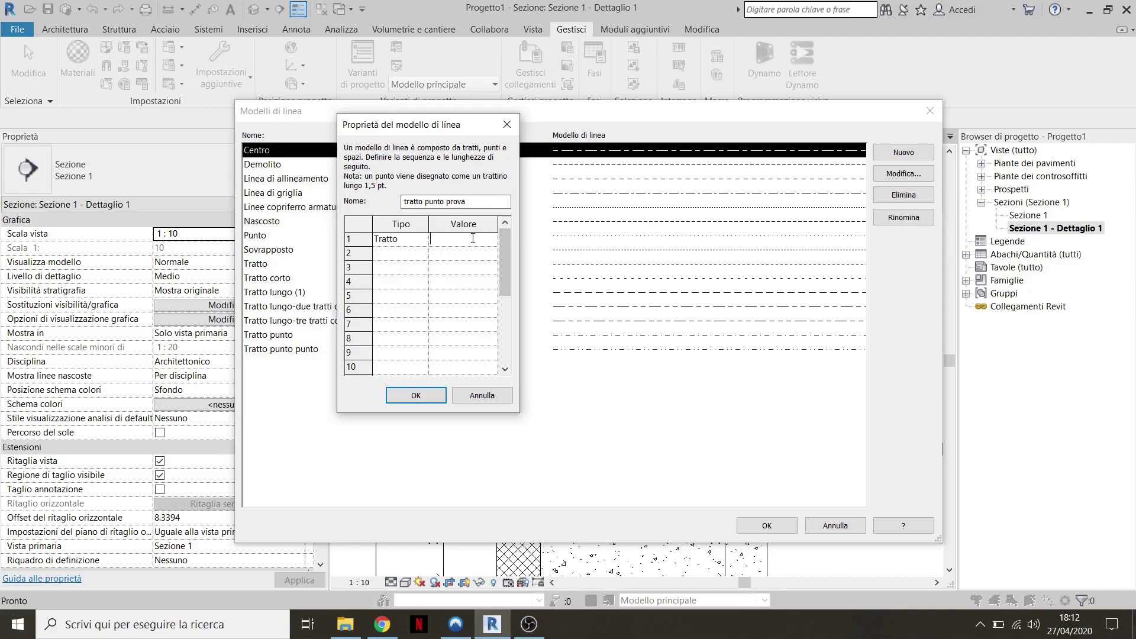
left_click(472, 238)
type("3")
left_click(423, 254)
left_click(396, 269)
left_click(468, 252)
key("Return")
left_click(422, 266)
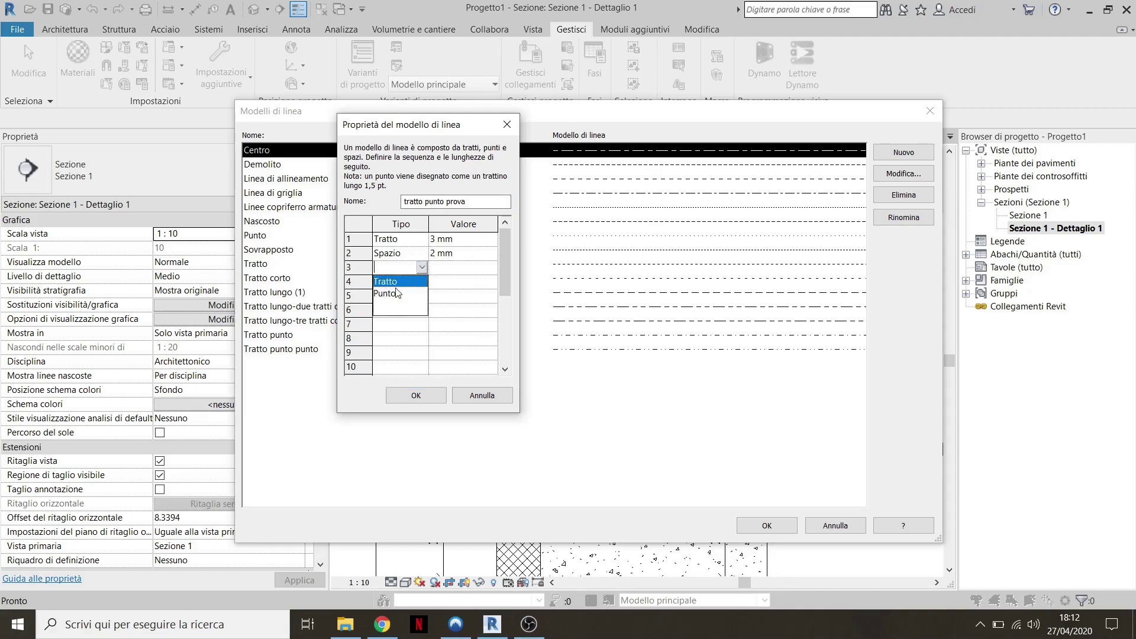
left_click(400, 296)
left_click(424, 282)
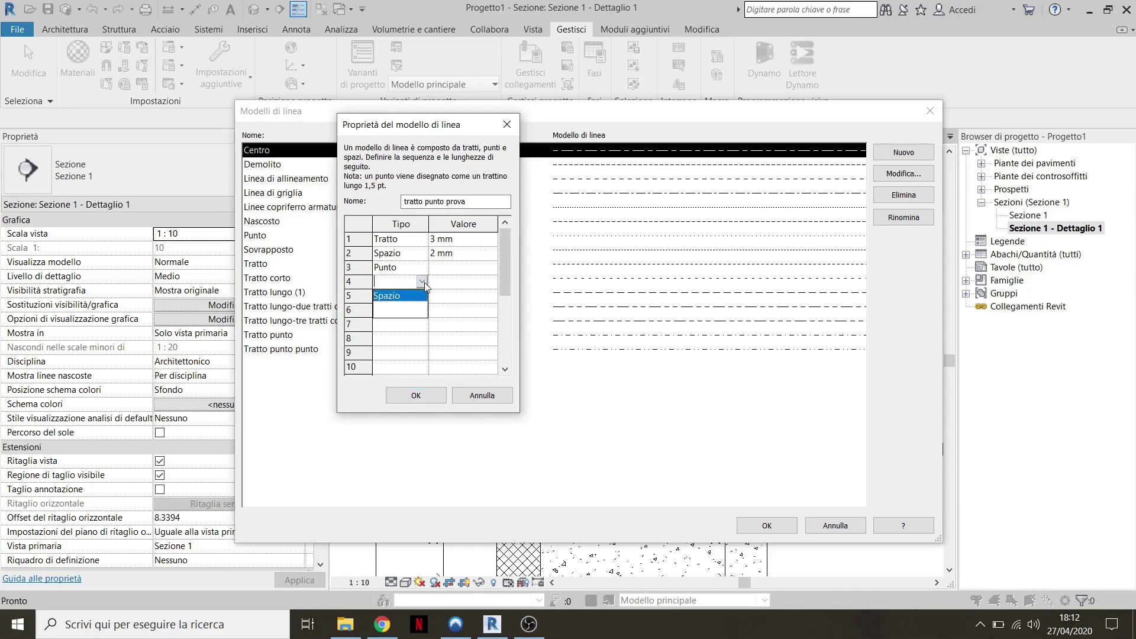
left_click(412, 298)
left_click(468, 281)
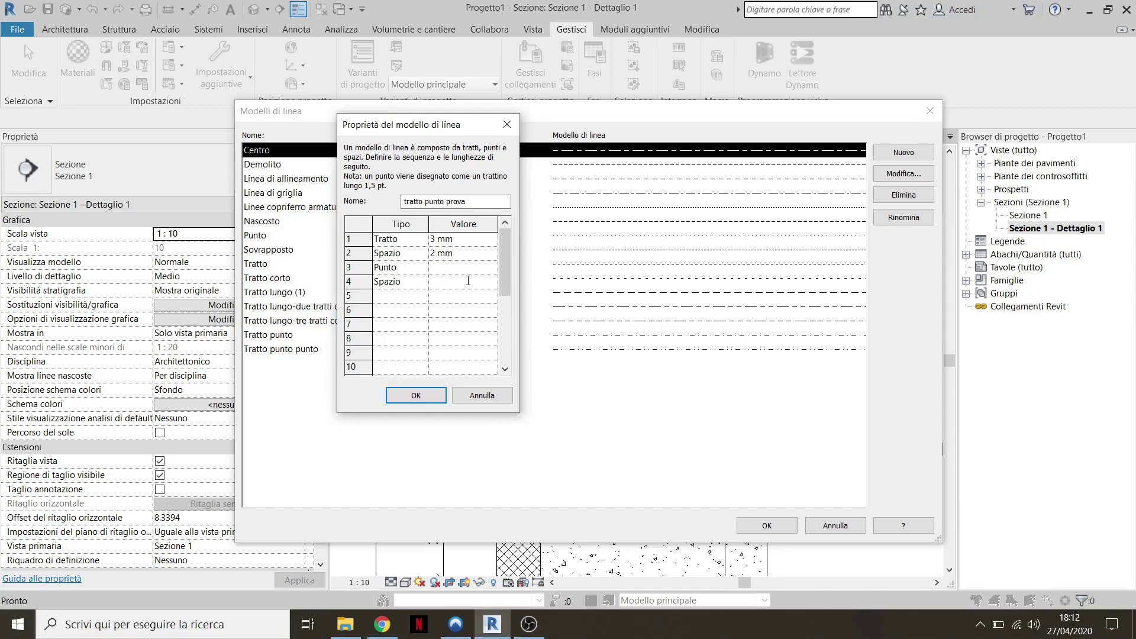
left_click(468, 281)
type("2")
Repeat the 3 mm dash, 2 mm space, dot, 2 mm space cycle and save the pattern
left_click(421, 298)
left_click(402, 309)
left_click(468, 298)
type("3")
key("Return")
left_click(421, 310)
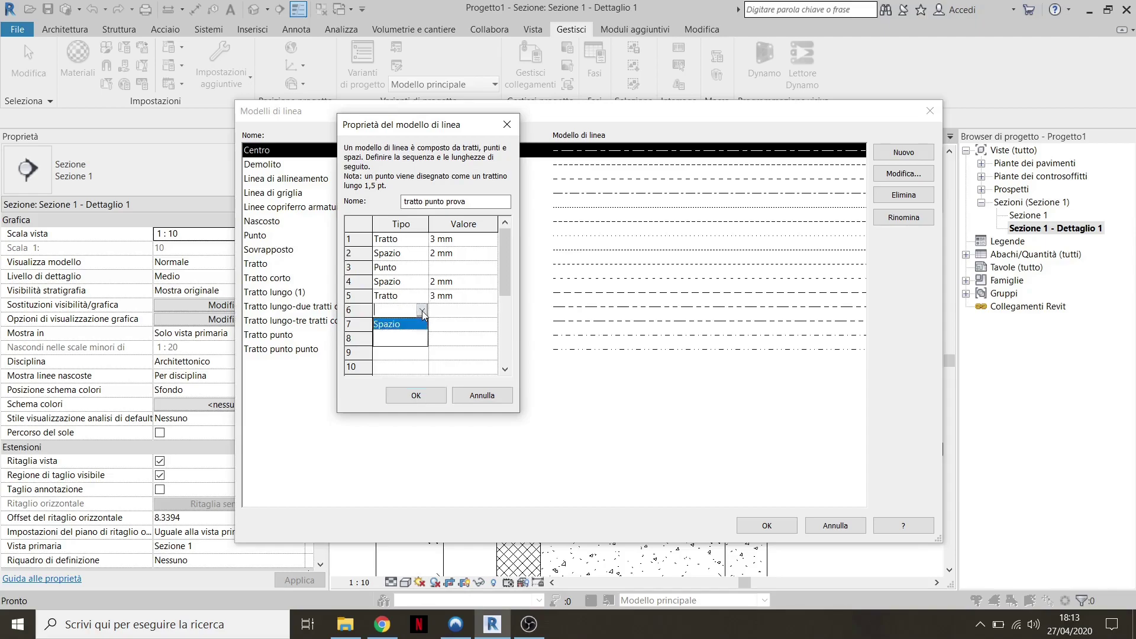
left_click(409, 330)
left_click(447, 309)
type("2")
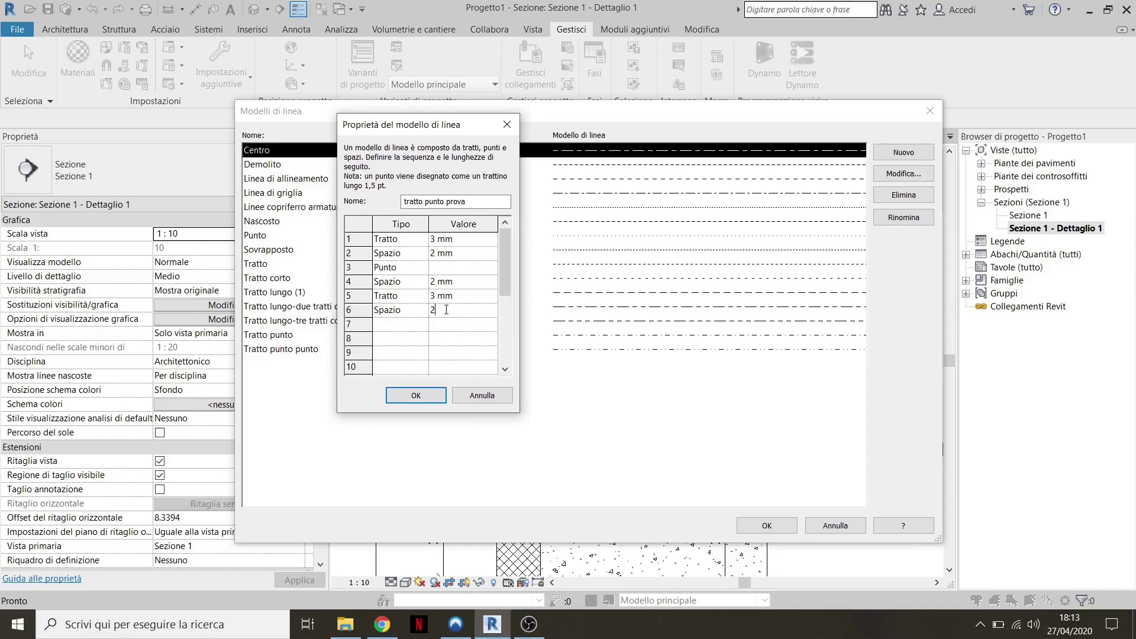
key("Return")
left_click(420, 325)
left_click(395, 364)
left_click(426, 341)
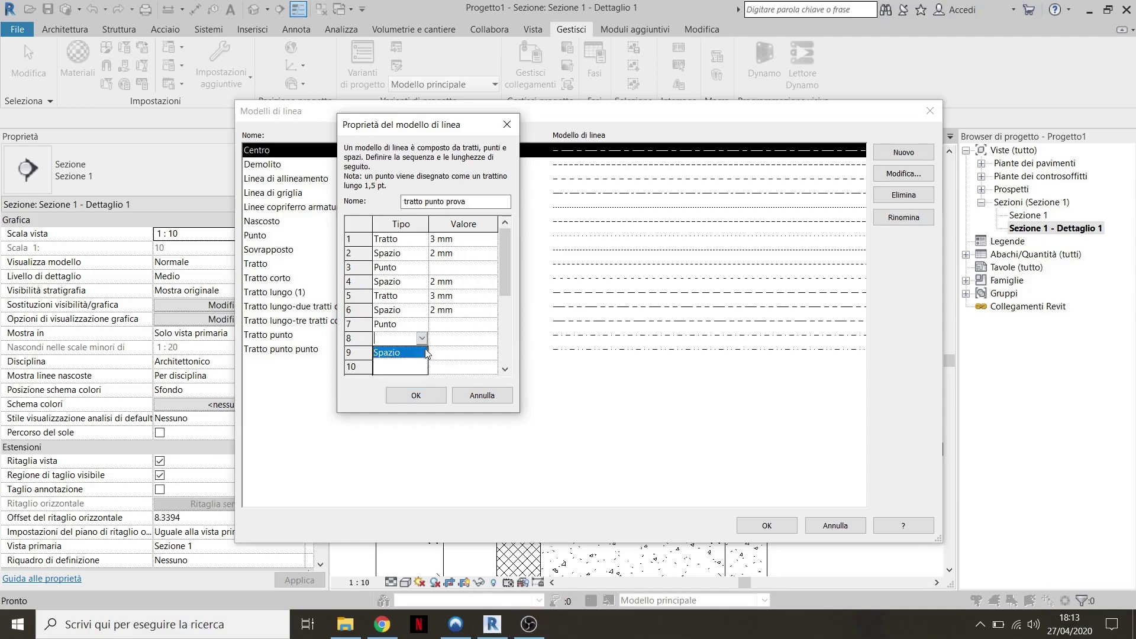
left_click(417, 355)
left_click(450, 339)
type("2")
key("Return")
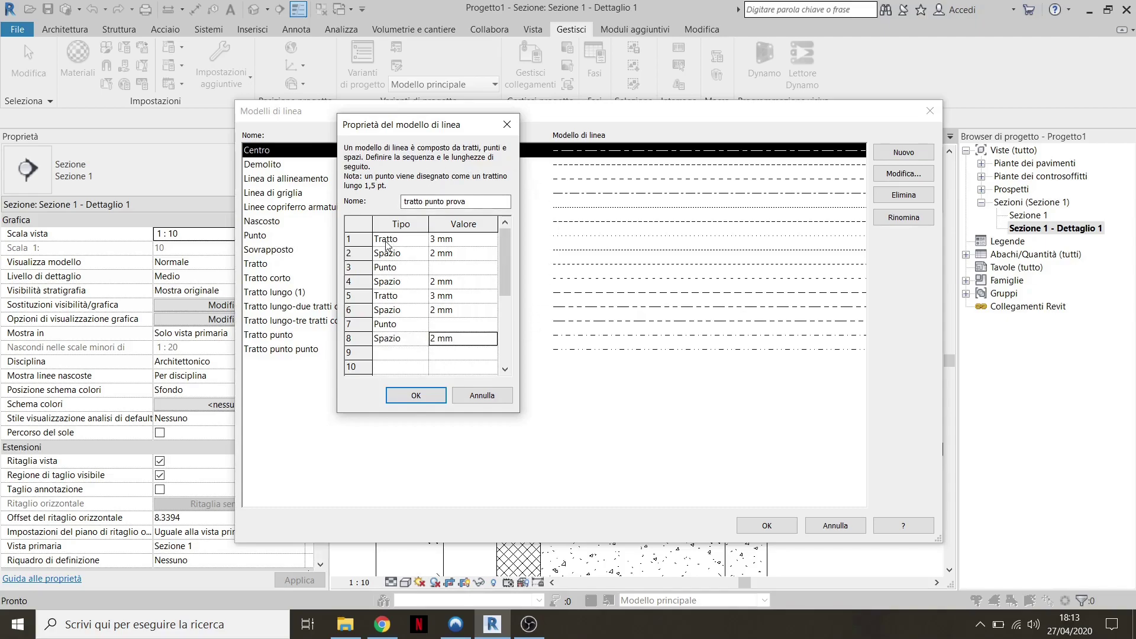
left_click(429, 395)
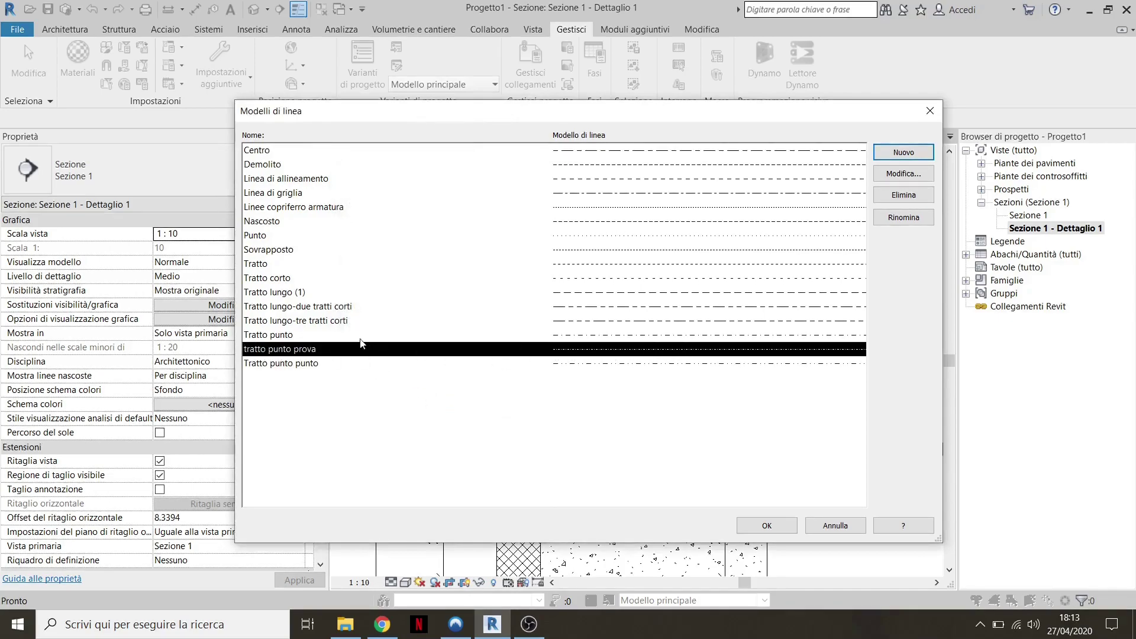
Draw a short diagonal detail line left of the parapet section
left_click(764, 526)
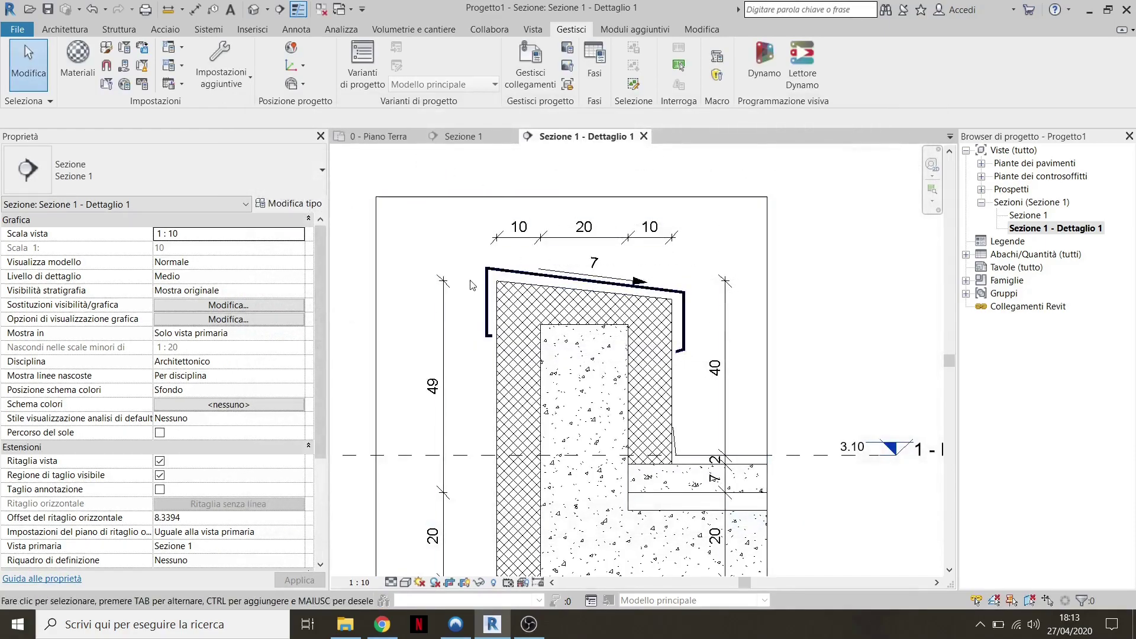
left_click(296, 29)
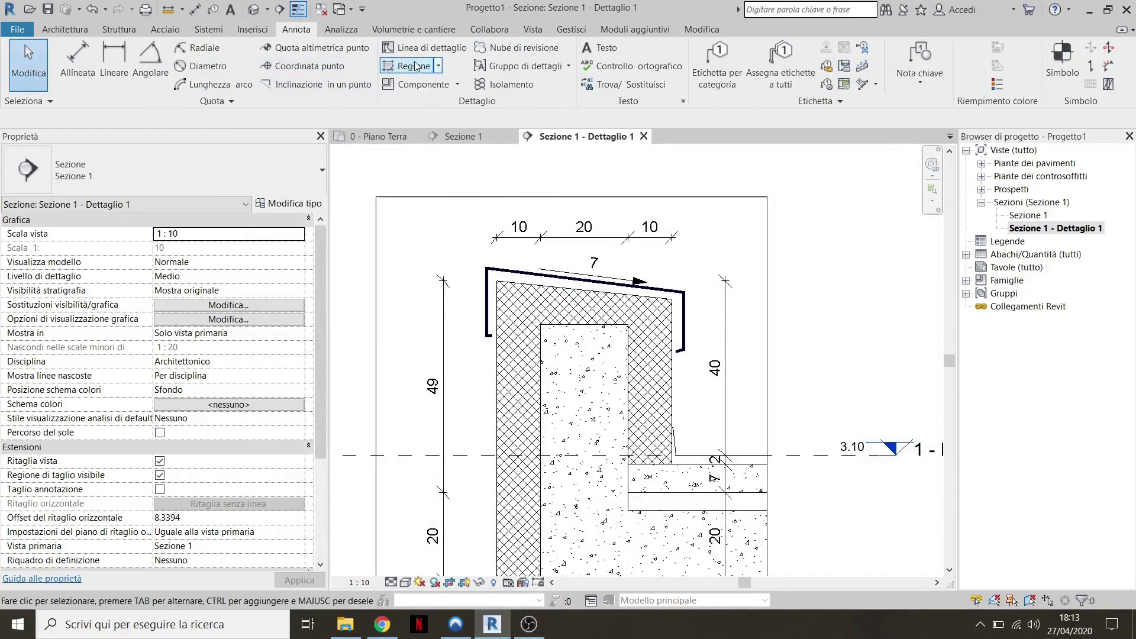
left_click(403, 43)
left_click(437, 223)
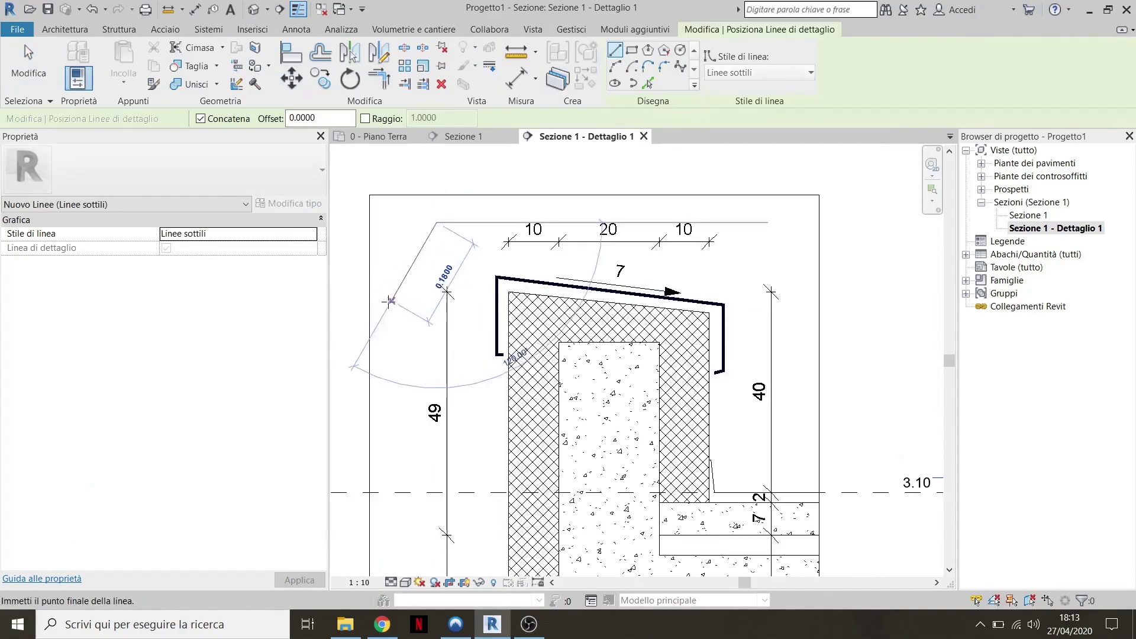
left_click(386, 311)
key("Escape")
key("Escape")
scroll(435, 252, "up", 2)
Assign the prova linea line style to the diagonal test line
left_click(434, 251)
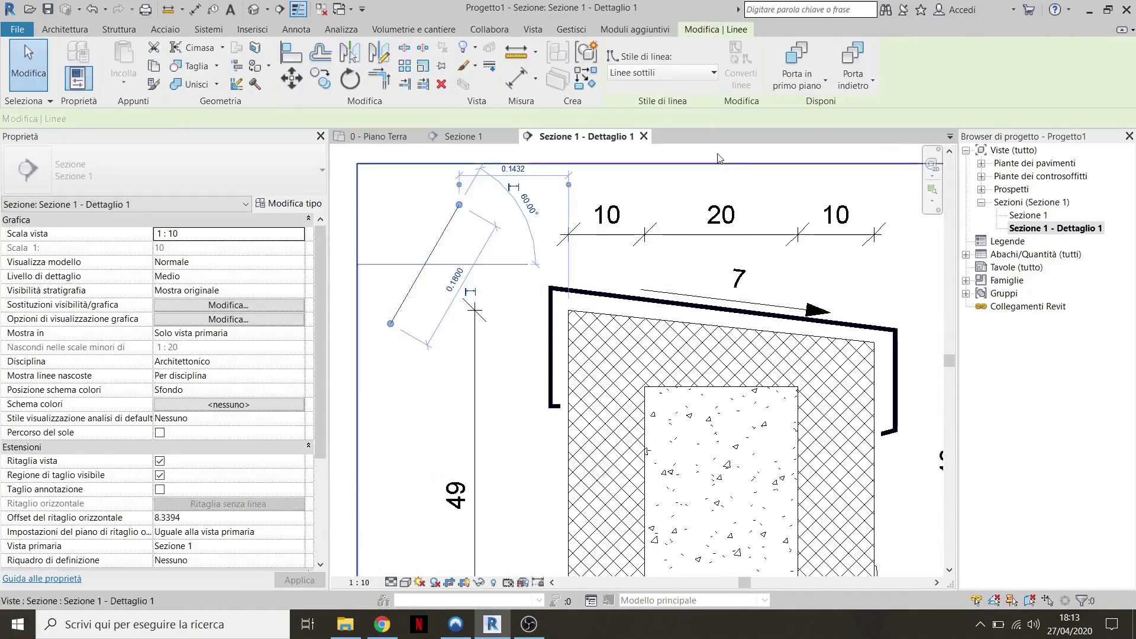
left_click(702, 70)
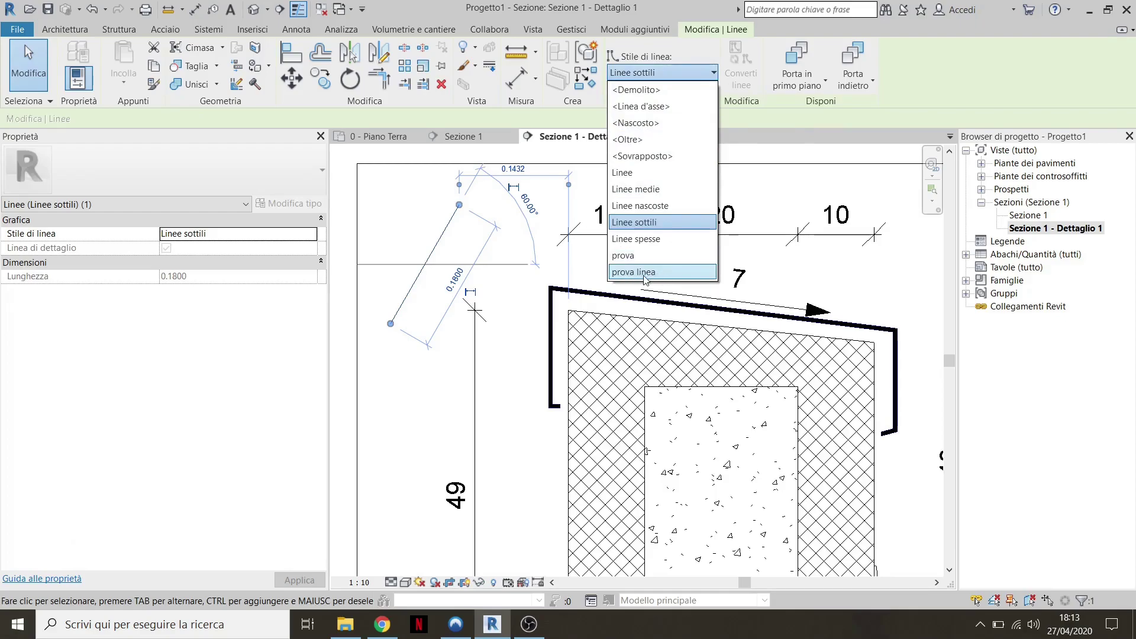
left_click(649, 272)
left_click(480, 271)
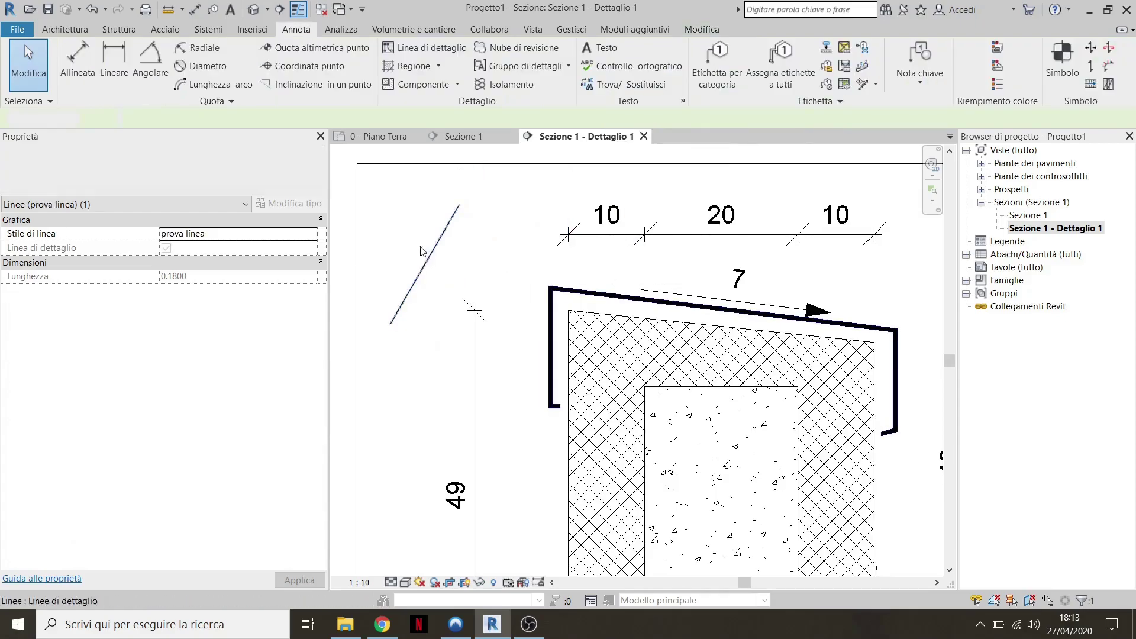
scroll(477, 267, "up", 1)
scroll(468, 219, "up", 1)
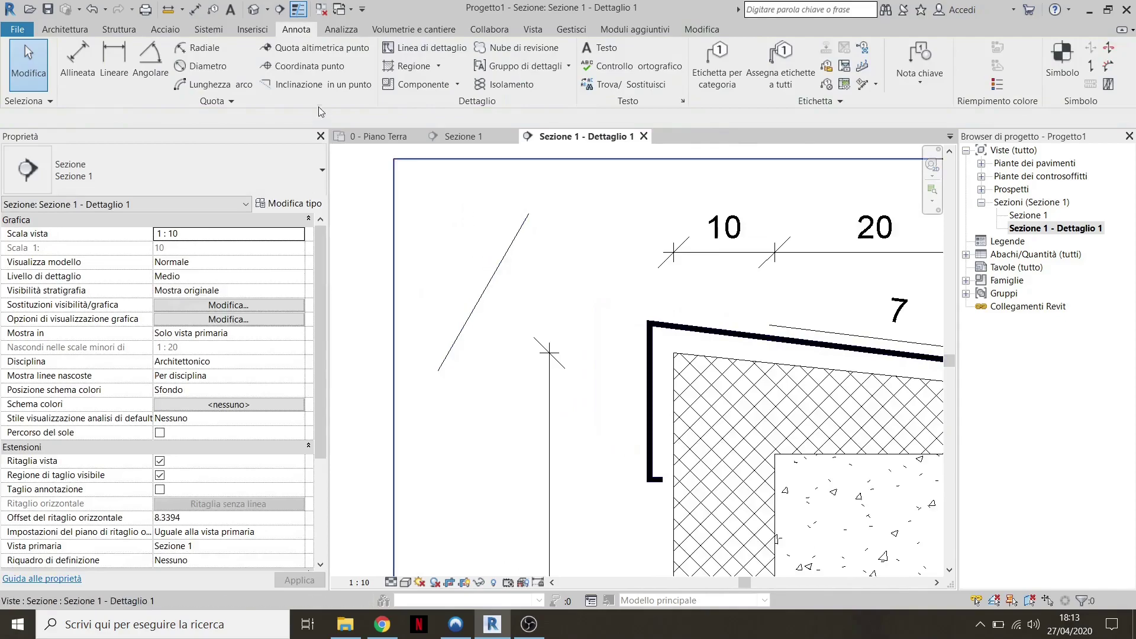
left_click(566, 33)
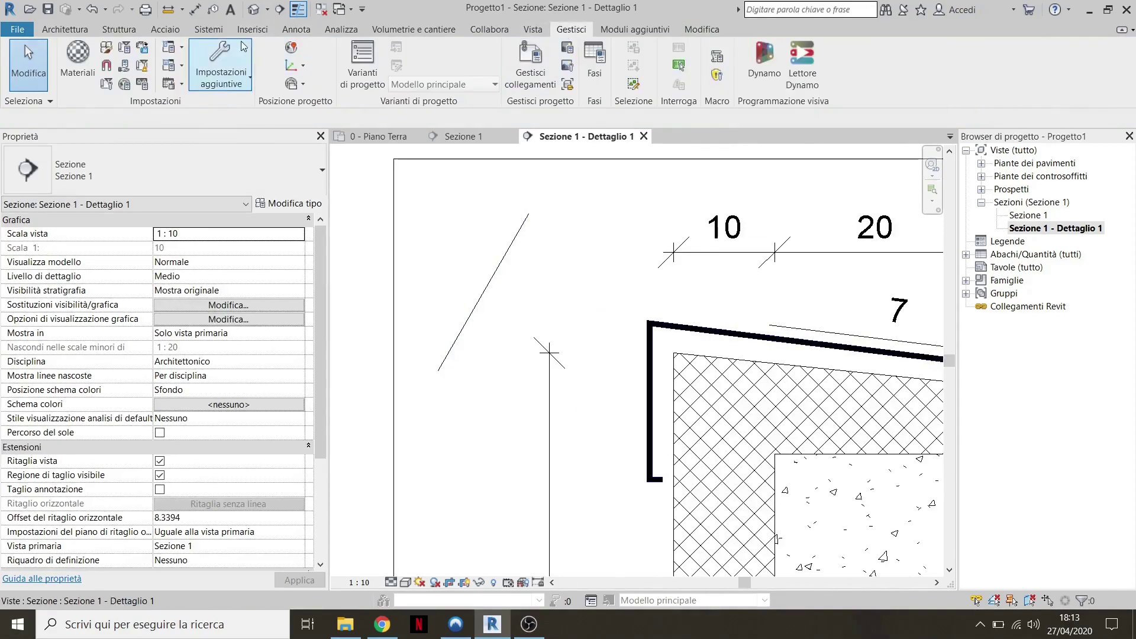
Set prova linea's line pattern to 'tratto punto prova' in Line Styles
left_click(221, 74)
left_click(261, 235)
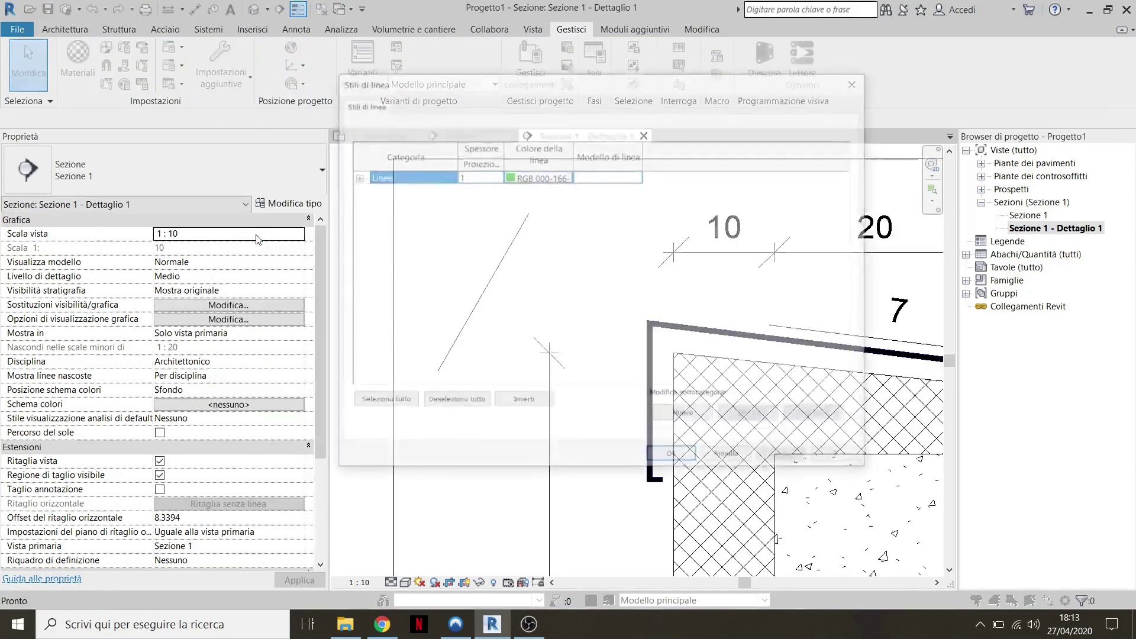
scroll(417, 353, "down", 2)
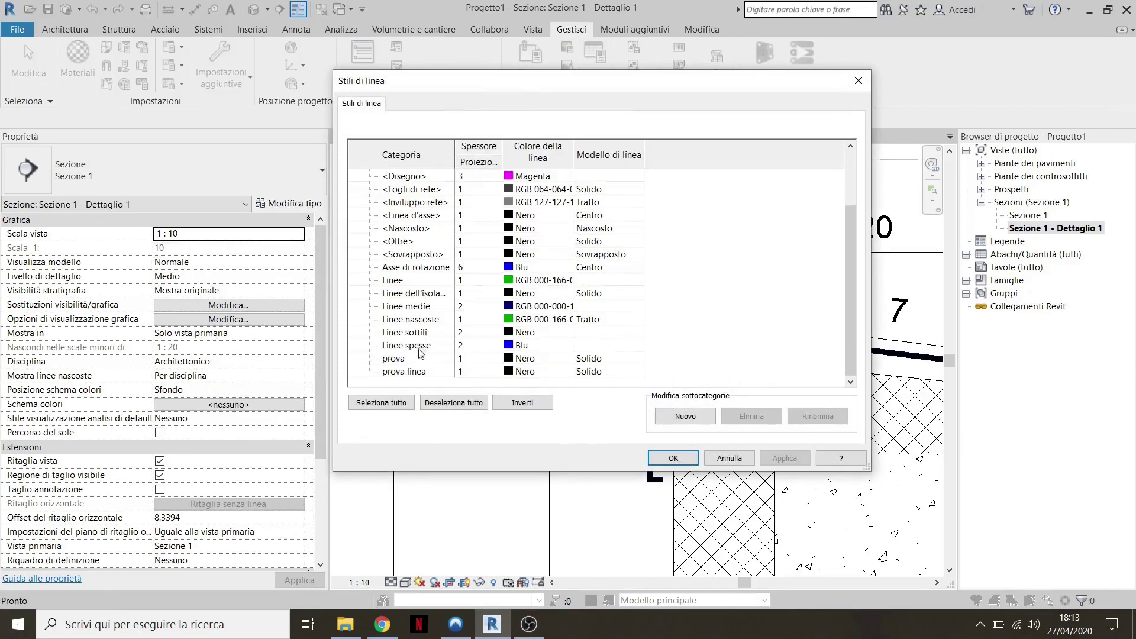
left_click(401, 371)
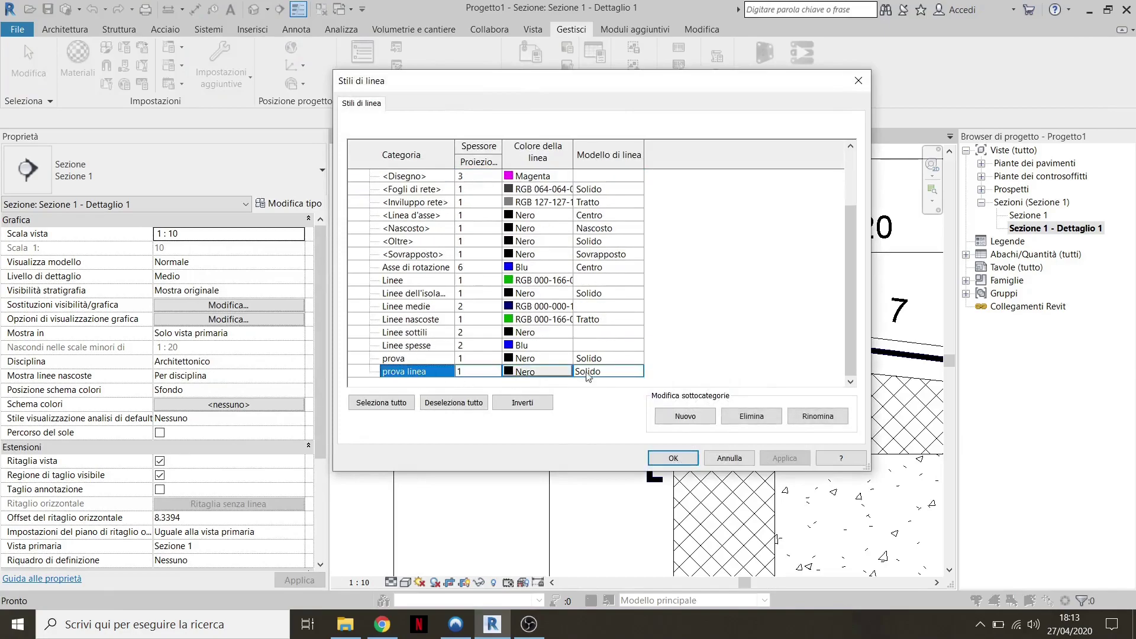
left_click(641, 372)
left_click(637, 371)
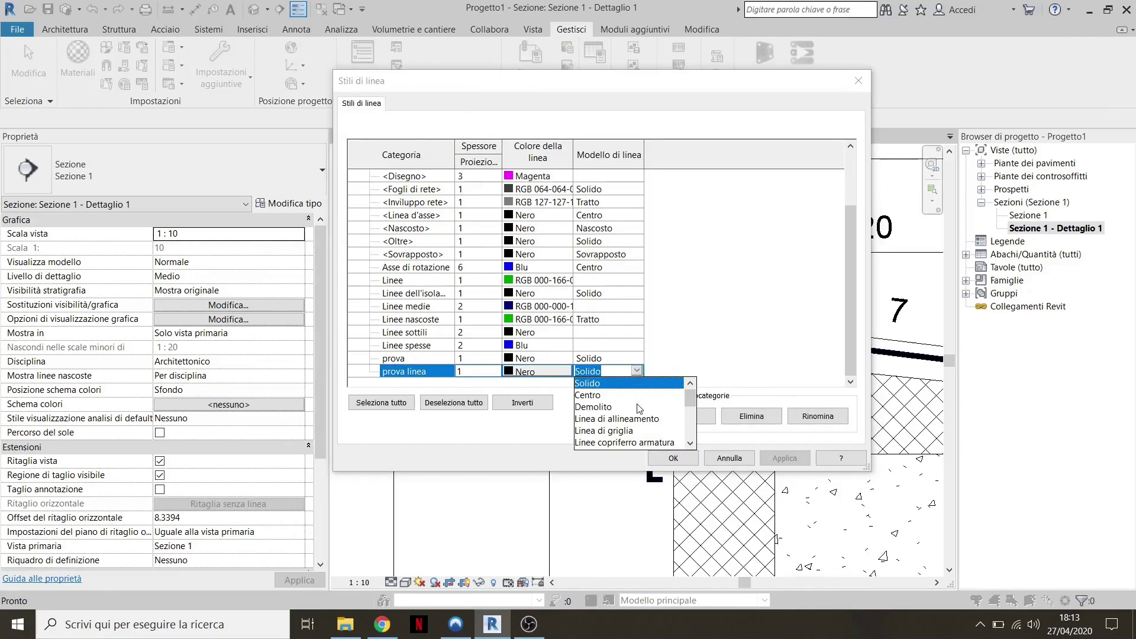
left_click_drag(690, 404, 680, 441)
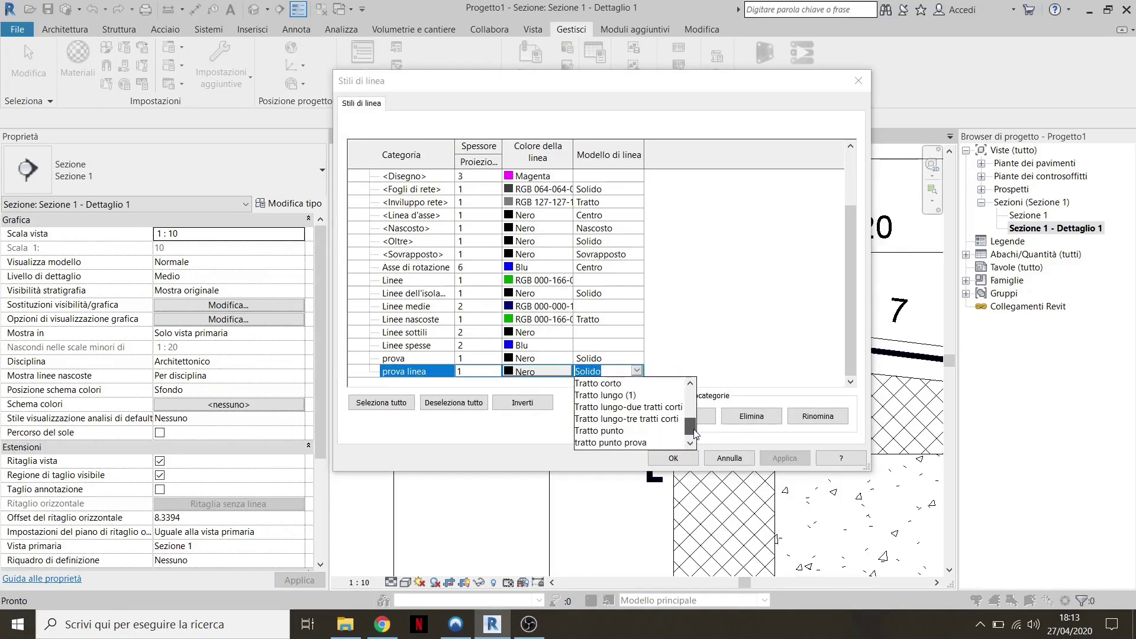
left_click(631, 431)
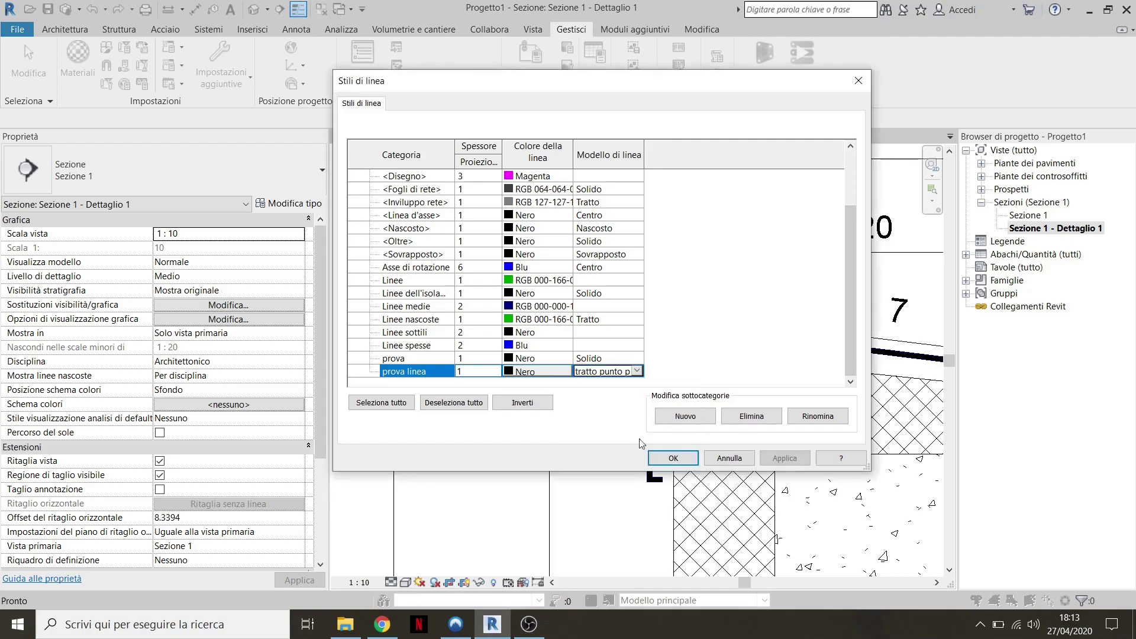
left_click(690, 461)
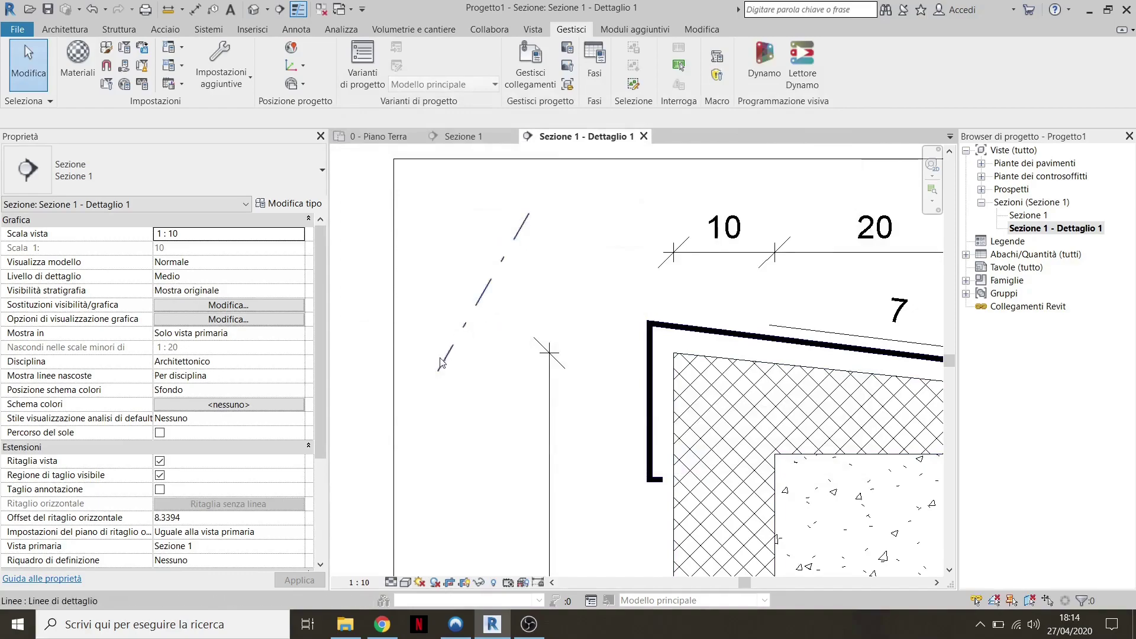
scroll(483, 317, "down", 1)
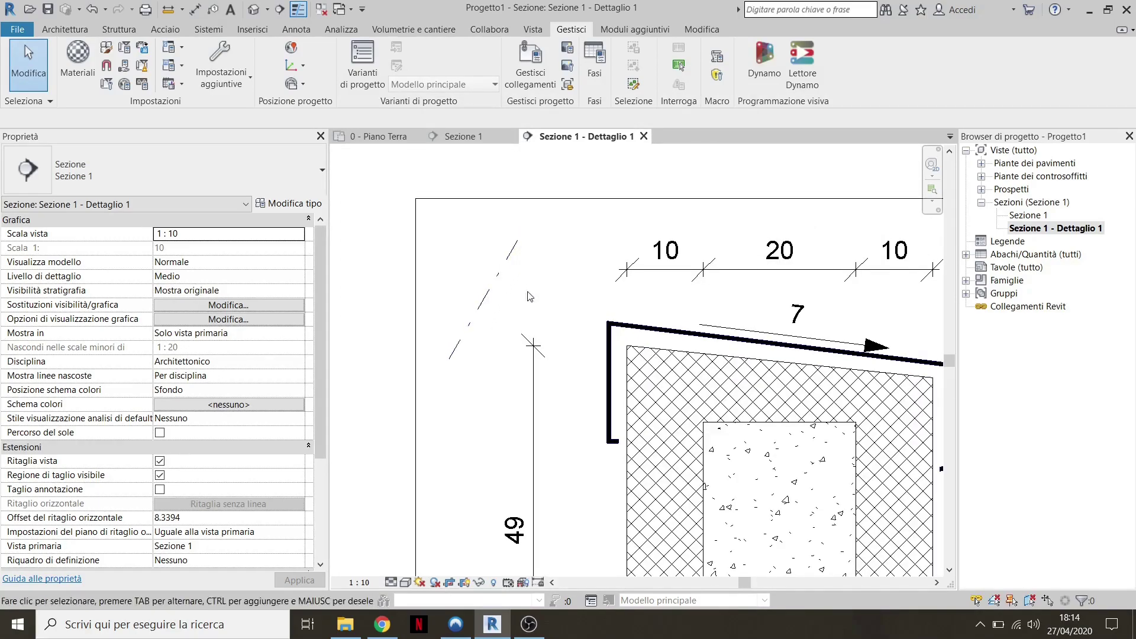
scroll(448, 288, "down", 3)
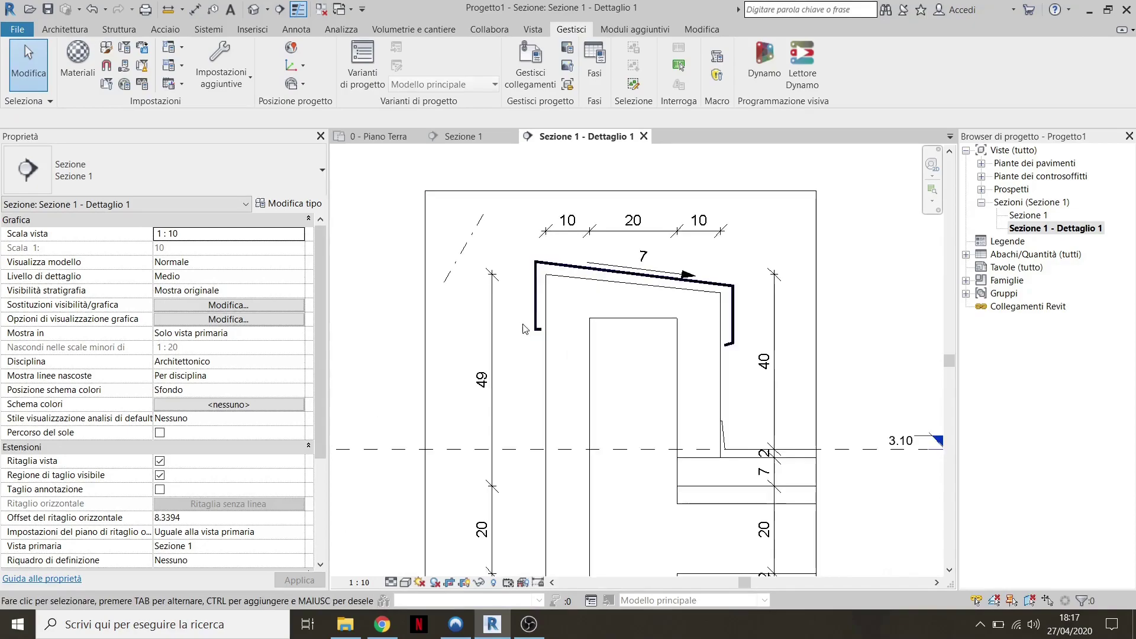
scroll(512, 307, "up", 1)
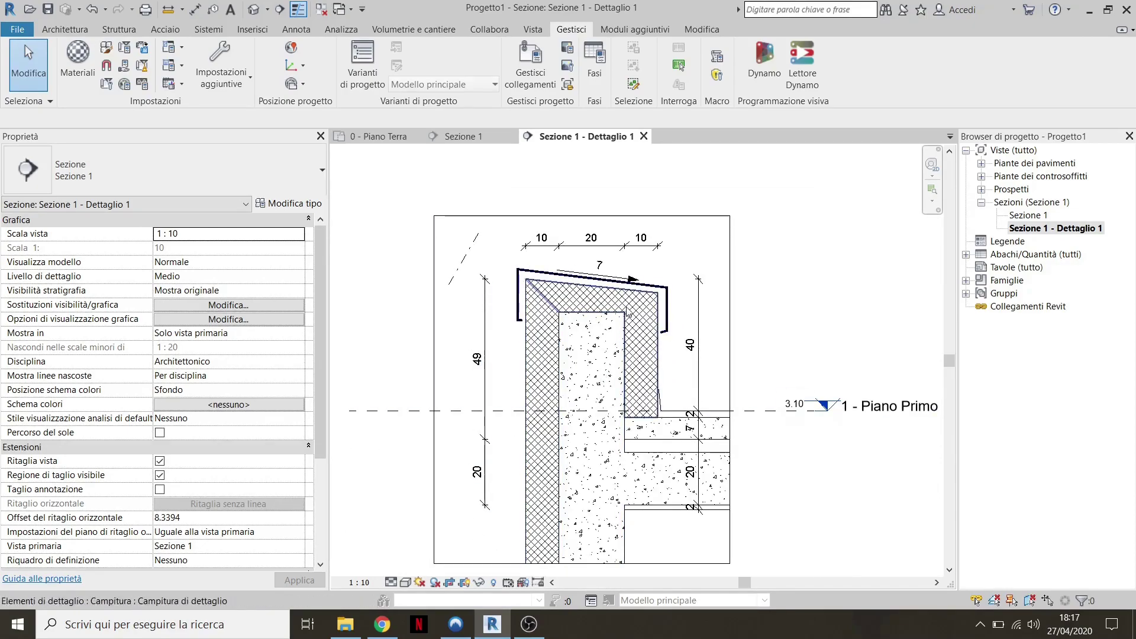
scroll(621, 298, "up", 1)
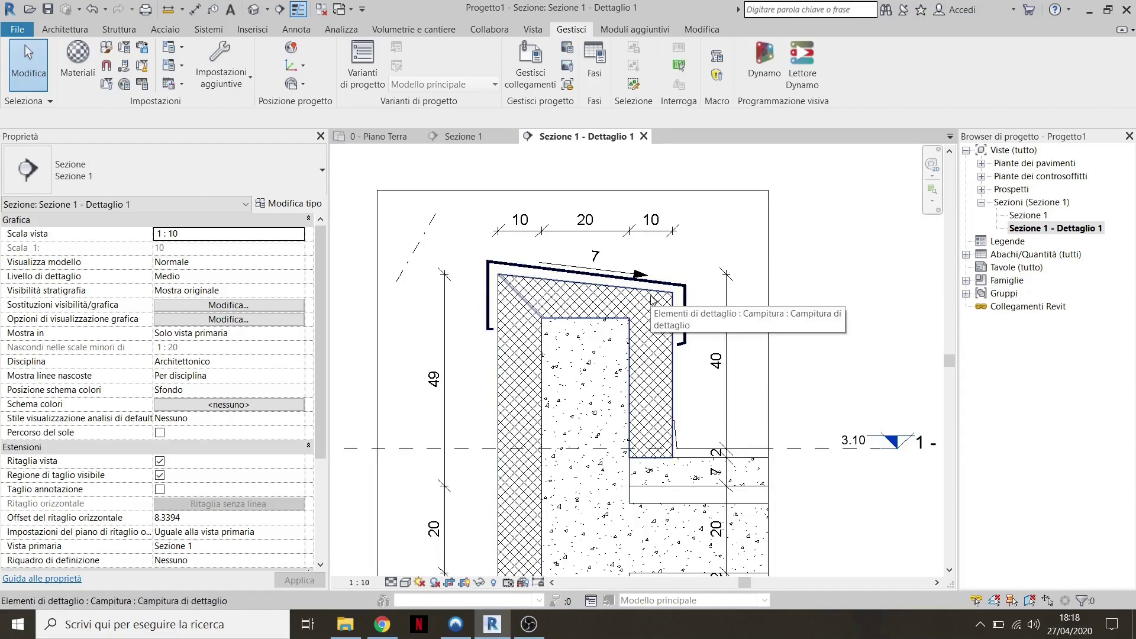
scroll(653, 299, "down", 1)
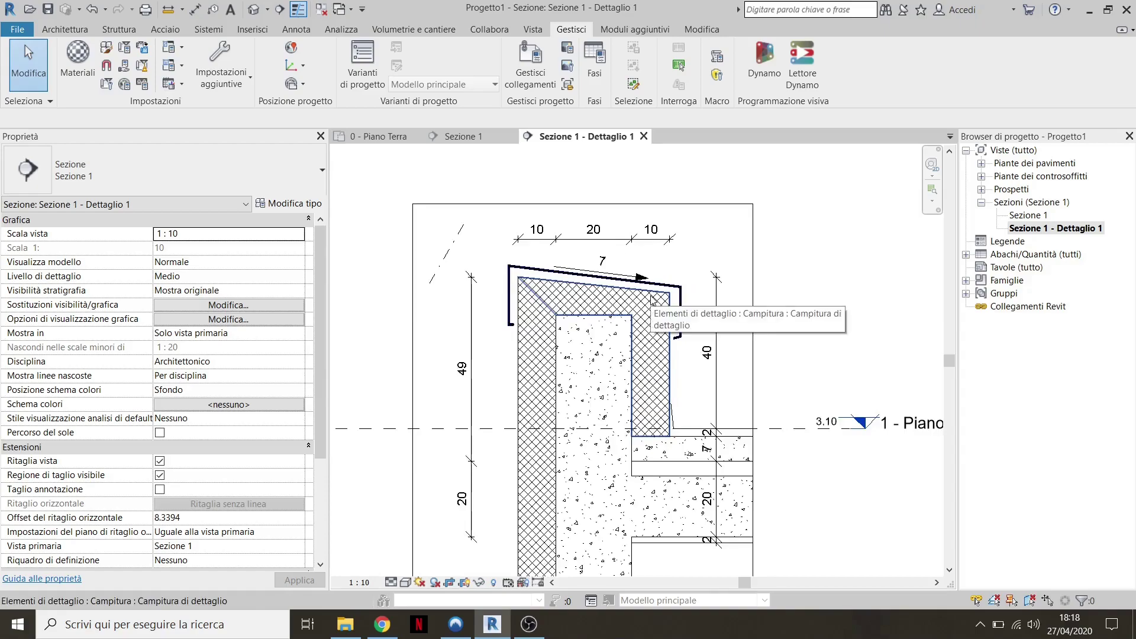